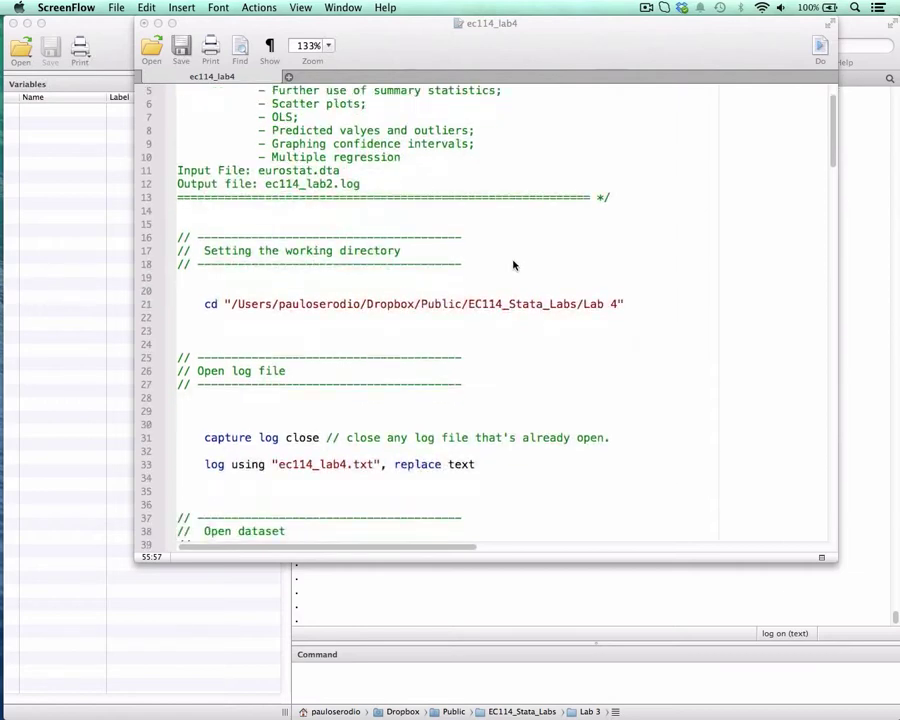
Run the do-file's cd command to set the working directory to the EC114_Stata_Labs/Lab 4 folder.
{"action": "scroll", "coordinate": [513, 265], "scroll_direction": "up", "scroll_amount": 3}
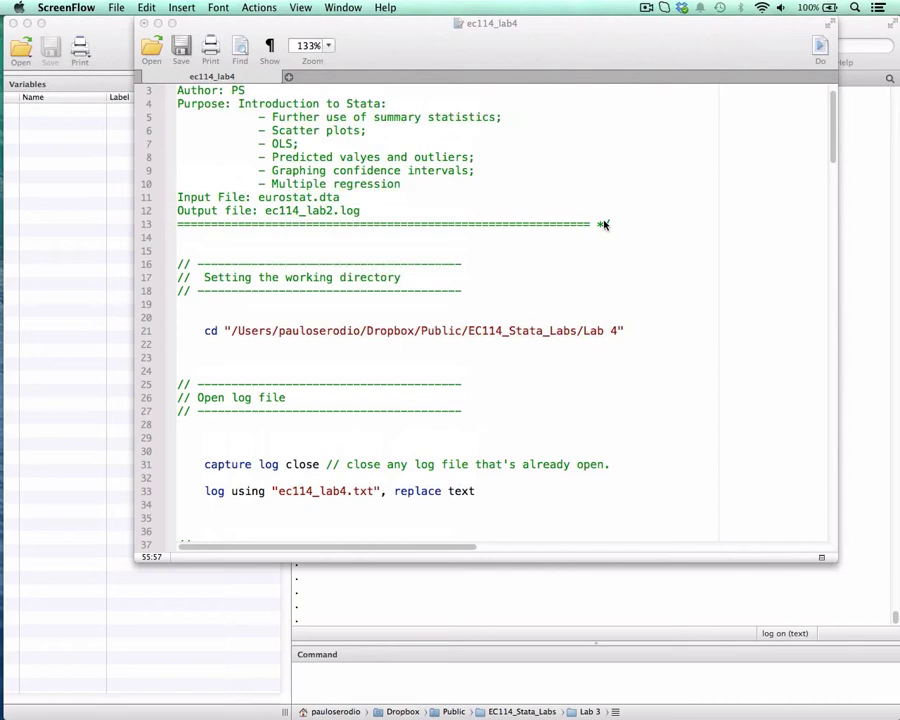
{"action": "left_click_drag", "start_coordinate": [380, 21], "coordinate": [412, 21]}
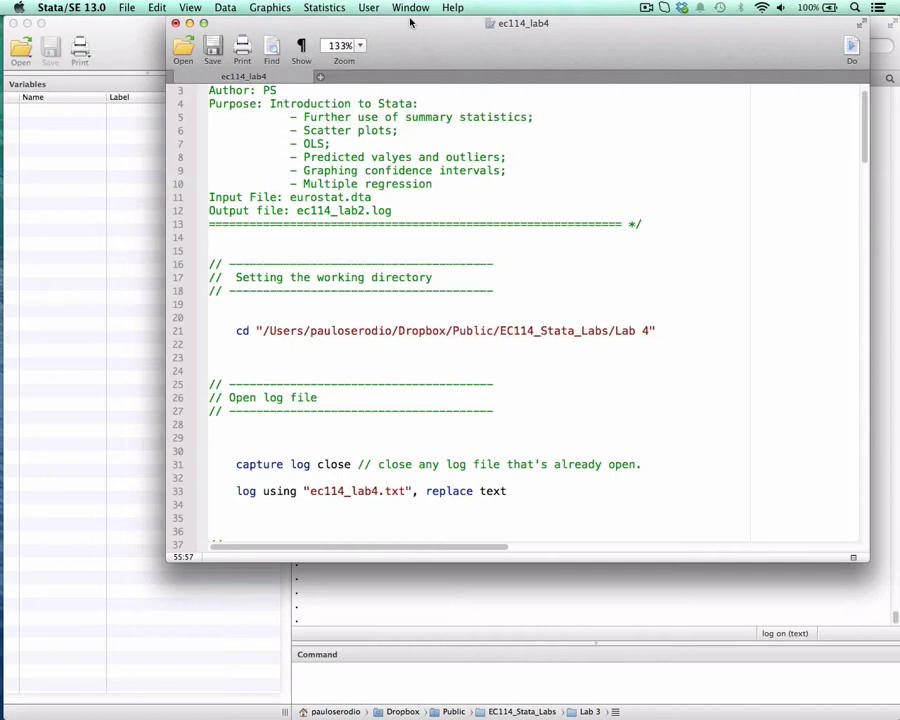
{"action": "scroll", "coordinate": [432, 158], "scroll_direction": "down", "scroll_amount": 2}
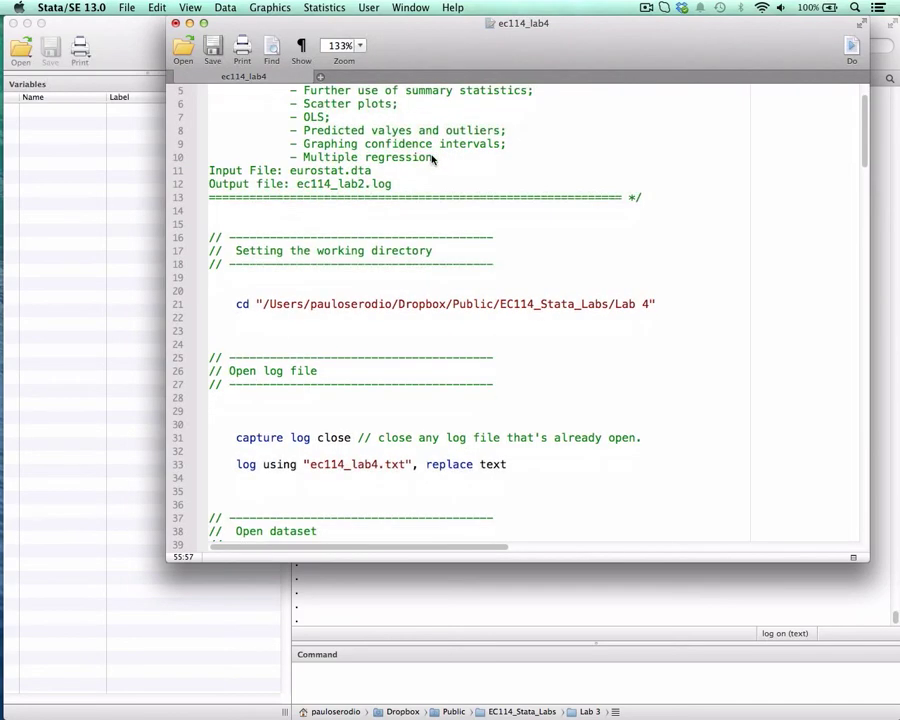
{"action": "scroll", "coordinate": [432, 158], "scroll_direction": "down", "scroll_amount": 2}
{"action": "left_click_drag", "start_coordinate": [238, 277], "coordinate": [648, 277]}
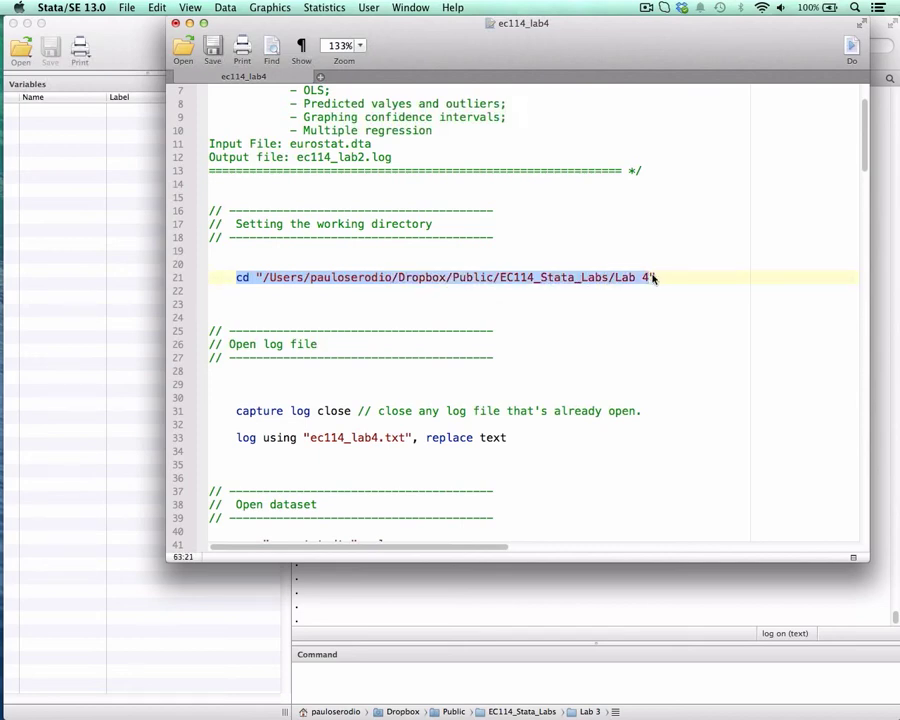
{"action": "key", "text": "super+shift+d"}
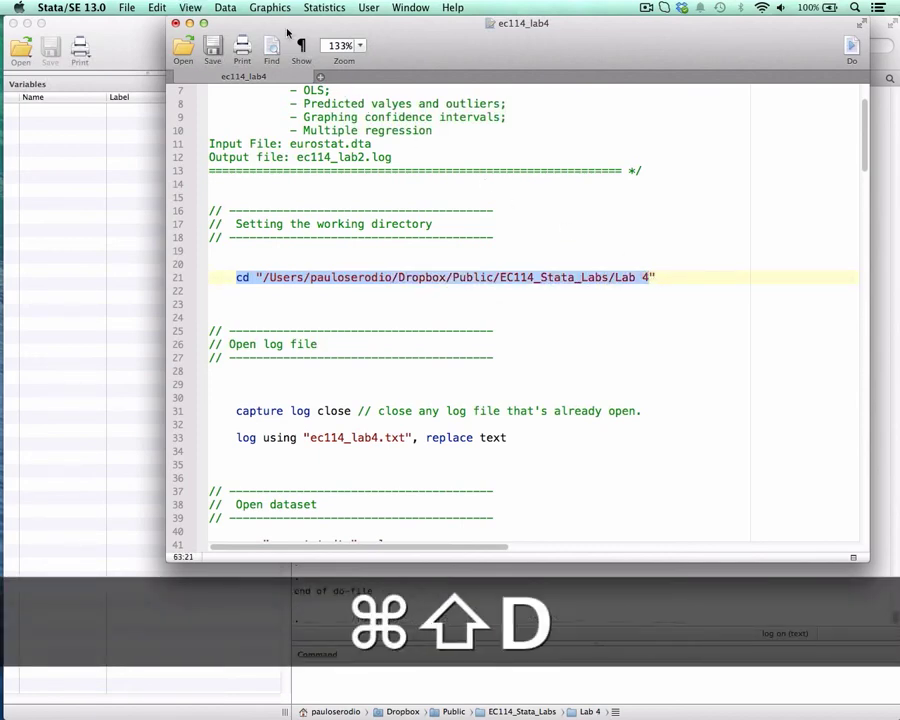
Run the commands that close any open log and start the text log "ec114_lab4.txt" with replace.
{"action": "scroll", "coordinate": [350, 181], "scroll_direction": "down", "scroll_amount": 3}
{"action": "left_click_drag", "start_coordinate": [236, 317], "coordinate": [502, 361]}
{"action": "key", "text": "super+shift+d"}
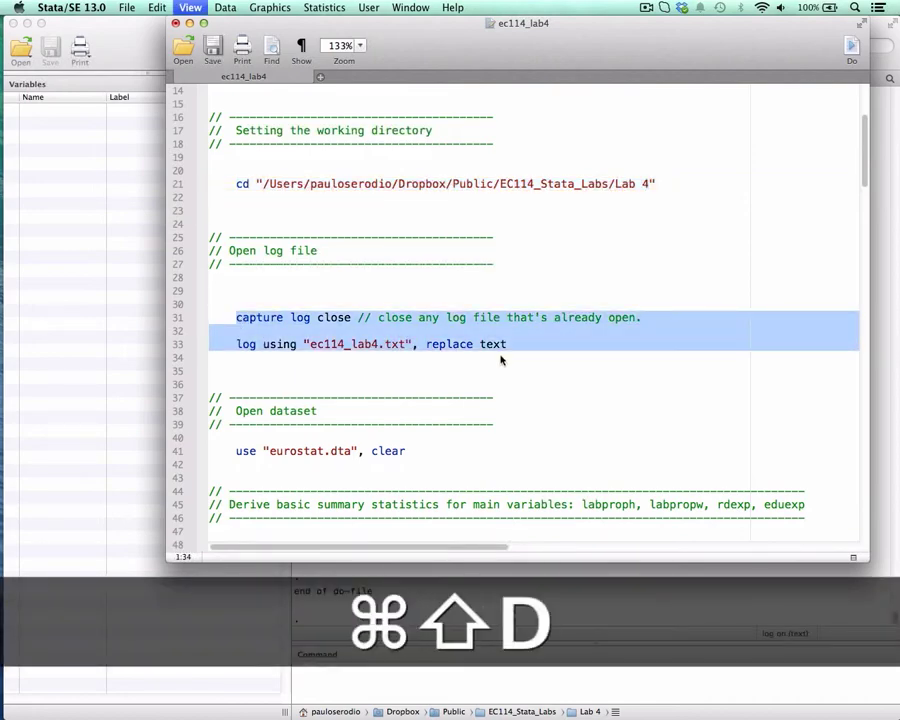
Load the eurostat.dta dataset by running the do-file's use command with the clear option.
{"action": "left_click_drag", "start_coordinate": [276, 27], "coordinate": [294, 20]}
{"action": "scroll", "coordinate": [430, 487], "scroll_direction": "down", "scroll_amount": 5}
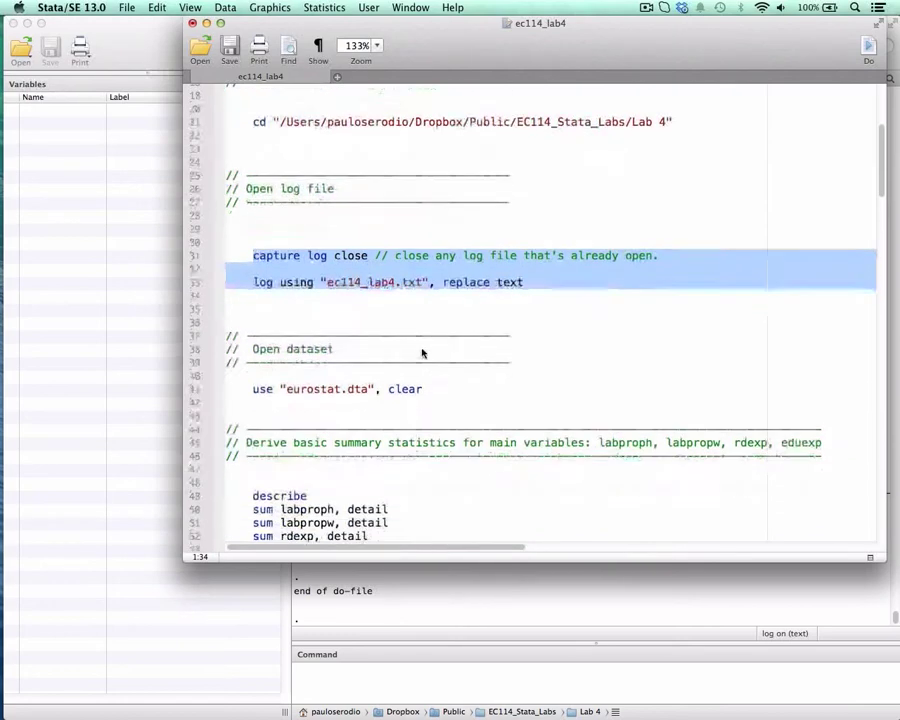
{"action": "scroll", "coordinate": [422, 353], "scroll_direction": "down", "scroll_amount": 1}
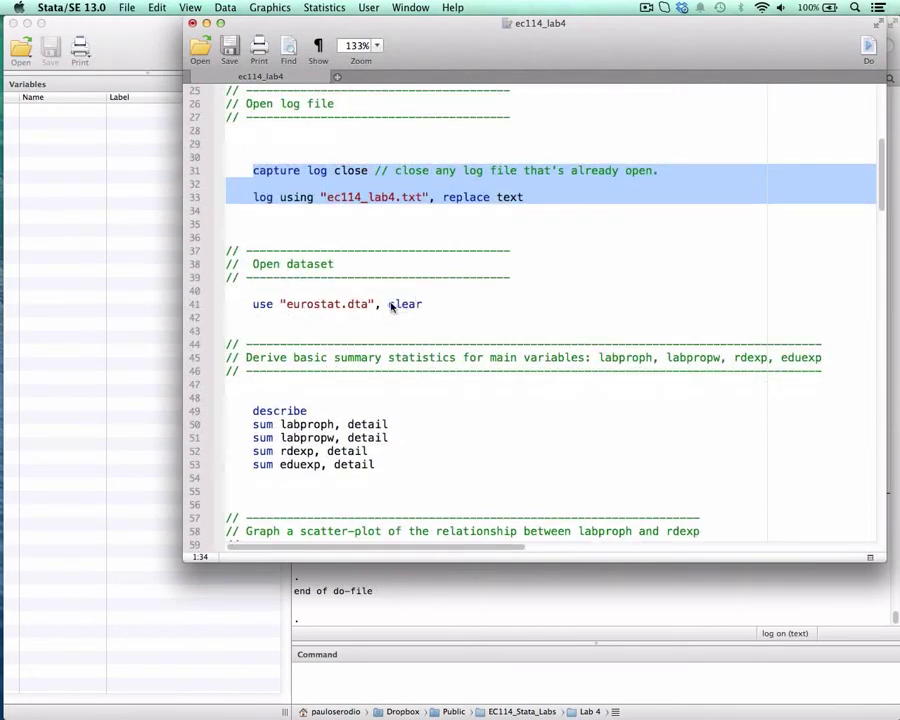
{"action": "double_click", "coordinate": [402, 304]}
{"action": "left_click", "coordinate": [270, 309]}
{"action": "left_click_drag", "start_coordinate": [254, 305], "coordinate": [407, 305]}
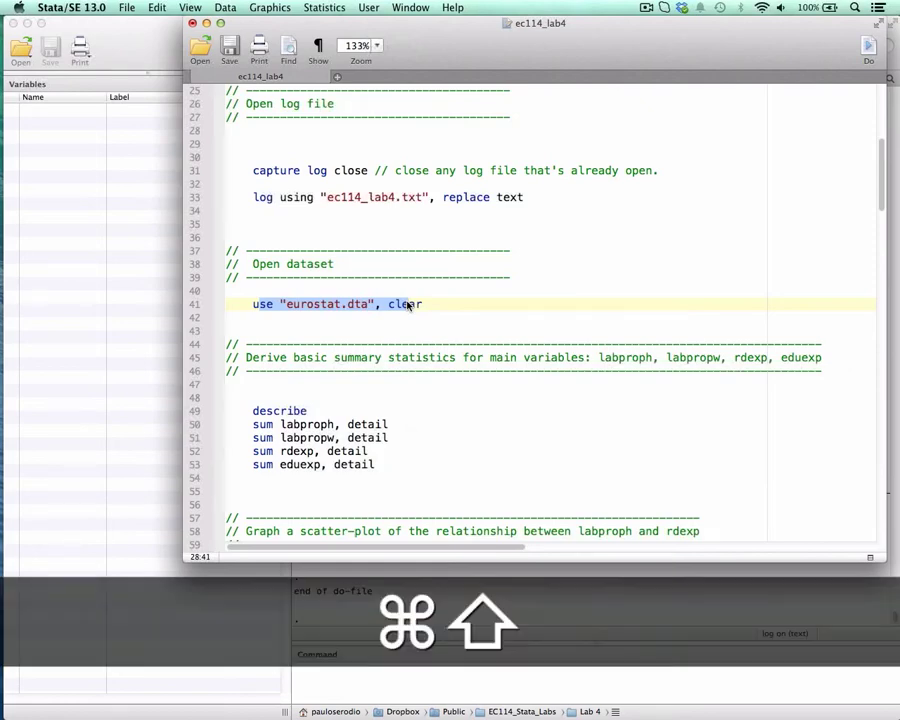
{"action": "key", "text": "super+shift+d"}
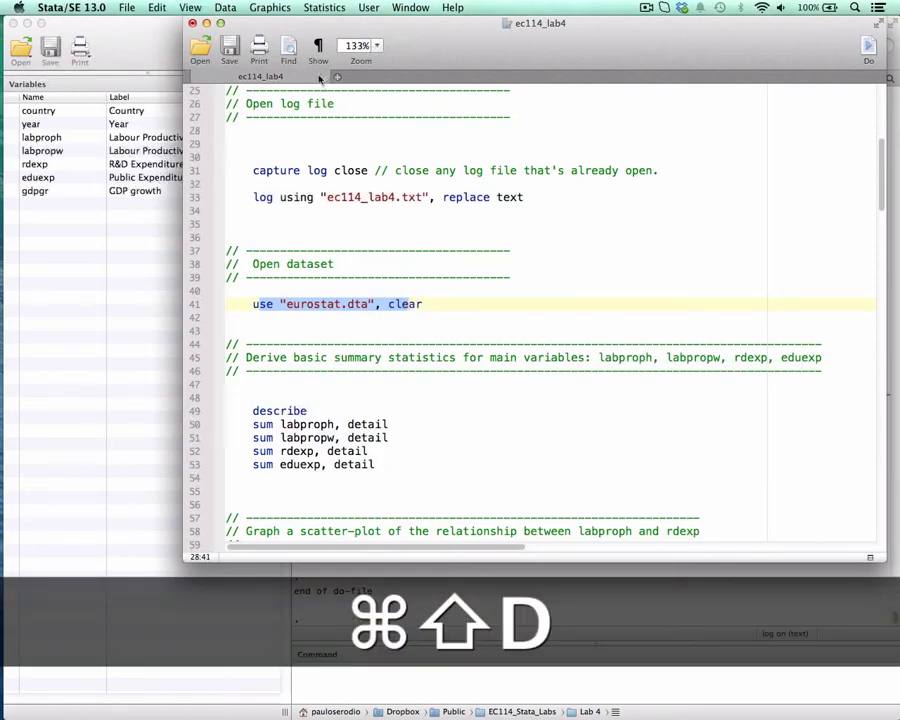
Open the dataset for browsing and examine the labproph, rdexp and eduexp columns.
{"action": "left_click_drag", "start_coordinate": [305, 23], "coordinate": [295, 111]}
{"action": "left_click", "coordinate": [449, 45]}
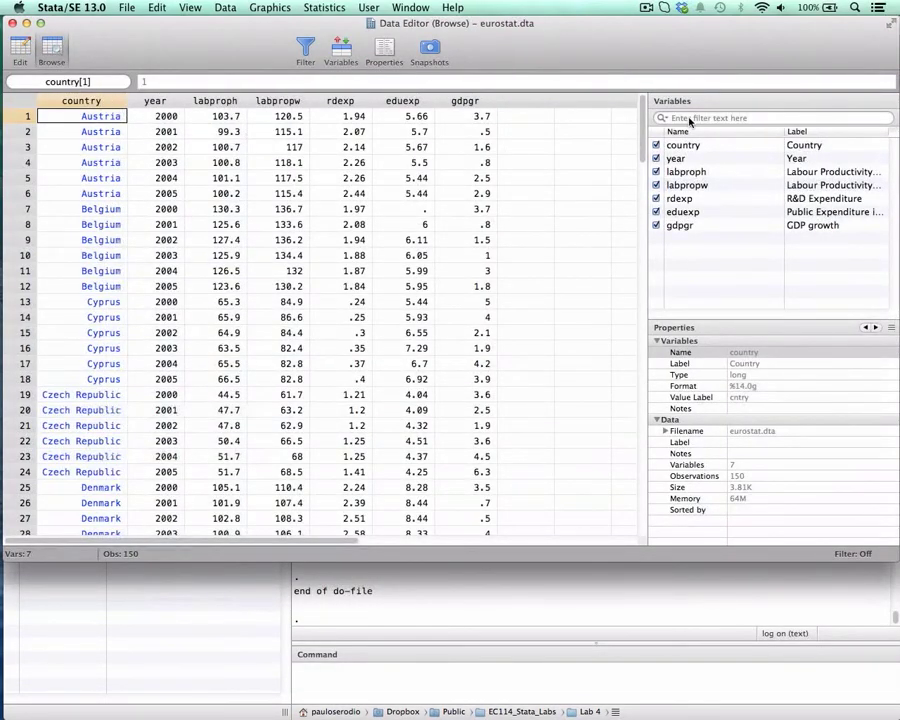
{"action": "mouse_move", "coordinate": [641, 130]}
{"action": "left_mouse_down"}
{"action": "mouse_move", "coordinate": [640, 320]}
{"action": "mouse_move", "coordinate": [657, 447]}
{"action": "mouse_move", "coordinate": [648, 505]}
{"action": "mouse_move", "coordinate": [628, 116]}
{"action": "left_mouse_up"}
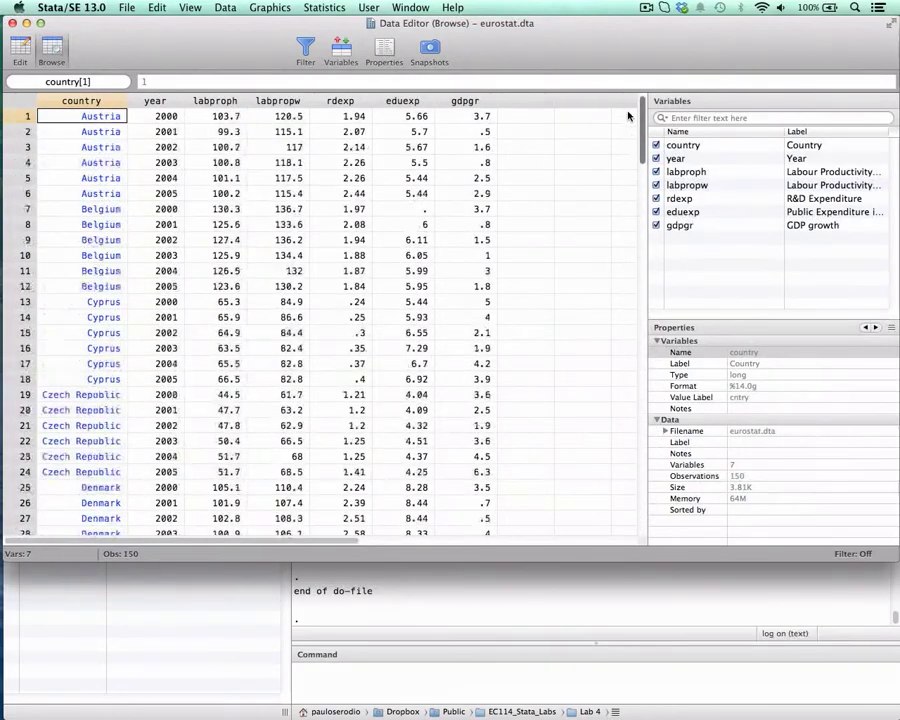
{"action": "left_click", "coordinate": [229, 98]}
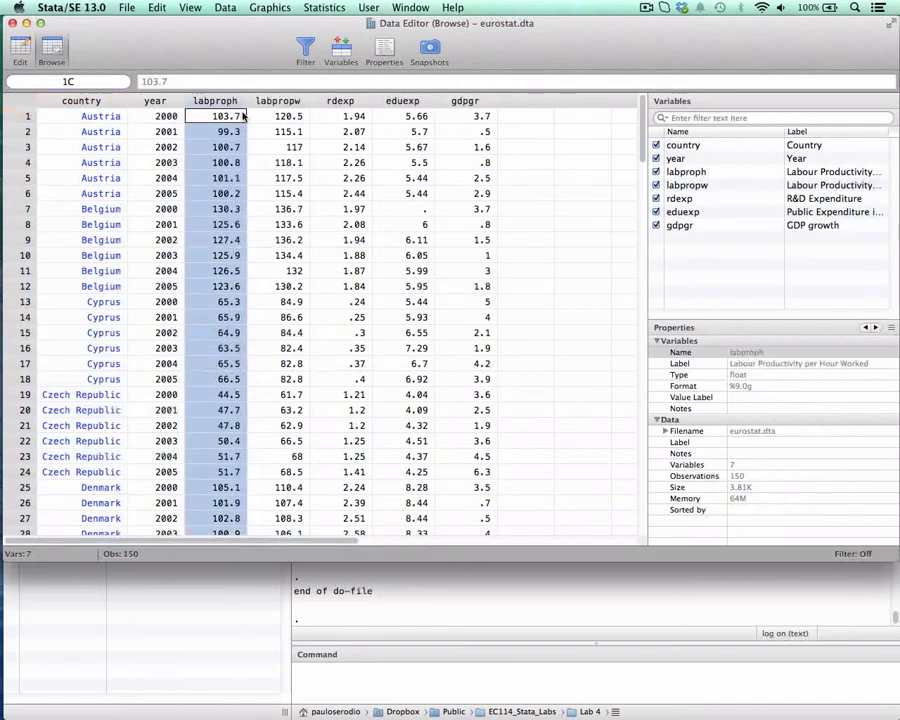
{"action": "left_click", "coordinate": [340, 101]}
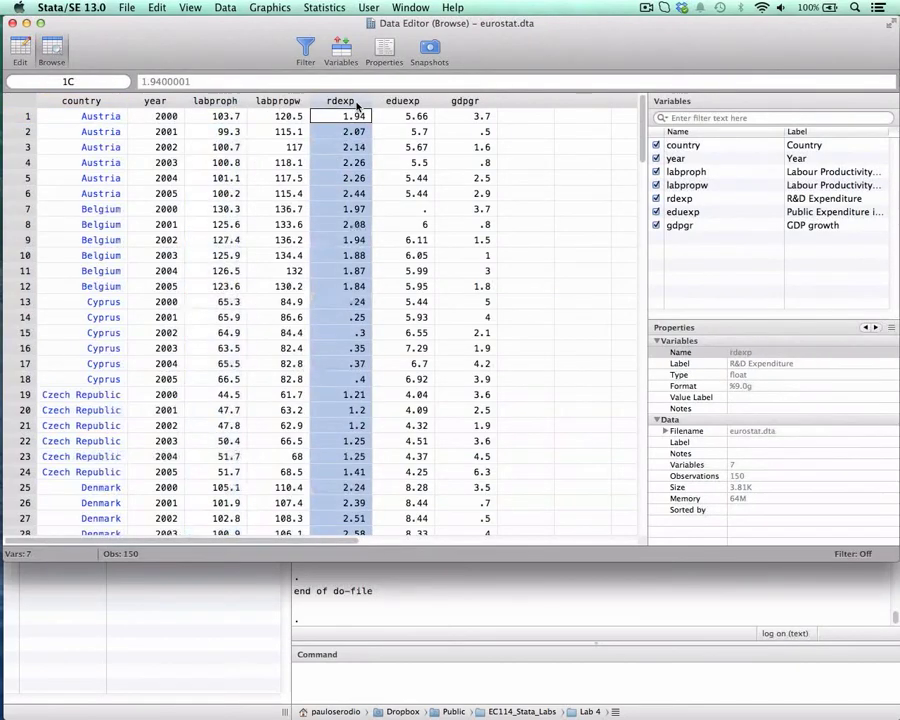
{"action": "left_click", "coordinate": [417, 102]}
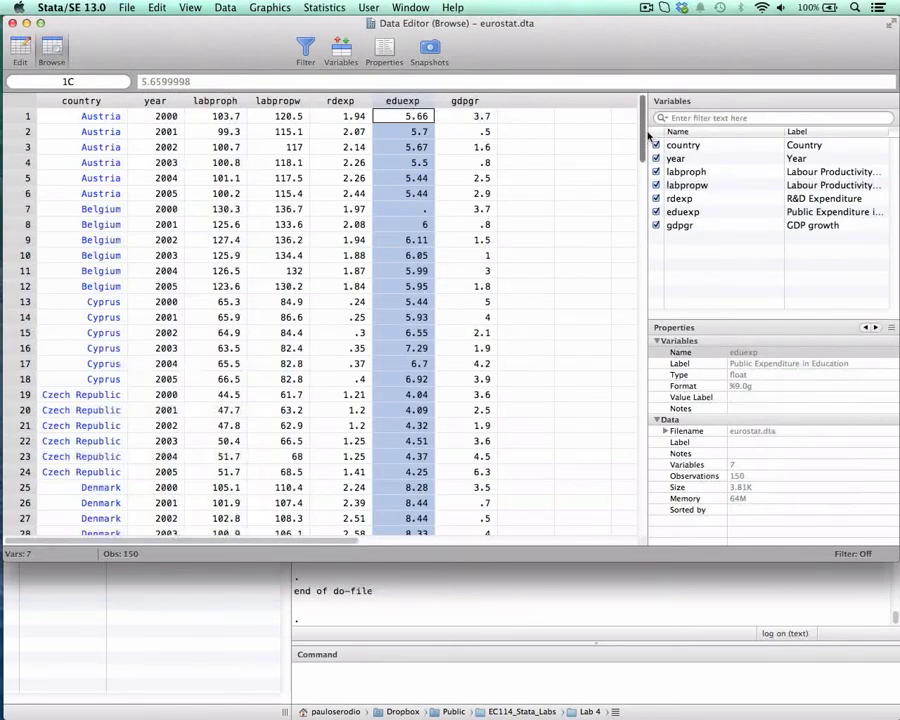
Widen the variable list to fit the full labels, check the numeric codes behind several country entries, and close the data view.
{"action": "left_click_drag", "start_coordinate": [648, 135], "coordinate": [560, 145]}
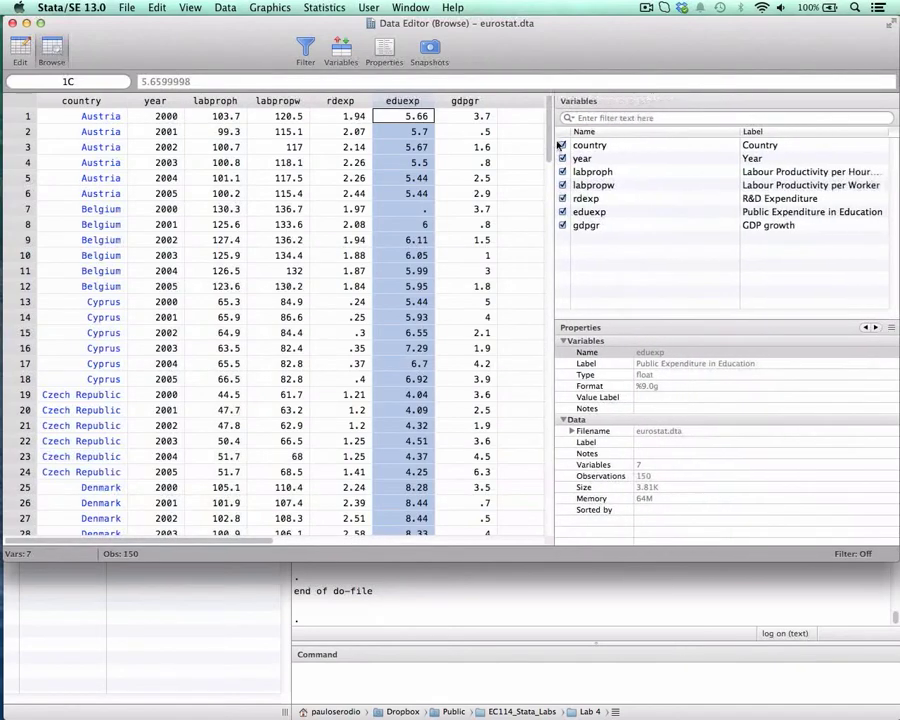
{"action": "left_click_drag", "start_coordinate": [740, 132], "coordinate": [647, 145]}
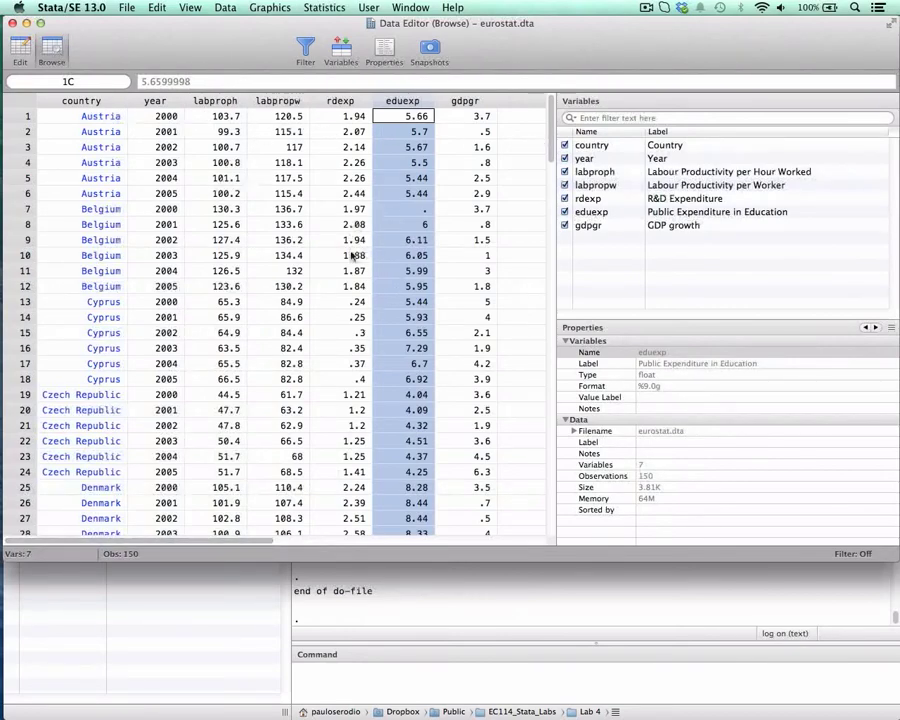
{"action": "left_click", "coordinate": [88, 147]}
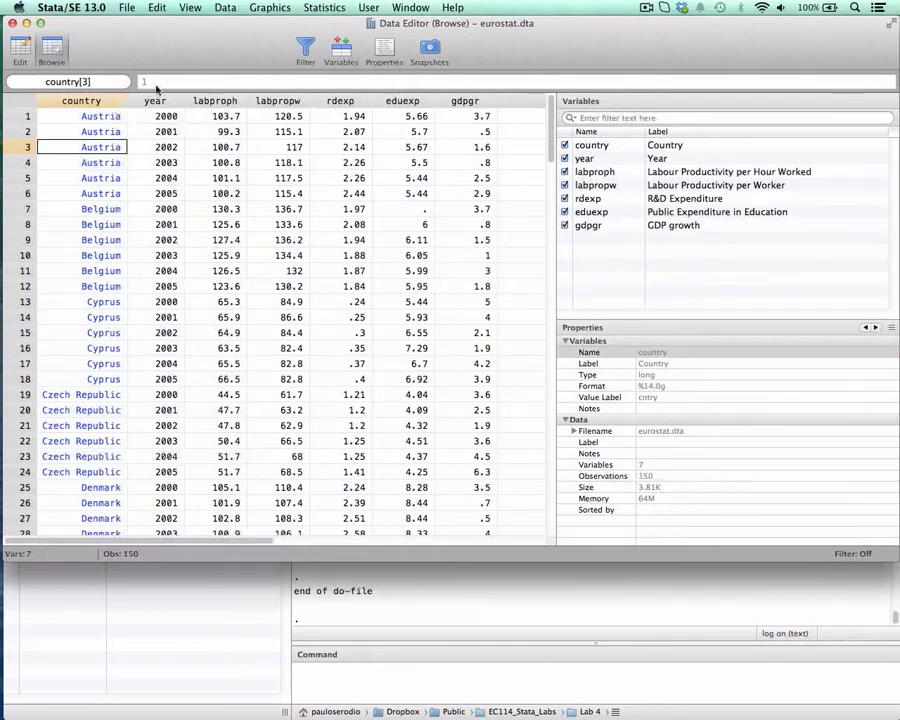
{"action": "left_click", "coordinate": [105, 410]}
{"action": "left_click", "coordinate": [106, 333]}
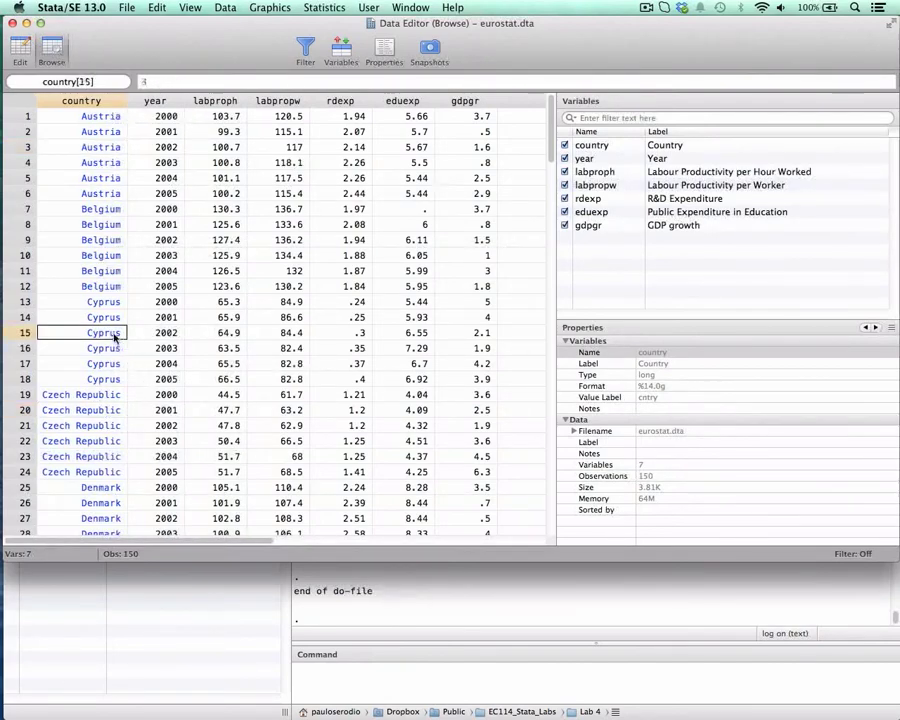
{"action": "left_click", "coordinate": [106, 255]}
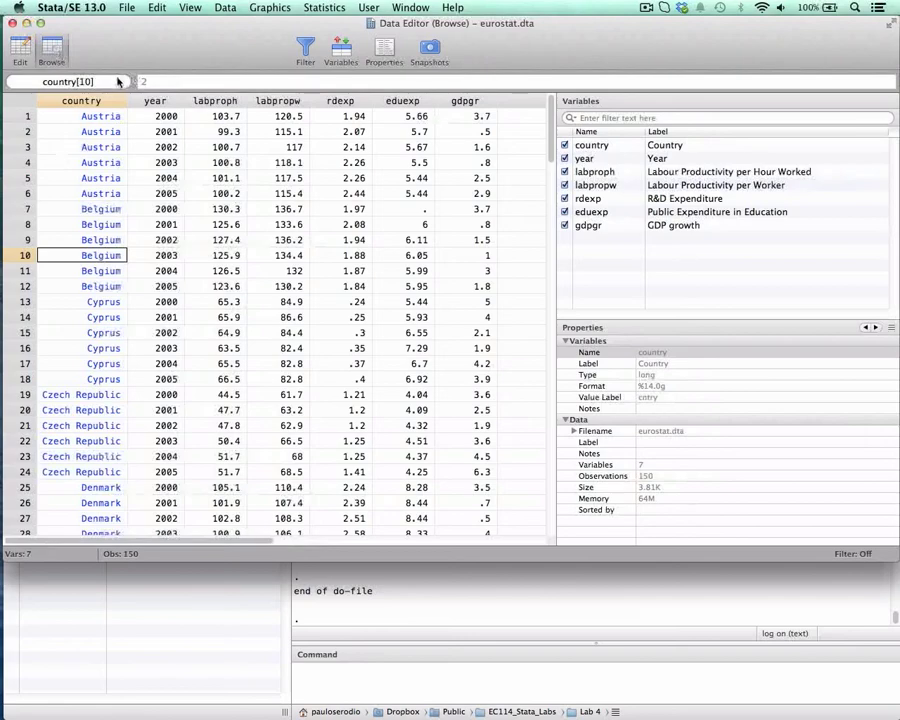
{"action": "left_click", "coordinate": [13, 27]}
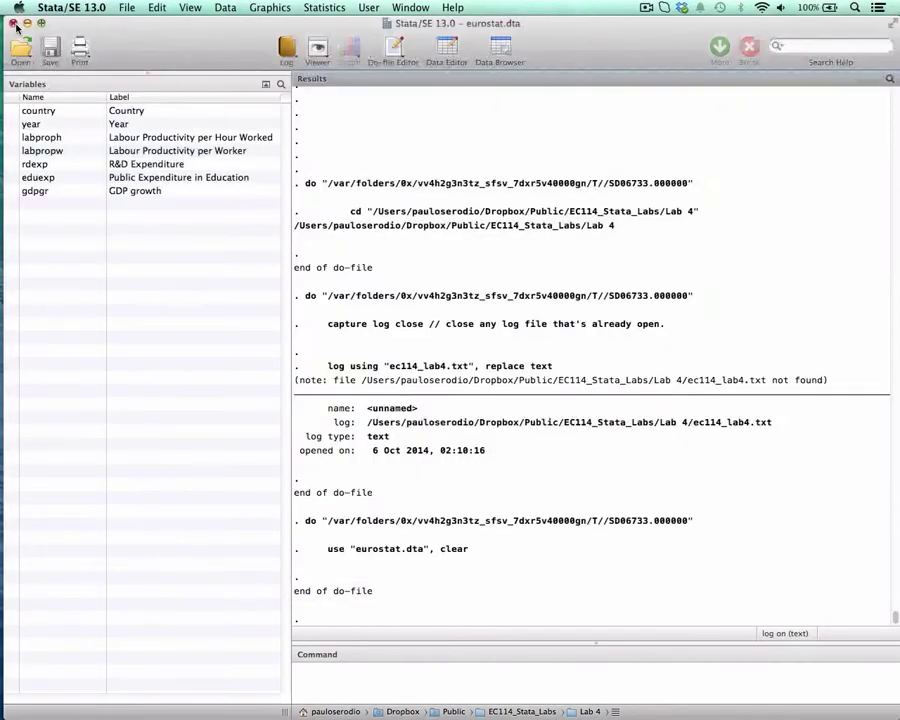
Return to the ec114_lab4 do-file and examine the four sum commands in the summary statistics section.
{"action": "key", "text": "ctrl+Down"}
{"action": "left_click", "coordinate": [518, 295]}
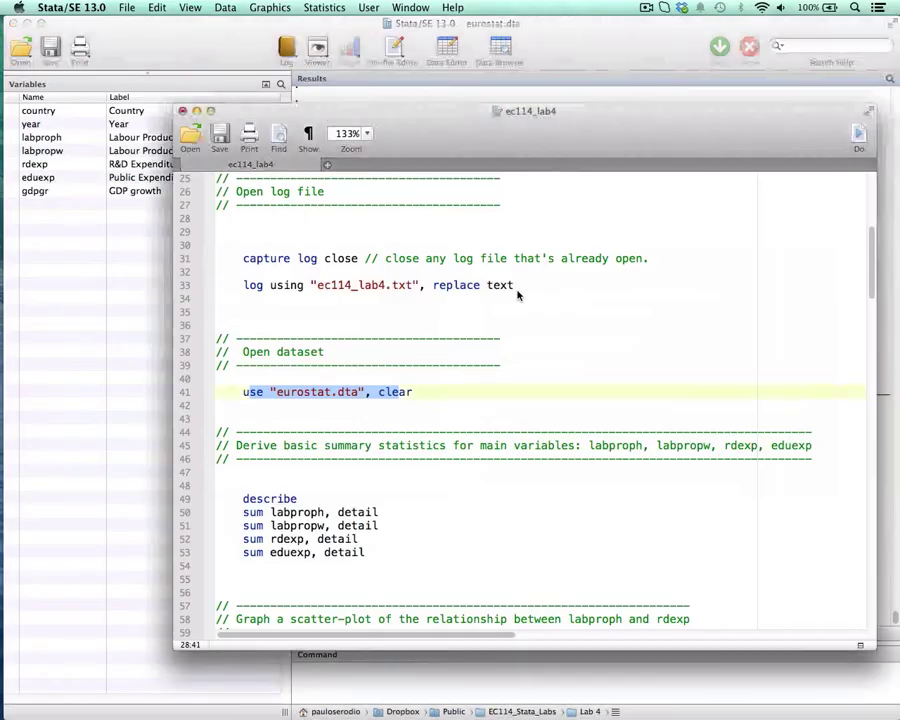
{"action": "scroll", "coordinate": [404, 364], "scroll_direction": "down", "scroll_amount": 5}
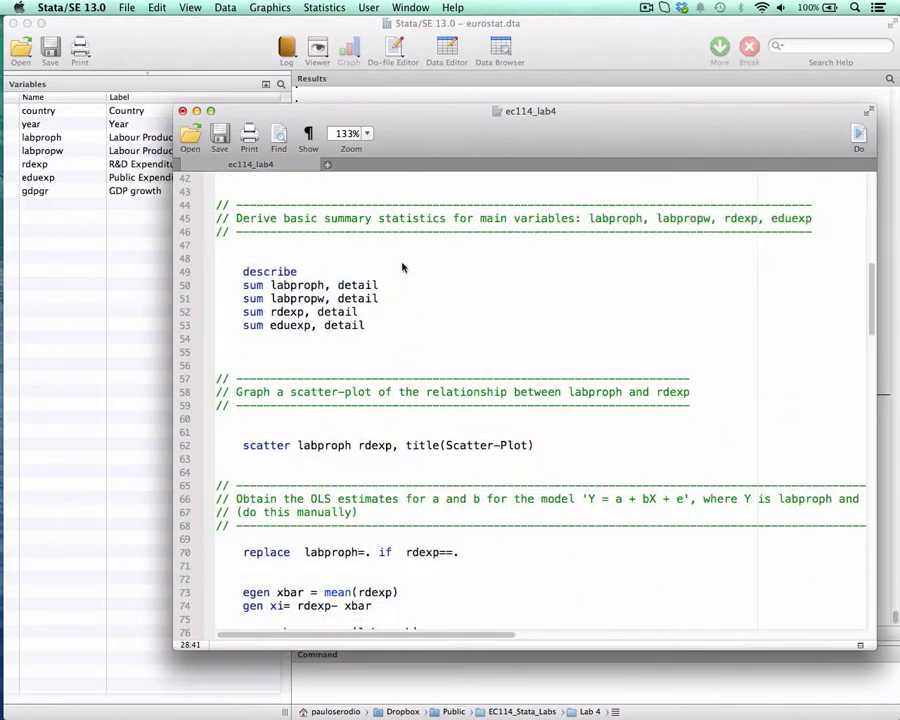
{"action": "scroll", "coordinate": [403, 267], "scroll_direction": "up", "scroll_amount": 1}
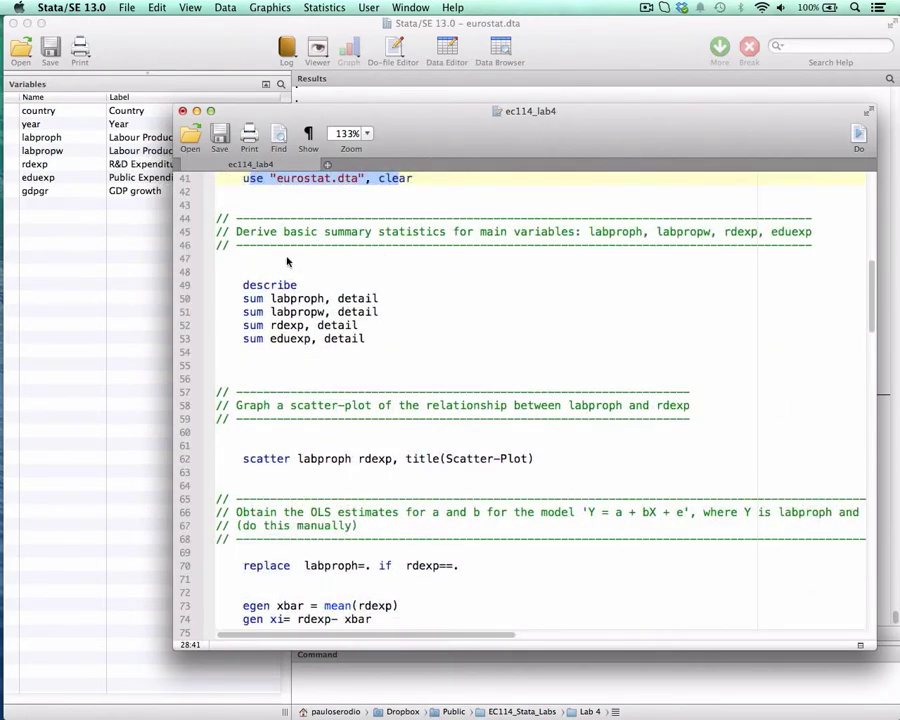
{"action": "left_click_drag", "start_coordinate": [383, 121], "coordinate": [488, 33]}
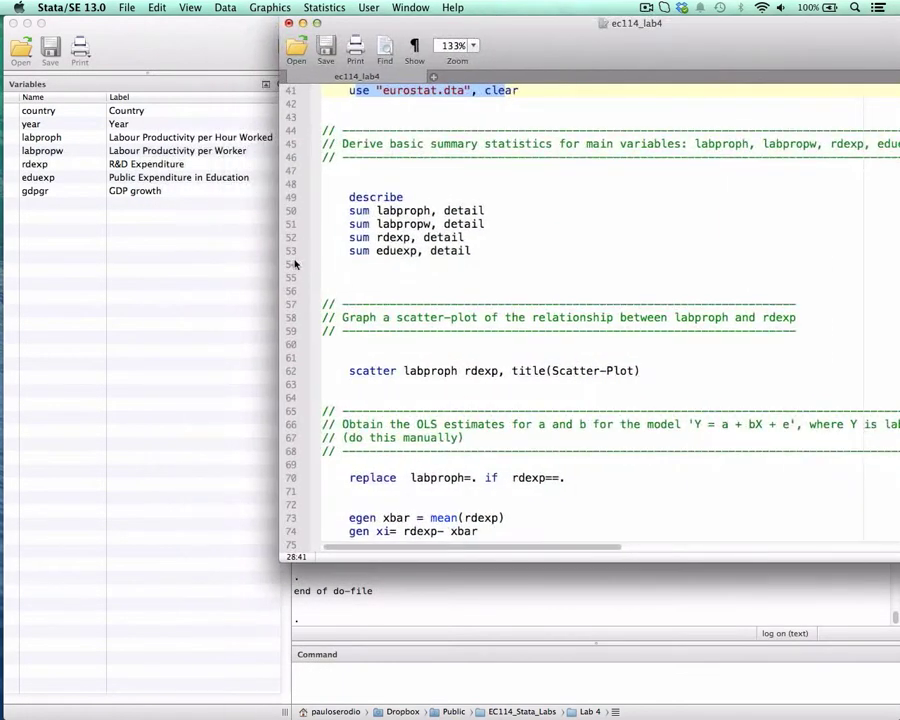
{"action": "left_click_drag", "start_coordinate": [350, 209], "coordinate": [516, 249]}
{"action": "left_click", "coordinate": [500, 260]}
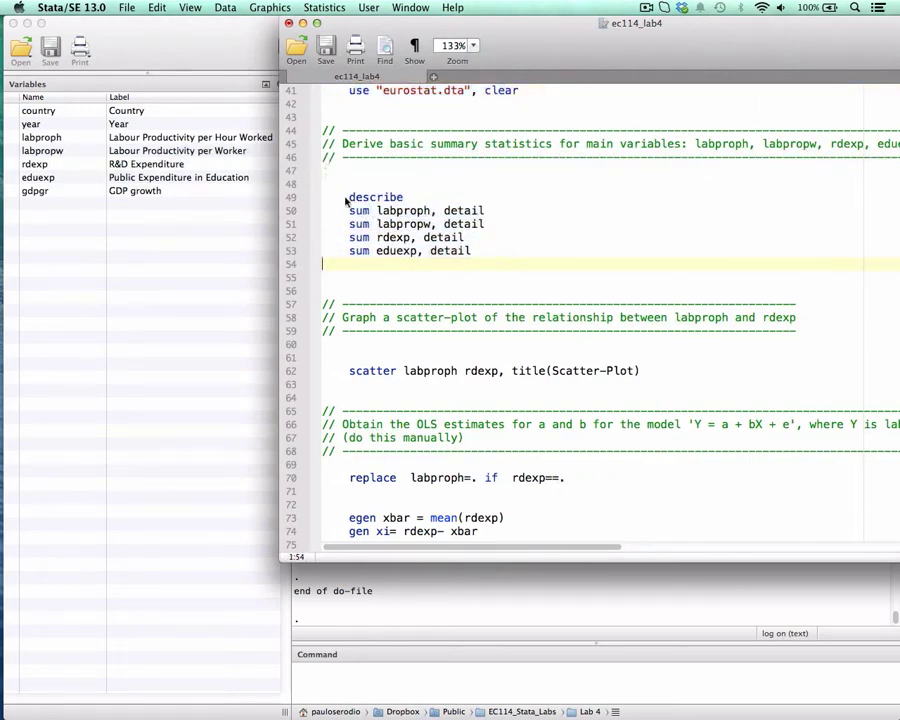
{"action": "left_click_drag", "start_coordinate": [350, 211], "coordinate": [472, 252]}
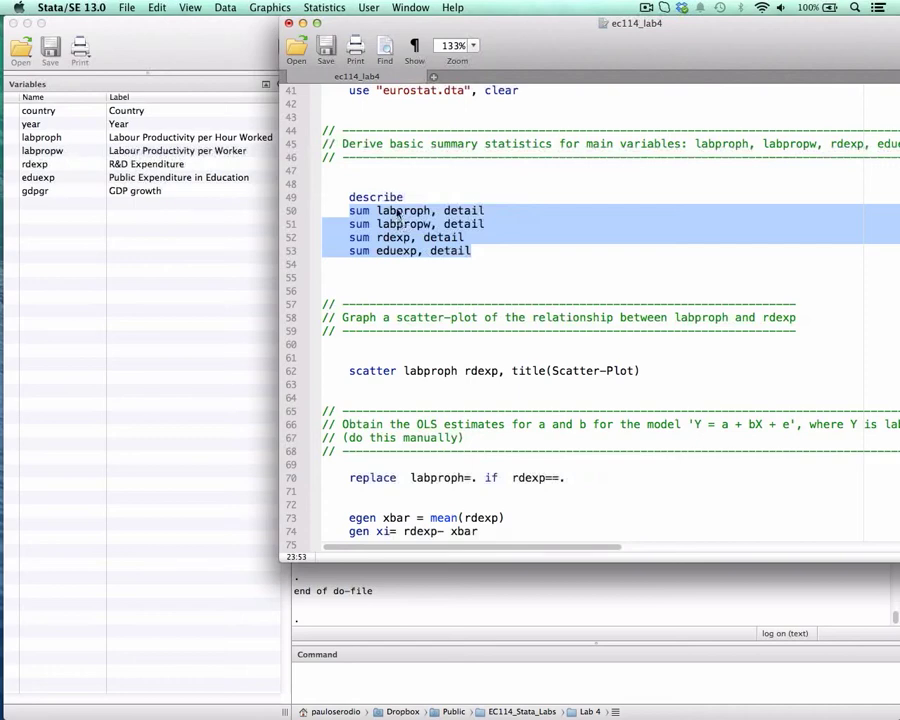
Add the variable labpropw after labproph in the sum command on line 50.
{"action": "left_click", "coordinate": [446, 209]}
{"action": "left_click", "coordinate": [431, 210]}
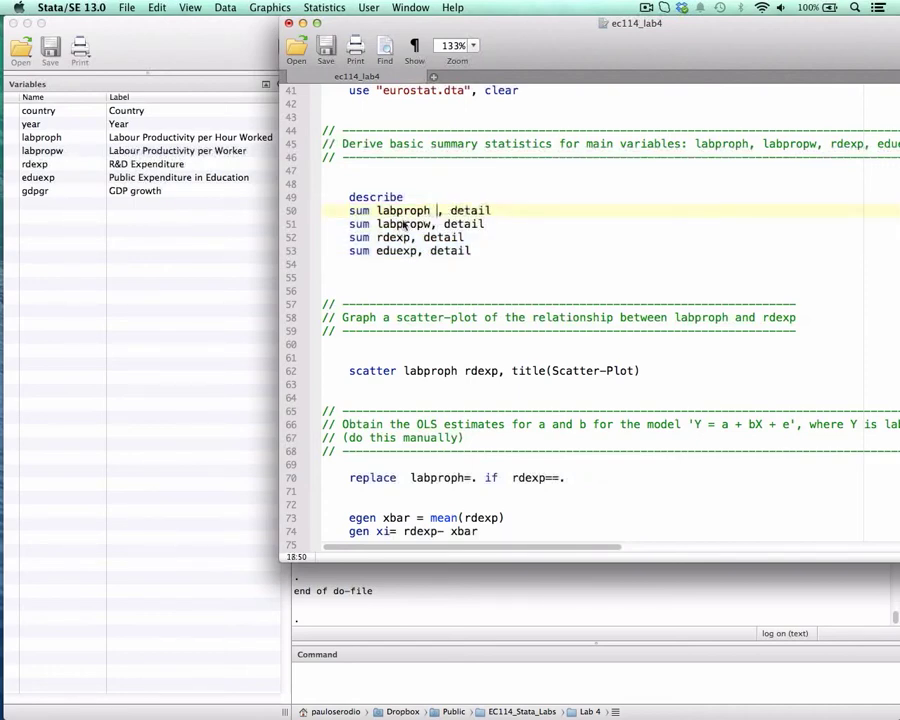
{"action": "double_click", "coordinate": [403, 224]}
{"action": "key", "text": "super+c"}
{"action": "left_click", "coordinate": [437, 210]}
{"action": "key", "text": "super+v"}
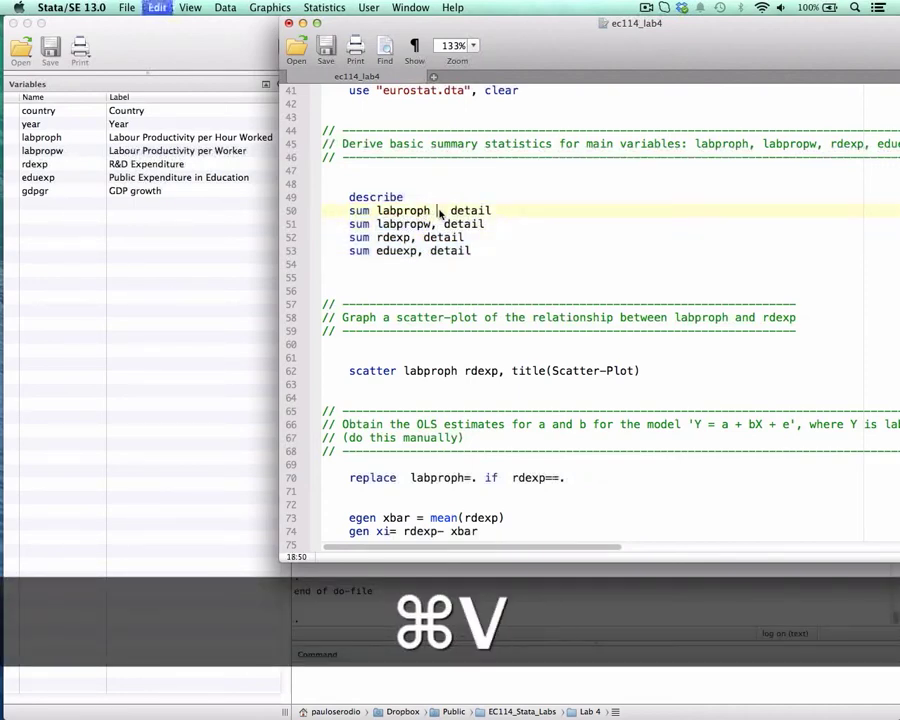
Add the variables rdexp and eduexp to the sum command on line 50, before the detail option.
{"action": "double_click", "coordinate": [400, 237]}
{"action": "key", "text": "super+c"}
{"action": "left_click", "coordinate": [499, 210]}
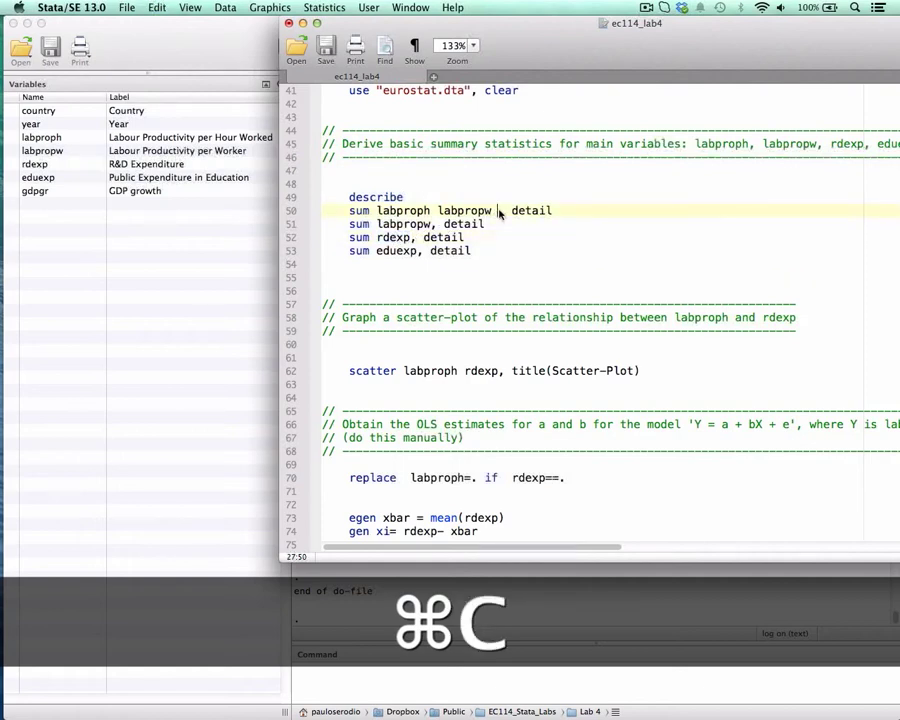
{"action": "key", "text": "super+v"}
{"action": "double_click", "coordinate": [400, 250]}
{"action": "key", "text": "super+c"}
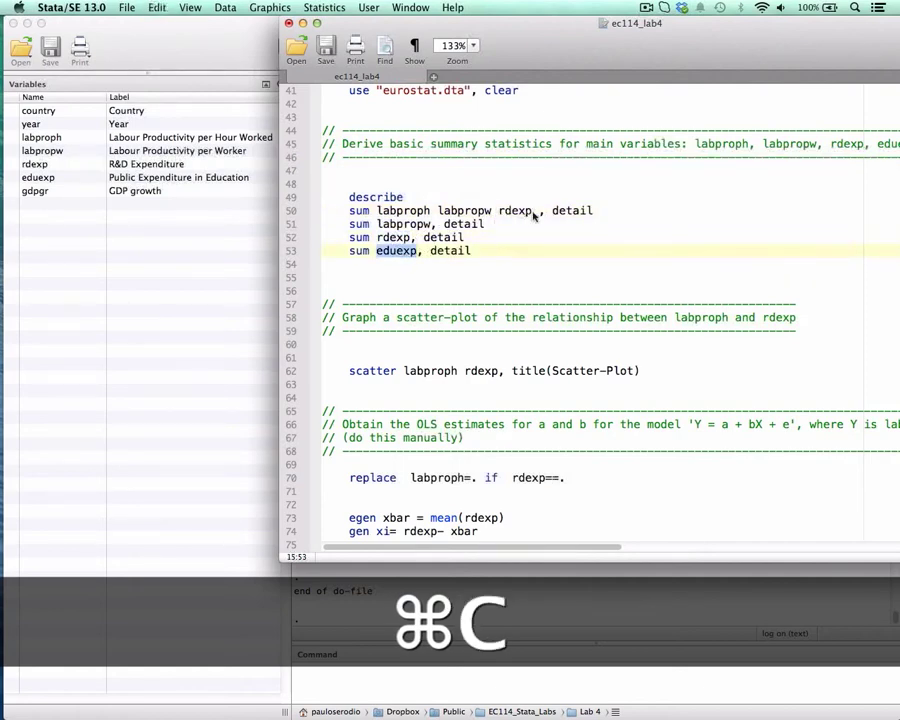
{"action": "left_click", "coordinate": [538, 211]}
{"action": "key", "text": "super+v"}
Run the combined command "sum labproph labpropw rdexp eduexp, detail", moving the do-file window aside to expose the results.
{"action": "left_click_drag", "start_coordinate": [634, 210], "coordinate": [347, 210]}
{"action": "left_click_drag", "start_coordinate": [468, 25], "coordinate": [664, 12]}
{"action": "key", "text": "super+shift+d"}
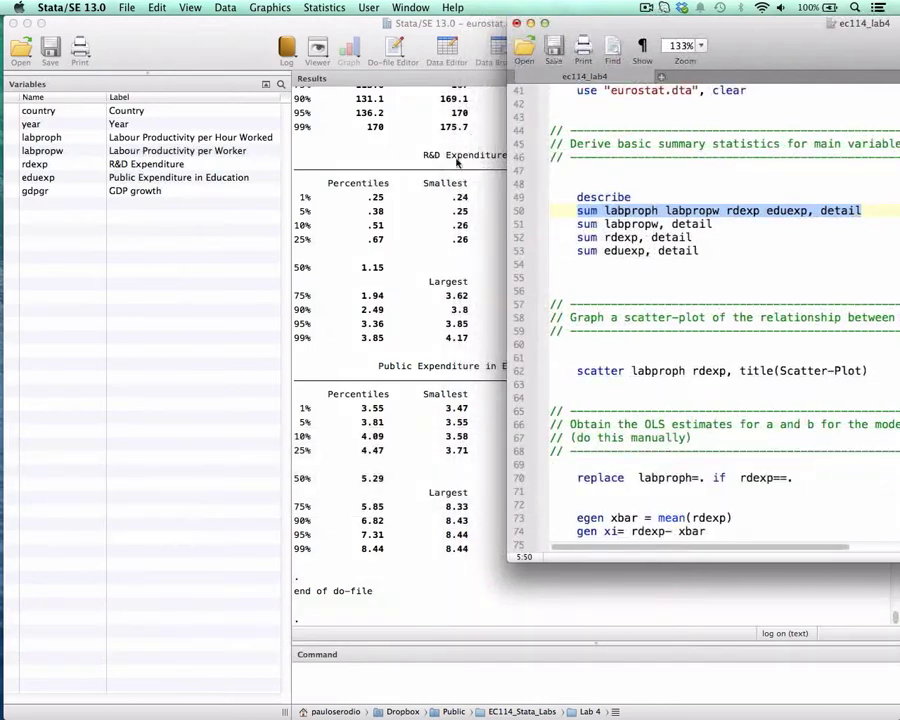
Examine the detailed summary statistics of labproph, labpropw, rdexp and eduexp in the results output.
{"action": "left_click_drag", "start_coordinate": [435, 226], "coordinate": [447, 228]}
{"action": "scroll", "coordinate": [457, 235], "scroll_direction": "up", "scroll_amount": 10}
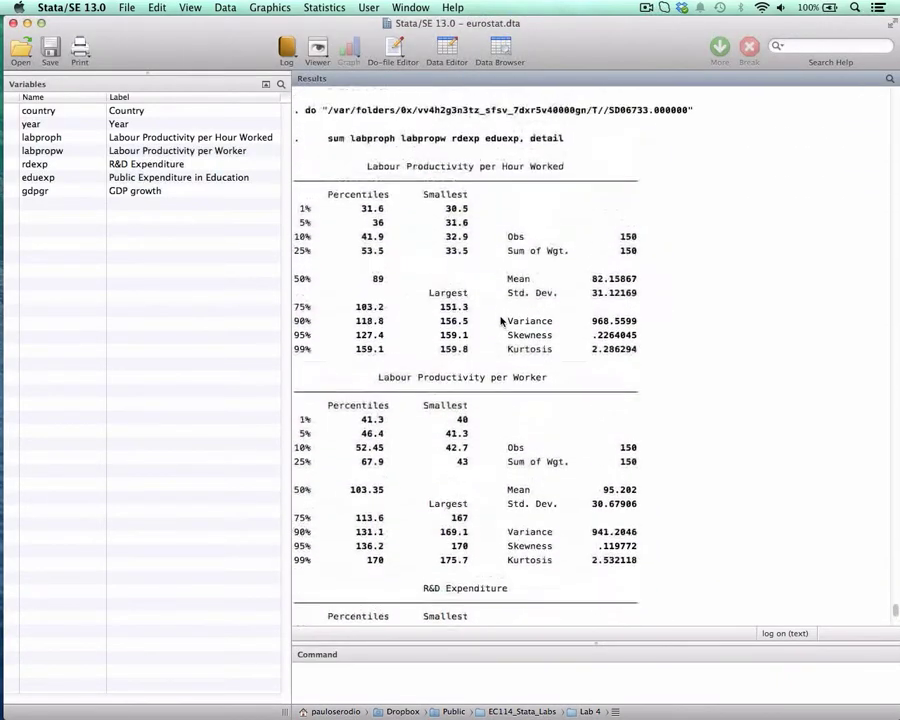
{"action": "scroll", "coordinate": [496, 321], "scroll_direction": "down", "scroll_amount": 1}
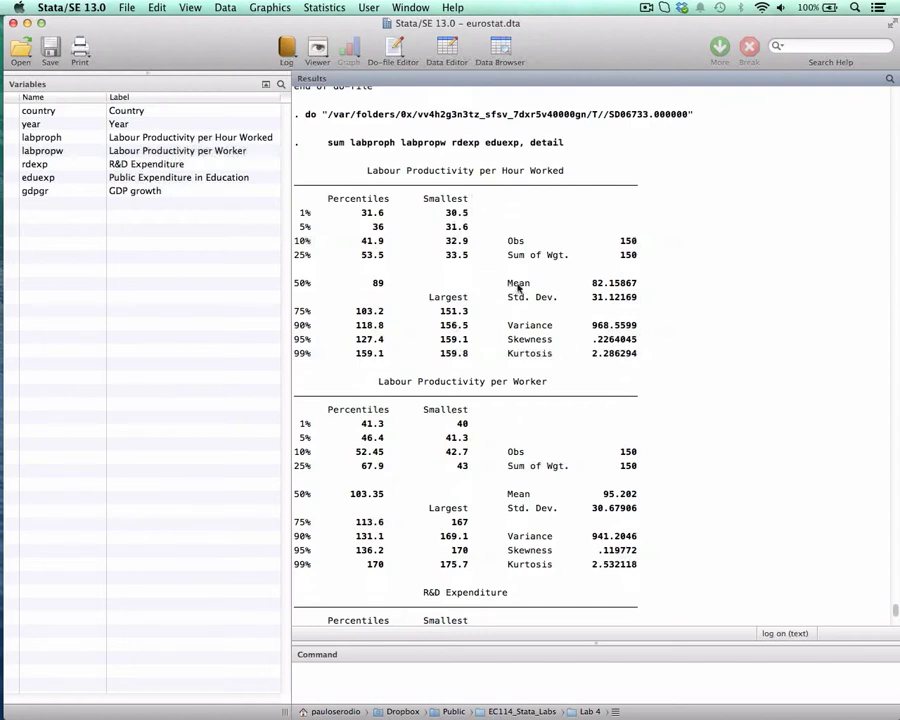
{"action": "scroll", "coordinate": [514, 255], "scroll_direction": "down", "scroll_amount": 3}
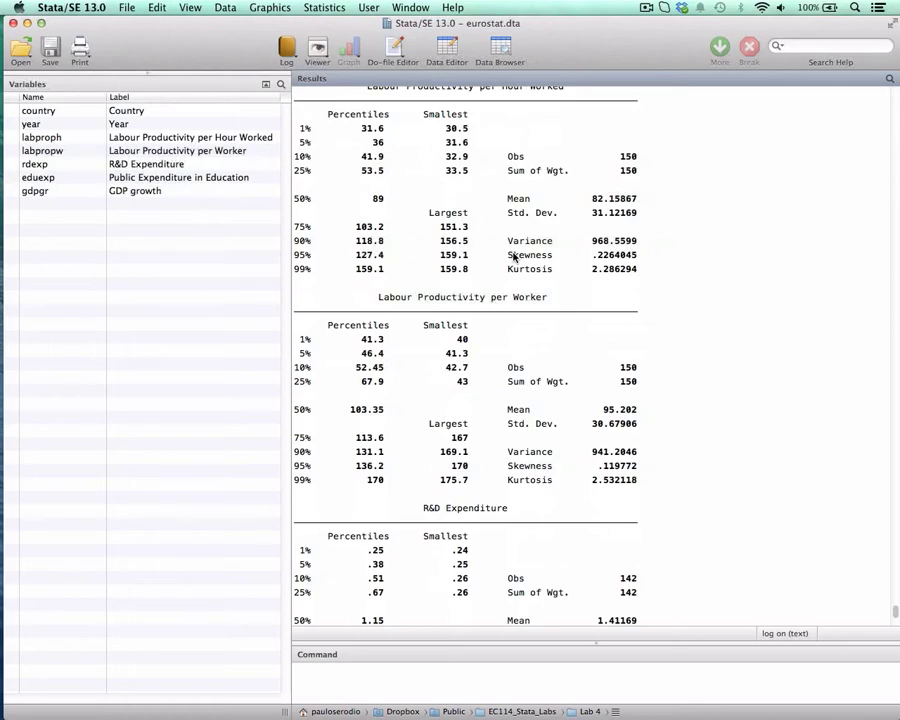
{"action": "scroll", "coordinate": [514, 255], "scroll_direction": "down", "scroll_amount": 4}
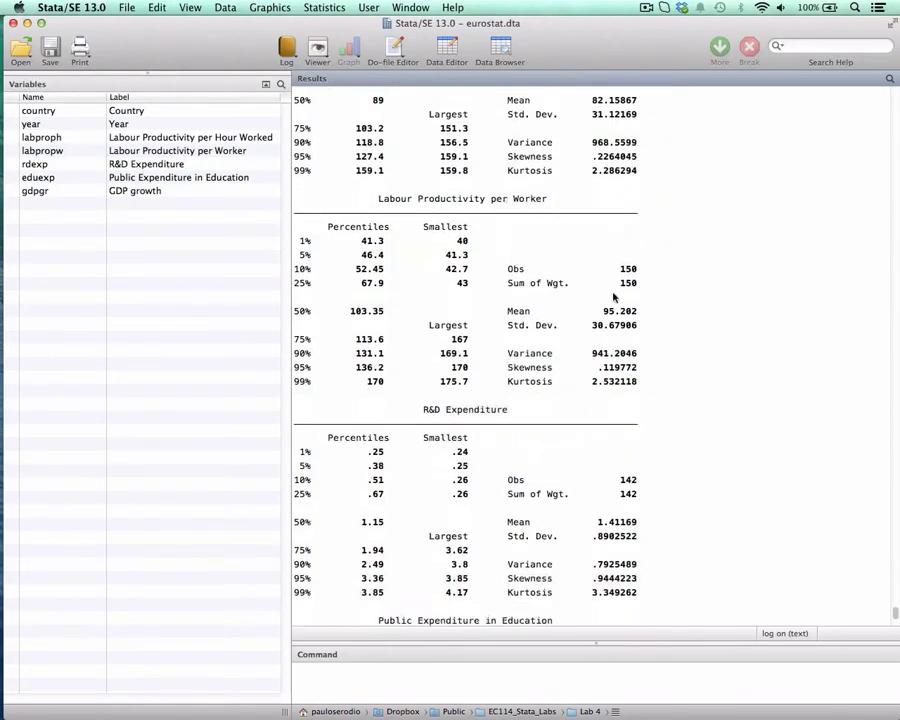
{"action": "scroll", "coordinate": [588, 312], "scroll_direction": "down", "scroll_amount": 4}
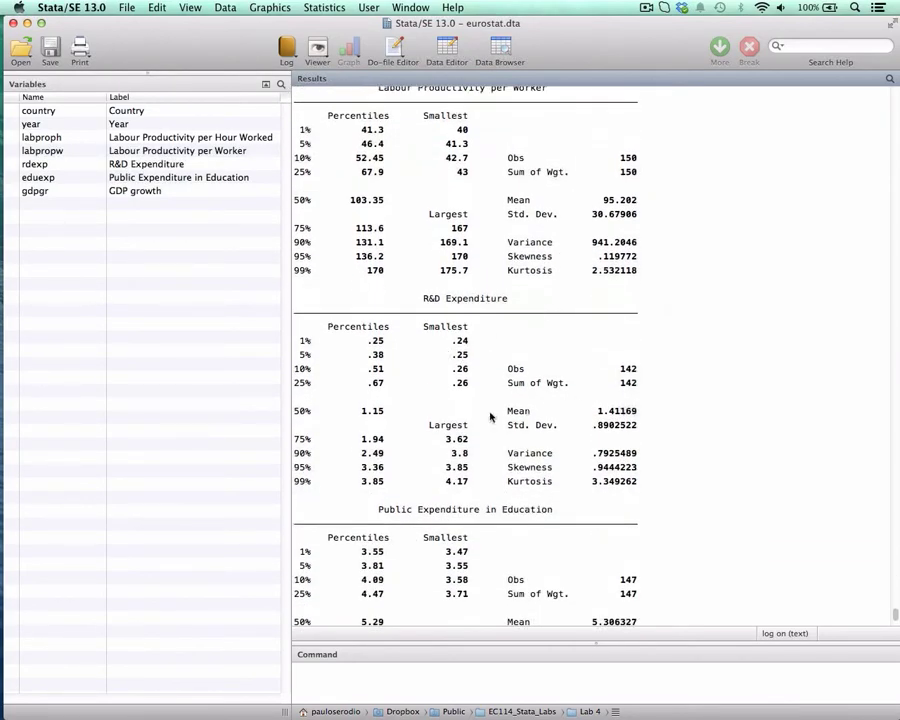
{"action": "scroll", "coordinate": [496, 382], "scroll_direction": "down", "scroll_amount": 5}
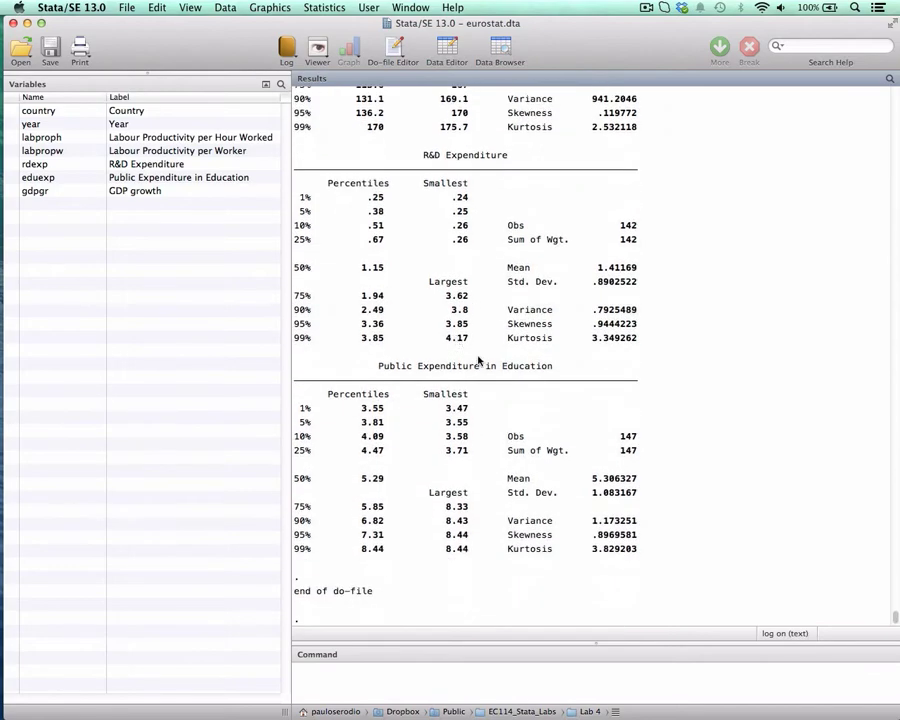
Return to the ec114_lab4 do-file and add an indented codebook command on line 55, below the sum commands.
{"action": "key", "text": "ctrl+Down"}
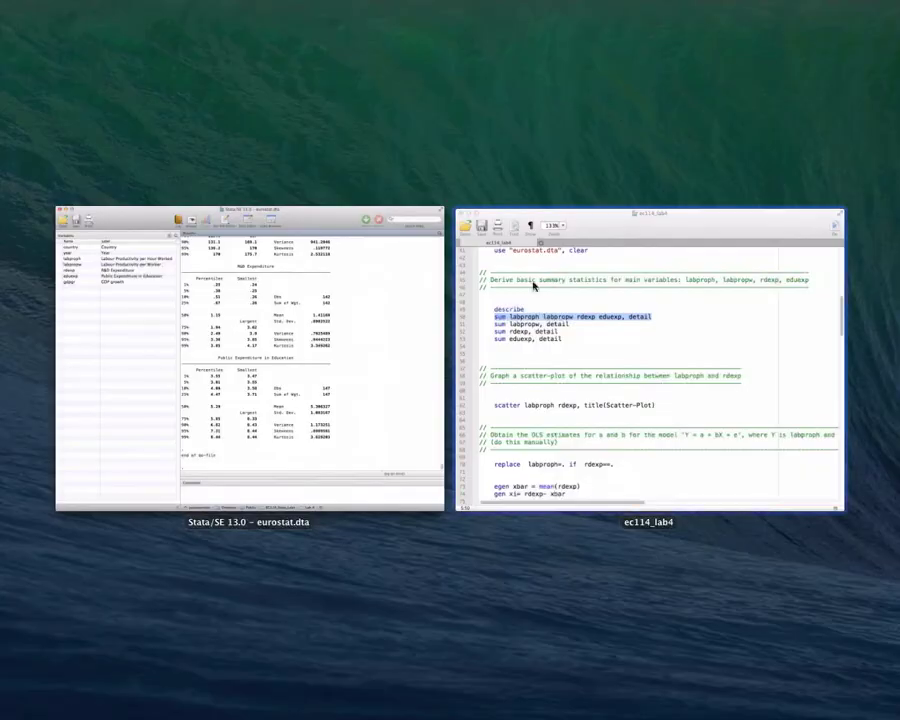
{"action": "left_click", "coordinate": [583, 277]}
{"action": "left_click_drag", "start_coordinate": [762, 55], "coordinate": [586, 24]}
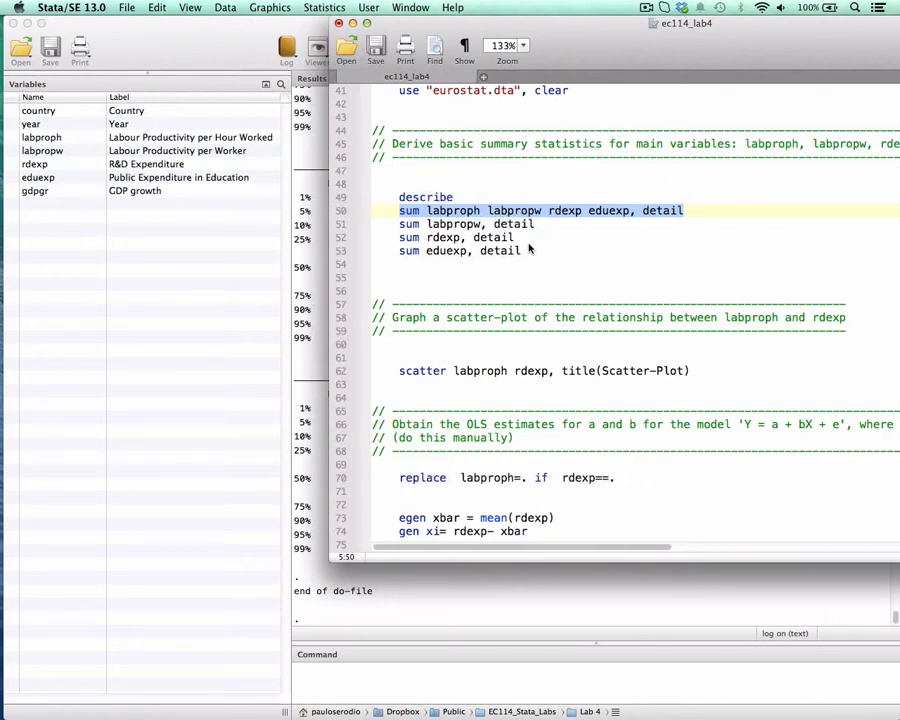
{"action": "left_click", "coordinate": [531, 251]}
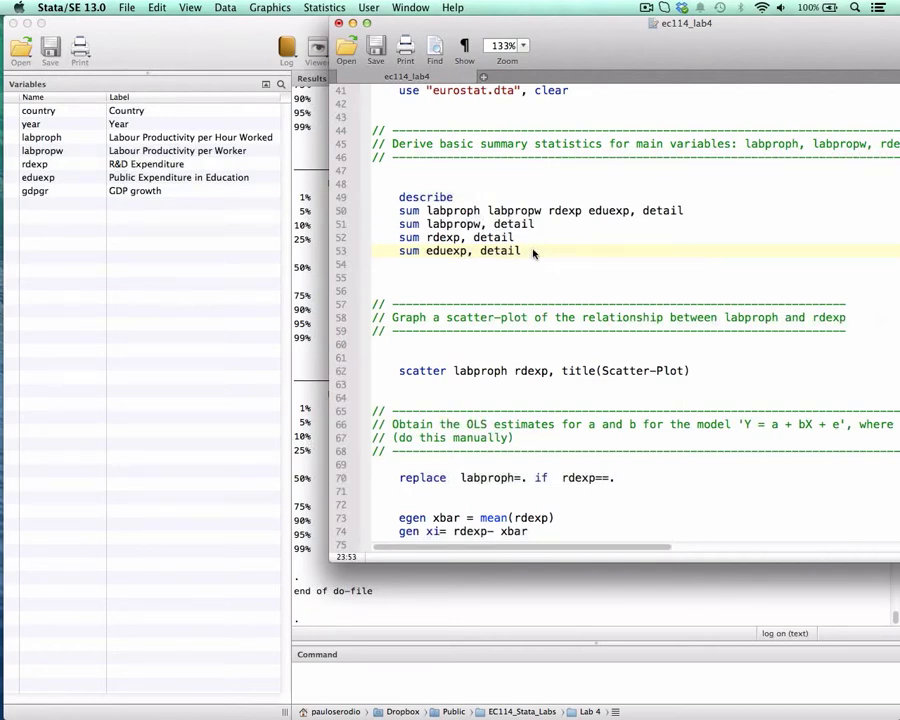
{"action": "key", "text": "Return"}
{"action": "key", "text": "Return"}
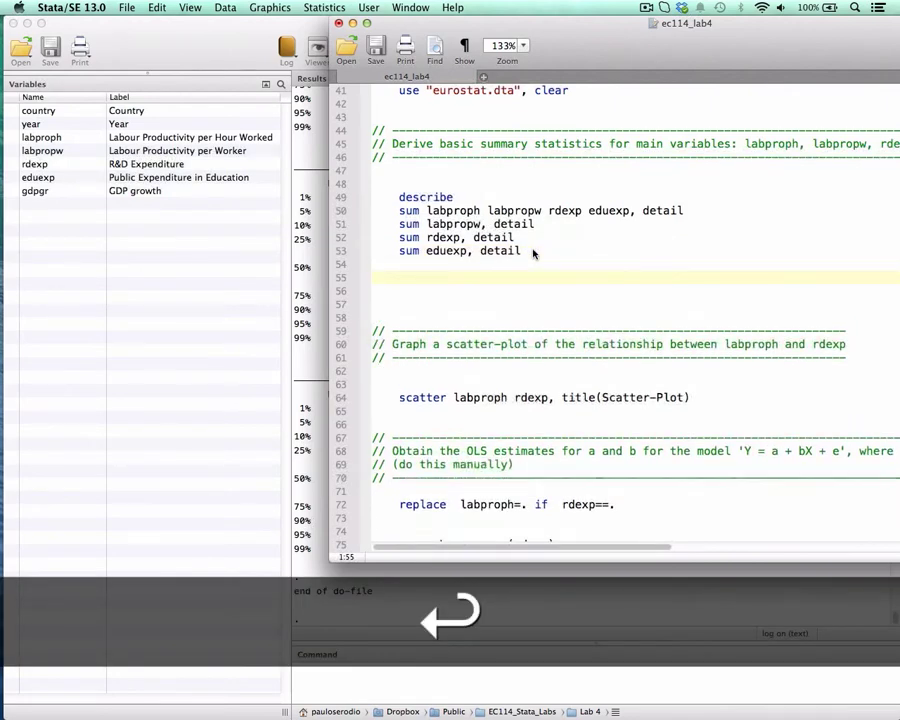
{"action": "key", "text": "Tab"}
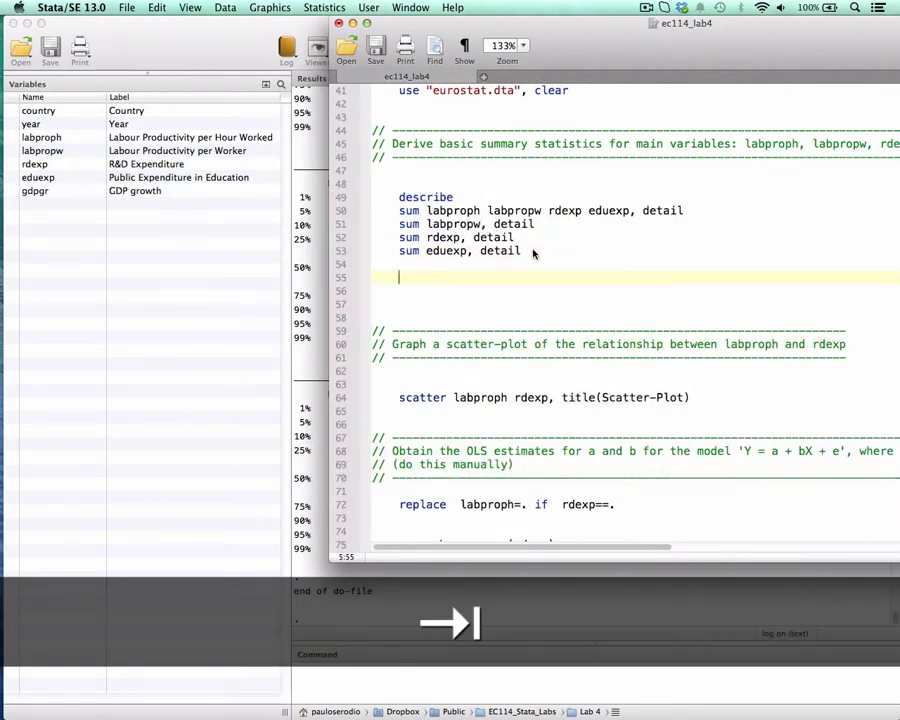
{"action": "type", "text": "codebook"}
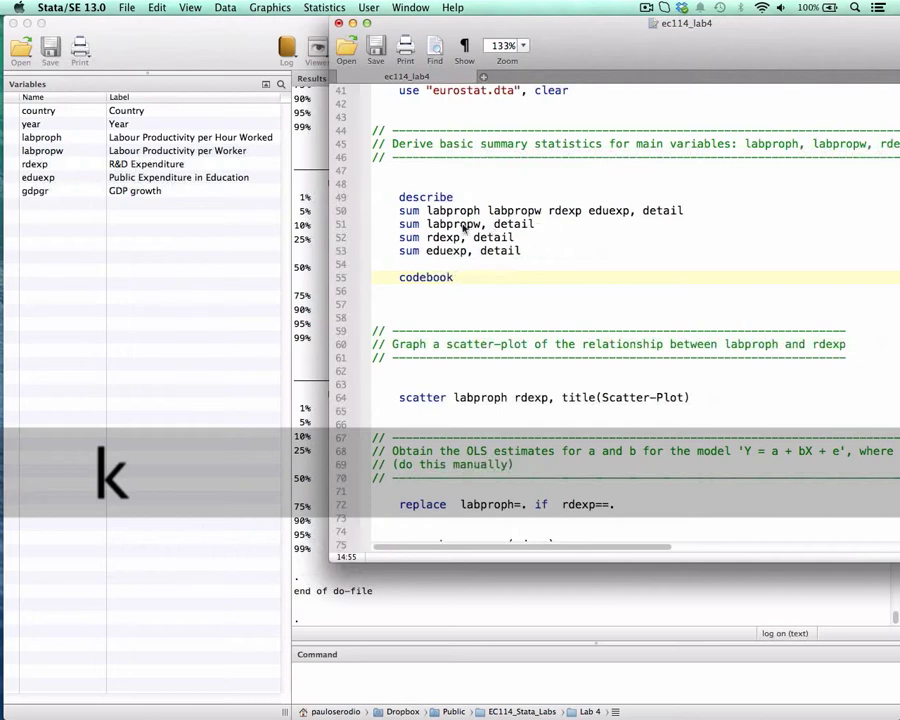
Copy the variable list labproph labpropw rdexp eduexp from line 50 onto the codebook command and run that line.
{"action": "left_click_drag", "start_coordinate": [429, 211], "coordinate": [630, 213]}
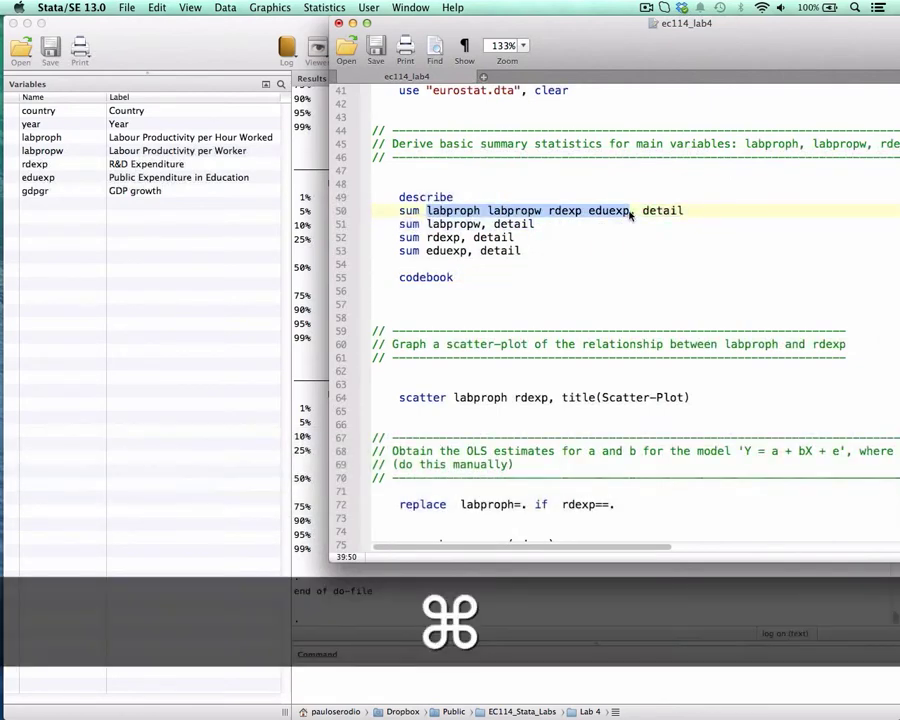
{"action": "key", "text": "super+c"}
{"action": "left_click", "coordinate": [480, 277]}
{"action": "key", "text": "super+v"}
{"action": "key", "text": "super+shift+Left"}
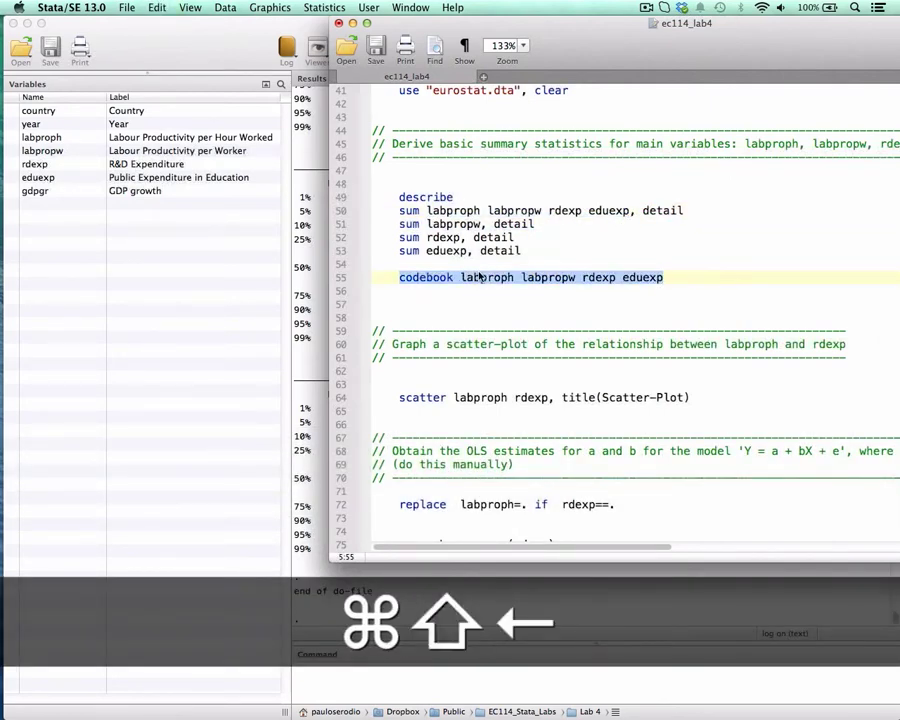
{"action": "key", "text": "super+shift+d"}
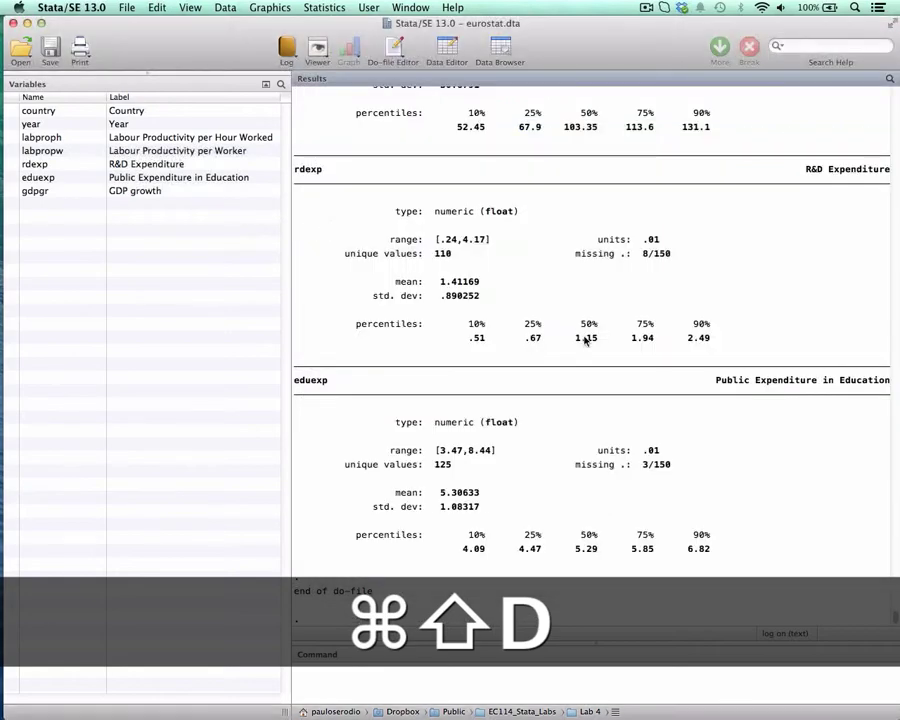
Review the codebook output of the four variables, marking the missing-value counts of rdexp and eduexp.
{"action": "scroll", "coordinate": [670, 385], "scroll_direction": "up", "scroll_amount": 10}
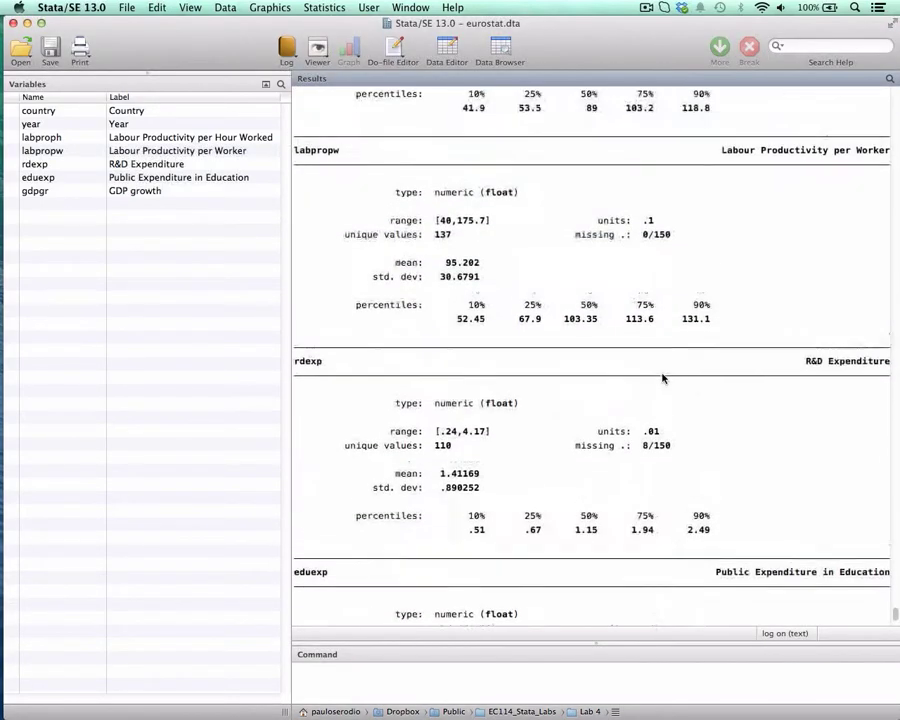
{"action": "scroll", "coordinate": [658, 375], "scroll_direction": "down", "scroll_amount": 8}
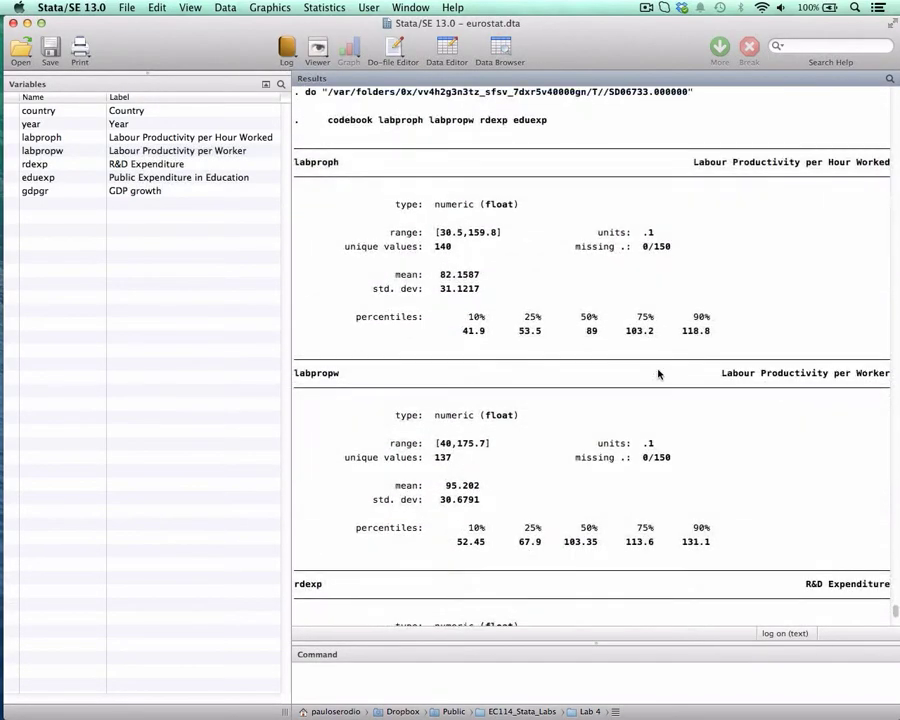
{"action": "scroll", "coordinate": [661, 372], "scroll_direction": "down", "scroll_amount": 5}
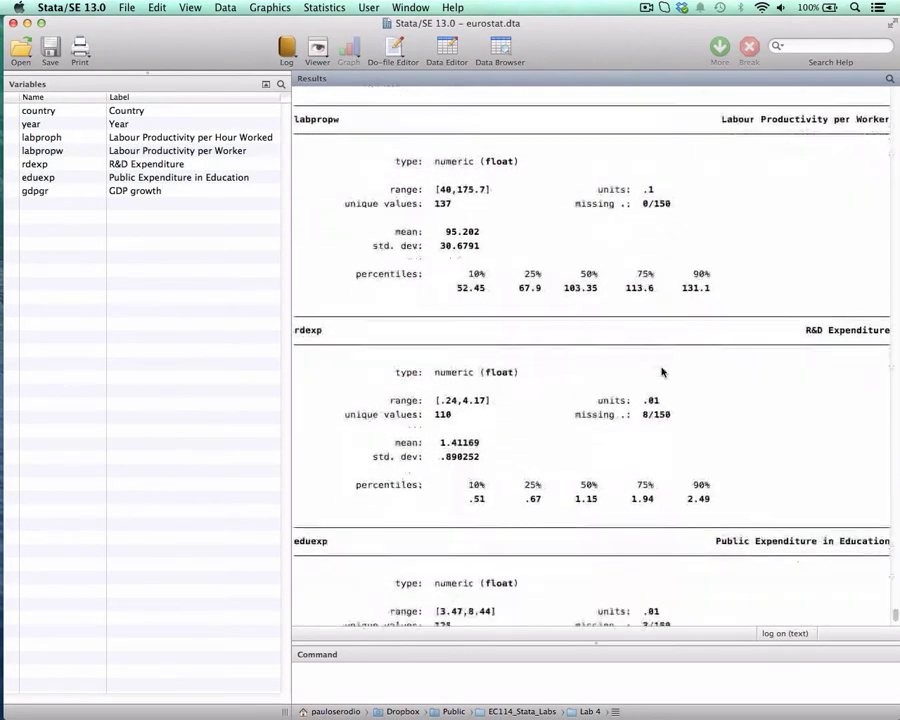
{"action": "double_click", "coordinate": [645, 254]}
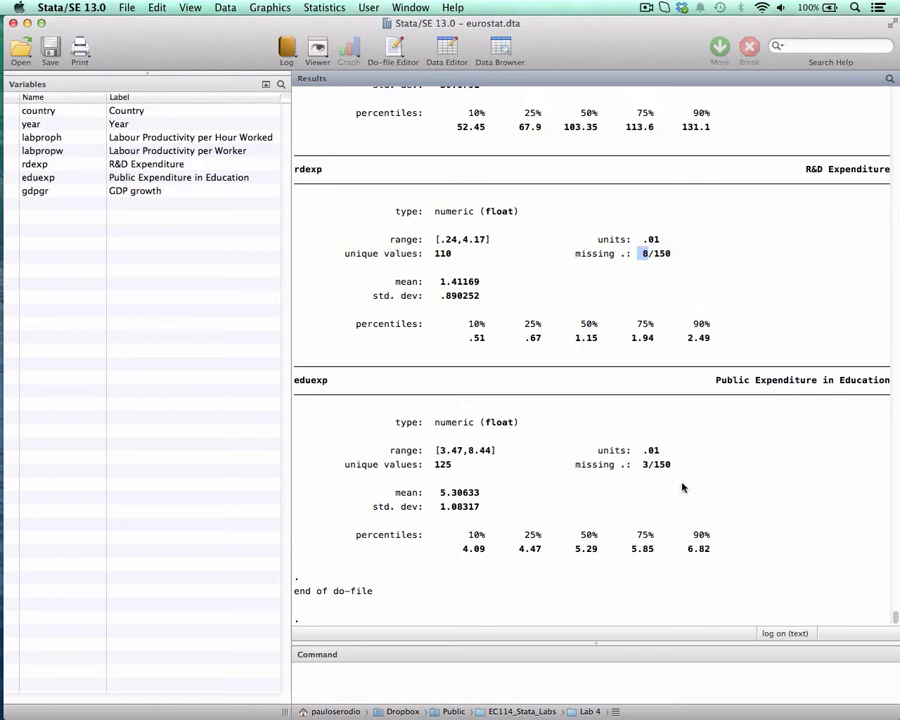
{"action": "double_click", "coordinate": [645, 465]}
Run "scatter labproph rdexp, title(Scatter-Plot)" from line 64 of the do-file, view the resulting graph and close it.
{"action": "key", "text": "ctrl+Up"}
{"action": "left_click", "coordinate": [573, 291]}
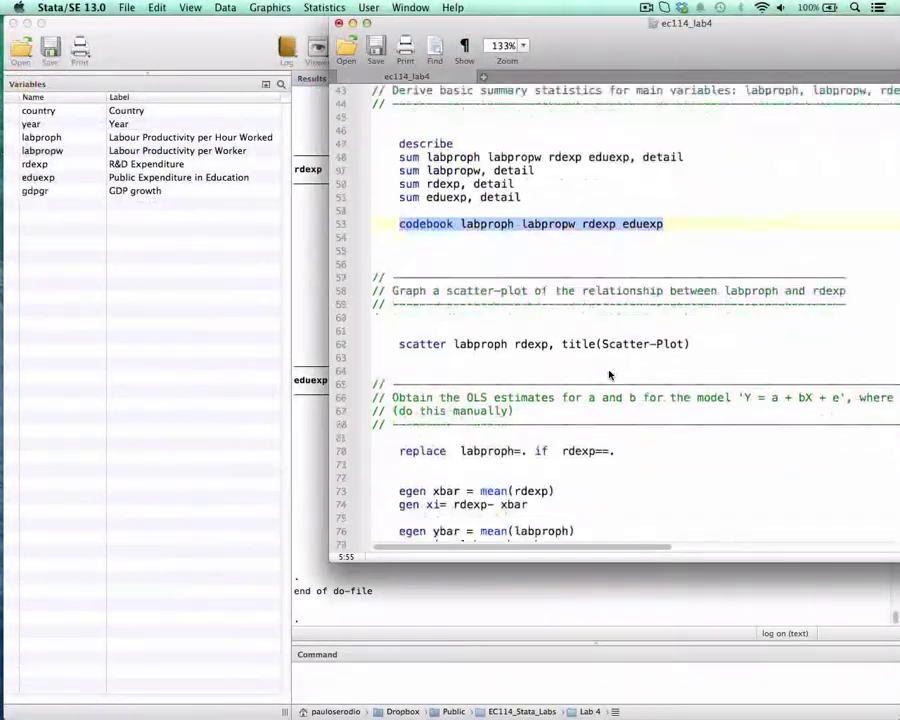
{"action": "scroll", "coordinate": [610, 375], "scroll_direction": "down", "scroll_amount": 3}
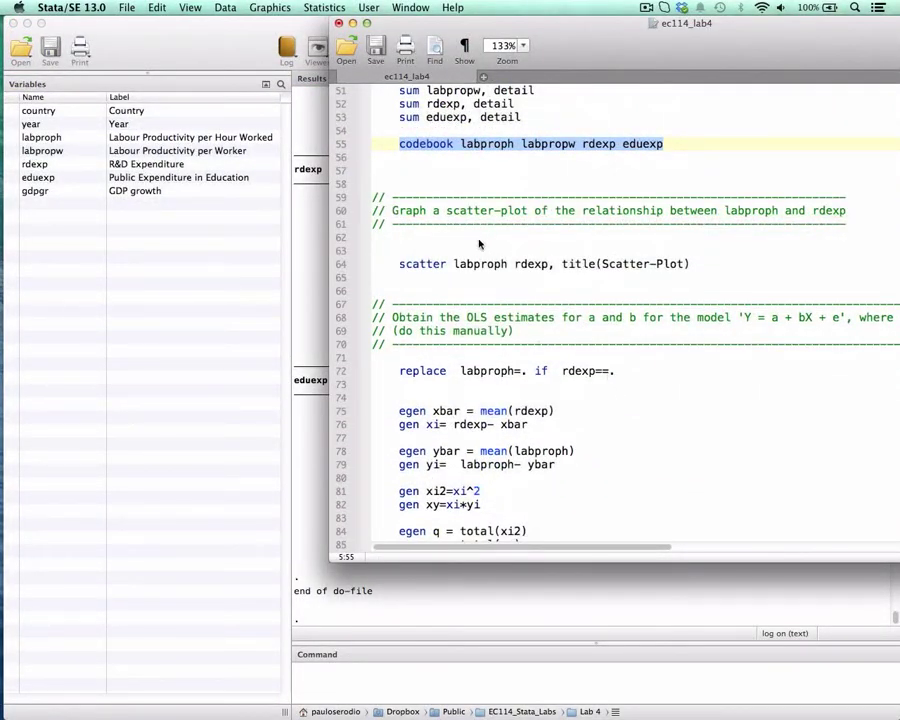
{"action": "left_click_drag", "start_coordinate": [401, 268], "coordinate": [692, 266]}
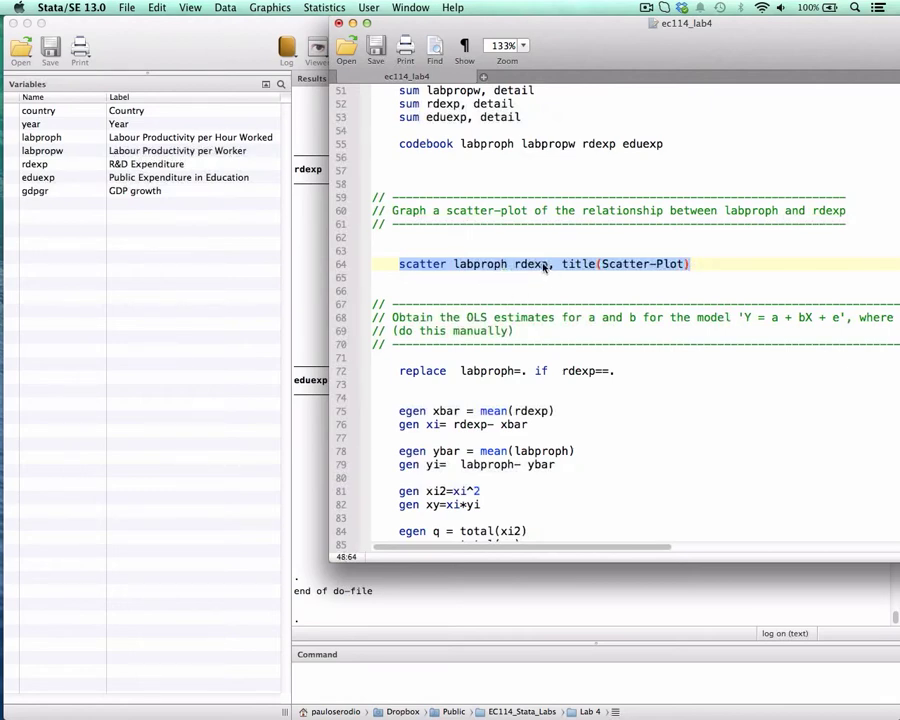
{"action": "key", "text": "super+shift+d"}
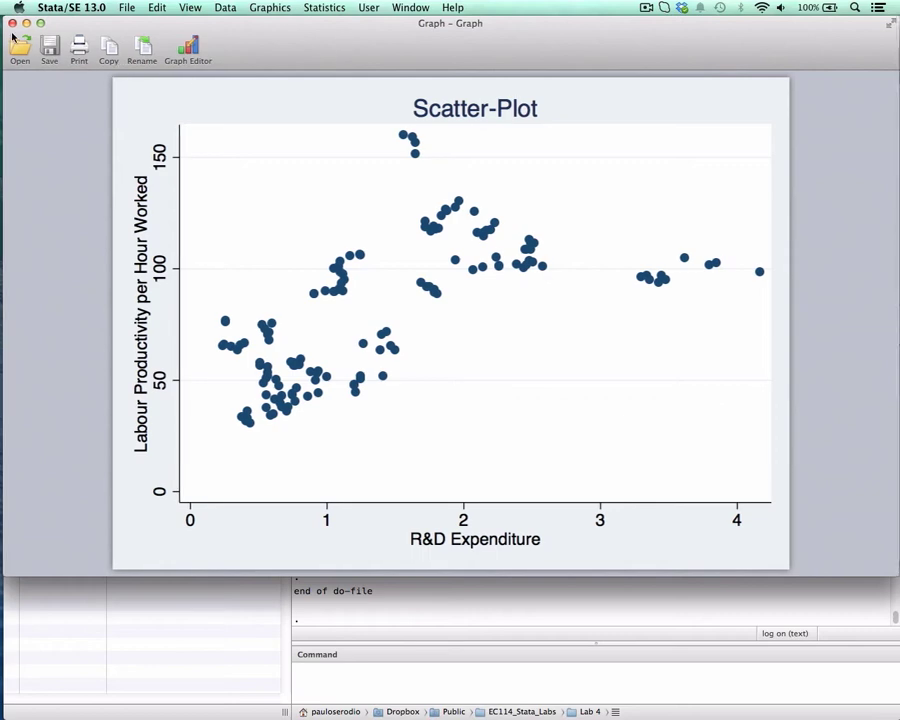
{"action": "left_click_drag", "start_coordinate": [4, 37], "coordinate": [30, 34]}
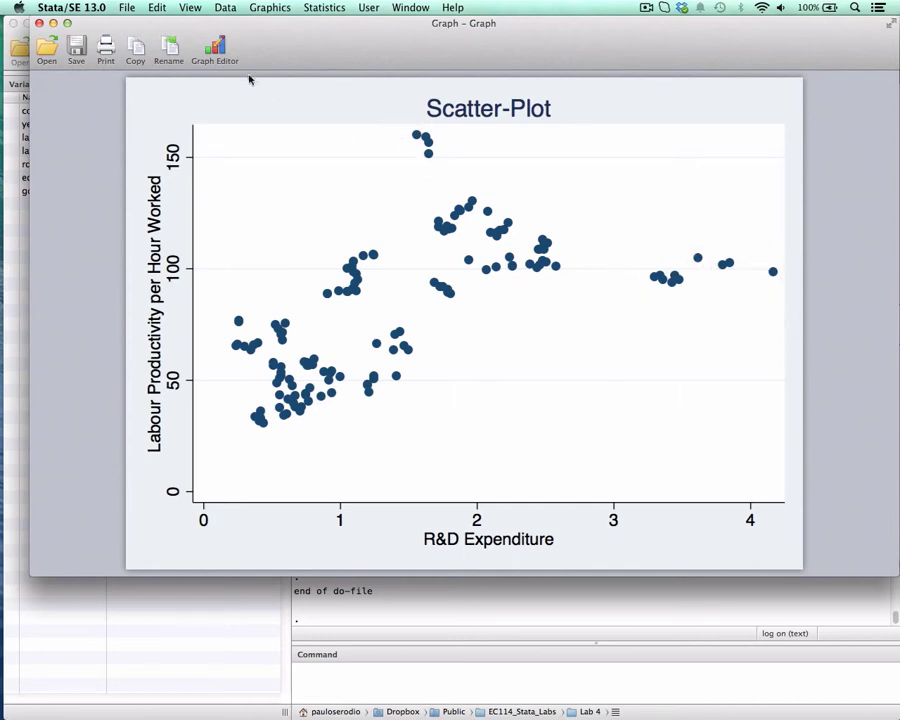
{"action": "left_click", "coordinate": [38, 22]}
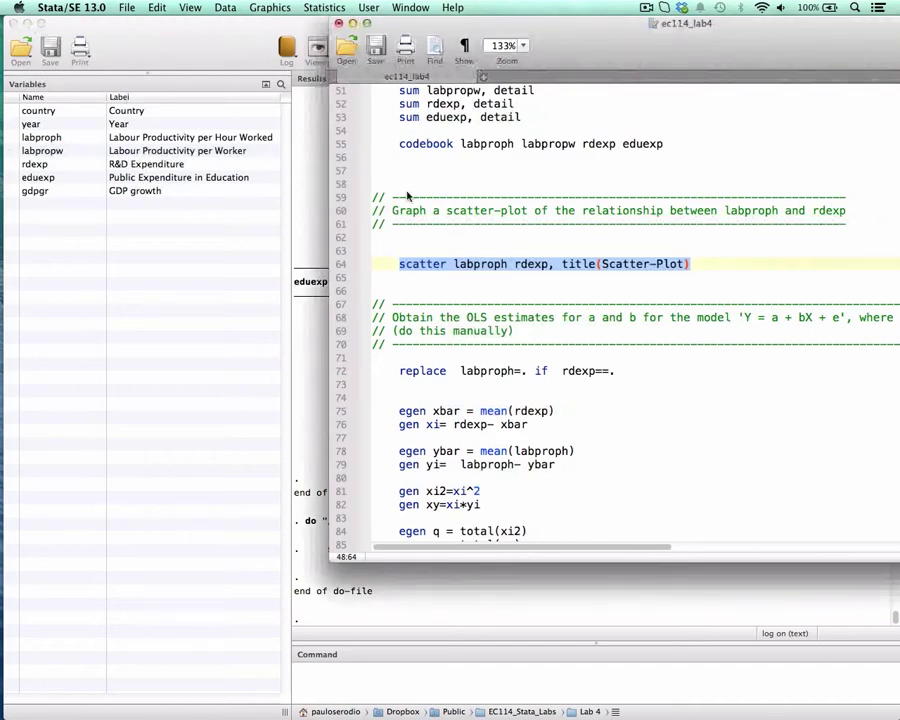
Bring the OLS estimates section of the do-file into view and widen the editor window to expose the full model description on line 68.
{"action": "scroll", "coordinate": [466, 250], "scroll_direction": "down", "scroll_amount": 6}
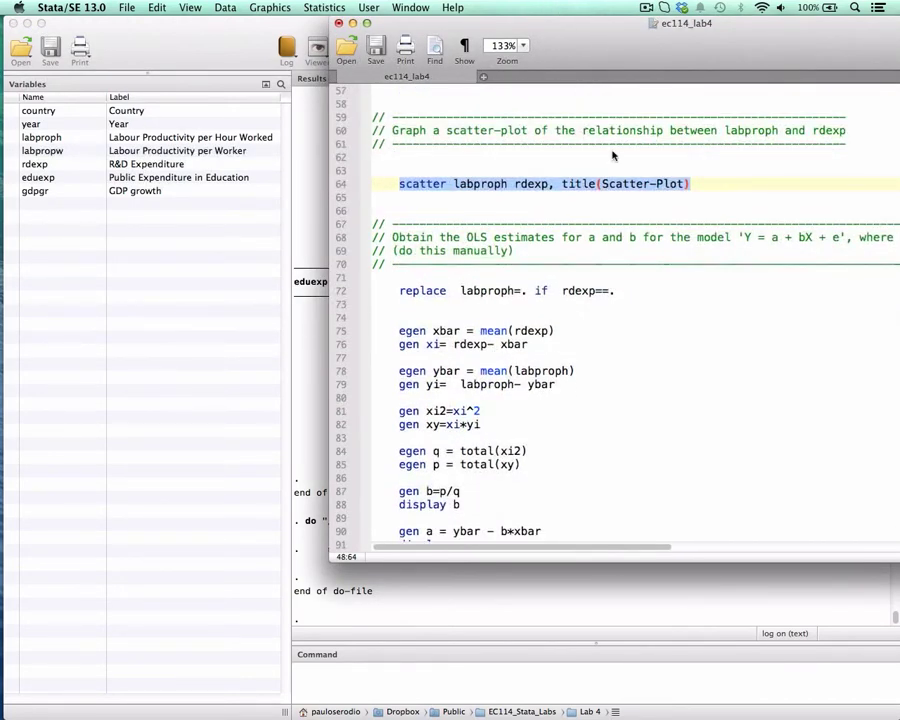
{"action": "left_click_drag", "start_coordinate": [603, 46], "coordinate": [483, 46]}
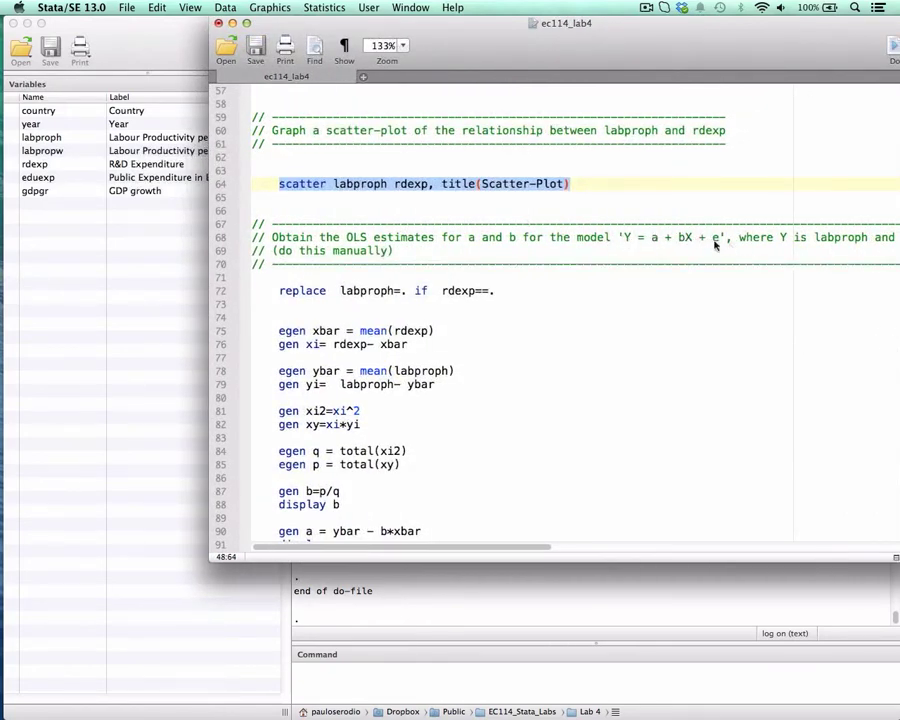
{"action": "left_click_drag", "start_coordinate": [680, 56], "coordinate": [613, 56]}
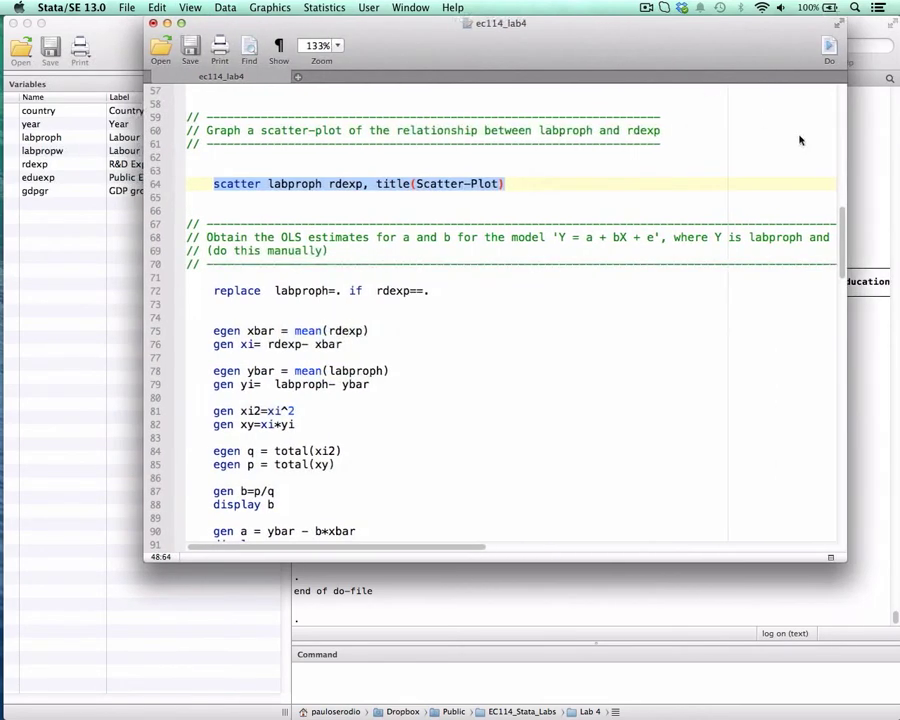
{"action": "left_click_drag", "start_coordinate": [849, 174], "coordinate": [881, 174]}
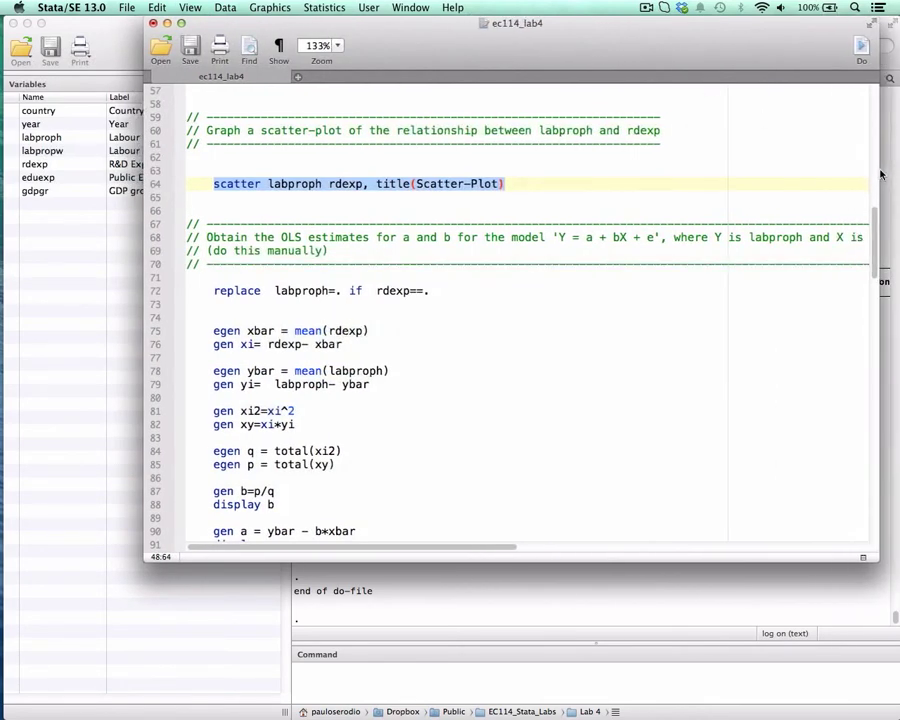
{"action": "left_click_drag", "start_coordinate": [739, 46], "coordinate": [646, 45]}
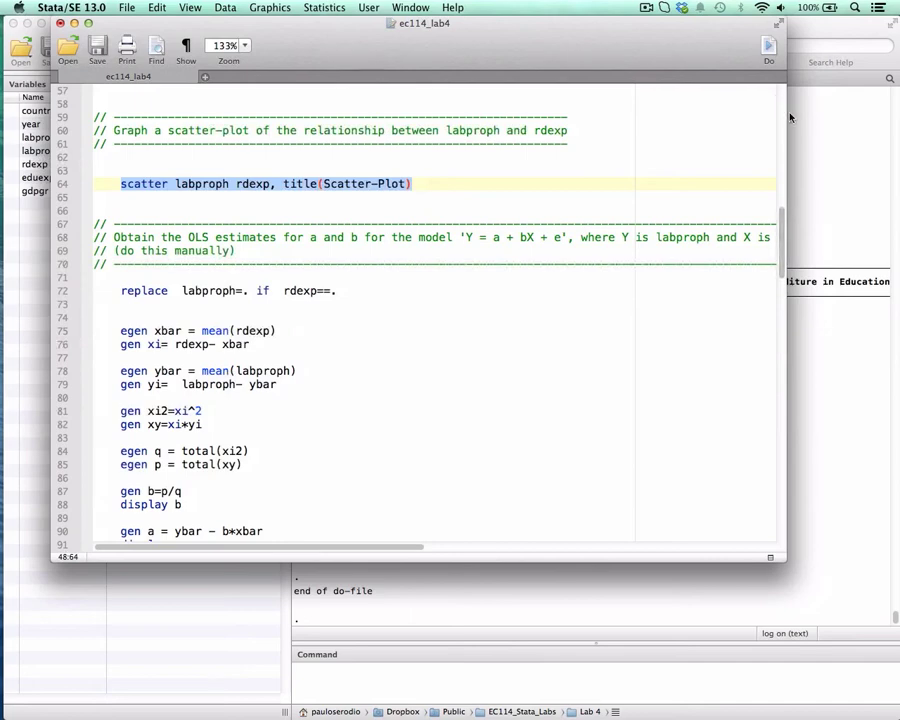
{"action": "left_click_drag", "start_coordinate": [786, 115], "coordinate": [867, 115]}
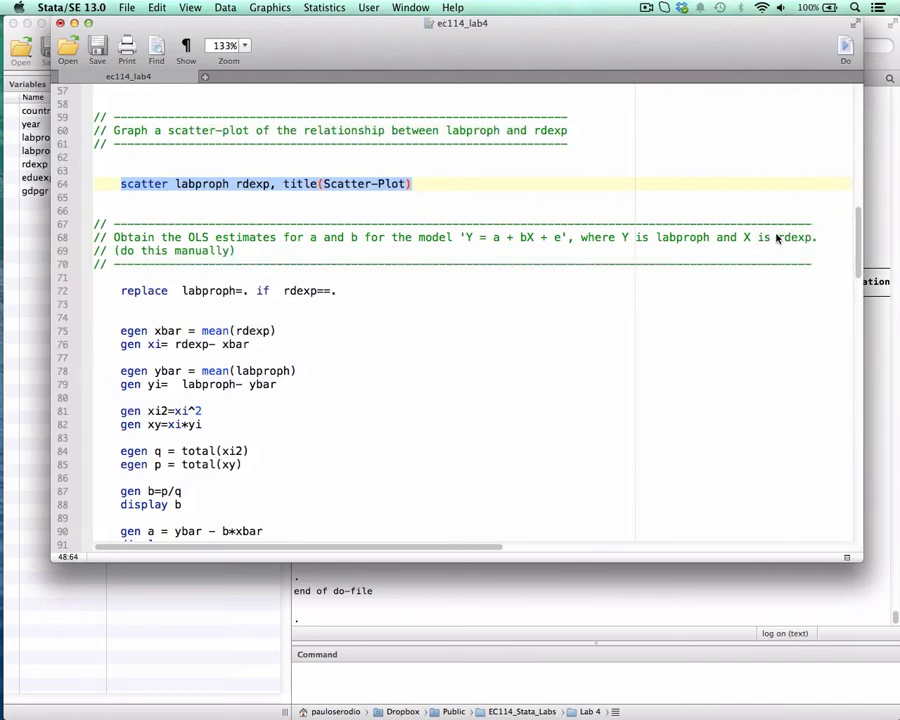
{"action": "left_click_drag", "start_coordinate": [621, 51], "coordinate": [632, 51]}
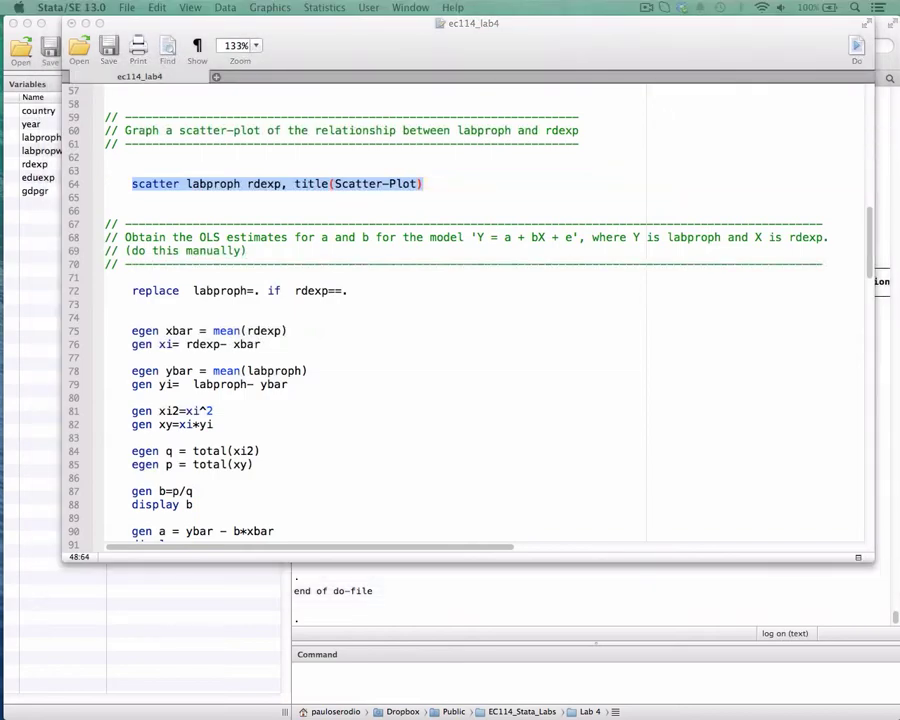
Switch to EC114 Stata Lab 3.pdf in Preview and mark b and a in the formulas on the OLS Estimates slide.
{"action": "left_click_drag", "start_coordinate": [899, 95], "coordinate": [530, 38]}
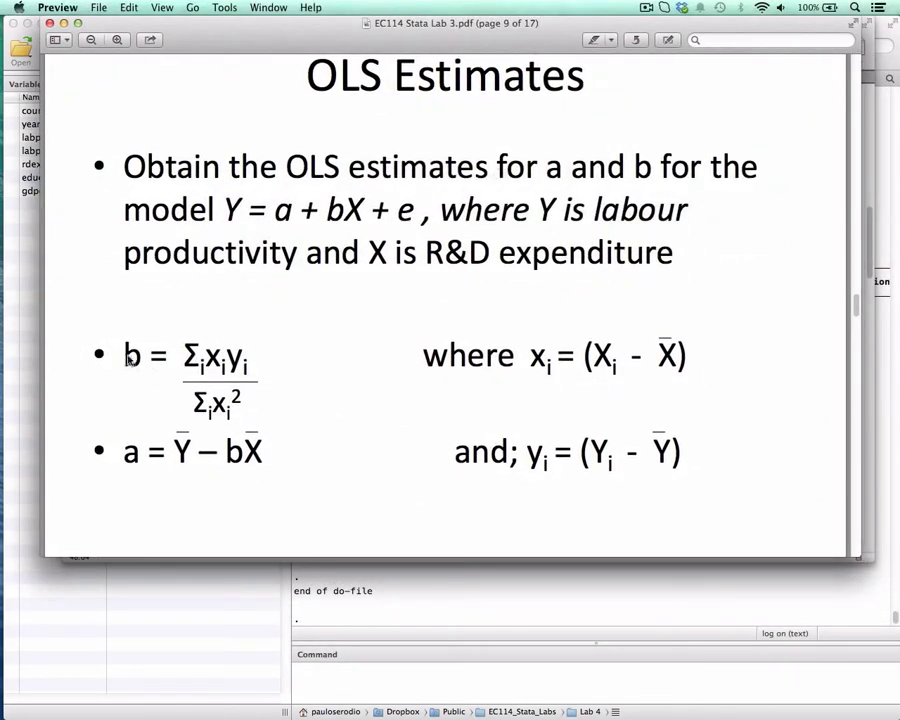
{"action": "left_click_drag", "start_coordinate": [122, 355], "coordinate": [143, 355]}
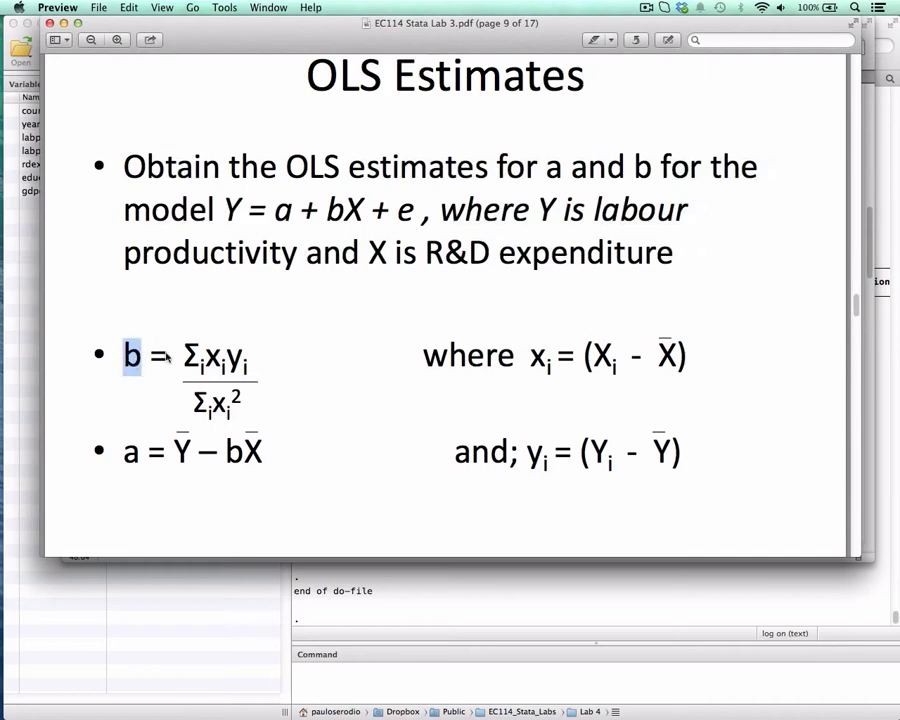
{"action": "double_click", "coordinate": [131, 455]}
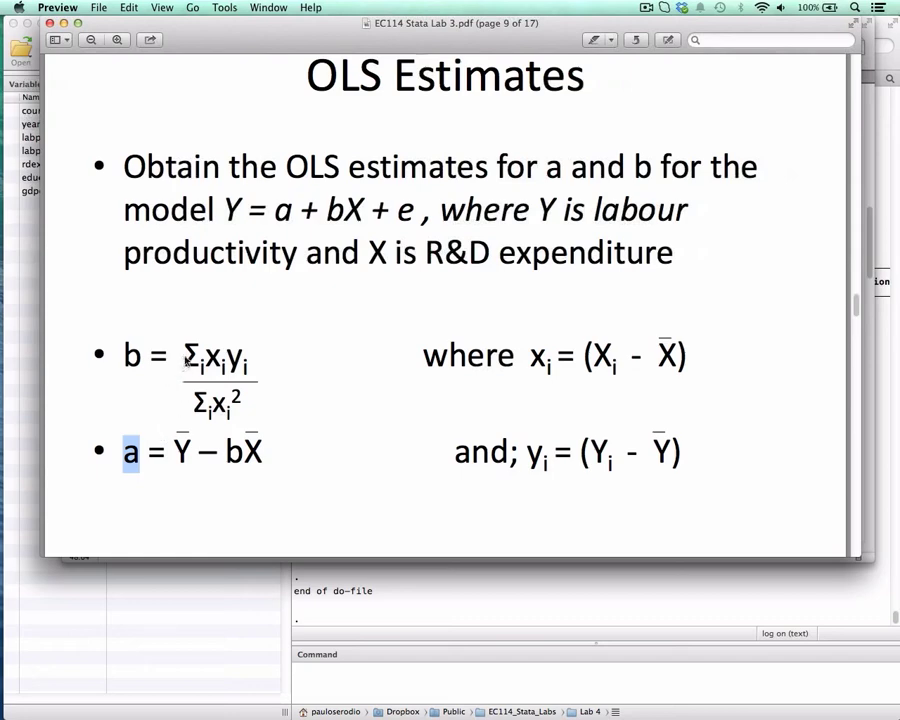
Mark the full expressions for b and a on the OLS Estimates slide, and return to the ec114_lab4 do-file in Stata.
{"action": "left_click_drag", "start_coordinate": [184, 352], "coordinate": [241, 404]}
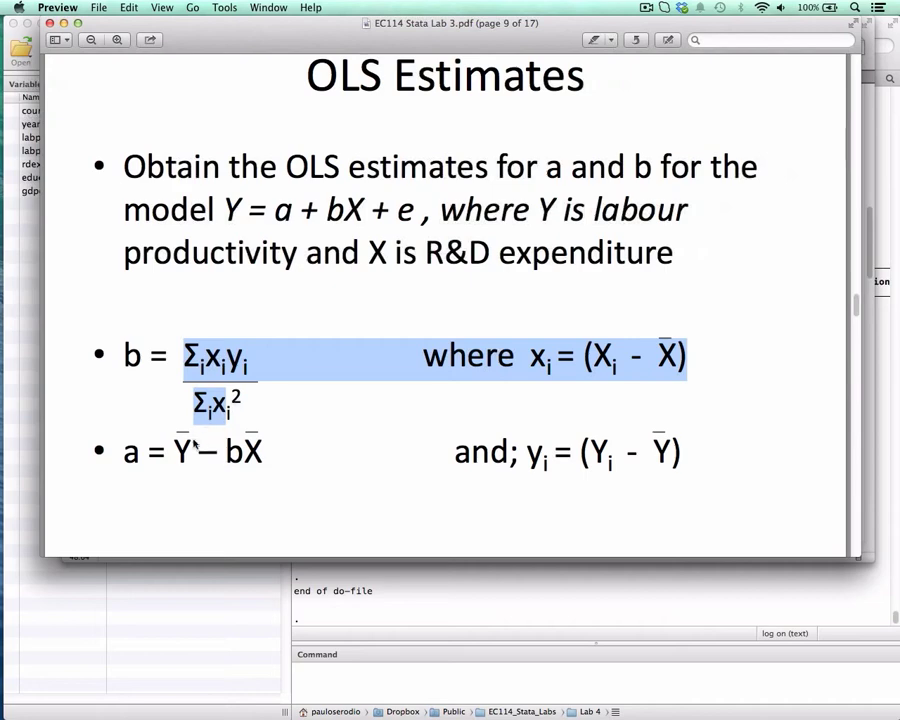
{"action": "left_click_drag", "start_coordinate": [177, 454], "coordinate": [274, 466]}
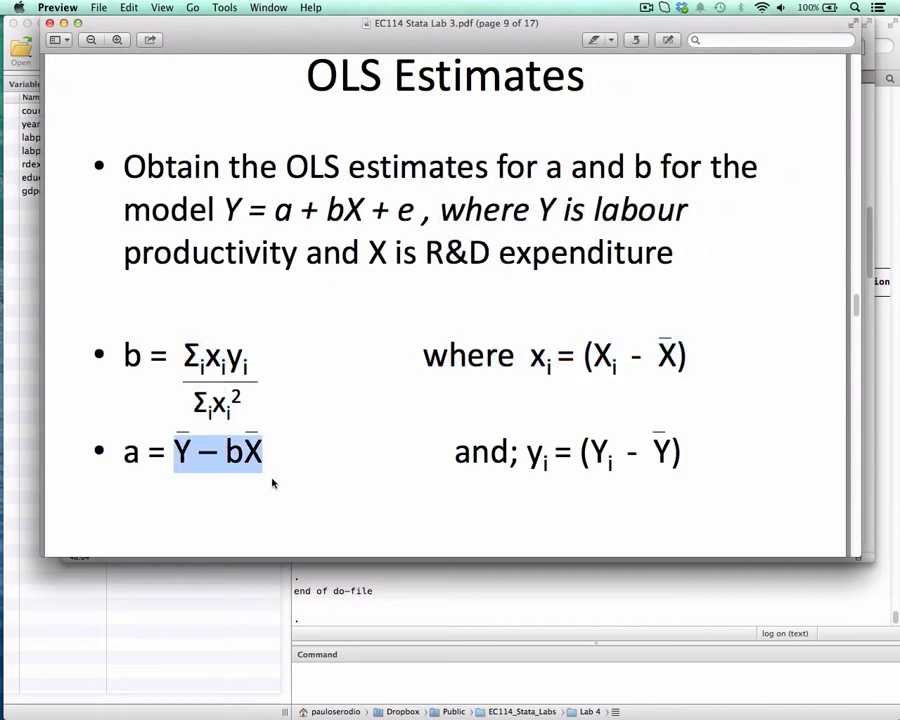
{"action": "left_click", "coordinate": [50, 22]}
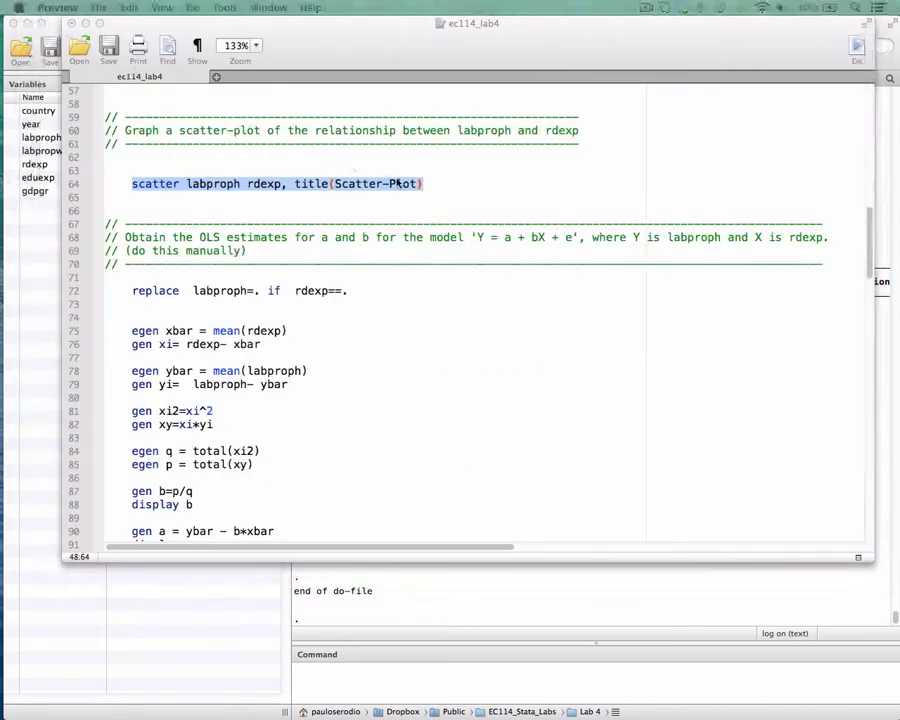
Move the do-file editor clear of the Variables list and examine "replace labproph=. if rdexp==." on line 72, marking its variables and condition.
{"action": "left_click", "coordinate": [344, 286]}
{"action": "left_click_drag", "start_coordinate": [318, 28], "coordinate": [577, 28]}
{"action": "left_click_drag", "start_coordinate": [392, 291], "coordinate": [613, 295]}
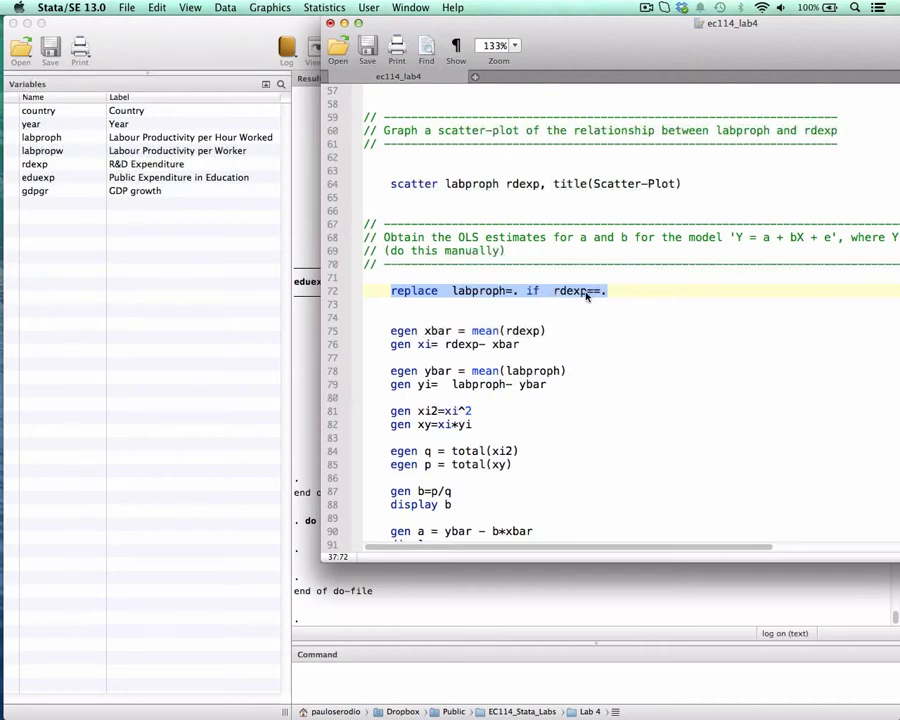
{"action": "left_click", "coordinate": [465, 292]}
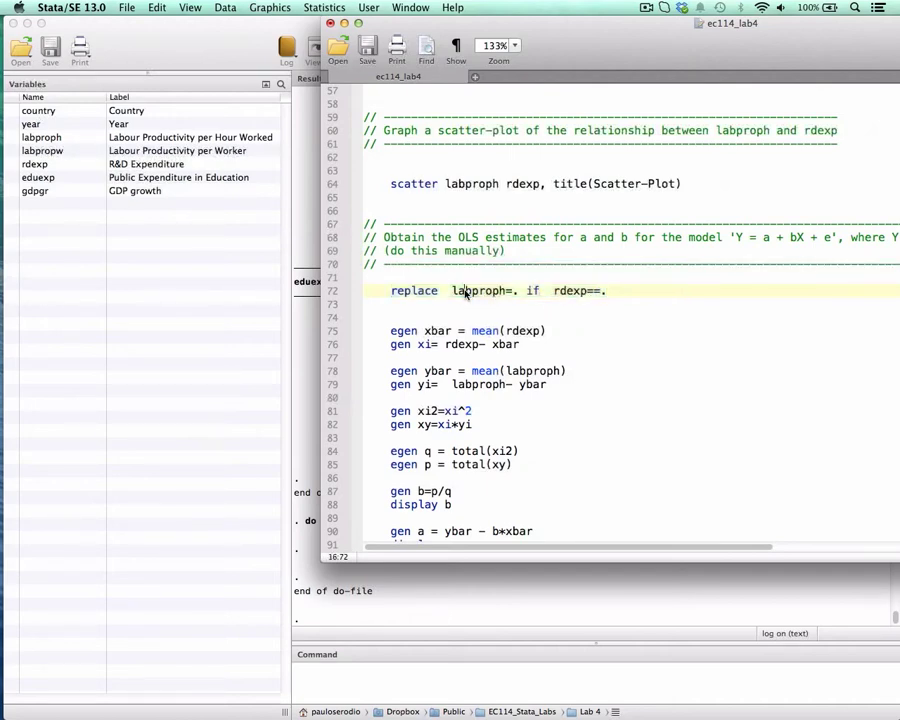
{"action": "left_click_drag", "start_coordinate": [452, 292], "coordinate": [508, 295]}
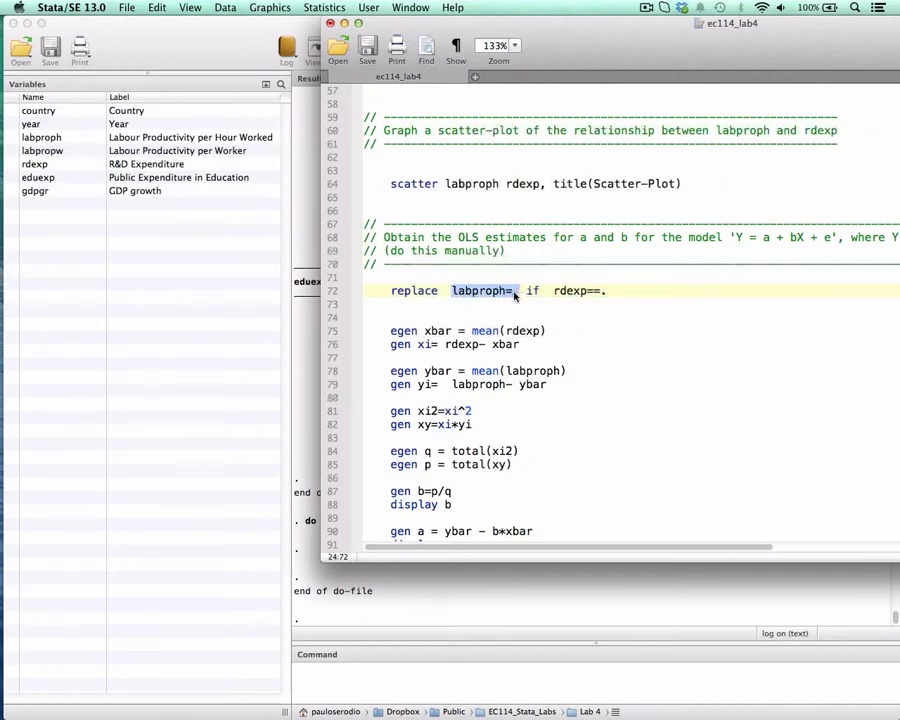
{"action": "double_click", "coordinate": [574, 292]}
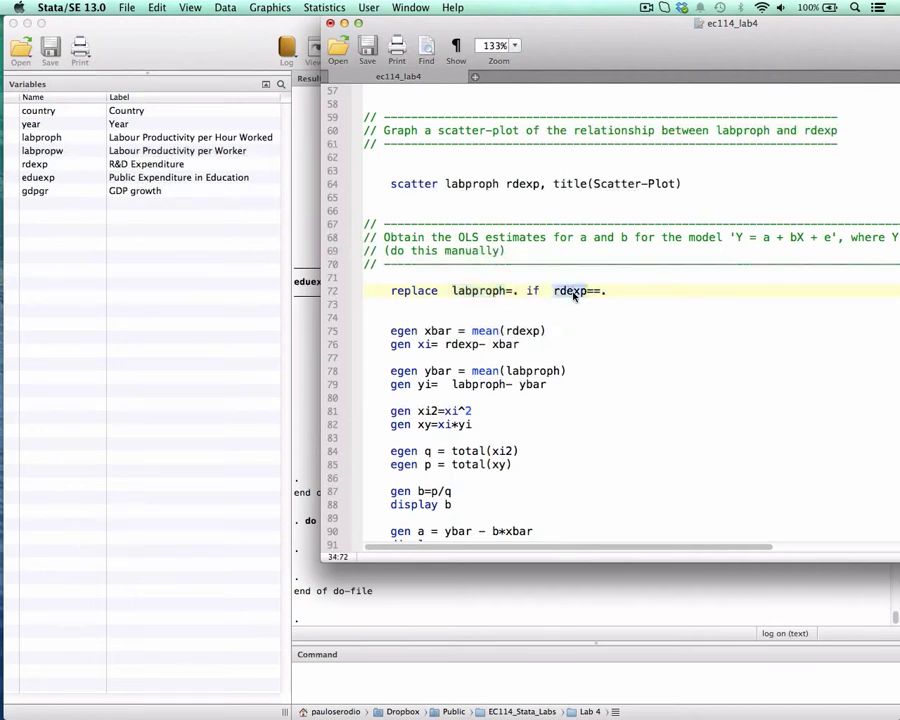
{"action": "double_click", "coordinate": [490, 293]}
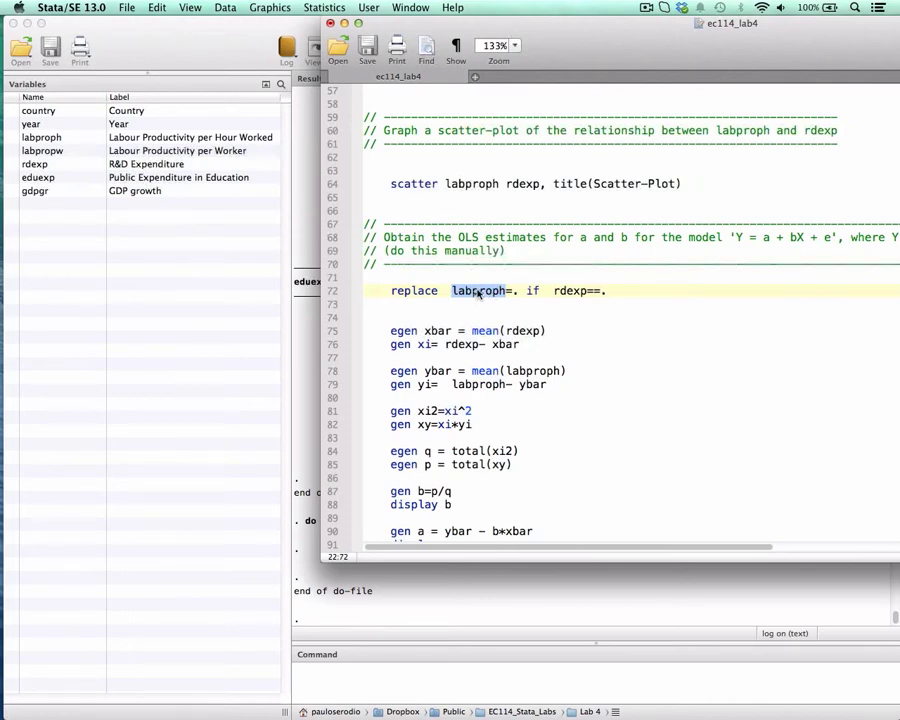
{"action": "left_click_drag", "start_coordinate": [391, 292], "coordinate": [618, 299]}
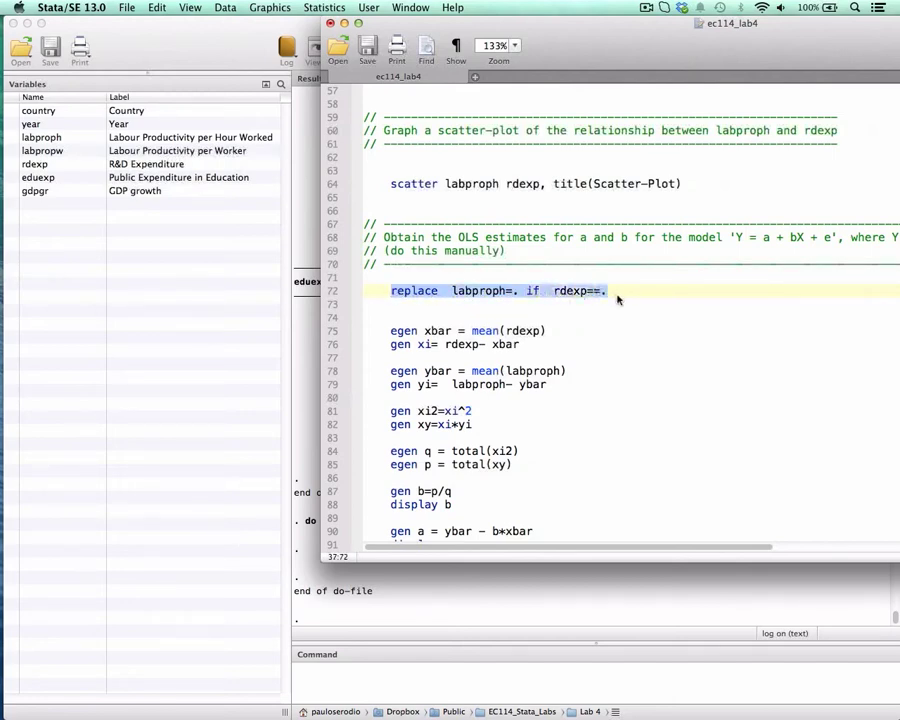
{"action": "double_click", "coordinate": [470, 293]}
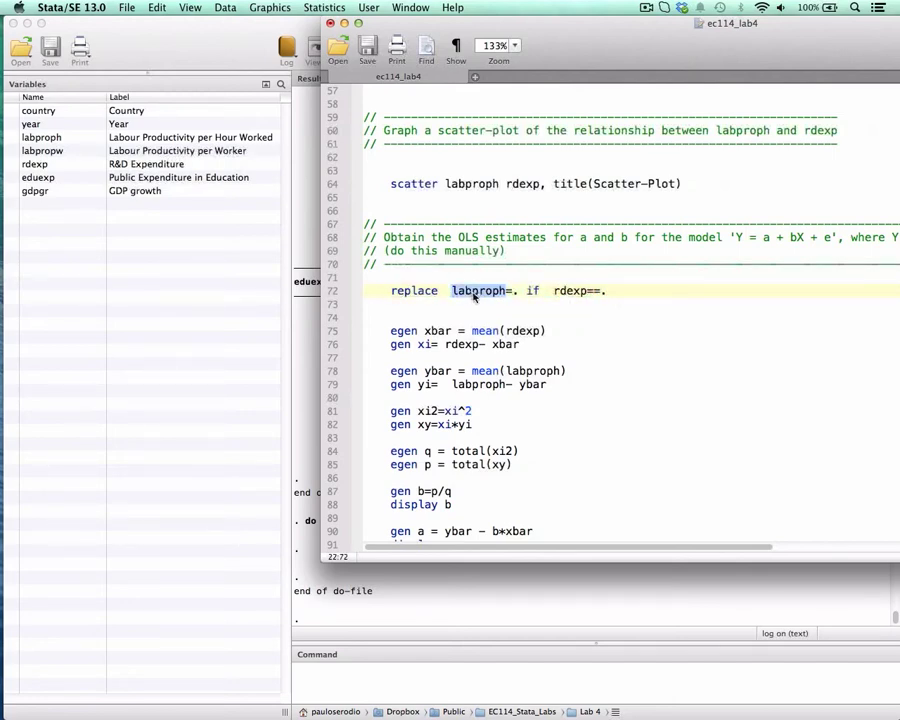
{"action": "double_click", "coordinate": [531, 293]}
{"action": "left_click_drag", "start_coordinate": [559, 294], "coordinate": [606, 295]}
{"action": "left_click", "coordinate": [606, 294]}
{"action": "left_click", "coordinate": [596, 293]}
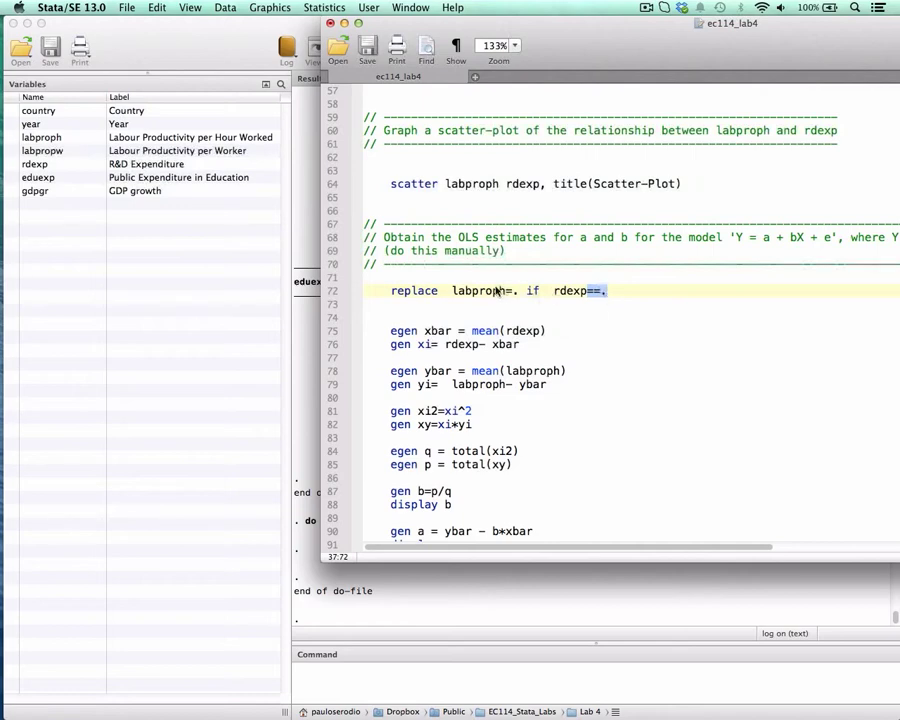
{"action": "left_click_drag", "start_coordinate": [453, 289], "coordinate": [499, 290]}
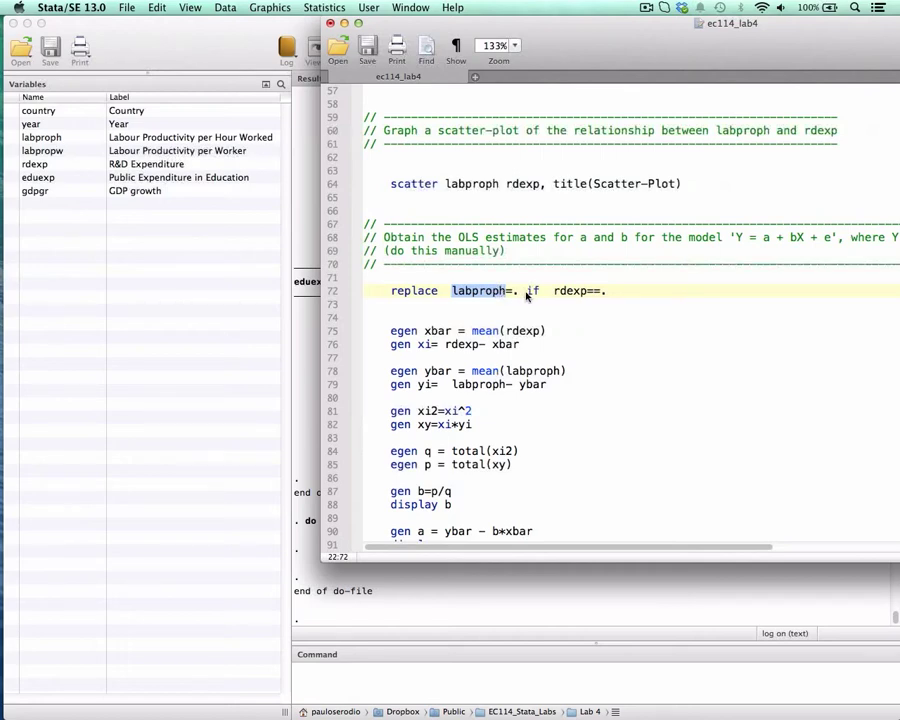
{"action": "left_click_drag", "start_coordinate": [520, 292], "coordinate": [452, 292]}
{"action": "left_click", "coordinate": [507, 290]}
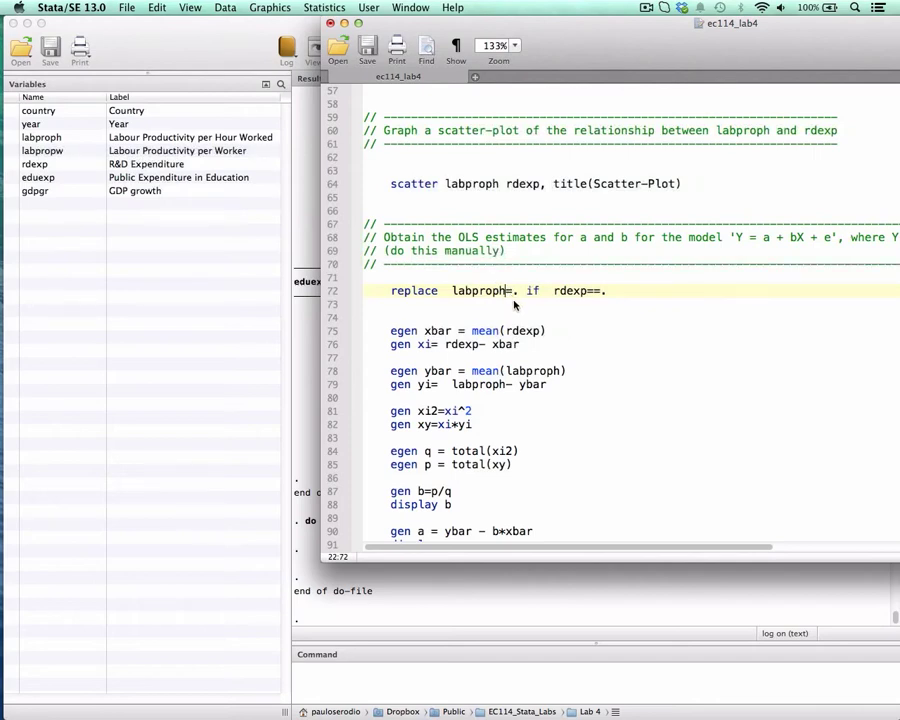
Run "replace labproph=. if rdexp==." from line 72 and move the editor window aside to check the Results output.
{"action": "left_click_drag", "start_coordinate": [417, 290], "coordinate": [604, 290]}
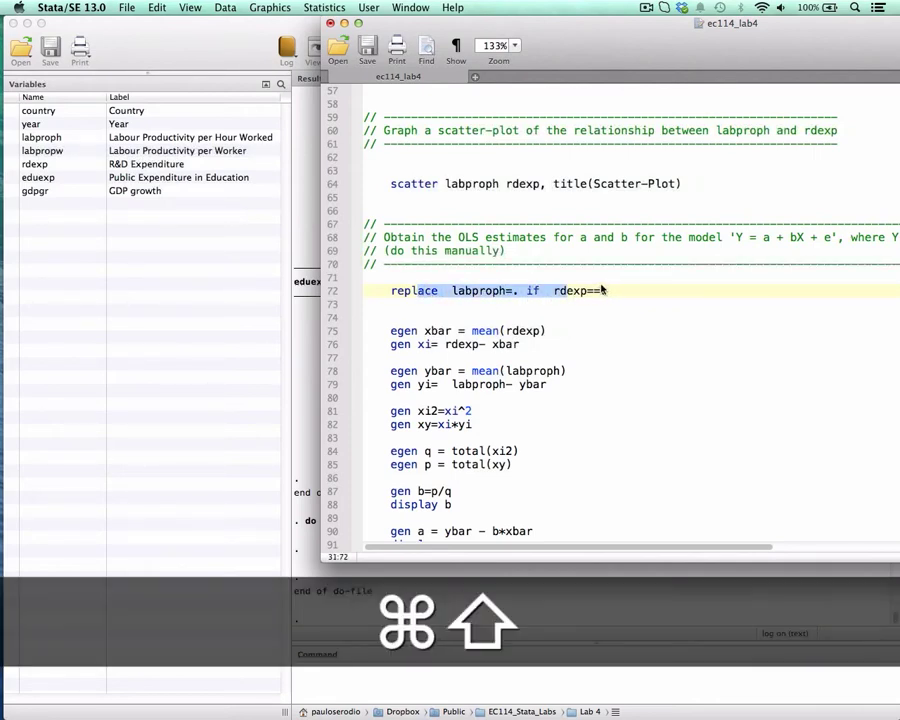
{"action": "key", "text": "super+shift+d"}
{"action": "left_click_drag", "start_coordinate": [389, 27], "coordinate": [444, 33]}
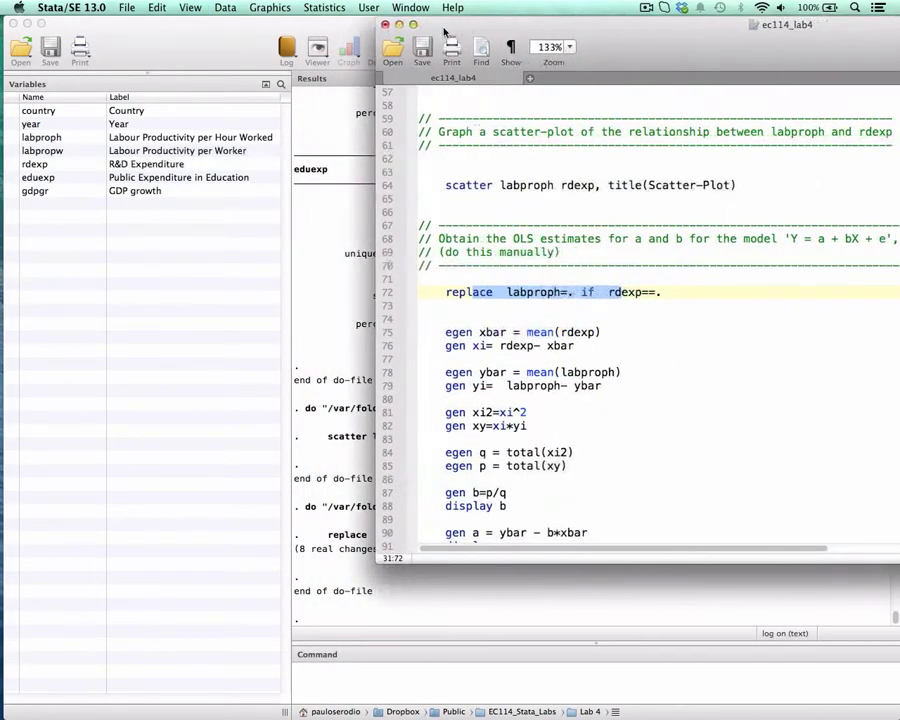
{"action": "left_click_drag", "start_coordinate": [593, 31], "coordinate": [588, 29]}
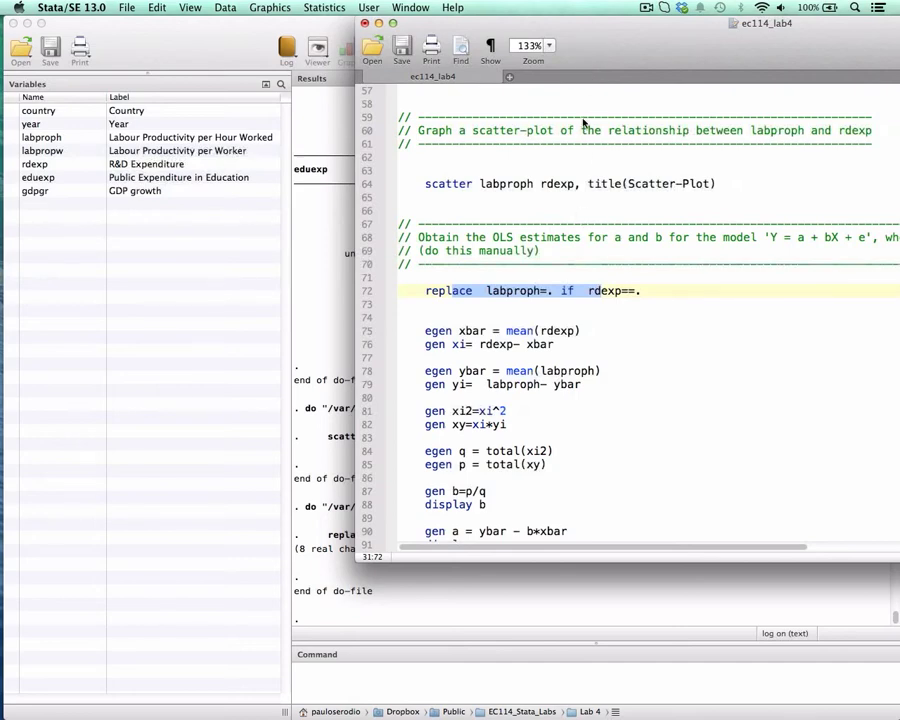
{"action": "left_click_drag", "start_coordinate": [612, 37], "coordinate": [553, 36]}
Switch to EC114 Stata Lab 3.pdf in Preview and mark X-bar, xi, yi and the numerator and denominator of b on the OLS Estimates slide.
{"action": "scroll", "coordinate": [440, 260], "scroll_direction": "down", "scroll_amount": 3}
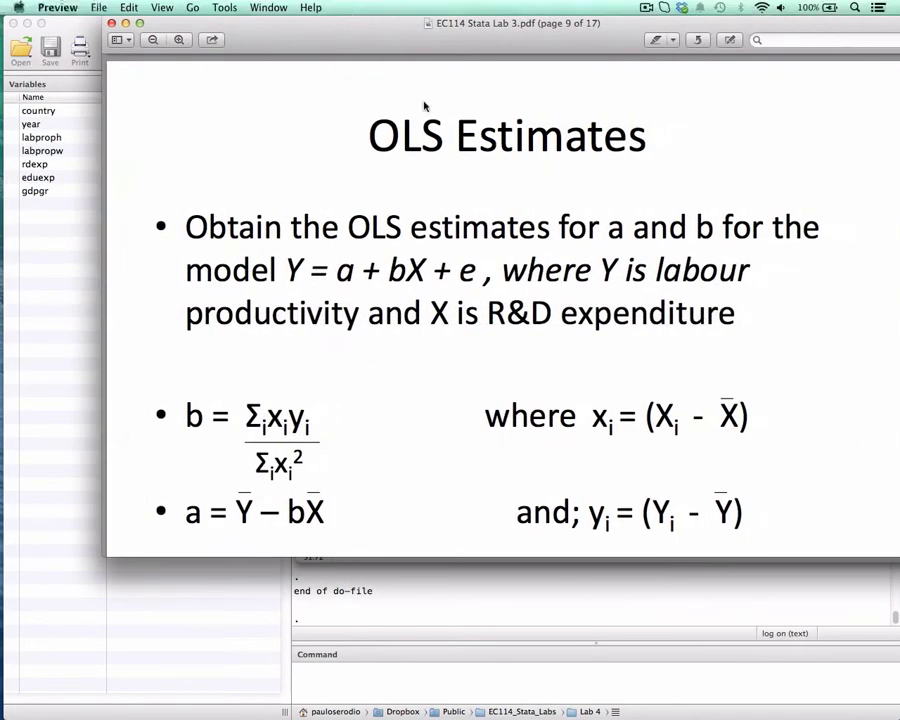
{"action": "scroll", "coordinate": [604, 420], "scroll_direction": "down", "scroll_amount": 3}
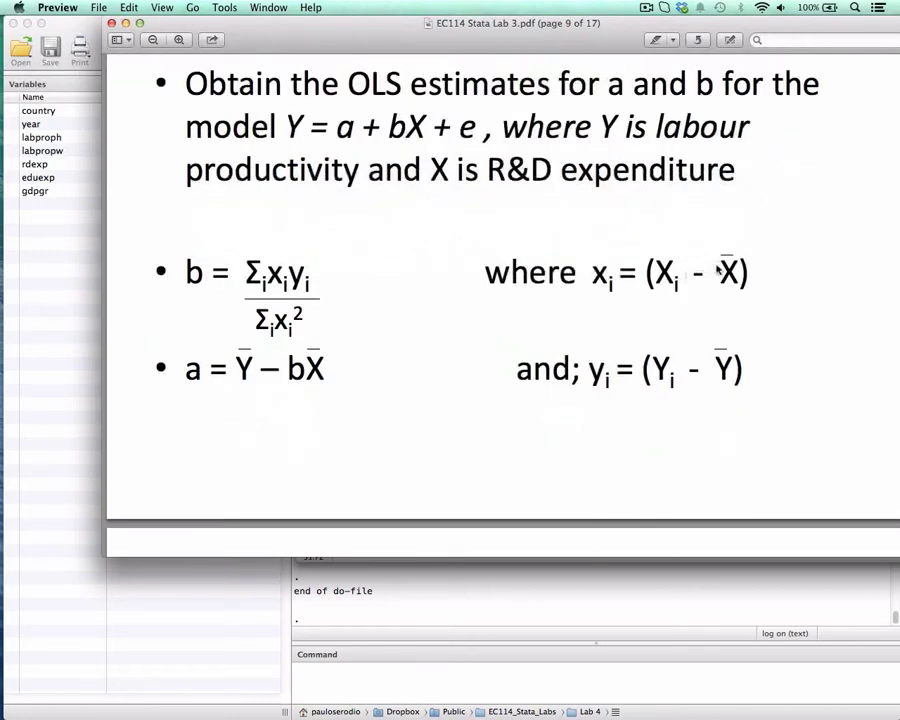
{"action": "left_click_drag", "start_coordinate": [718, 273], "coordinate": [742, 272]}
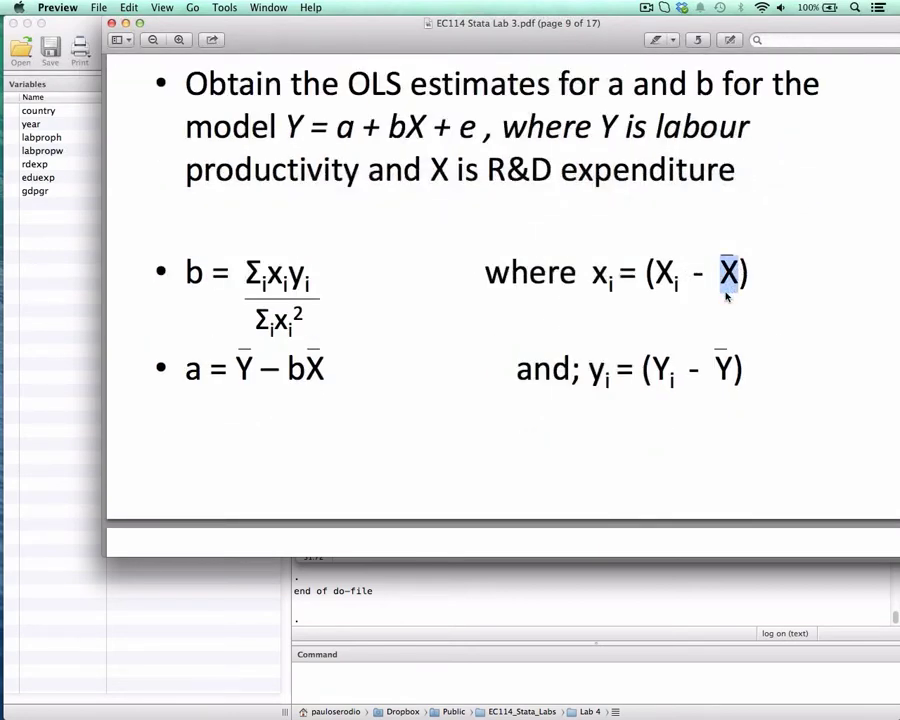
{"action": "left_click_drag", "start_coordinate": [592, 276], "coordinate": [609, 284]}
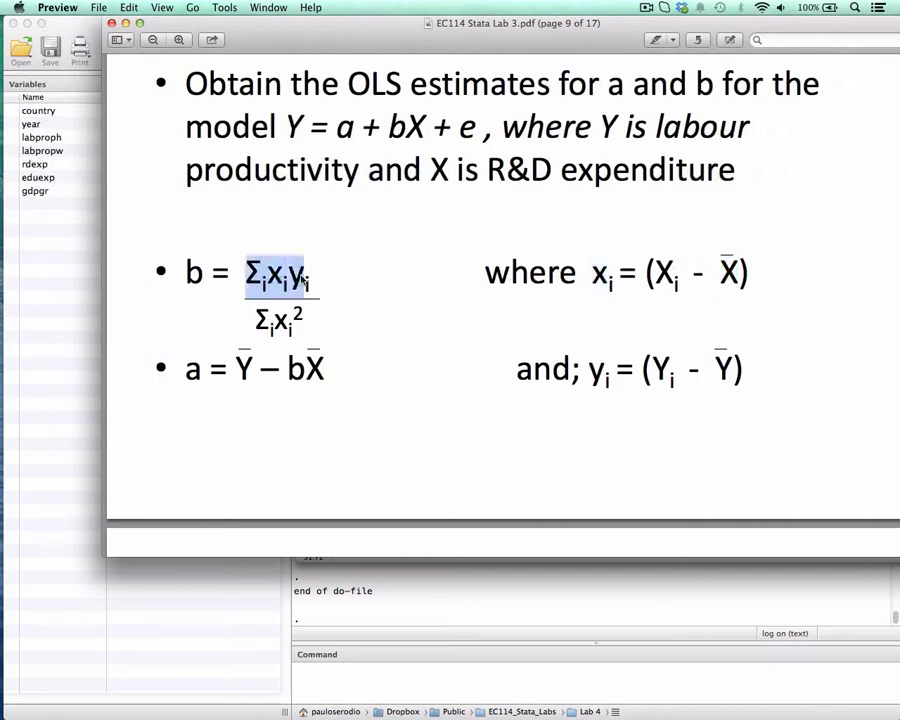
{"action": "left_click_drag", "start_coordinate": [246, 270], "coordinate": [318, 268]}
{"action": "left_click_drag", "start_coordinate": [590, 372], "coordinate": [634, 376]}
{"action": "left_click_drag", "start_coordinate": [264, 272], "coordinate": [310, 276]}
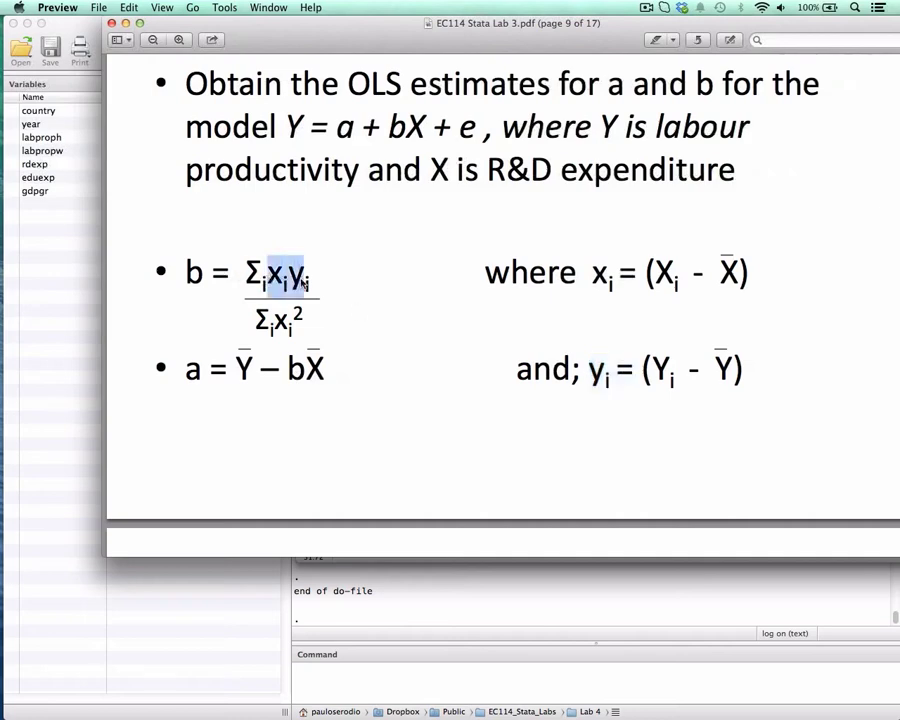
{"action": "left_click_drag", "start_coordinate": [254, 318], "coordinate": [305, 324]}
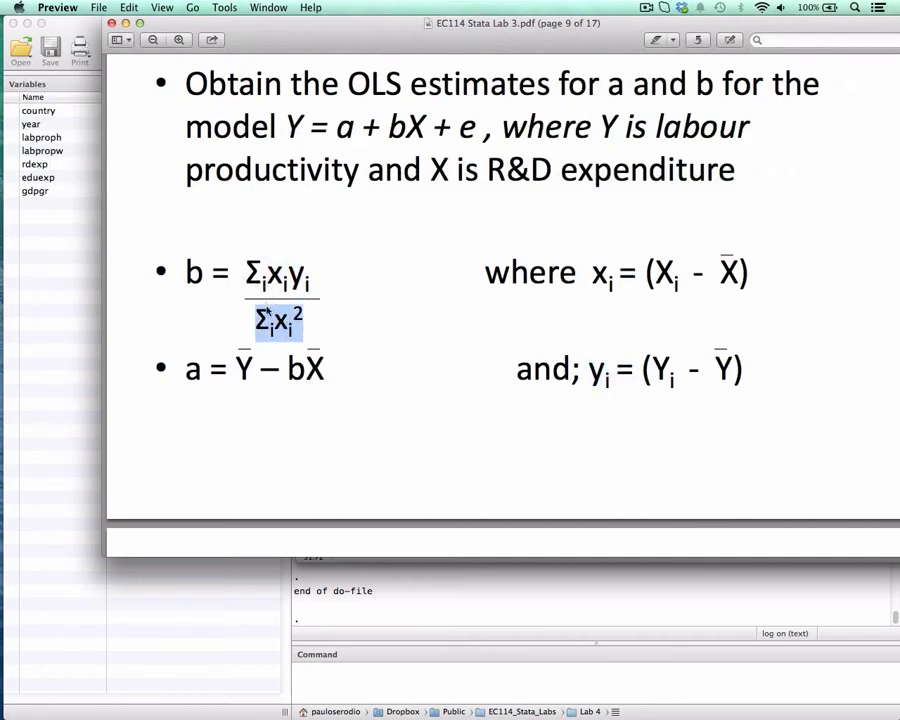
{"action": "left_click_drag", "start_coordinate": [248, 270], "coordinate": [316, 320]}
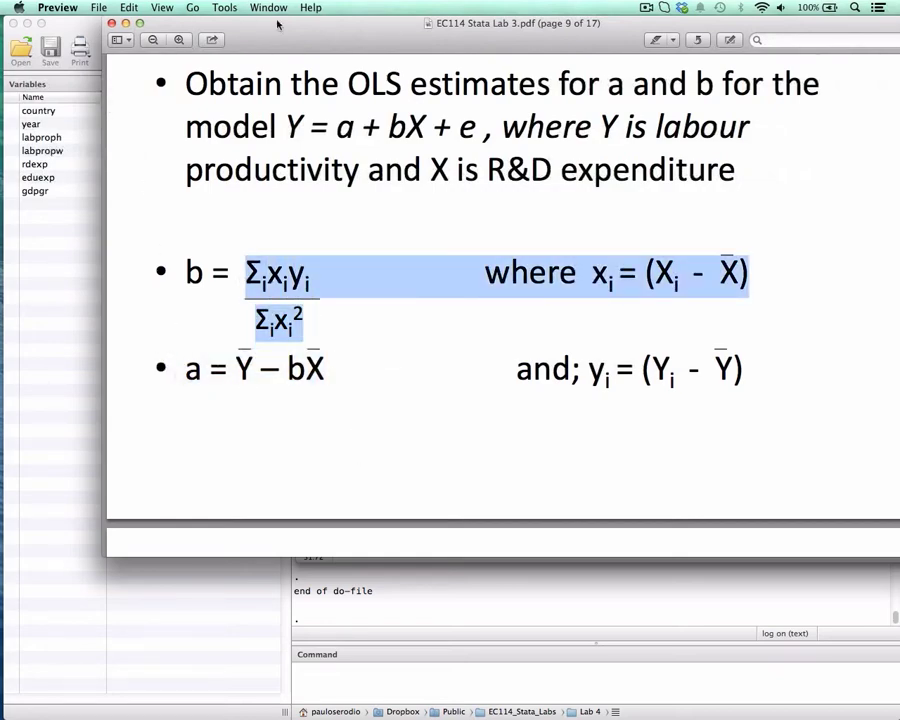
{"action": "left_click_drag", "start_coordinate": [295, 28], "coordinate": [899, 20]}
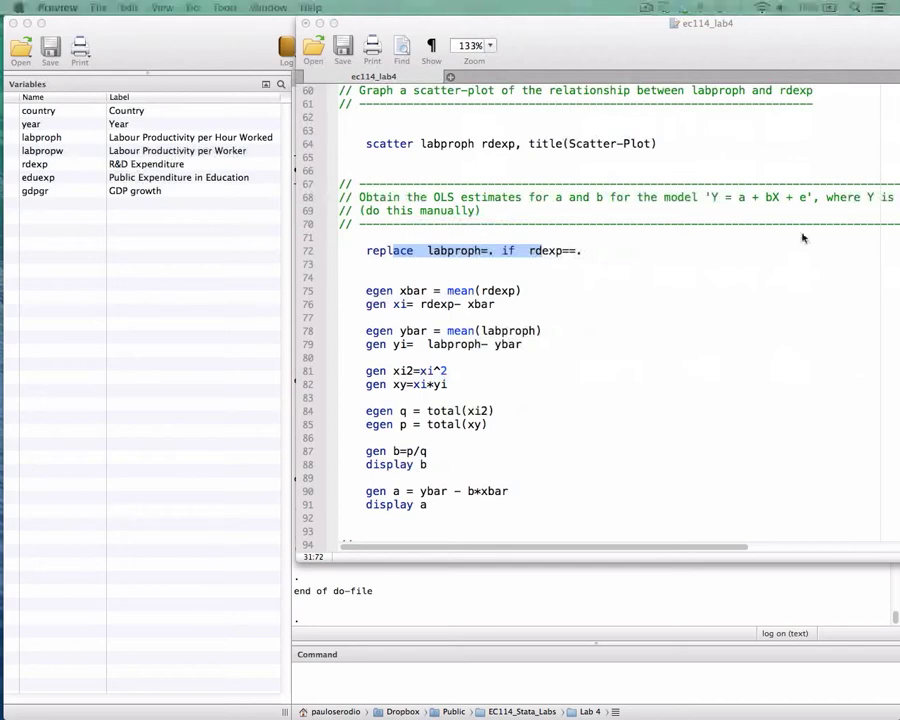
Return to the do-file in Stata and mark "egen xbar = mean(rdexp)" on line 75, singling out its egen command.
{"action": "left_click", "coordinate": [803, 238]}
{"action": "left_click", "coordinate": [368, 292]}
{"action": "left_click_drag", "start_coordinate": [367, 291], "coordinate": [521, 290]}
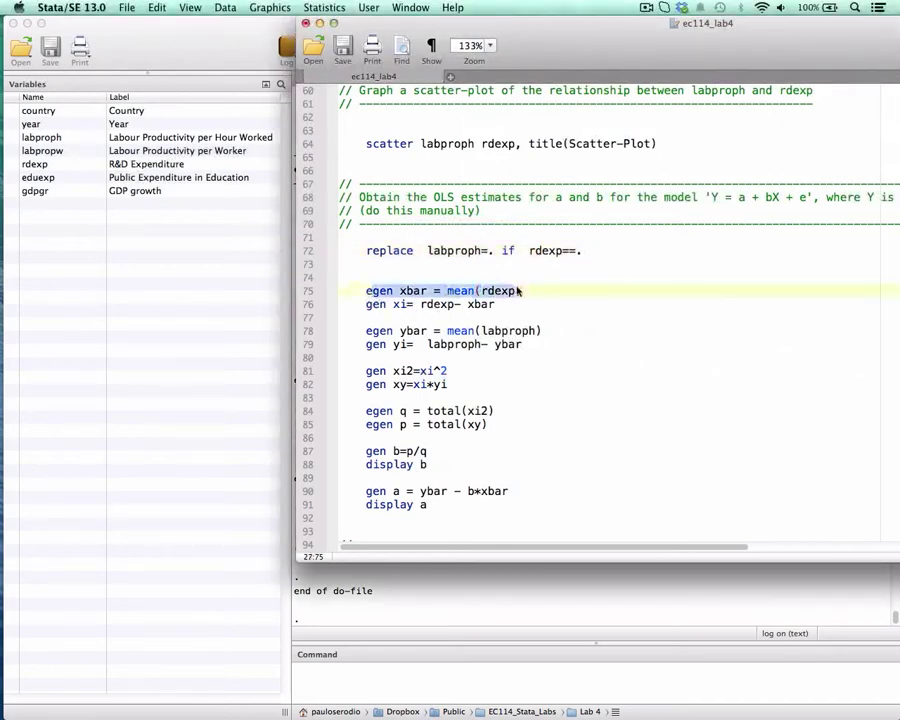
{"action": "double_click", "coordinate": [378, 291]}
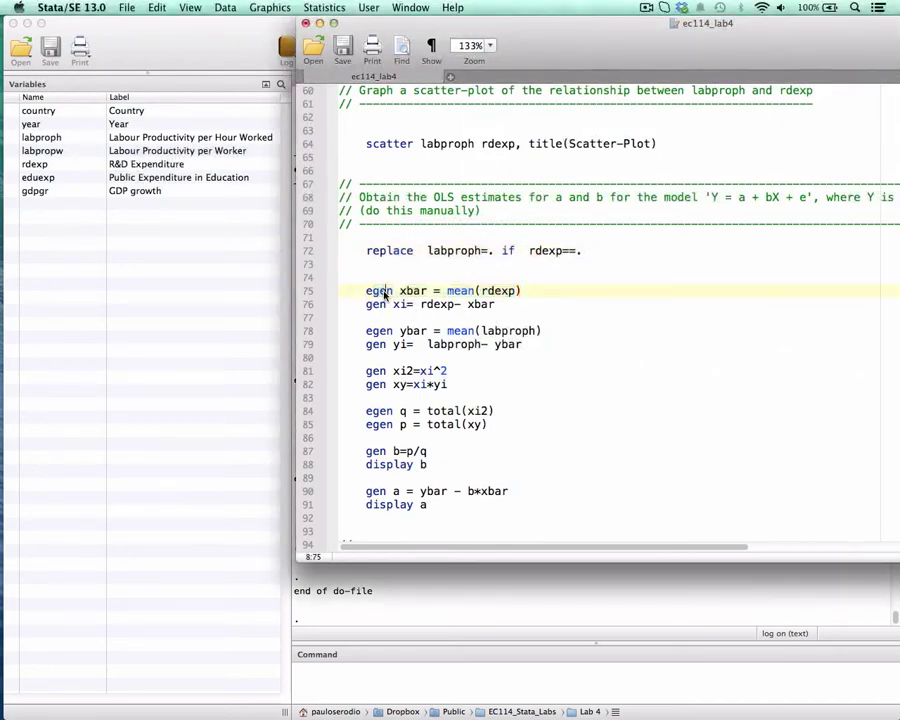
Insert "help egen" on the blank line 74 of the do-file and run that line.
{"action": "left_click", "coordinate": [446, 283]}
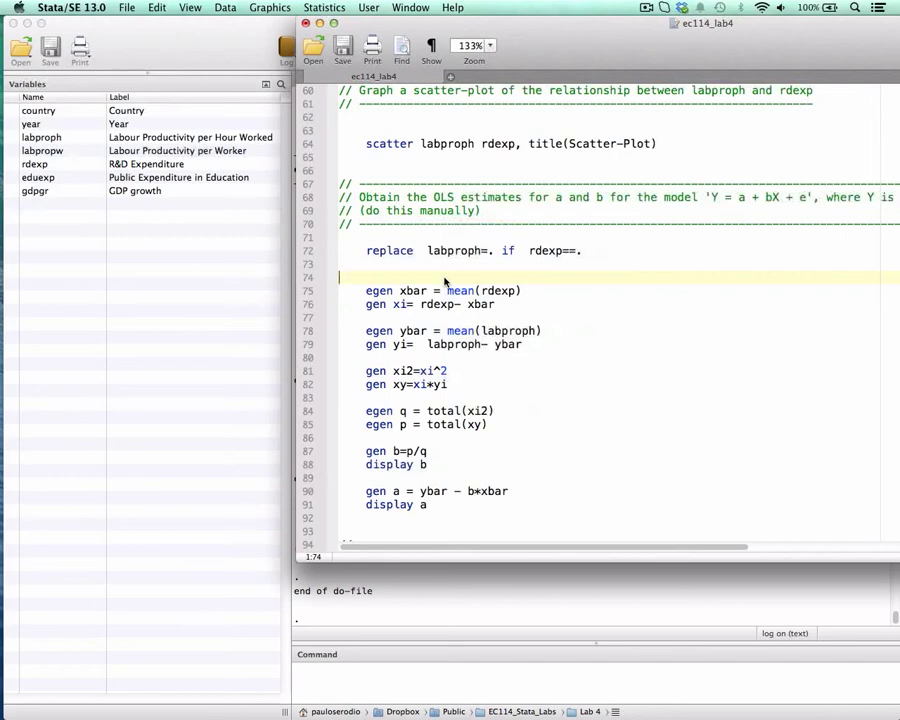
{"action": "key", "text": "Tab"}
{"action": "type", "text": "help egen"}
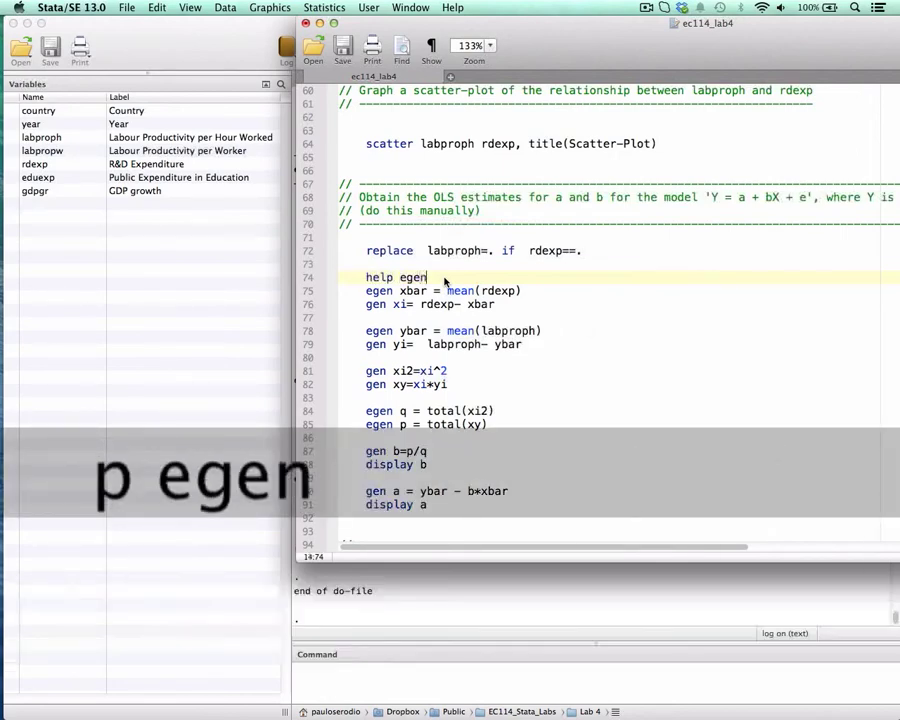
{"action": "key", "text": "super+shift+Left"}
{"action": "key", "text": "super+shift+d"}
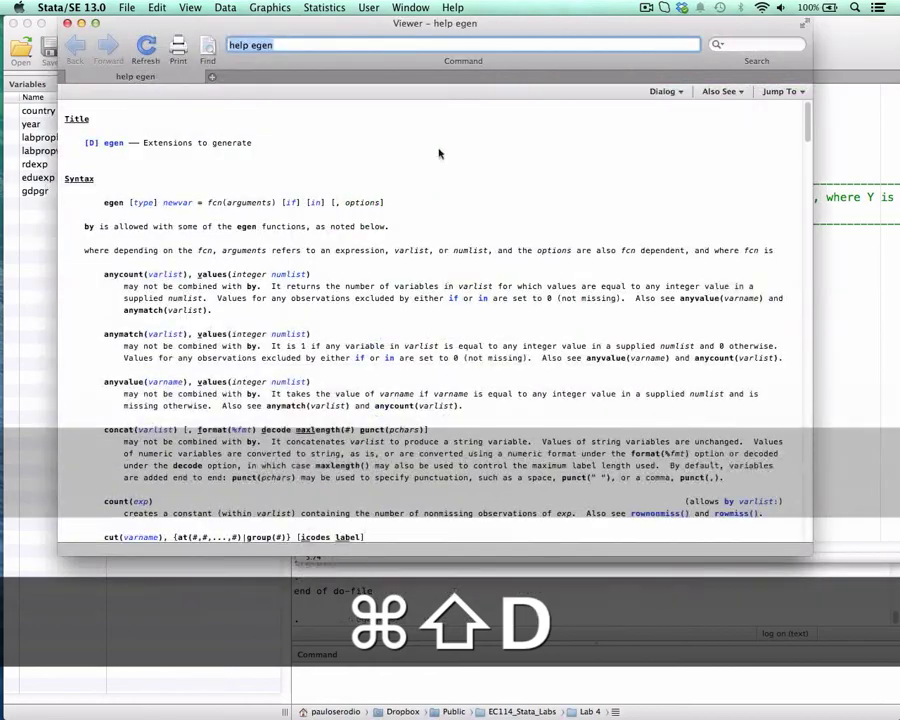
Find the mean(exp) entry in the egen help, mark its description and close the help viewer.
{"action": "left_click_drag", "start_coordinate": [575, 25], "coordinate": [550, 19]}
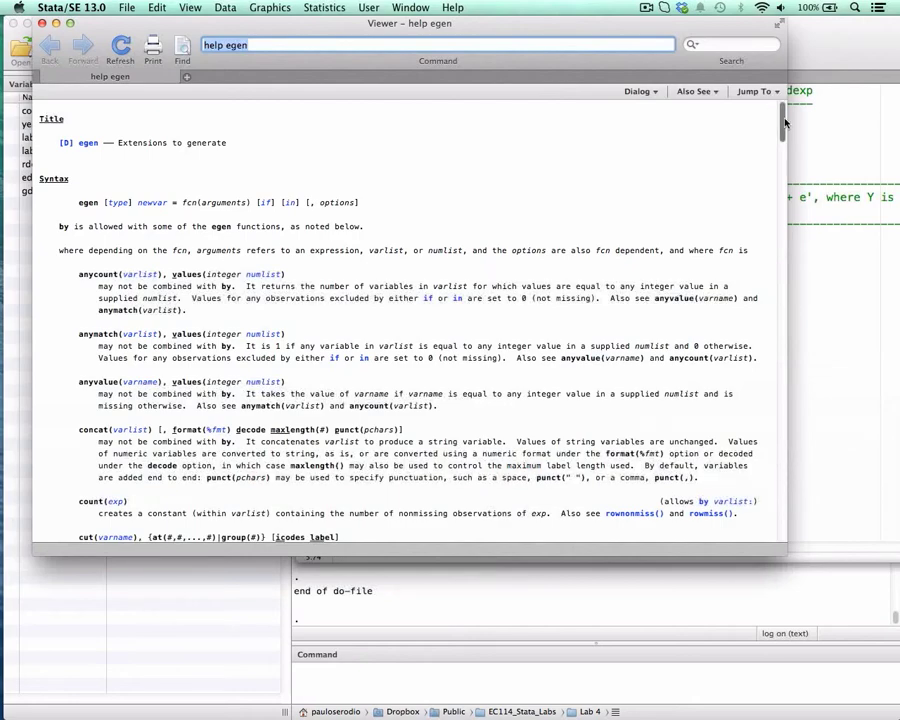
{"action": "scroll", "coordinate": [376, 183], "scroll_direction": "down", "scroll_amount": 5}
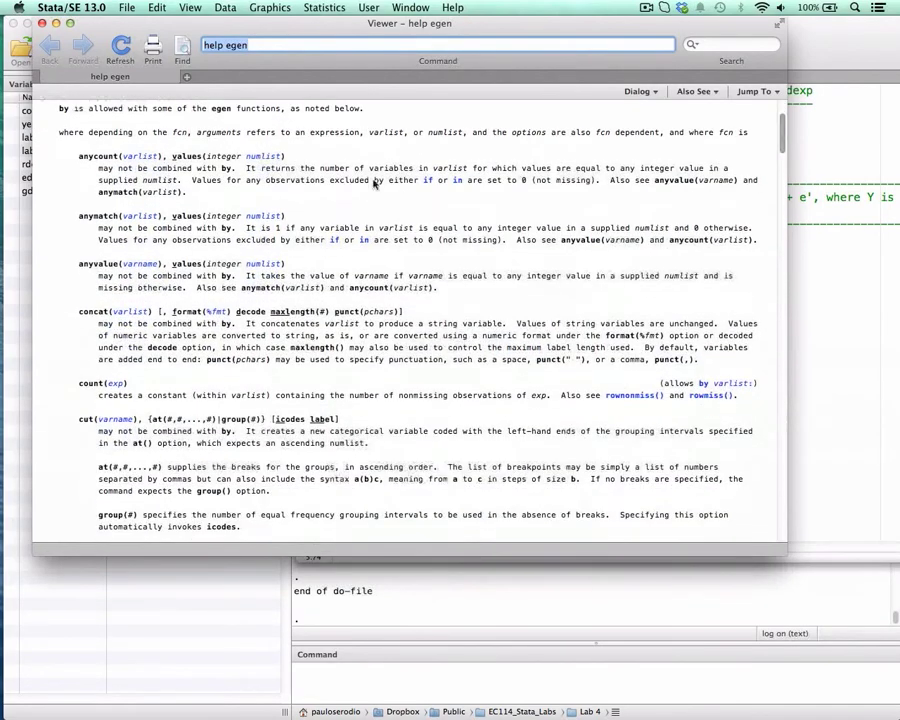
{"action": "scroll", "coordinate": [782, 175], "scroll_direction": "down", "scroll_amount": 12}
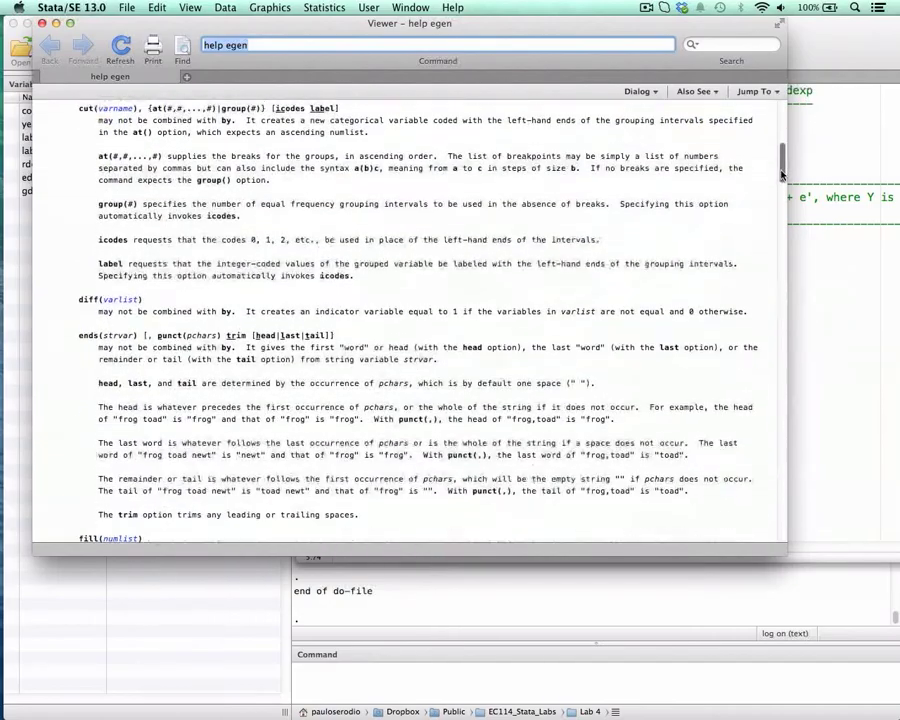
{"action": "left_click_drag", "start_coordinate": [782, 175], "coordinate": [774, 222]}
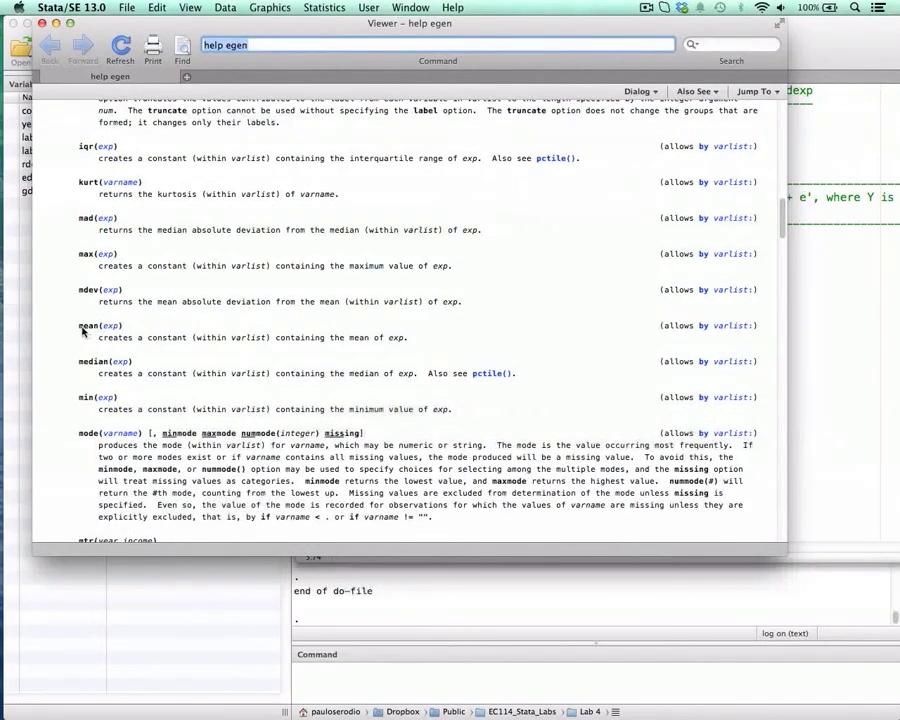
{"action": "left_click_drag", "start_coordinate": [80, 328], "coordinate": [404, 340]}
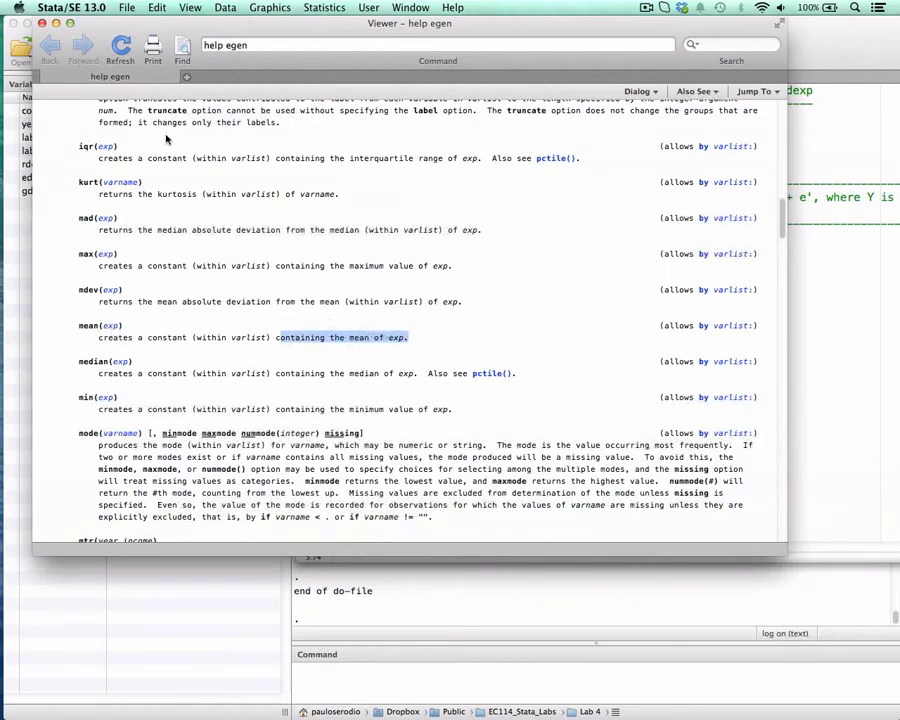
{"action": "left_click", "coordinate": [42, 23]}
Mark rdexp inside the mean function on line 75 and labproph in the replace command on line 72.
{"action": "left_click", "coordinate": [478, 291]}
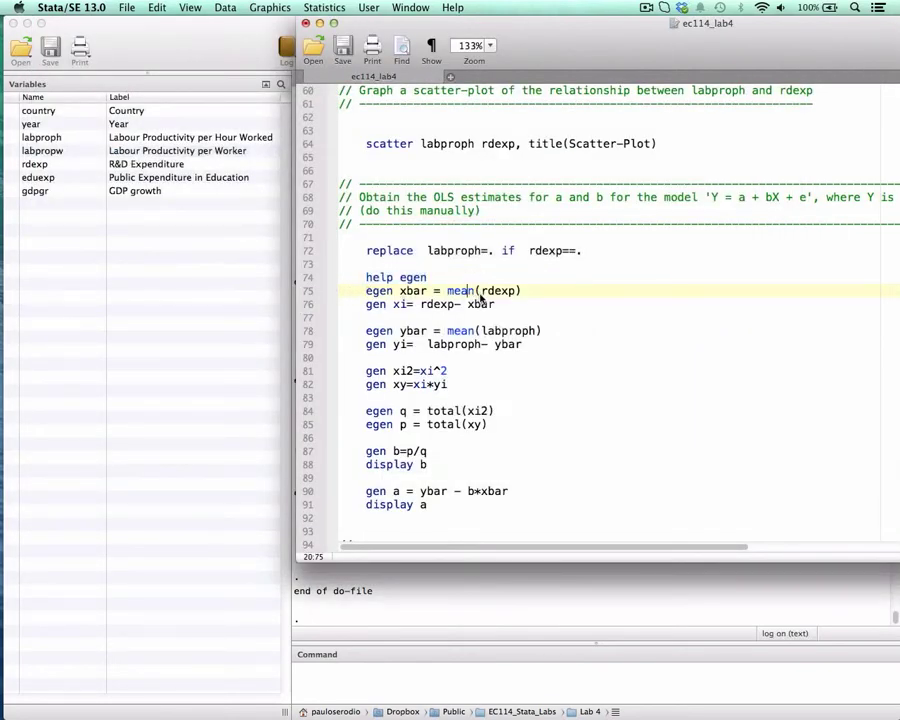
{"action": "double_click", "coordinate": [509, 291]}
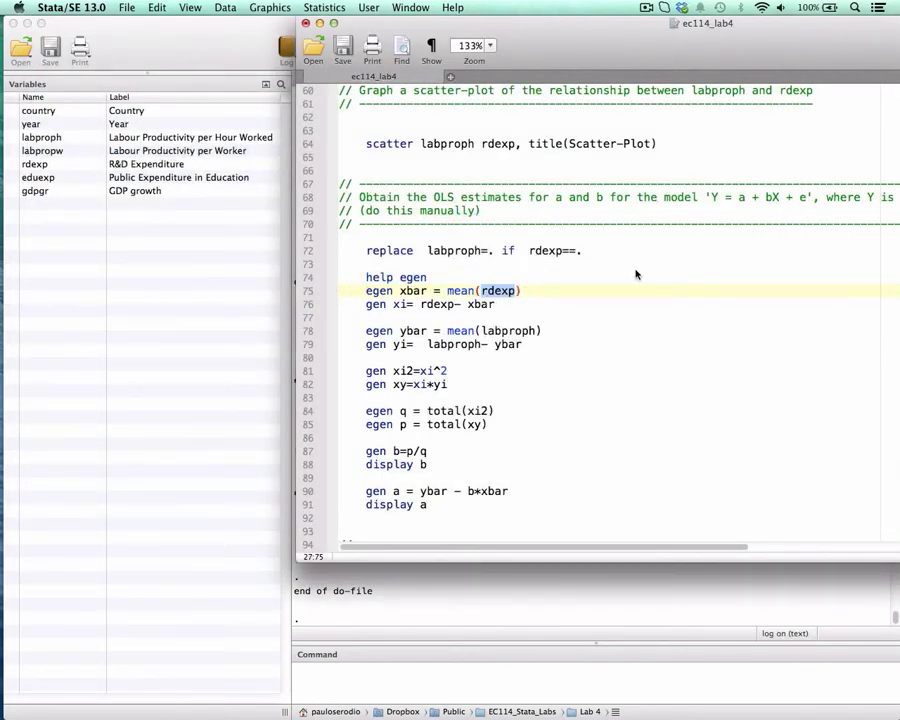
{"action": "double_click", "coordinate": [455, 251]}
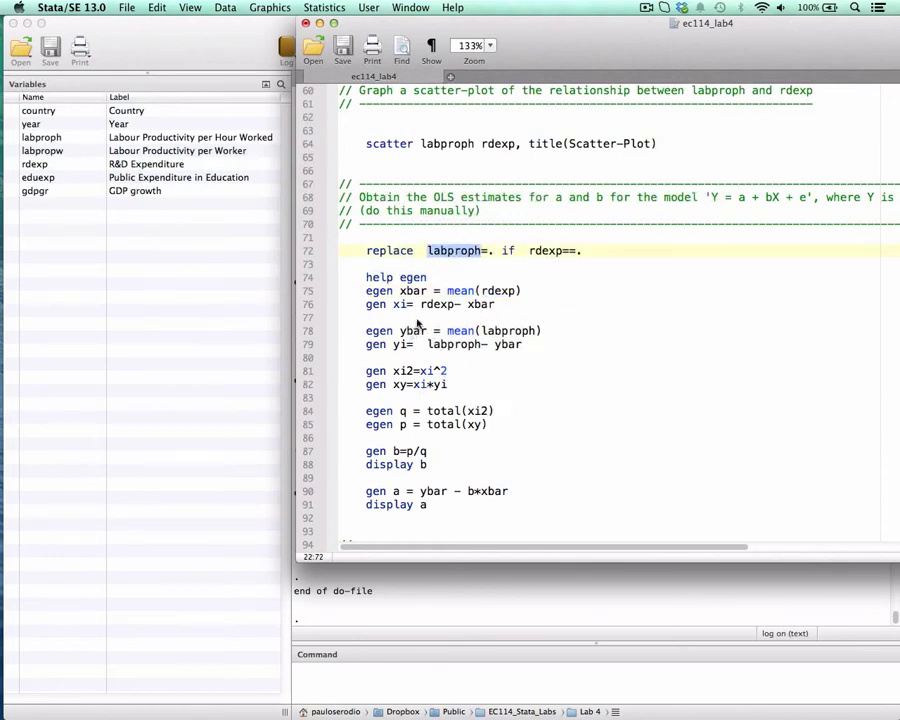
Run "egen xbar = mean(rdexp)" on line 75 and shift the do-file window aside to uncover the results.
{"action": "left_click_drag", "start_coordinate": [368, 290], "coordinate": [533, 292]}
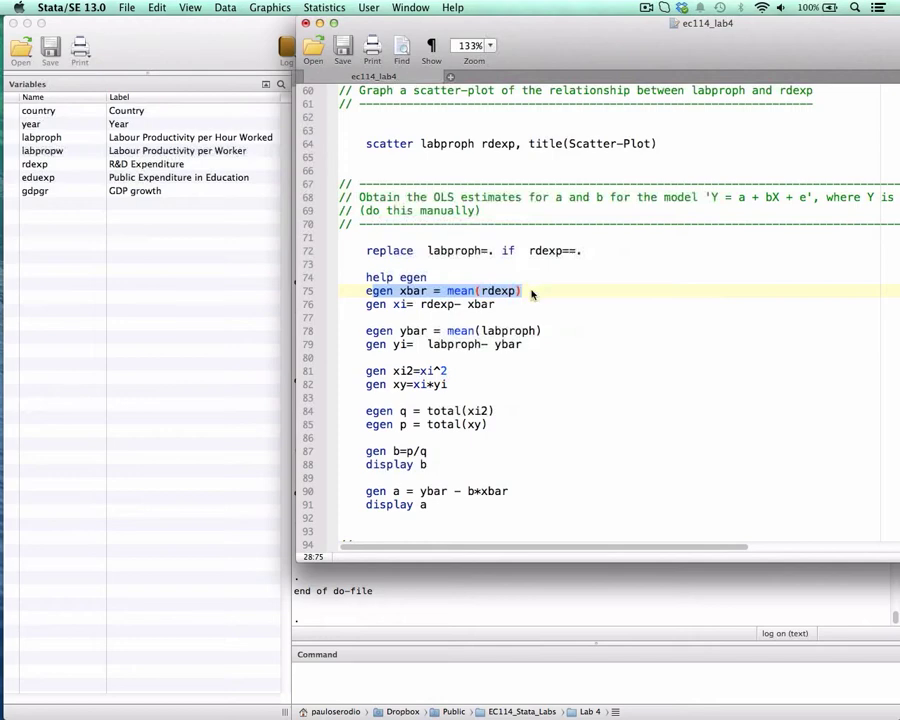
{"action": "key", "text": "super+shift+d"}
{"action": "left_click_drag", "start_coordinate": [391, 22], "coordinate": [542, 22]}
Mark rdexp and xbar in turn in the "gen xi= rdexp- xbar" command on line 76.
{"action": "left_click", "coordinate": [528, 303]}
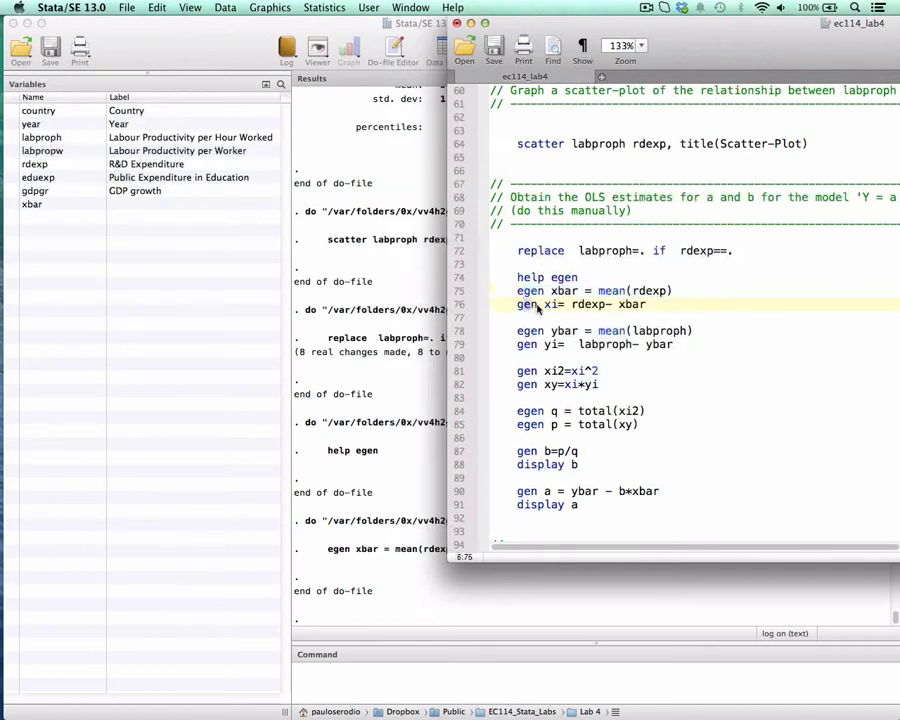
{"action": "double_click", "coordinate": [594, 304]}
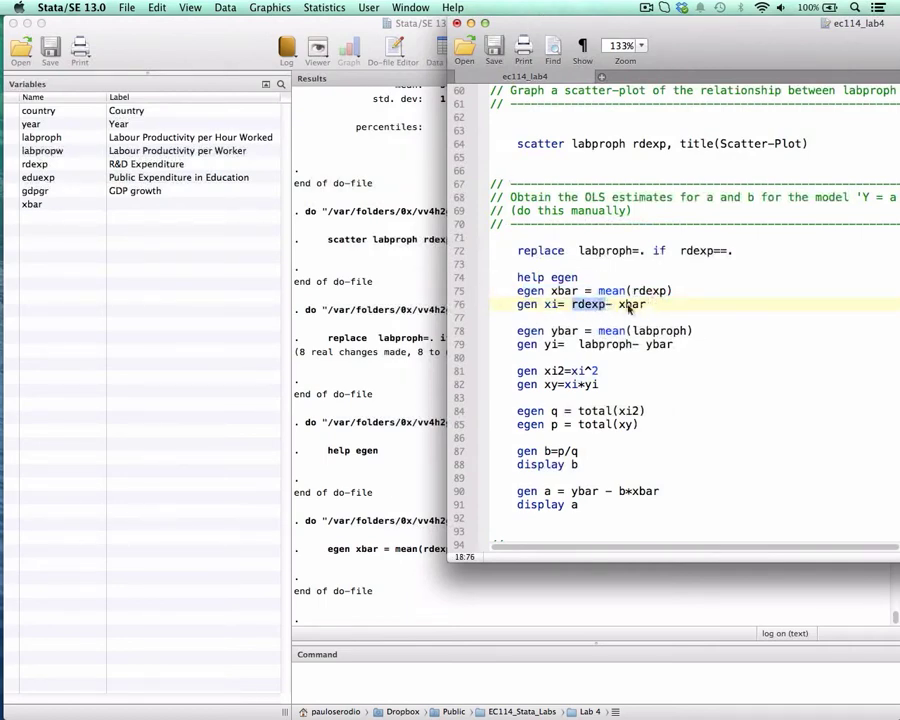
{"action": "left_click", "coordinate": [593, 306]}
{"action": "double_click", "coordinate": [590, 306]}
{"action": "double_click", "coordinate": [628, 305]}
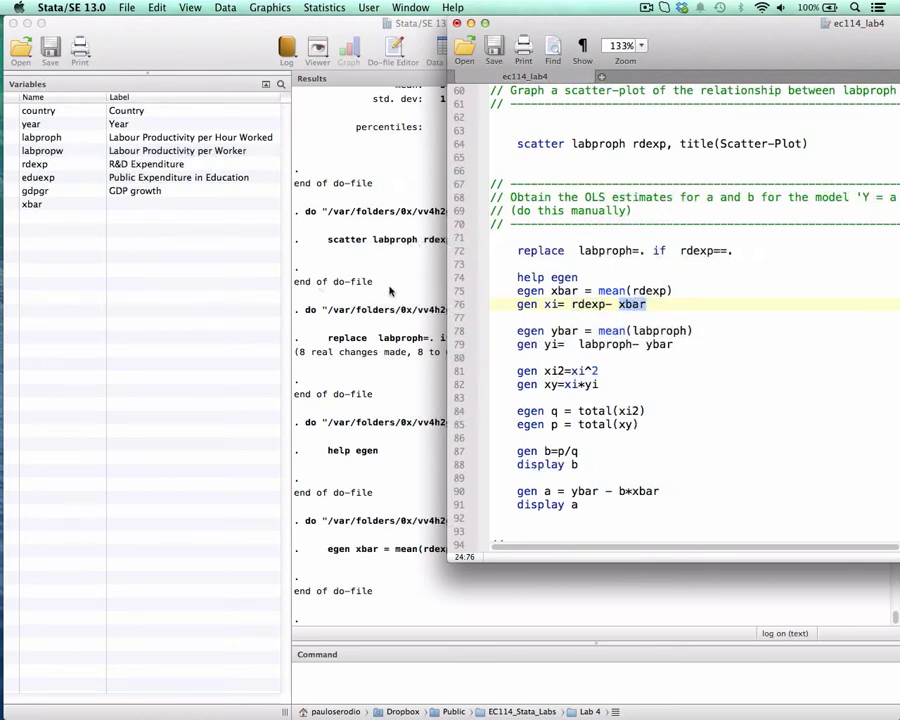
Insert "tab xbar" on a new line below the egen xbar command and run that line.
{"action": "left_click", "coordinate": [685, 296]}
{"action": "key", "text": "Return"}
{"action": "key", "text": "Tab"}
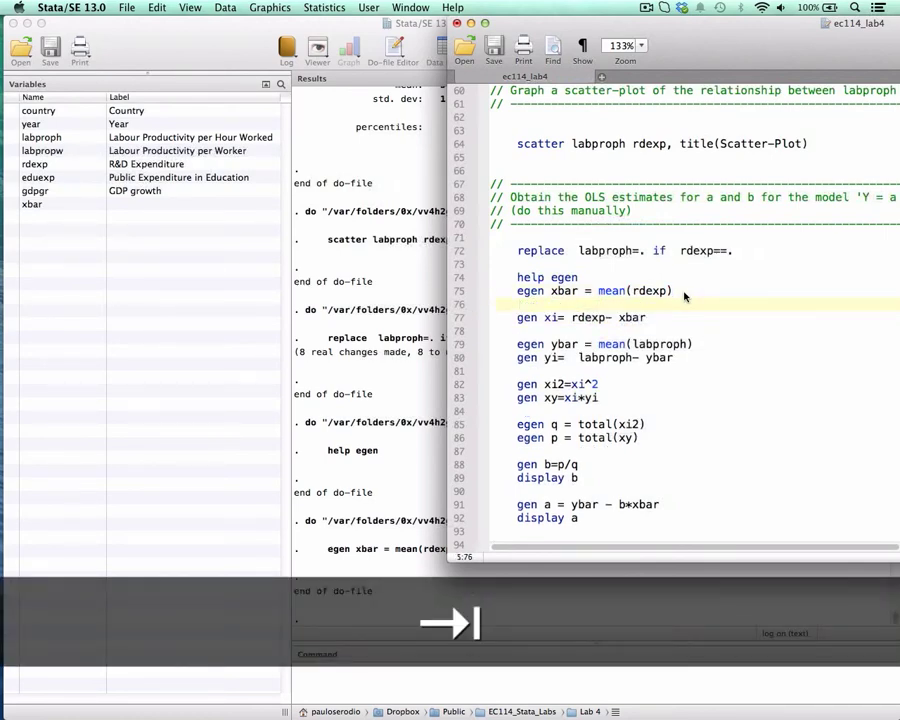
{"action": "type", "text": "tab xbar"}
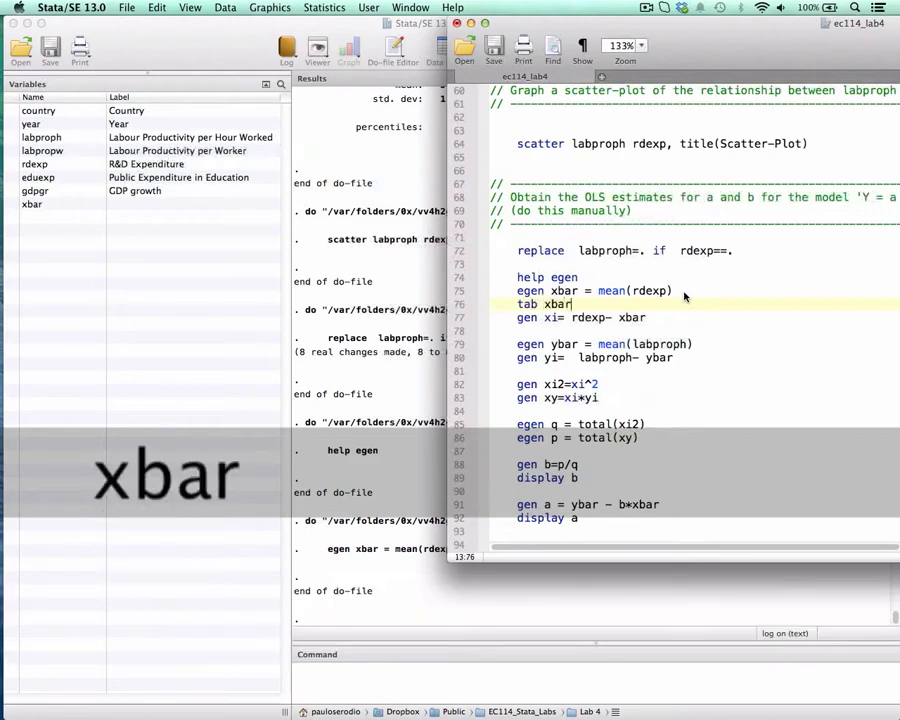
{"action": "key", "text": "super+shift+Left"}
{"action": "key", "text": "super+shift+d"}
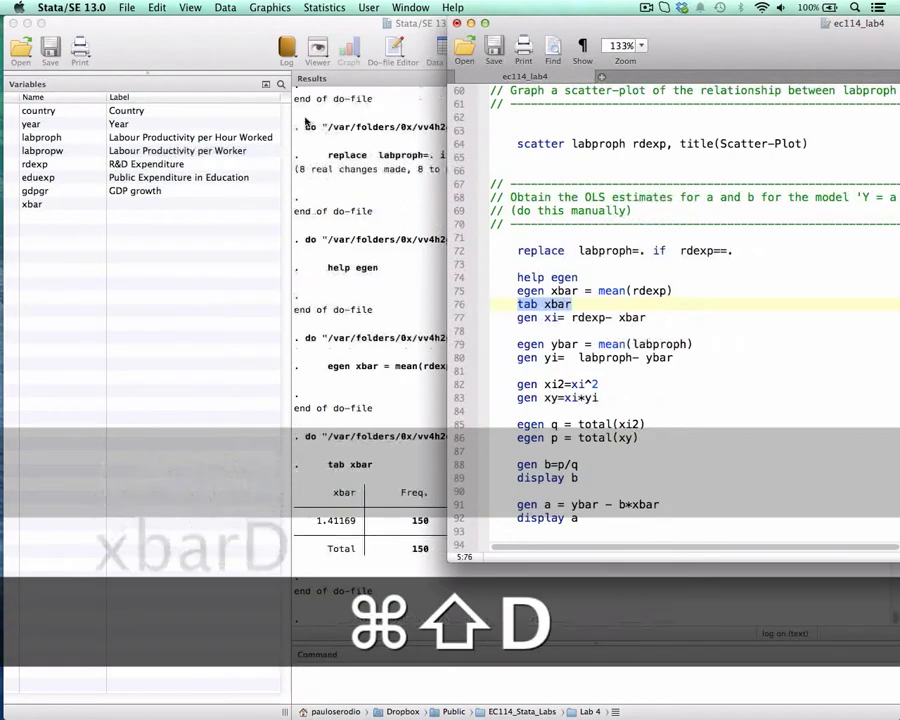
View the tab xbar output, narrow the variable list beside it, and bring the do-file back next to the results.
{"action": "left_click", "coordinate": [293, 83]}
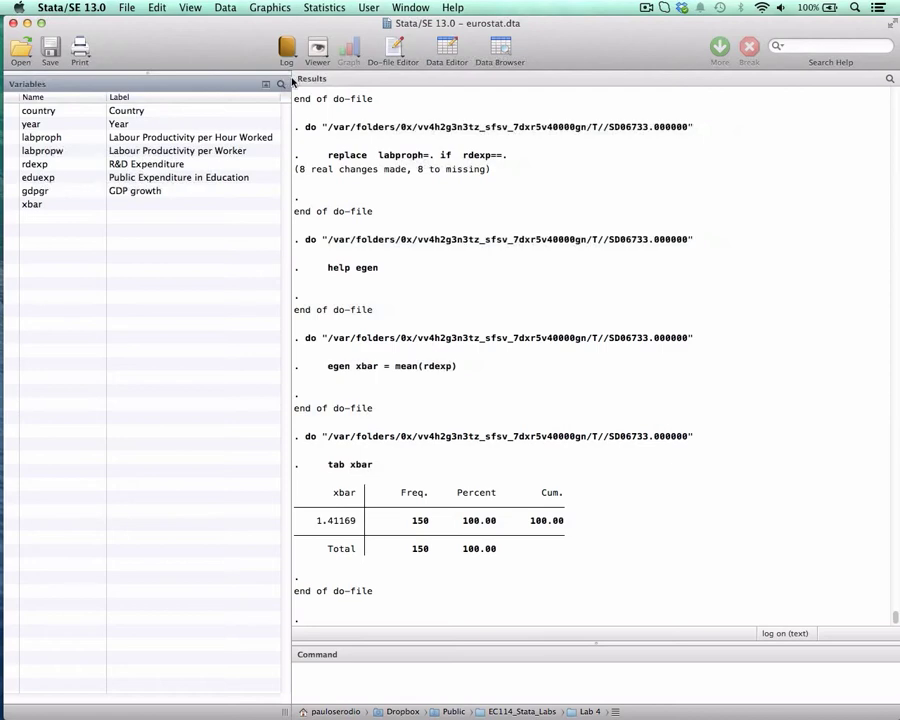
{"action": "left_click_drag", "start_coordinate": [293, 83], "coordinate": [196, 90]}
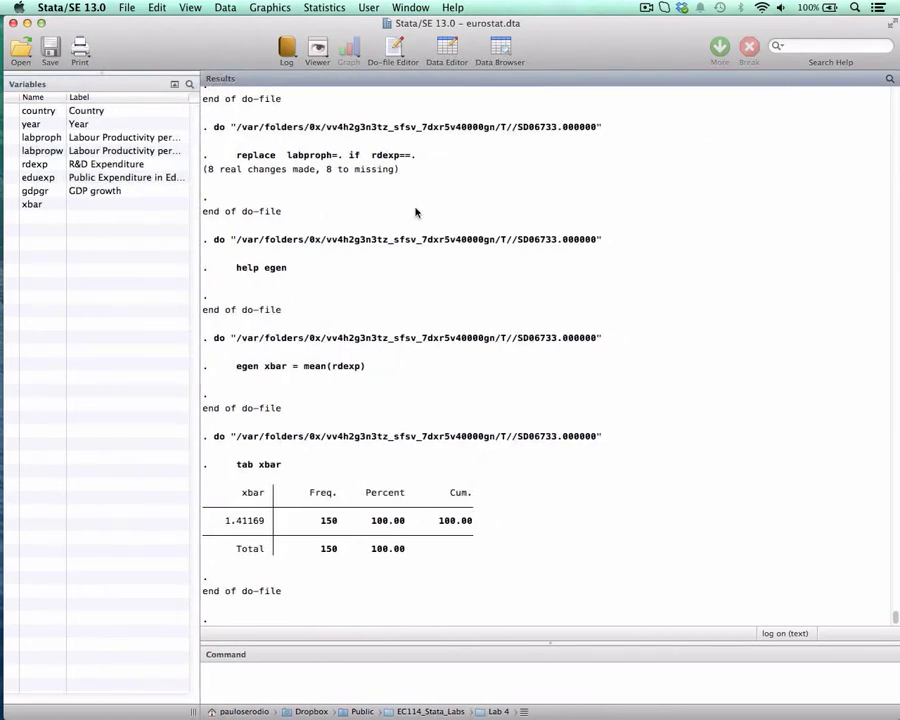
{"action": "key", "text": "ctrl+Up"}
{"action": "left_click", "coordinate": [621, 239]}
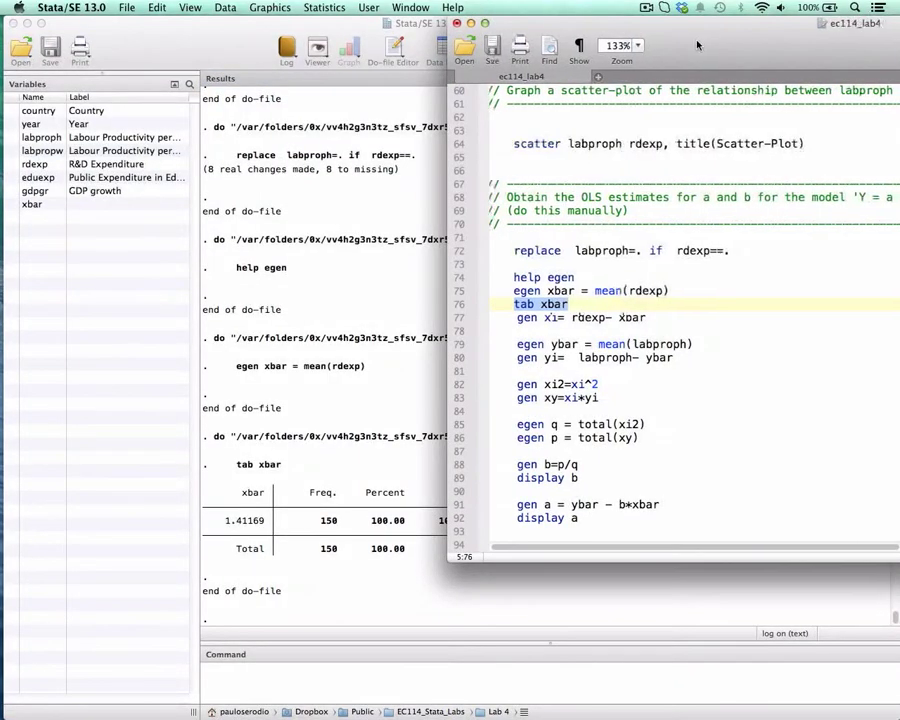
{"action": "left_click_drag", "start_coordinate": [697, 45], "coordinate": [604, 45]}
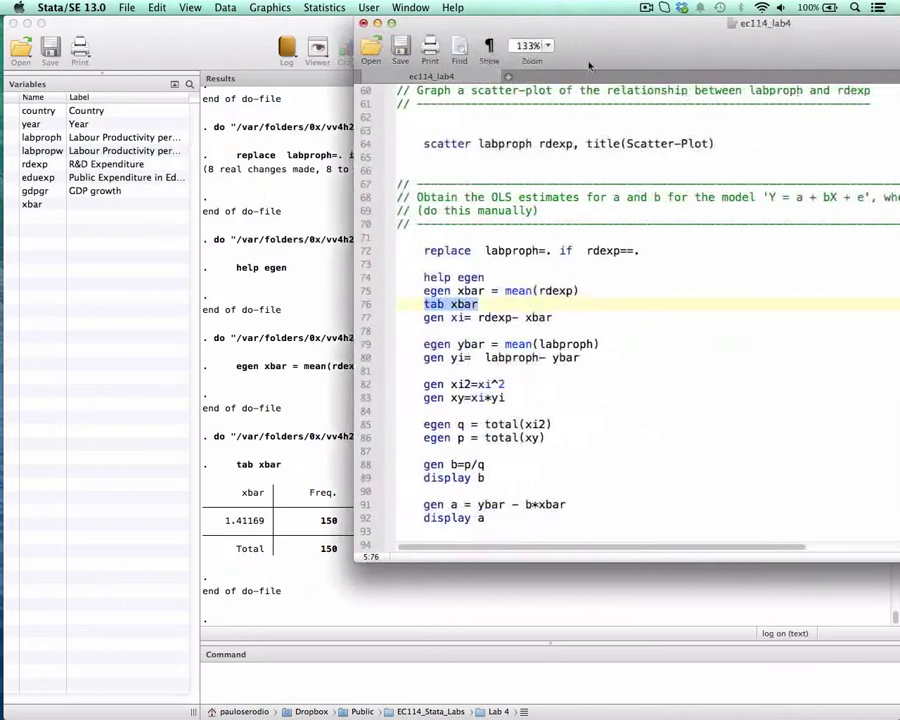
Run "gen xi= rdexp- xbar" on line 77 to generate the deviations of rdexp from its mean.
{"action": "double_click", "coordinate": [497, 318]}
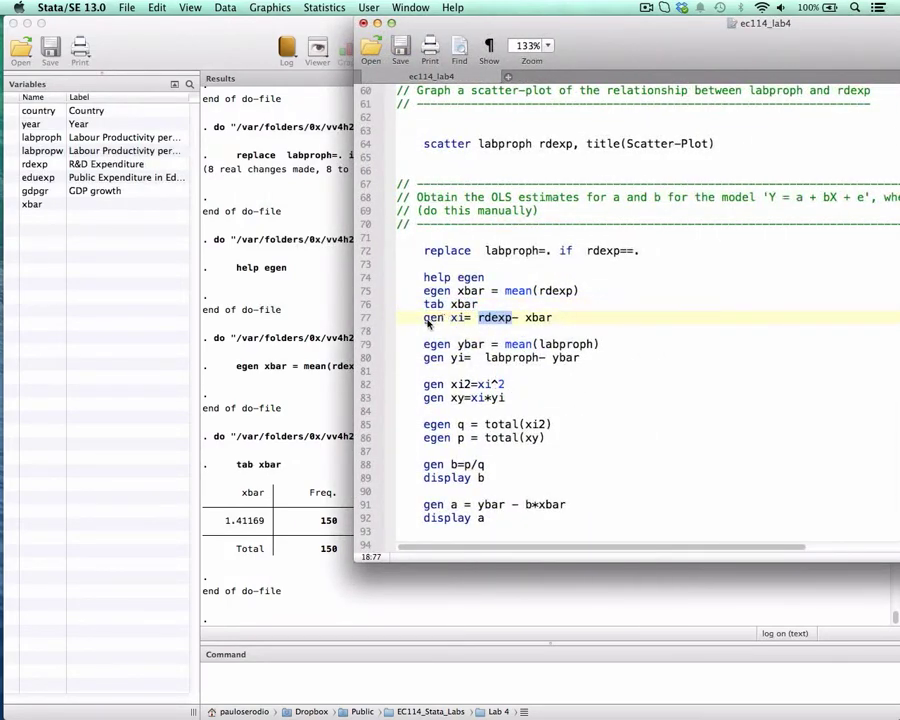
{"action": "left_click_drag", "start_coordinate": [424, 317], "coordinate": [568, 317]}
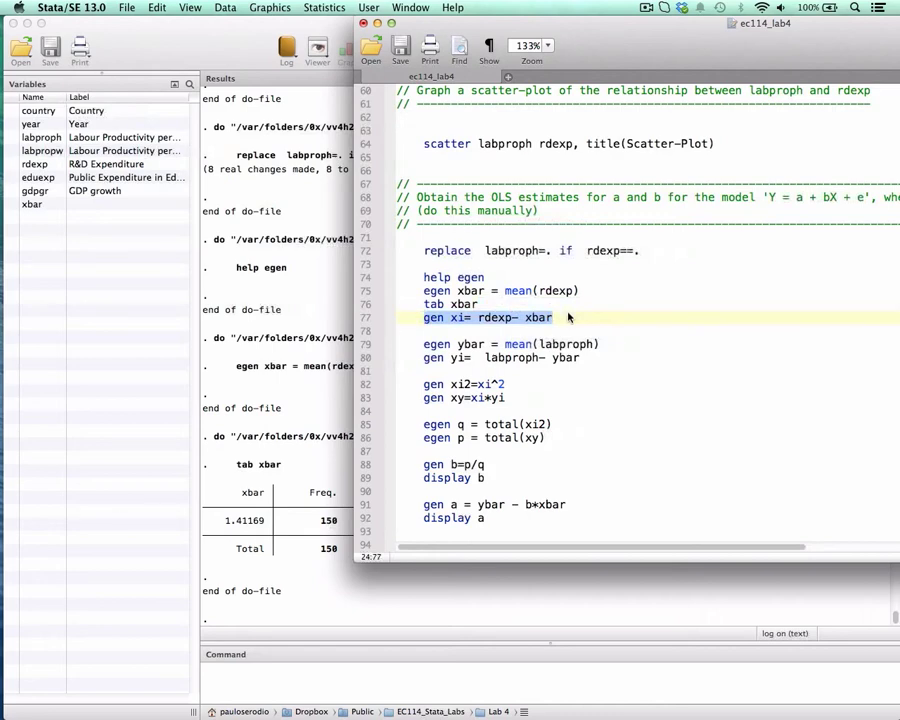
{"action": "key", "text": "super+shift+d"}
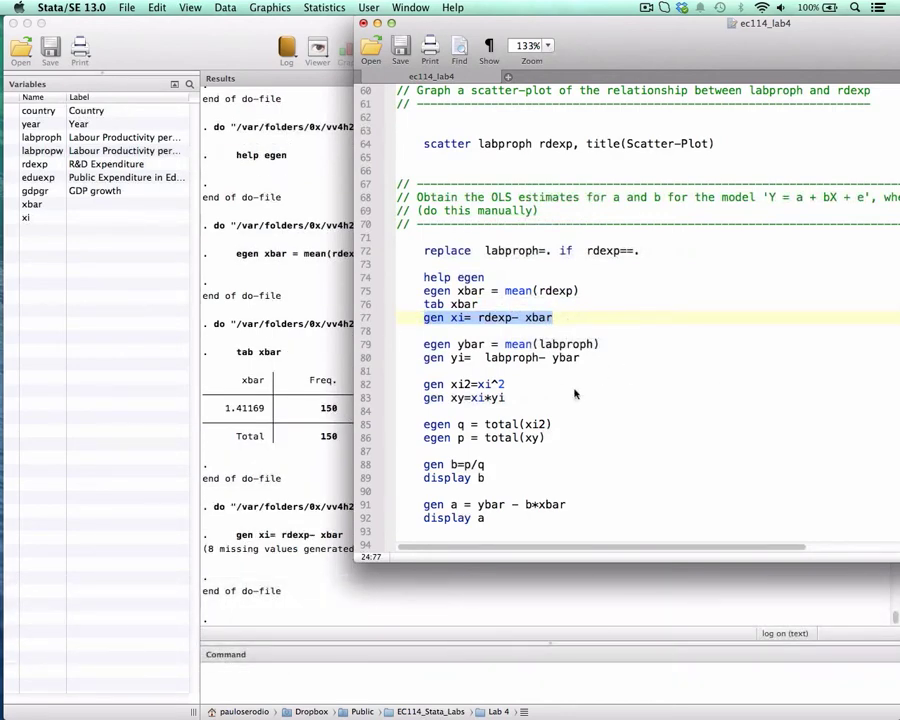
Run "egen ybar = mean(labproph)" on line 79 to store the mean of labproph.
{"action": "scroll", "coordinate": [462, 338], "scroll_direction": "down", "scroll_amount": 2}
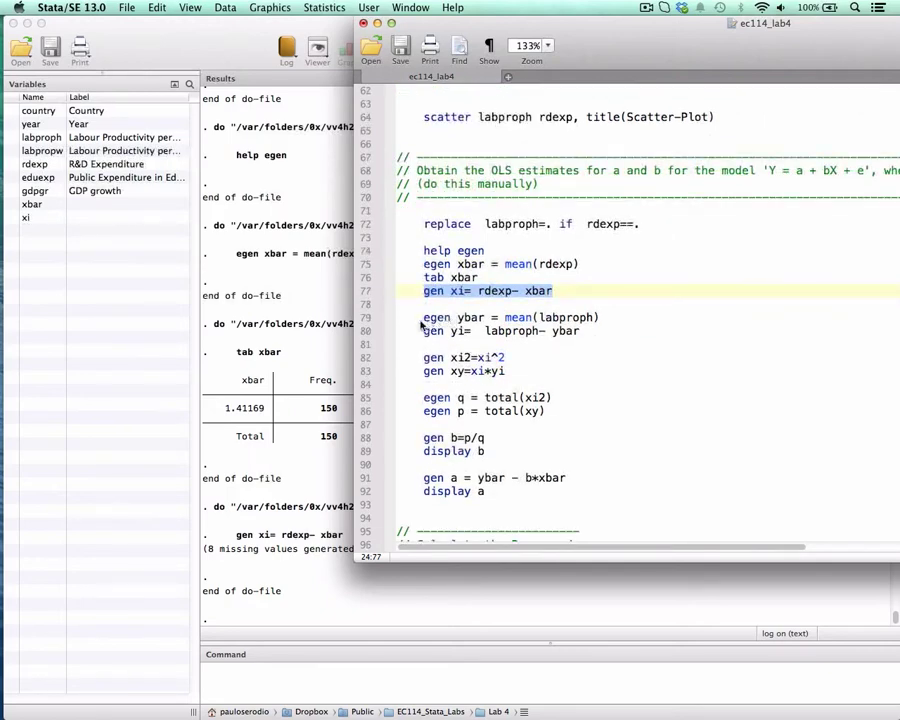
{"action": "left_click_drag", "start_coordinate": [426, 320], "coordinate": [598, 319]}
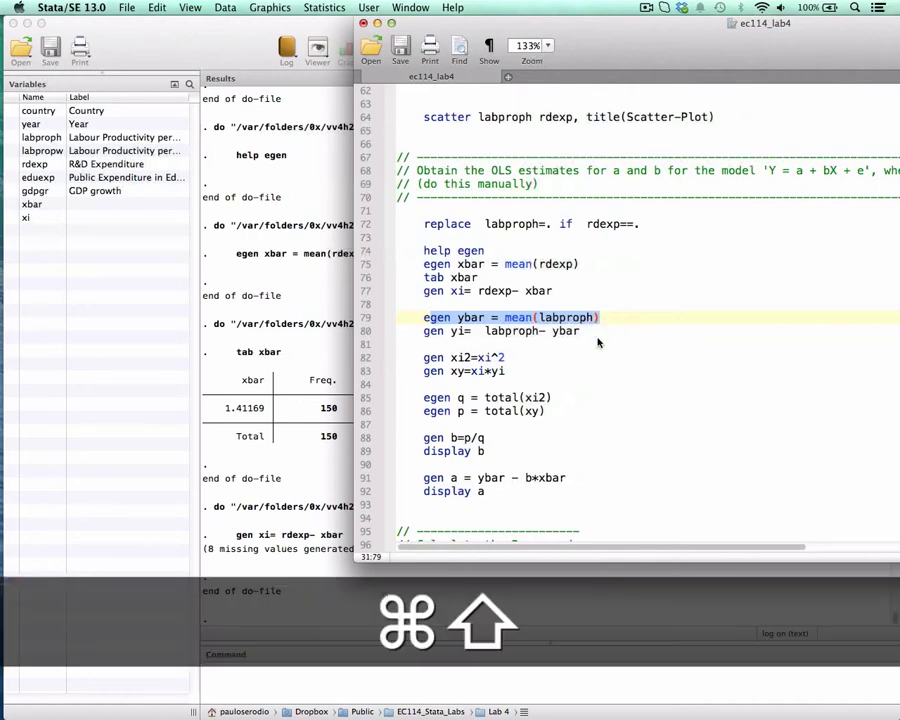
{"action": "key", "text": "super+shift+d"}
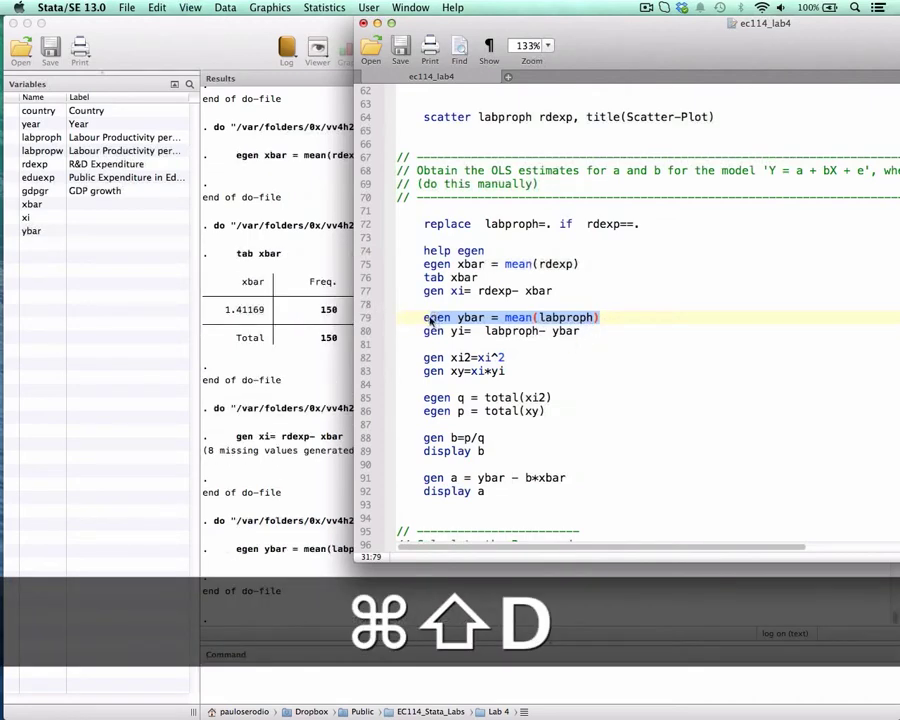
Single out labproph on line 80, and run "gen yi= labproph- ybar" for the deviations from its mean.
{"action": "left_click_drag", "start_coordinate": [424, 331], "coordinate": [483, 337]}
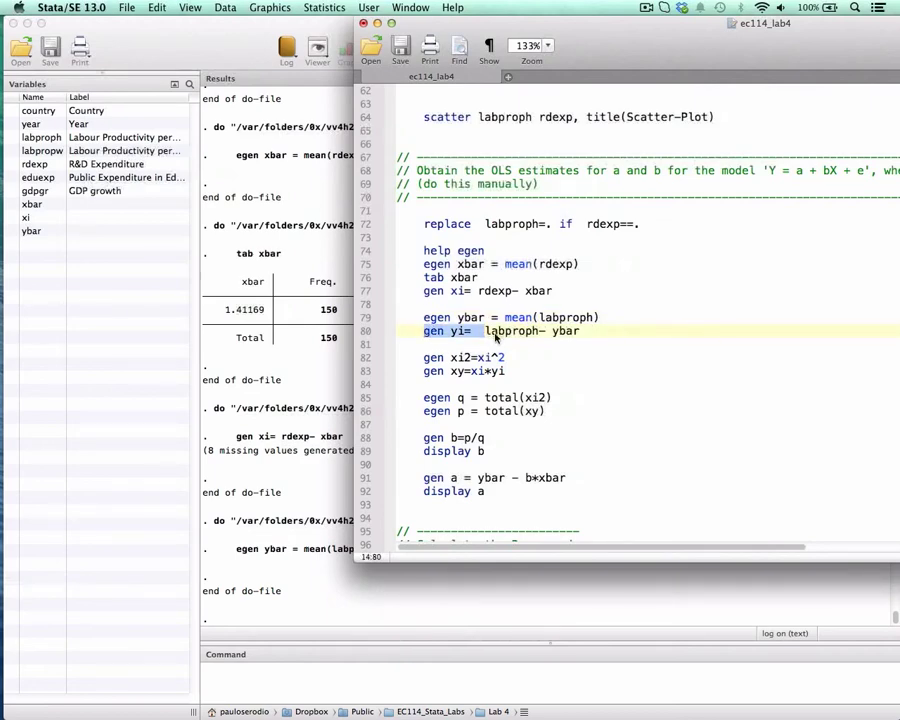
{"action": "double_click", "coordinate": [512, 331]}
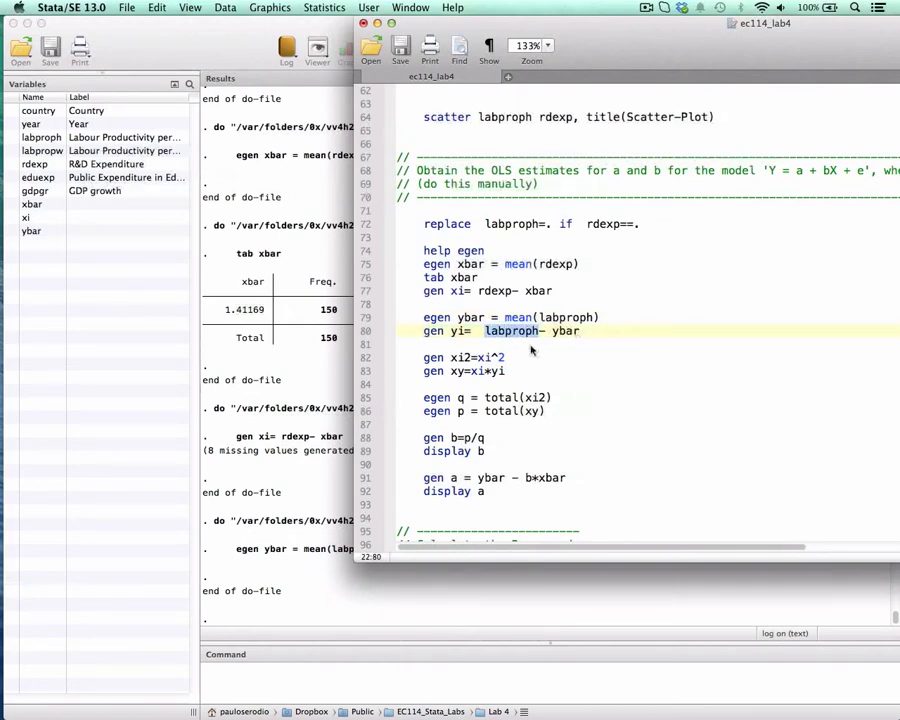
{"action": "left_click_drag", "start_coordinate": [426, 332], "coordinate": [576, 340]}
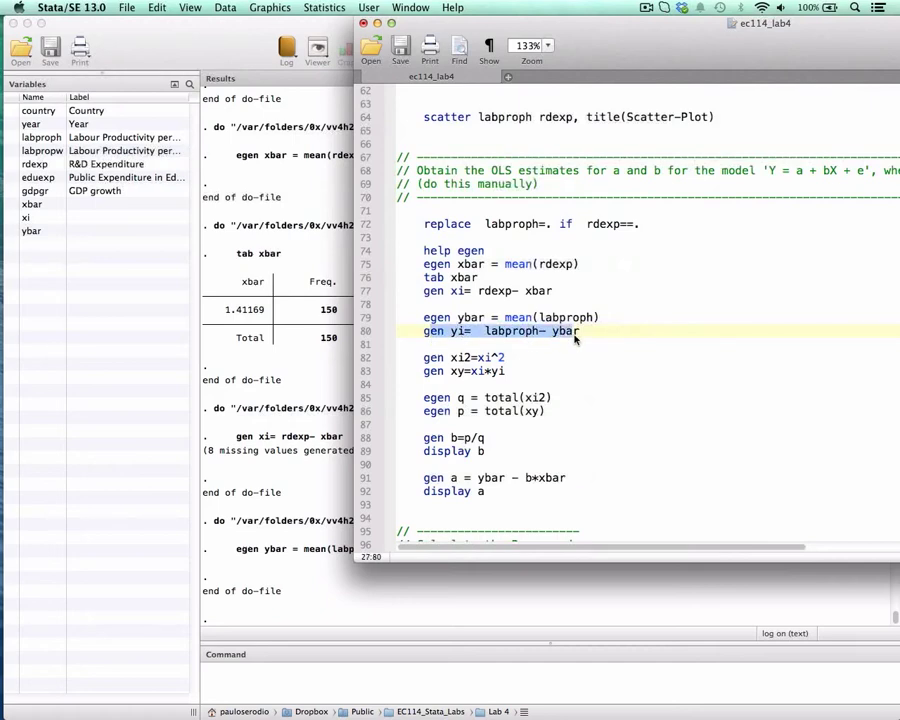
{"action": "key", "text": "super+shift+d"}
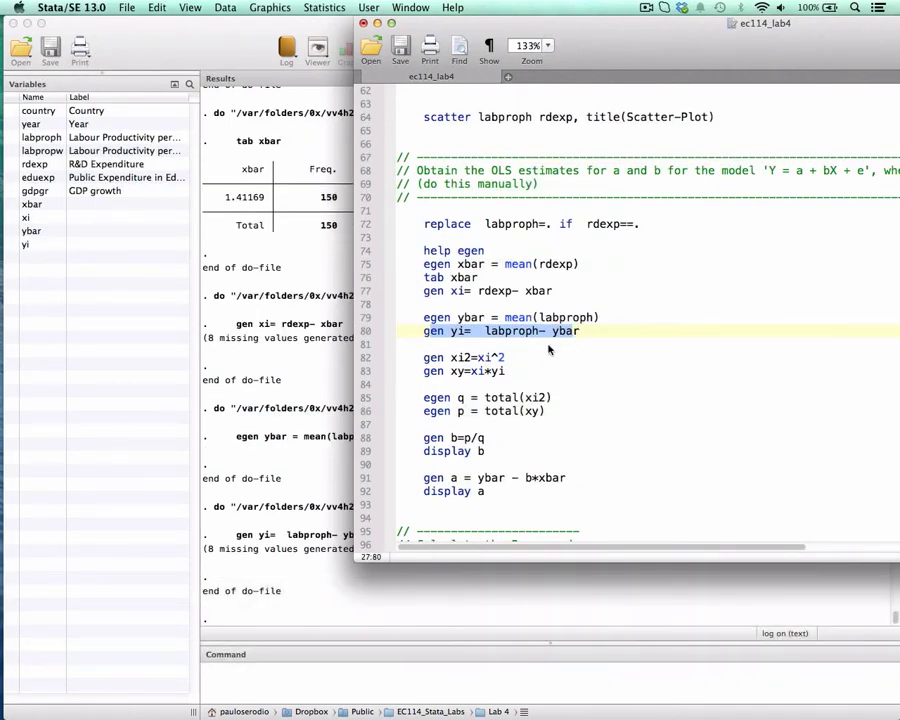
Mark the parts of "gen xi2=xi^2" on line 82: the new variable xi2, the source xi and the exponent.
{"action": "scroll", "coordinate": [548, 349], "scroll_direction": "down", "scroll_amount": 3}
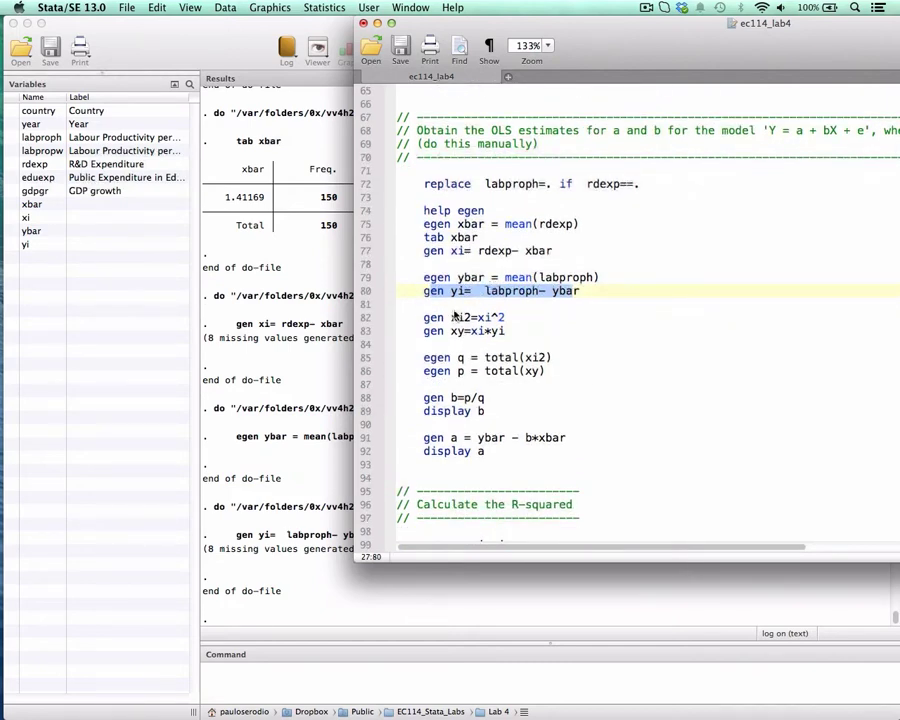
{"action": "scroll", "coordinate": [440, 320], "scroll_direction": "down", "scroll_amount": 1}
{"action": "left_click_drag", "start_coordinate": [425, 306], "coordinate": [470, 308]}
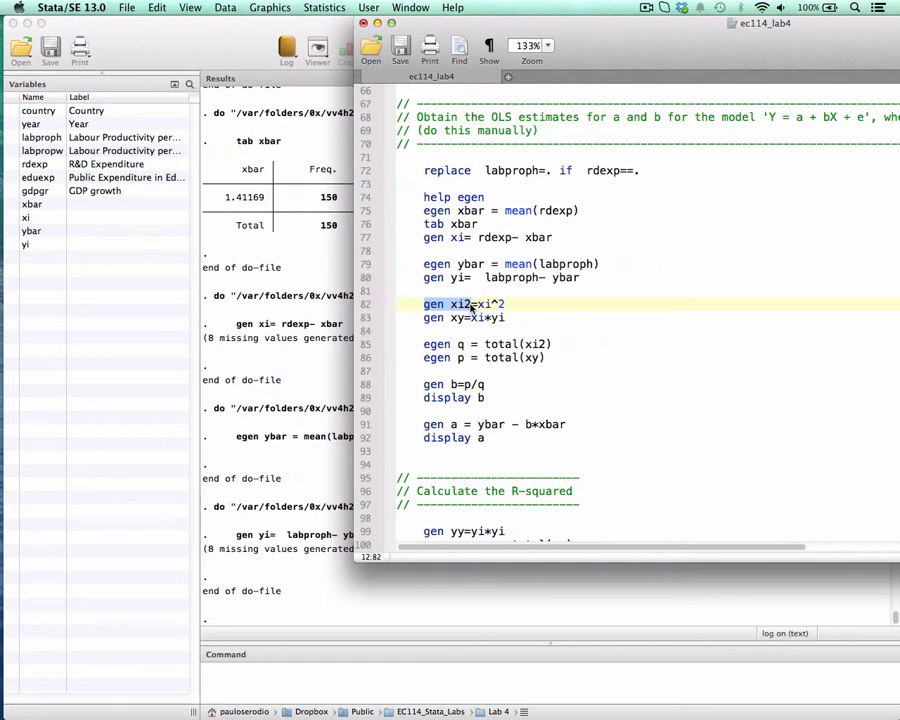
{"action": "left_click", "coordinate": [483, 306]}
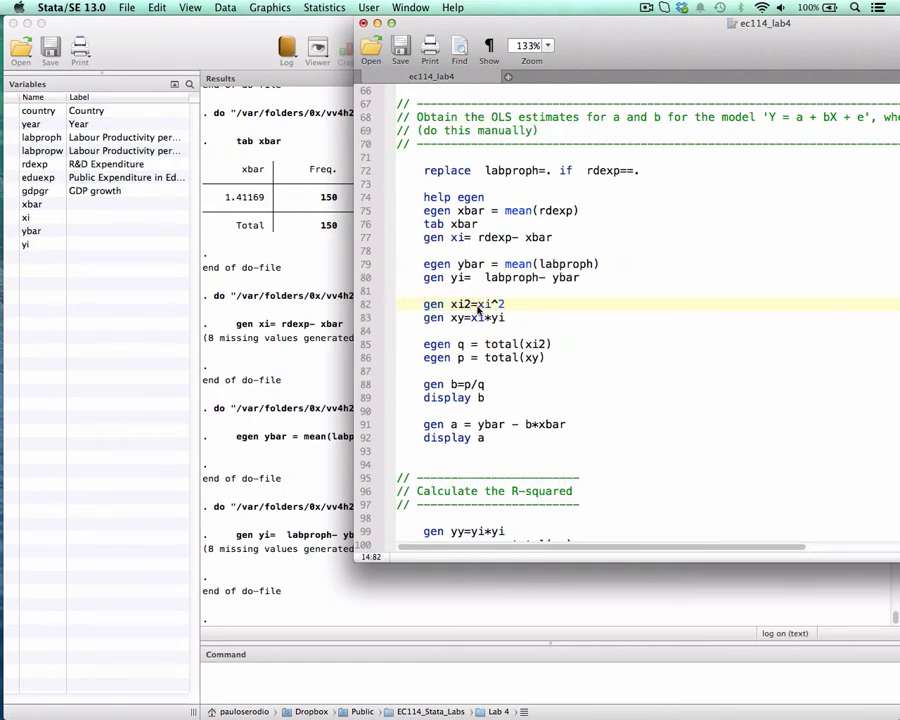
{"action": "double_click", "coordinate": [480, 305]}
{"action": "left_click_drag", "start_coordinate": [498, 306], "coordinate": [507, 306]}
Point out the power operator on line 82 and run "gen xi2=xi^2" to create the squared deviations.
{"action": "left_click_drag", "start_coordinate": [423, 306], "coordinate": [506, 308]}
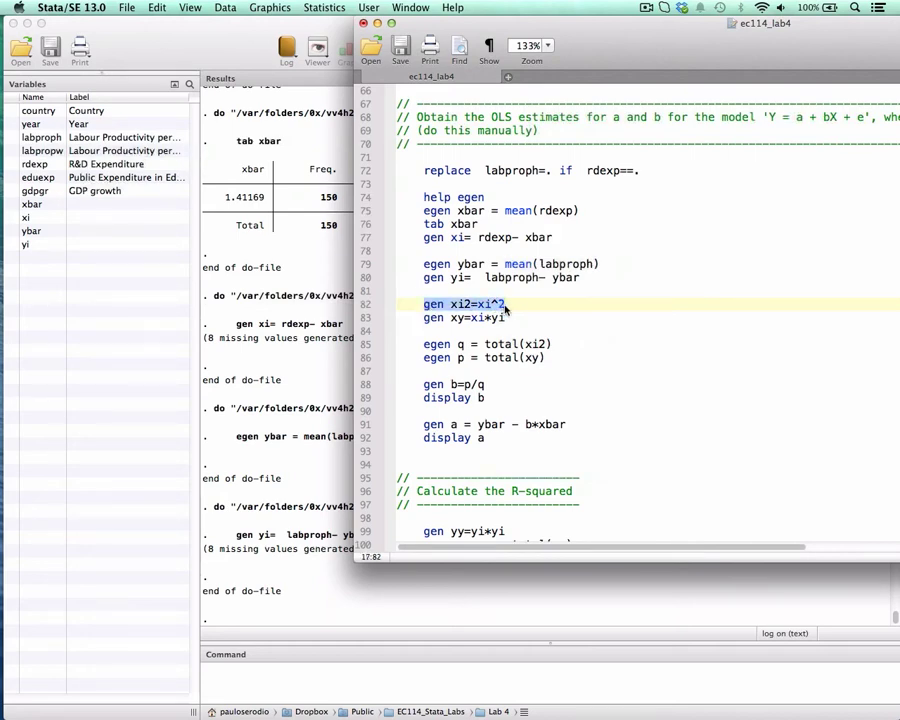
{"action": "left_click", "coordinate": [493, 304]}
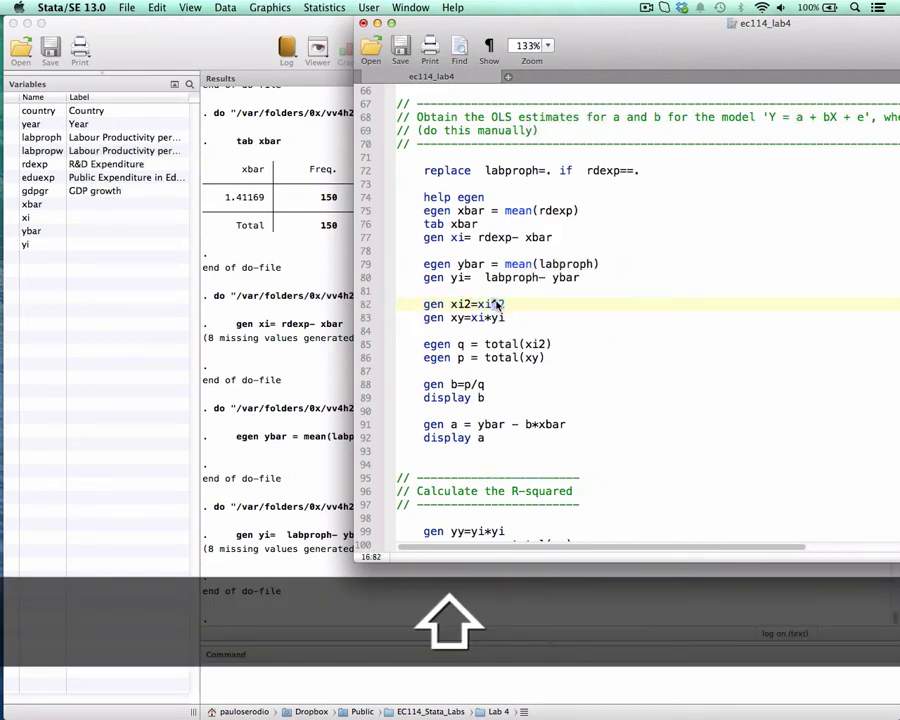
{"action": "left_click_drag", "start_coordinate": [424, 305], "coordinate": [505, 304]}
{"action": "key", "text": "super+shift+d"}
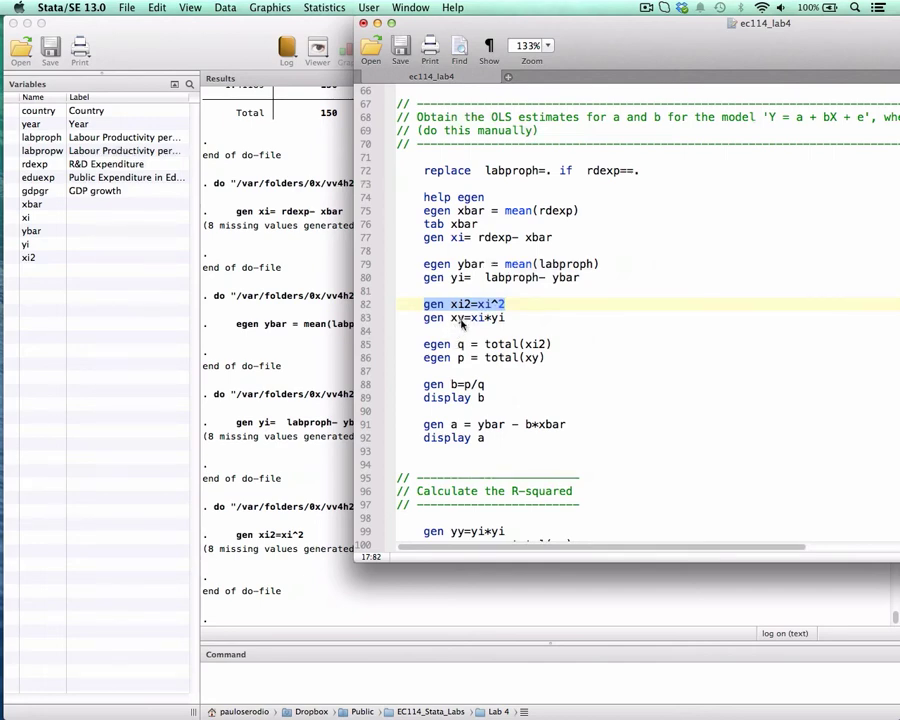
Run "gen xy=xi*yi" on line 83 to generate the product of the two deviations.
{"action": "double_click", "coordinate": [455, 318]}
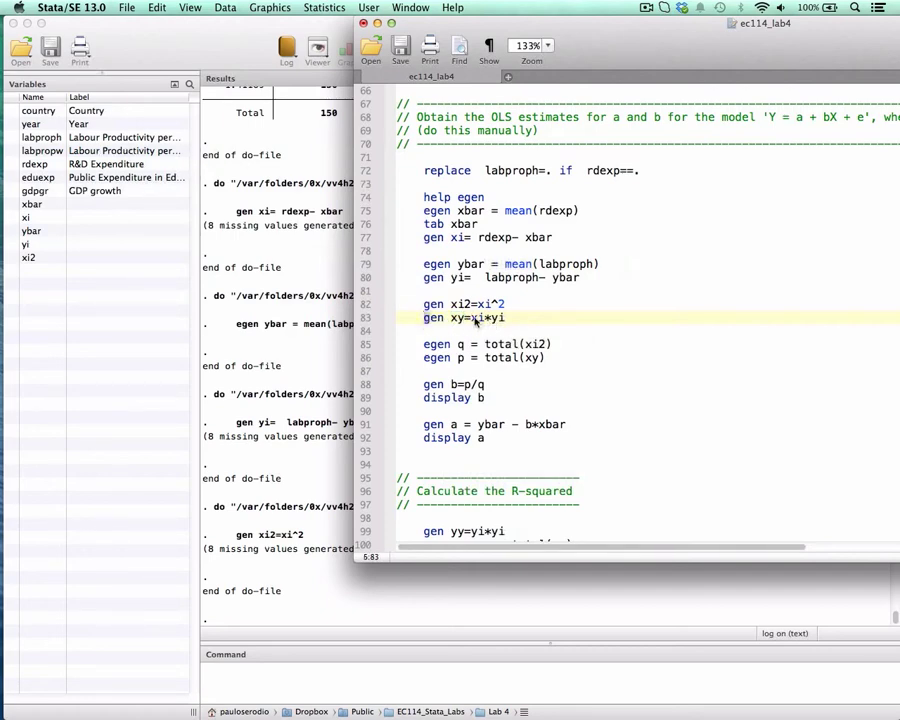
{"action": "left_click_drag", "start_coordinate": [422, 320], "coordinate": [510, 317]}
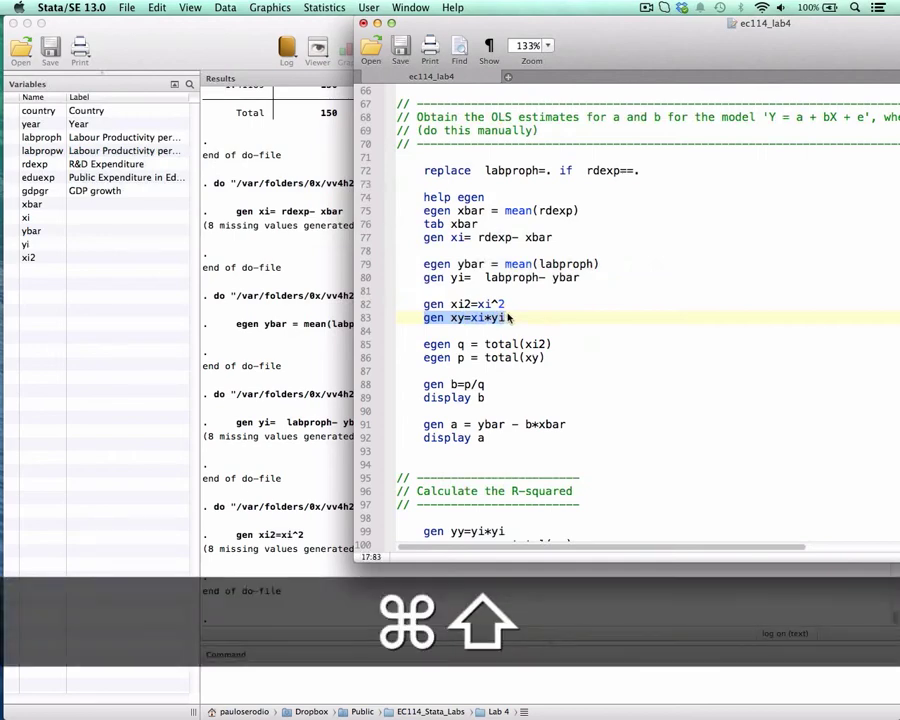
{"action": "key", "text": "super+shift+d"}
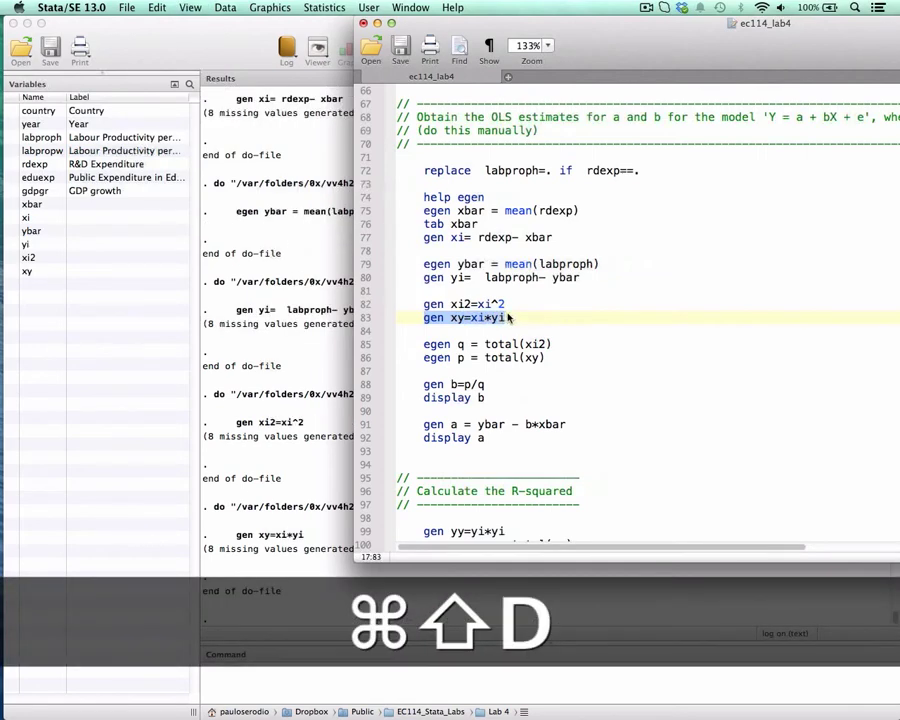
Mark the variable xy on line 83 and the total function in the egen q command on line 85.
{"action": "scroll", "coordinate": [510, 317], "scroll_direction": "down", "scroll_amount": 2}
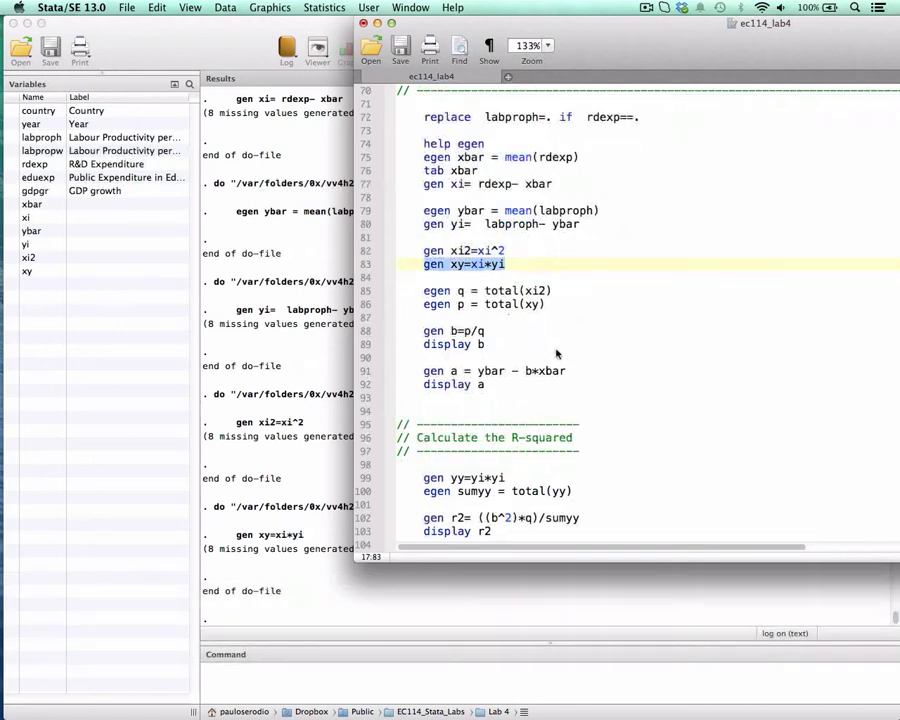
{"action": "left_click", "coordinate": [457, 266]}
{"action": "left_click_drag", "start_coordinate": [452, 265], "coordinate": [464, 266]}
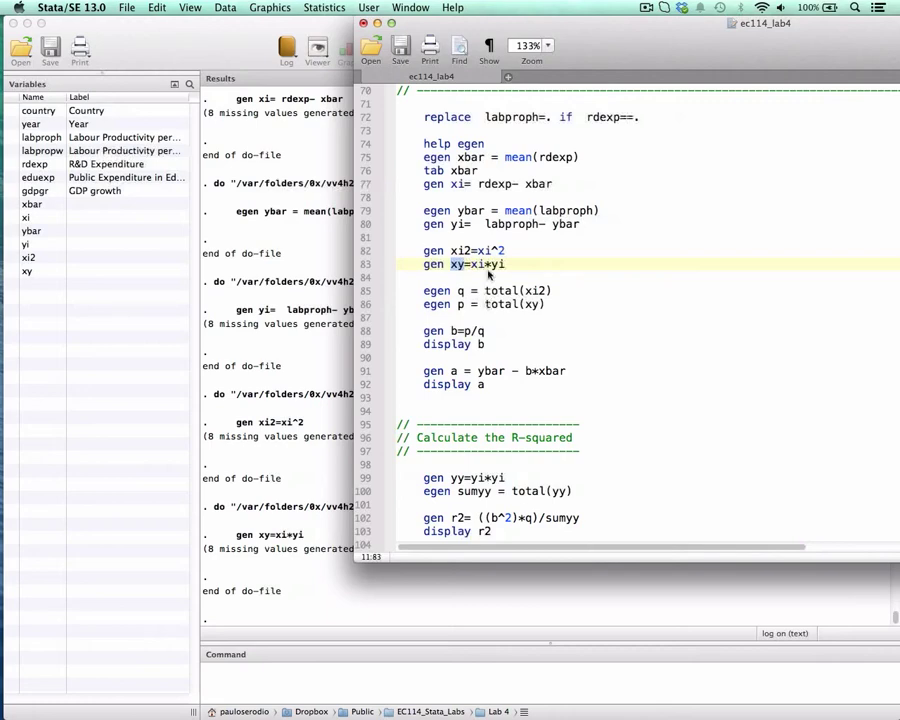
{"action": "double_click", "coordinate": [496, 291]}
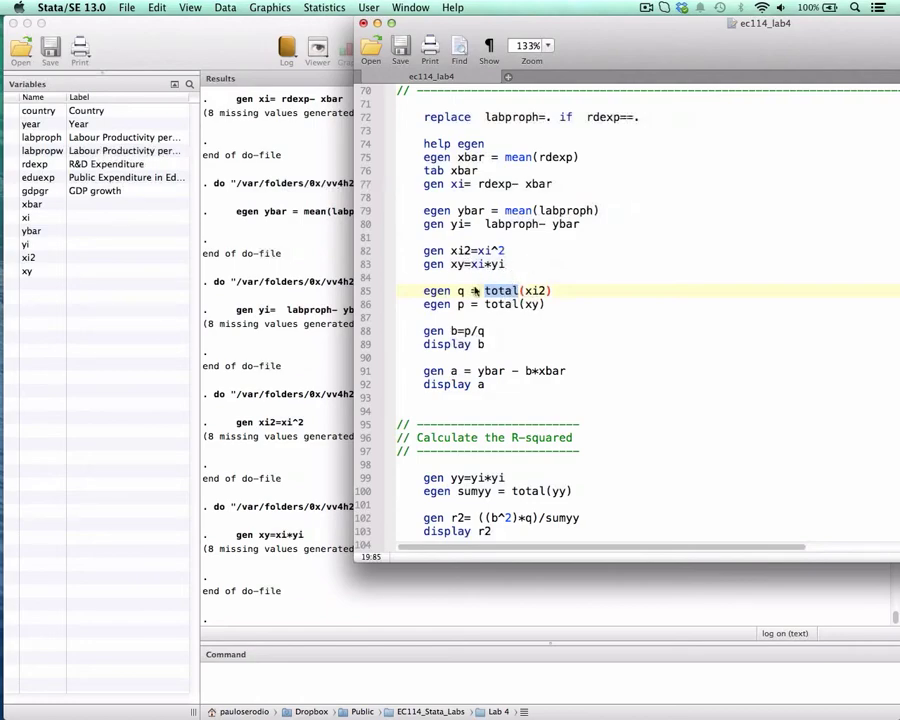
Open the dataset in the Data Browser and mark the xy values in rows 4 to 6.
{"action": "left_click", "coordinate": [318, 169]}
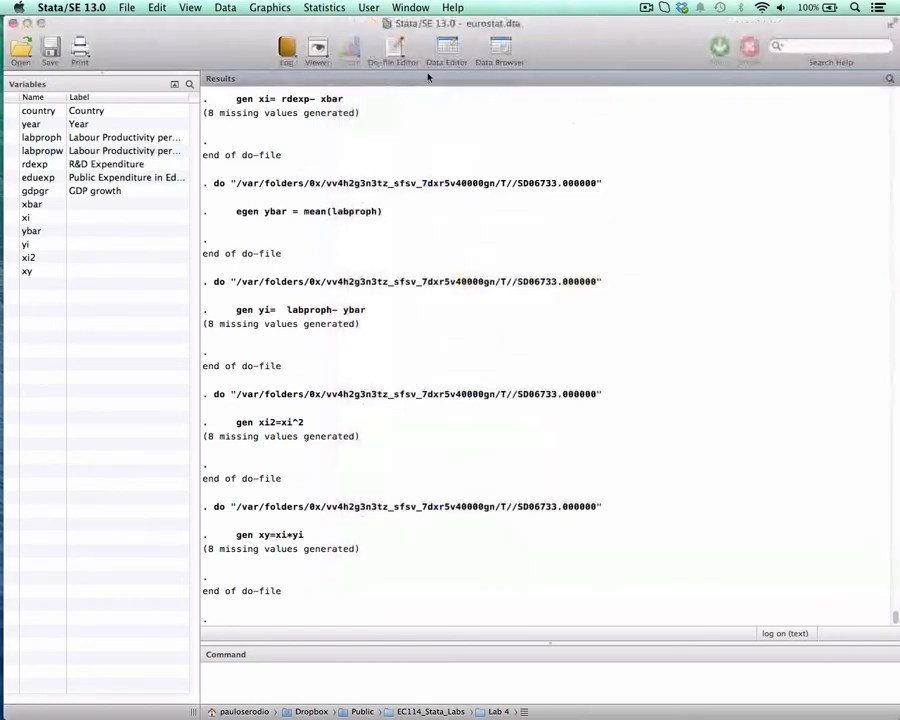
{"action": "left_click", "coordinate": [492, 43]}
{"action": "left_click_drag", "start_coordinate": [132, 541], "coordinate": [340, 540]}
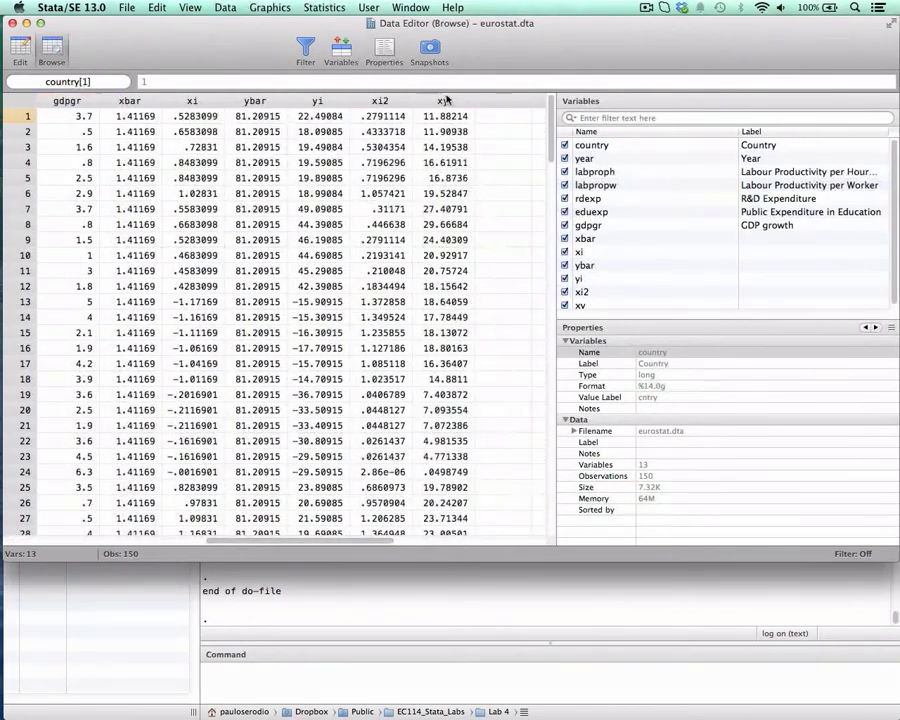
{"action": "left_click_drag", "start_coordinate": [446, 162], "coordinate": [451, 202]}
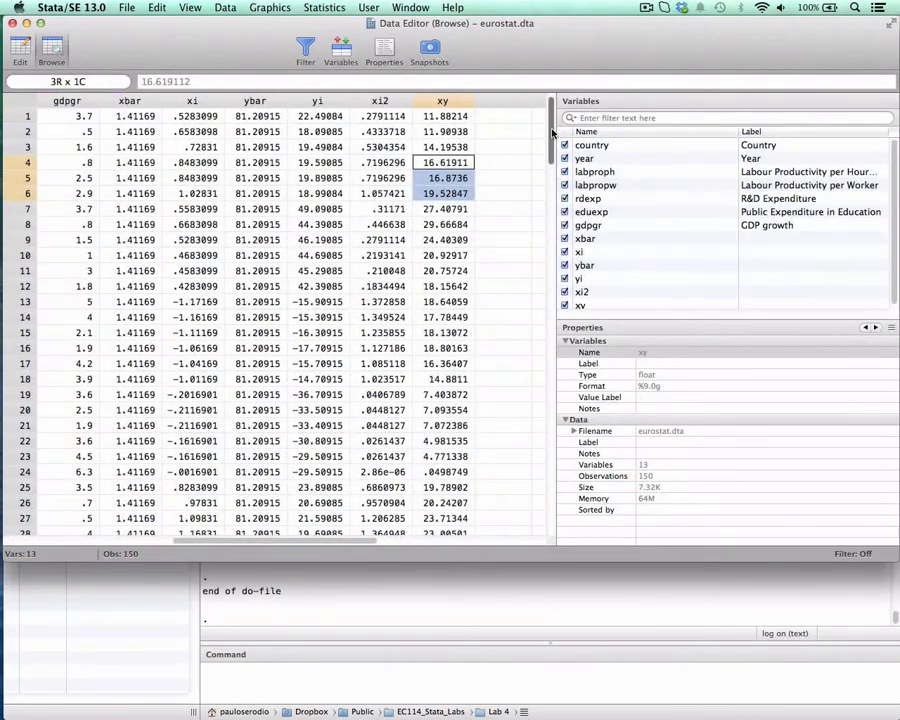
Close the Data Browser and bring the ec114_lab4 do-file back to the front.
{"action": "mouse_move", "coordinate": [558, 126]}
{"action": "left_mouse_down"}
{"action": "mouse_move", "coordinate": [560, 484]}
{"action": "mouse_move", "coordinate": [546, 277]}
{"action": "mouse_move", "coordinate": [549, 110]}
{"action": "left_mouse_up"}
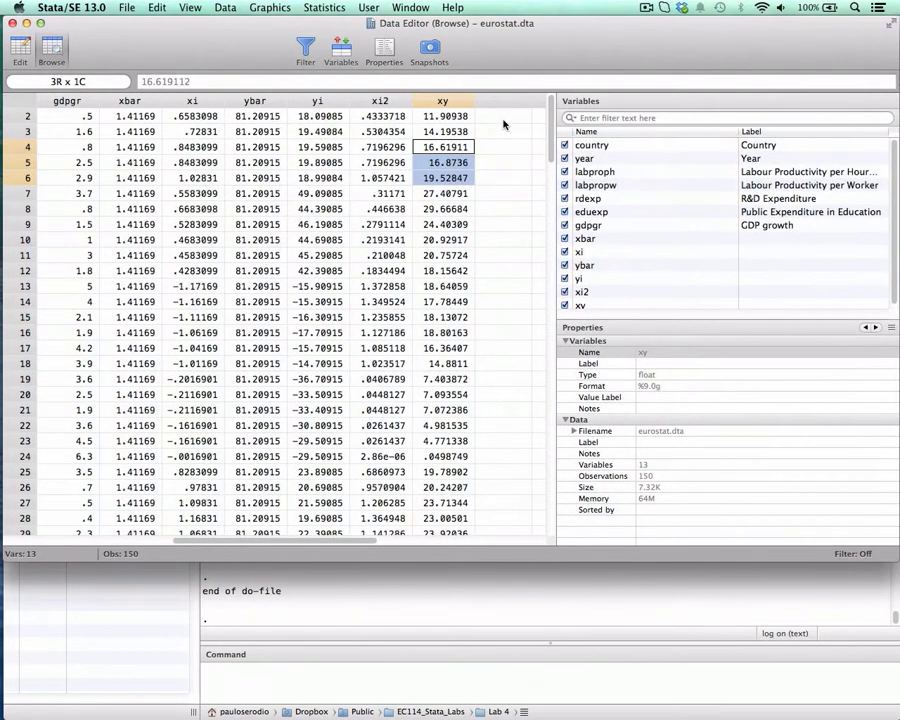
{"action": "left_click", "coordinate": [12, 24]}
{"action": "key", "text": "ctrl+Down"}
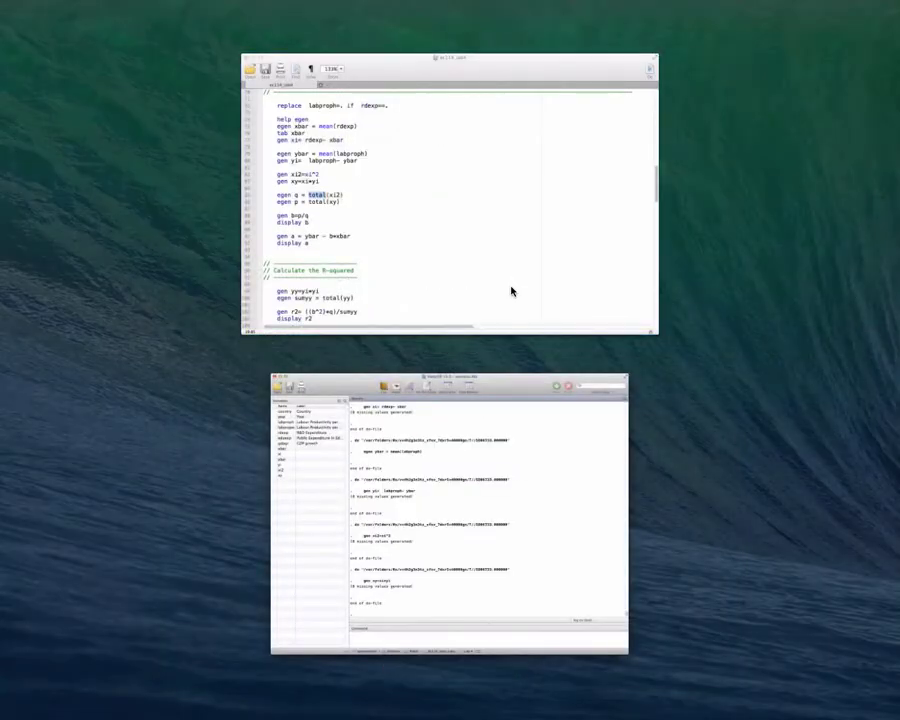
{"action": "left_click", "coordinate": [512, 291]}
{"action": "left_click", "coordinate": [424, 302]}
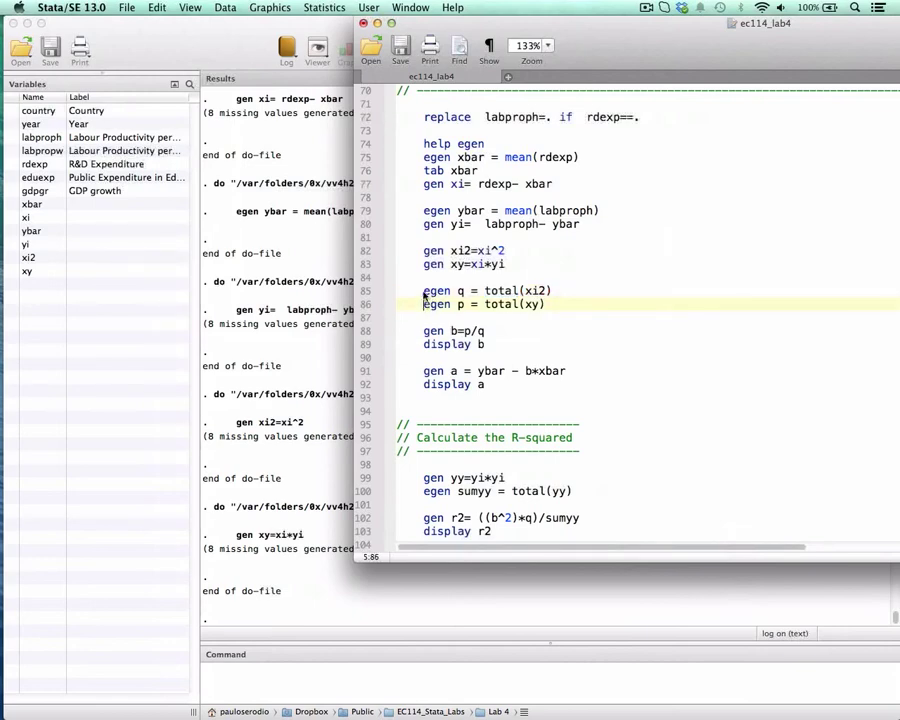
Run "egen q = total(xi2)" and "egen p = total(xy)" on lines 85 and 86 to create the two totals.
{"action": "left_click_drag", "start_coordinate": [424, 291], "coordinate": [565, 293]}
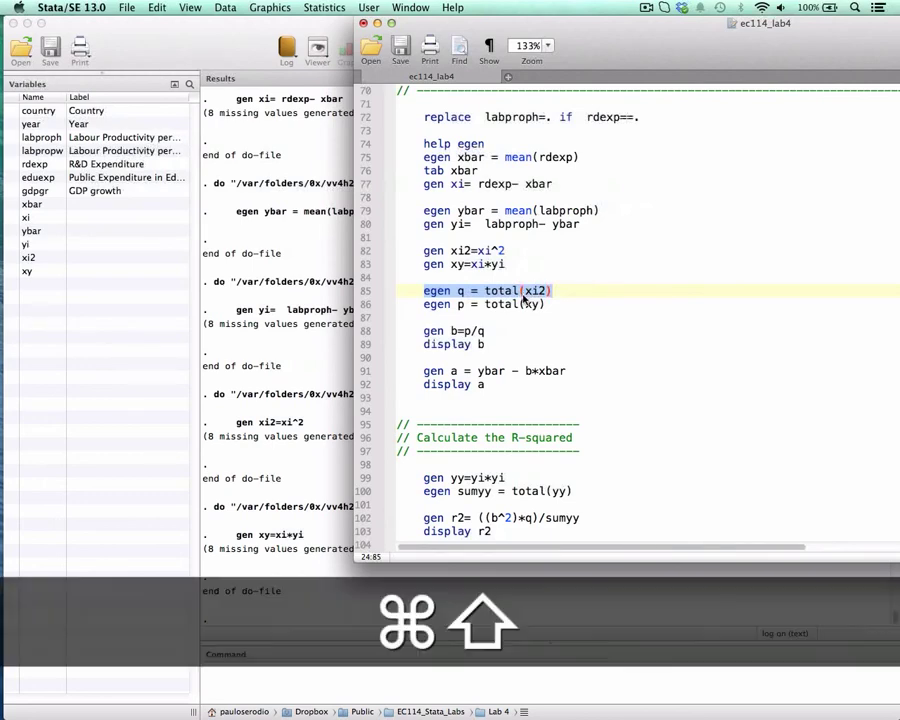
{"action": "key", "text": "super+shift+d"}
{"action": "left_click_drag", "start_coordinate": [423, 308], "coordinate": [565, 308]}
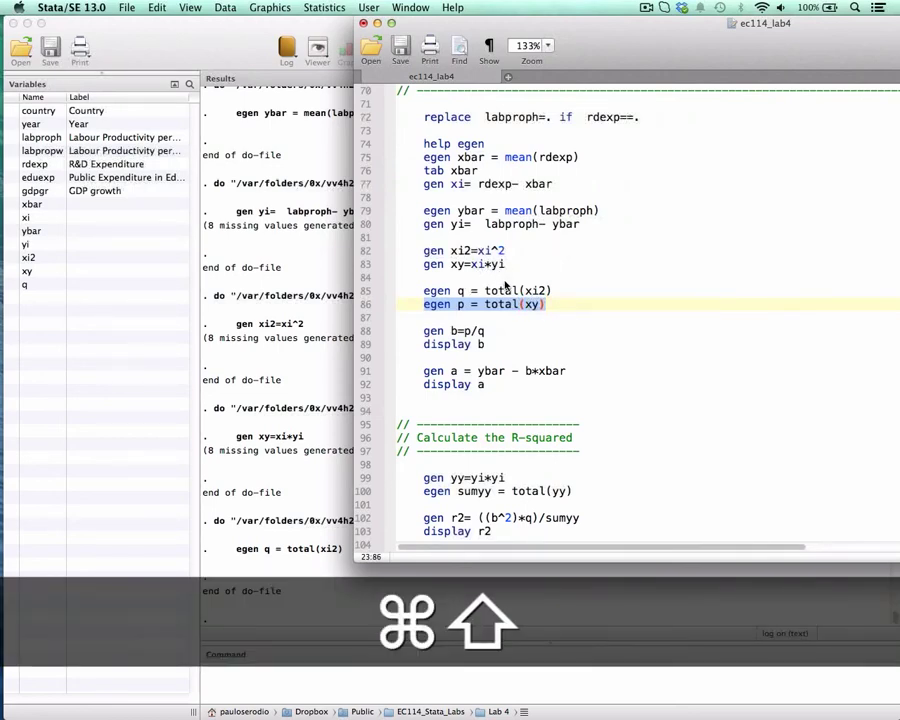
{"action": "key", "text": "super+shift+d"}
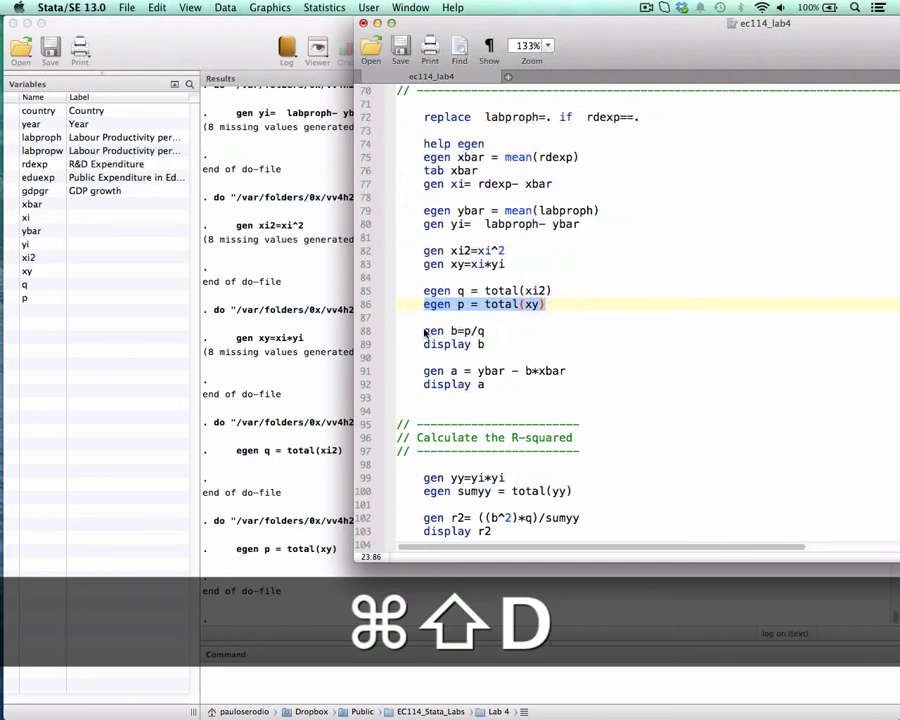
Run "gen b=p/q" and "display b" on lines 88 and 89 to compute and show the slope estimate.
{"action": "left_click_drag", "start_coordinate": [424, 331], "coordinate": [498, 334]}
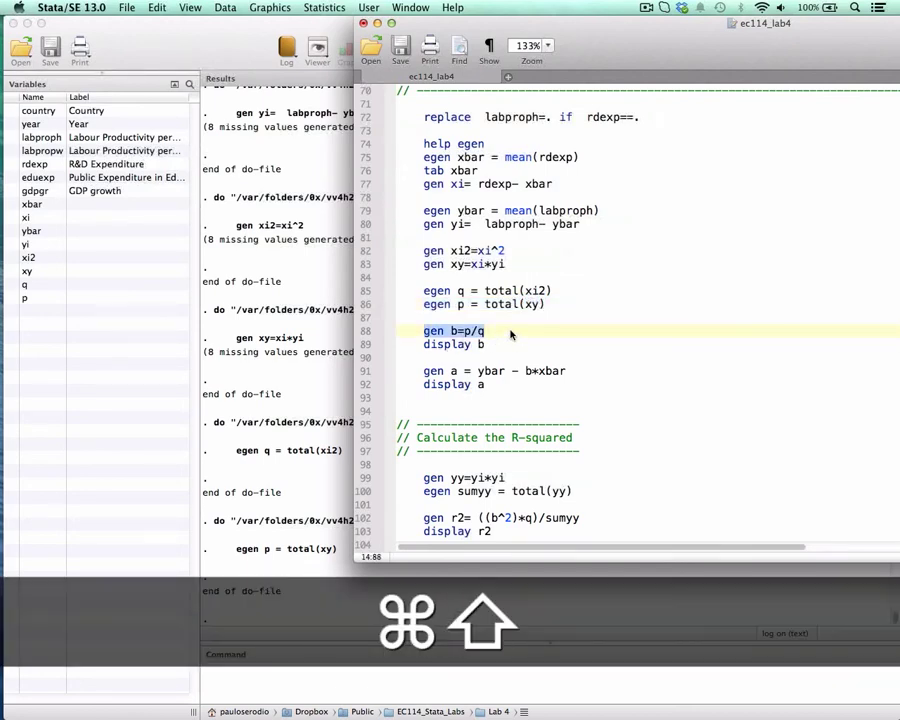
{"action": "key", "text": "super+shift+d"}
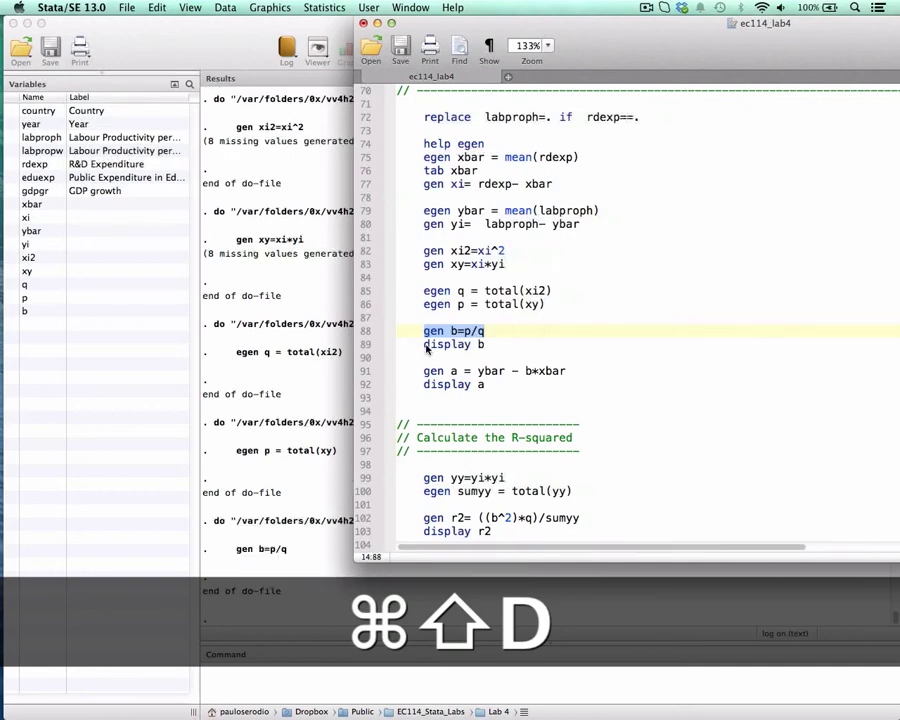
{"action": "left_click_drag", "start_coordinate": [425, 345], "coordinate": [490, 344]}
{"action": "key", "text": "super+shift+d"}
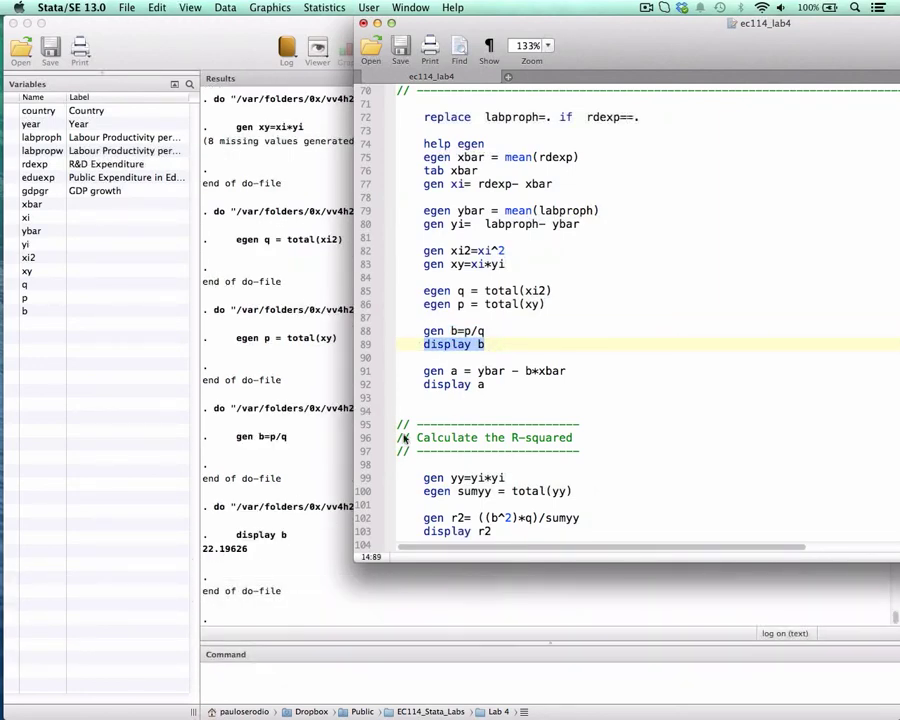
Mark ybar in the intercept formula on line 91, and run "gen a = ybar - b*xbar" and "display a".
{"action": "scroll", "coordinate": [530, 320], "scroll_direction": "down", "scroll_amount": 3}
{"action": "left_click_drag", "start_coordinate": [423, 291], "coordinate": [487, 291]}
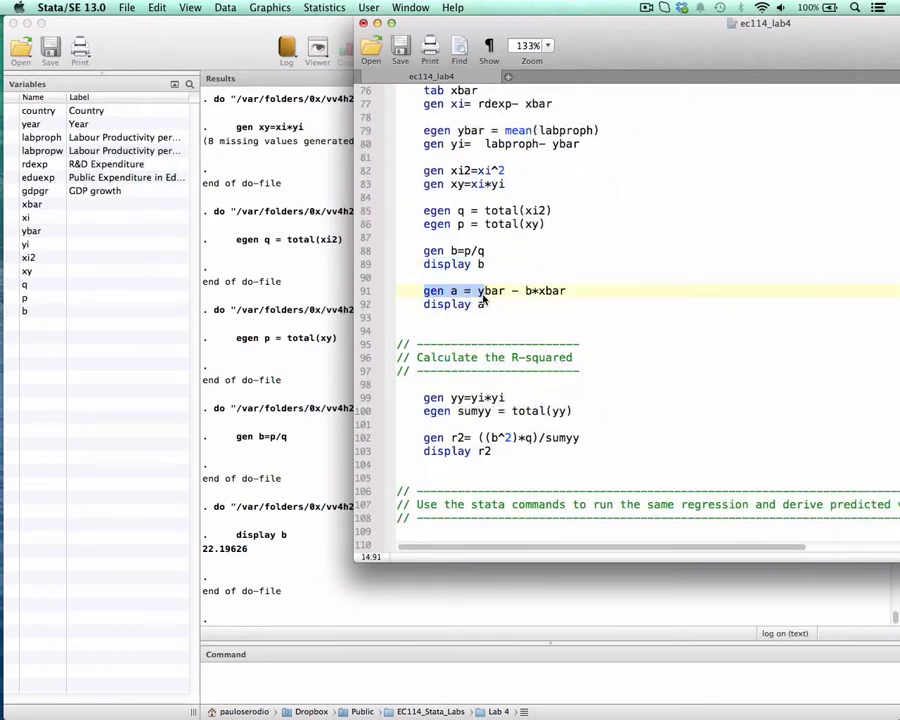
{"action": "double_click", "coordinate": [495, 292]}
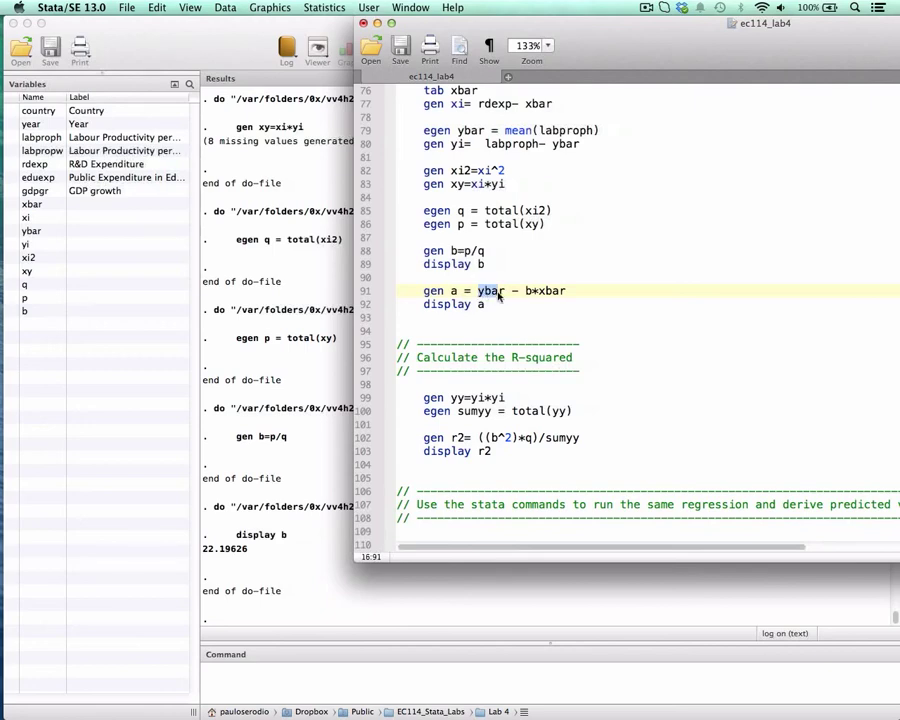
{"action": "left_click_drag", "start_coordinate": [499, 294], "coordinate": [508, 294]}
{"action": "left_click", "coordinate": [425, 291]}
{"action": "left_click_drag", "start_coordinate": [429, 293], "coordinate": [566, 293]}
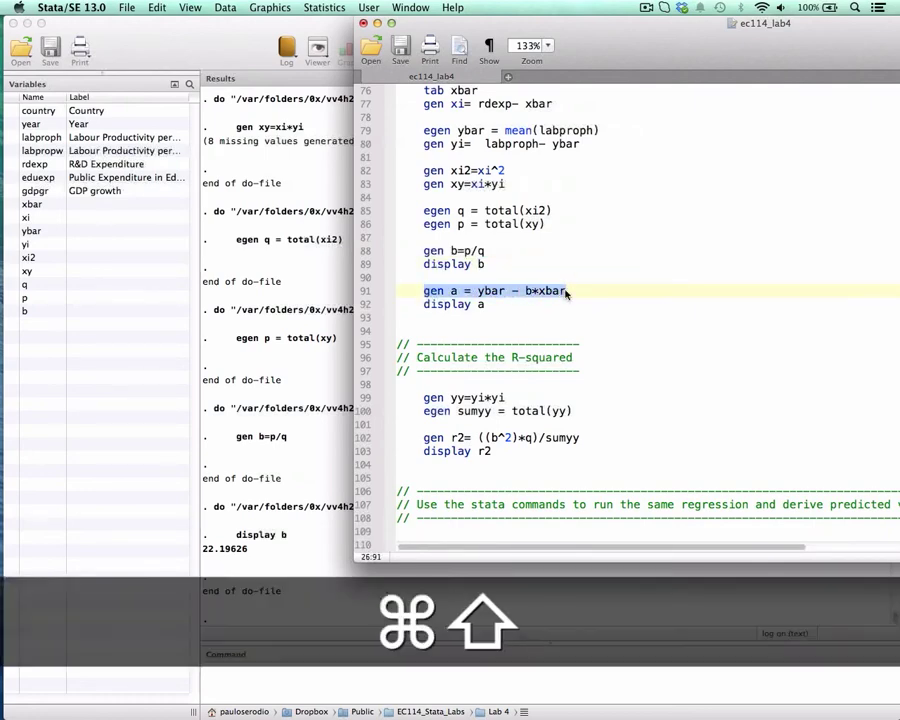
{"action": "key", "text": "super+shift+d"}
{"action": "left_click_drag", "start_coordinate": [425, 304], "coordinate": [485, 304]}
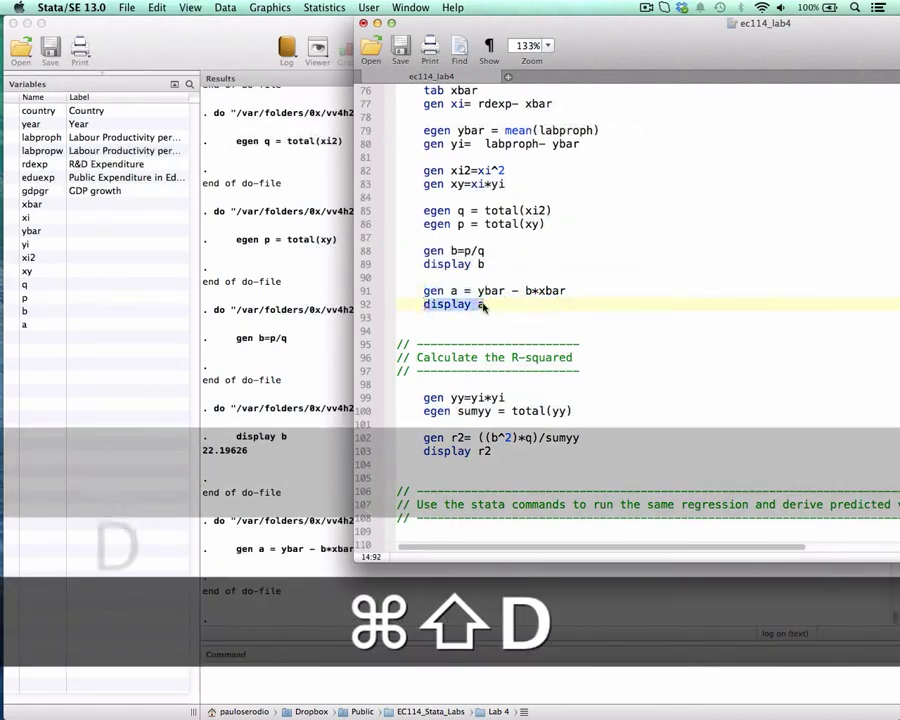
{"action": "key", "text": "super+shift+d"}
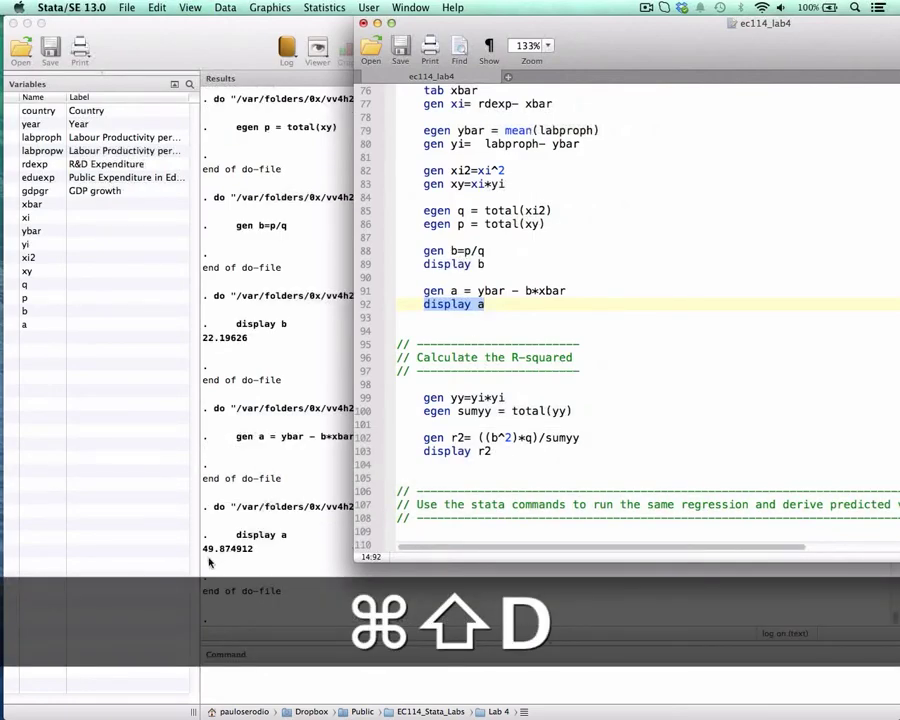
Switch to EC114 Stata Lab 3.pdf in Preview, mark b² in the R² formula on page 12, and close the PDF.
{"action": "scroll", "coordinate": [567, 309], "scroll_direction": "down", "scroll_amount": 2}
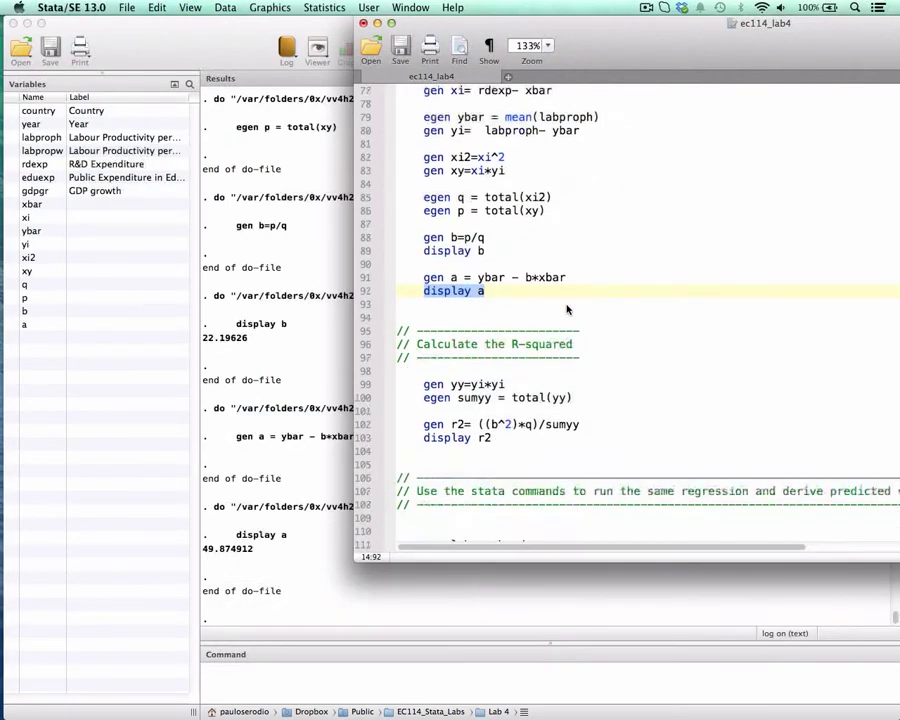
{"action": "scroll", "coordinate": [567, 309], "scroll_direction": "down", "scroll_amount": 3}
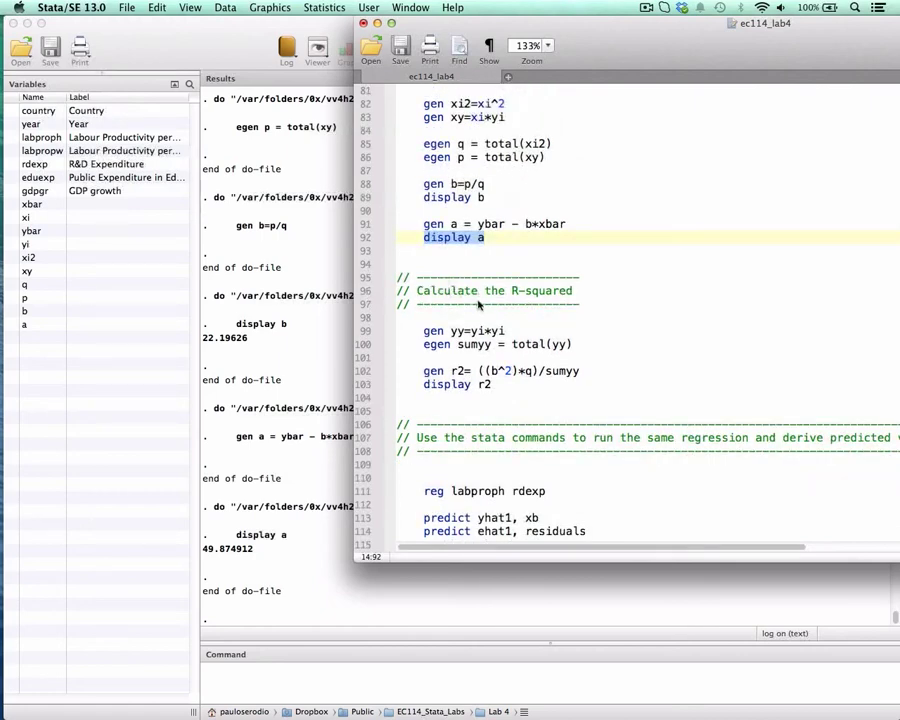
{"action": "scroll", "coordinate": [576, 320], "scroll_direction": "down", "scroll_amount": 1}
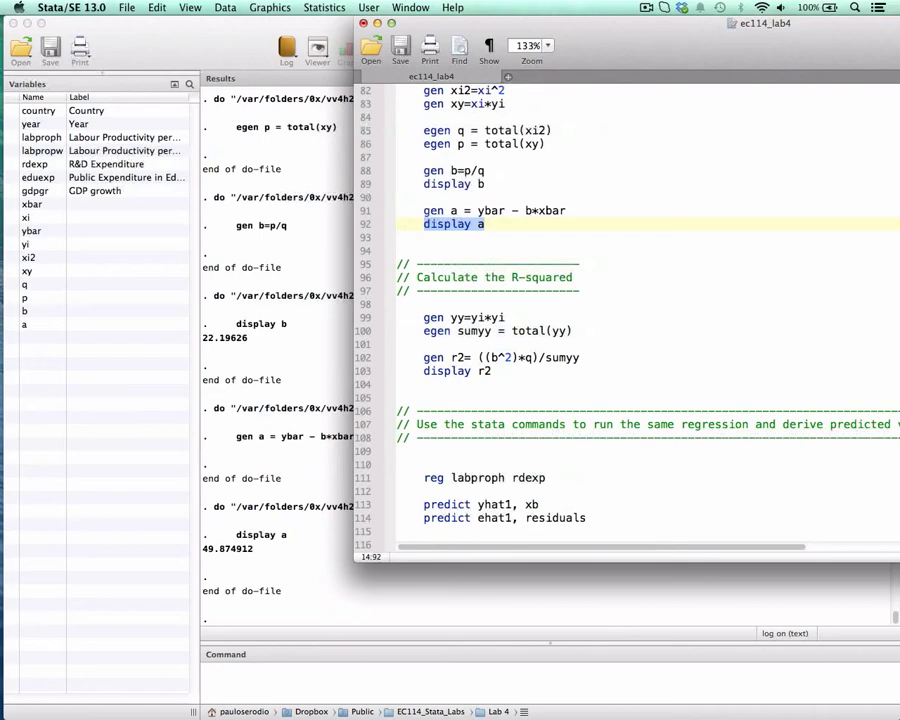
{"action": "left_click_drag", "start_coordinate": [899, 50], "coordinate": [517, 62]}
{"action": "scroll", "coordinate": [505, 182], "scroll_direction": "down", "scroll_amount": 2}
{"action": "scroll", "coordinate": [505, 186], "scroll_direction": "down", "scroll_amount": 1}
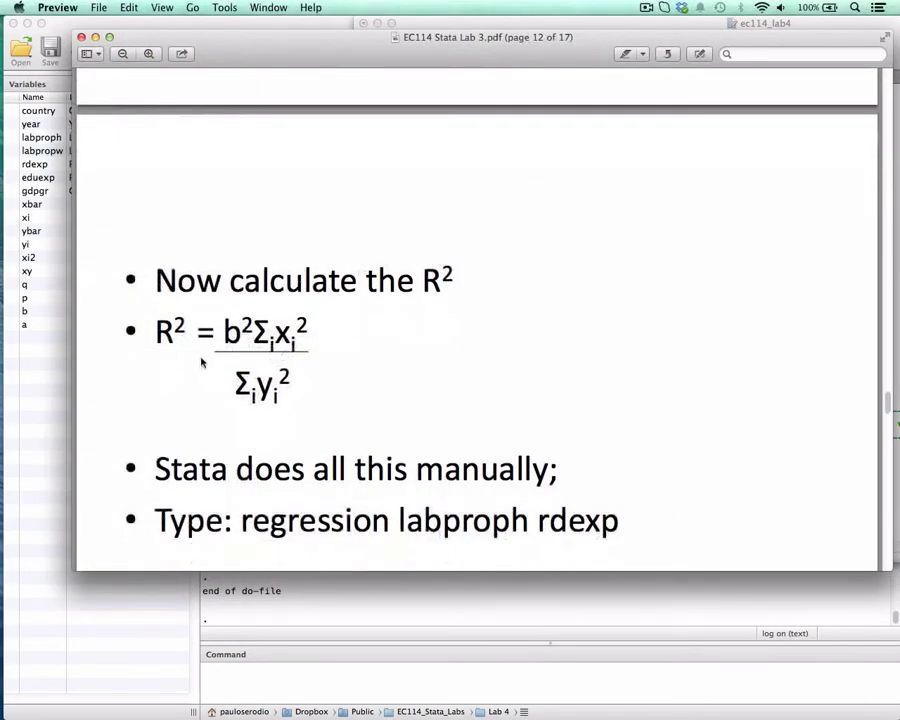
{"action": "left_click_drag", "start_coordinate": [222, 330], "coordinate": [247, 328]}
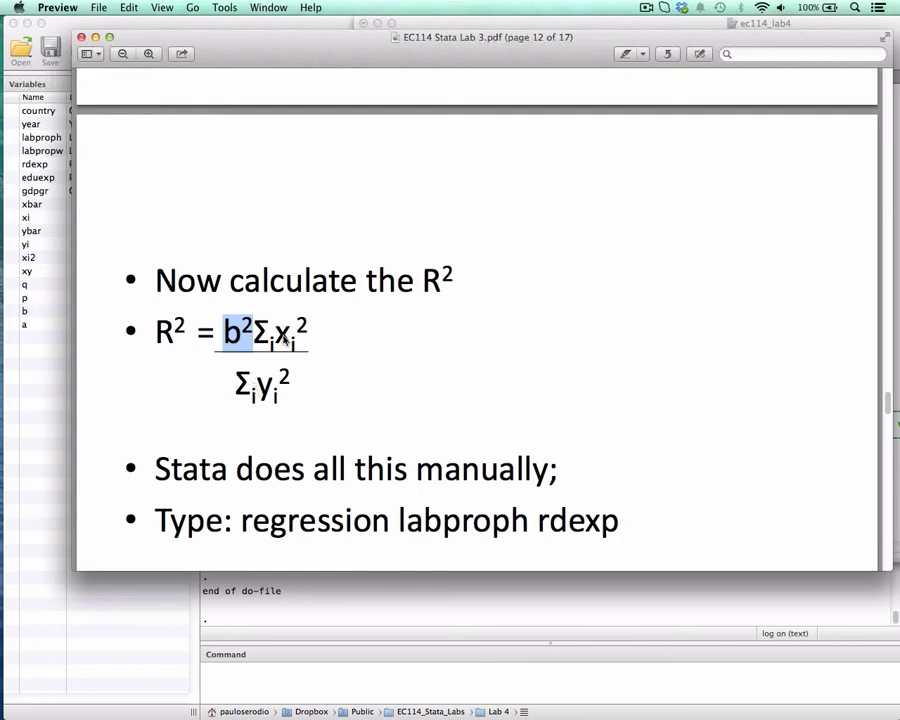
{"action": "left_click", "coordinate": [82, 38]}
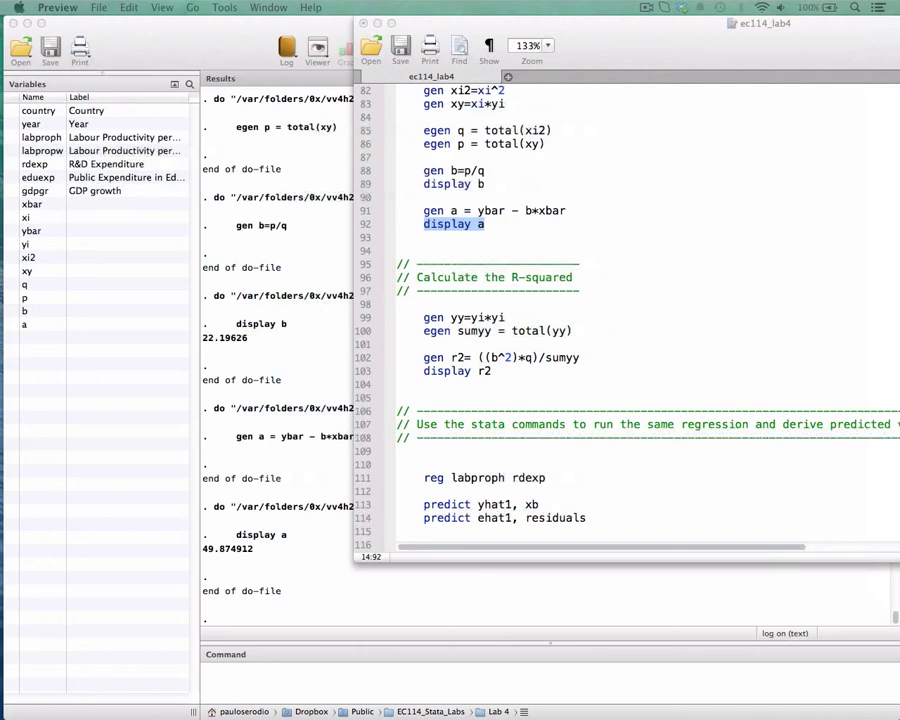
Run "gen yy=yi*yi" on line 99 to create the squared y deviations, and mark the yi*yi product.
{"action": "scroll", "coordinate": [450, 380], "scroll_direction": "down", "scroll_amount": 2}
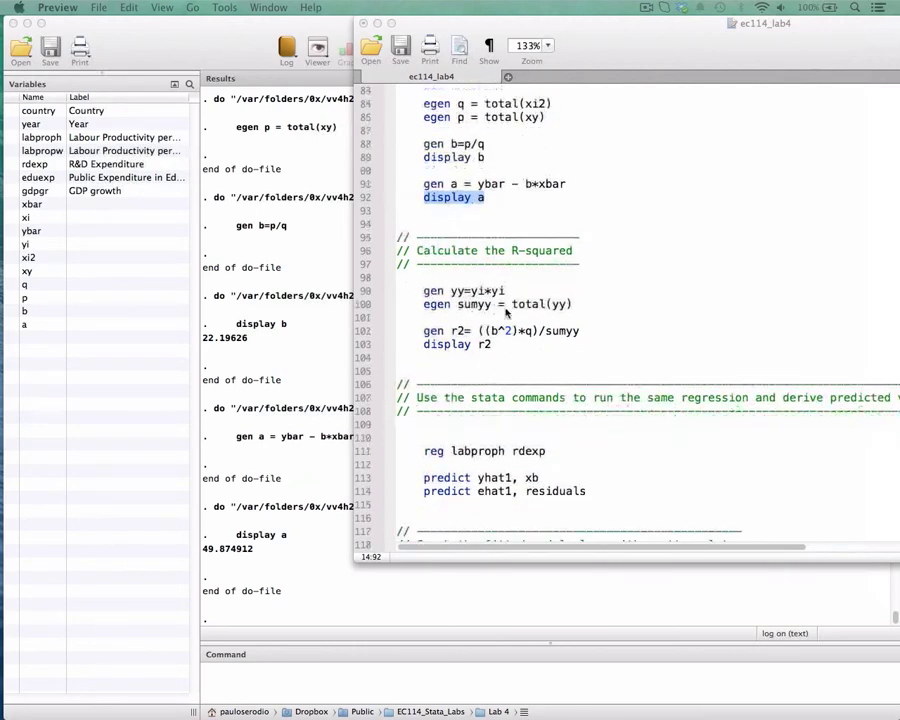
{"action": "left_click", "coordinate": [490, 294]}
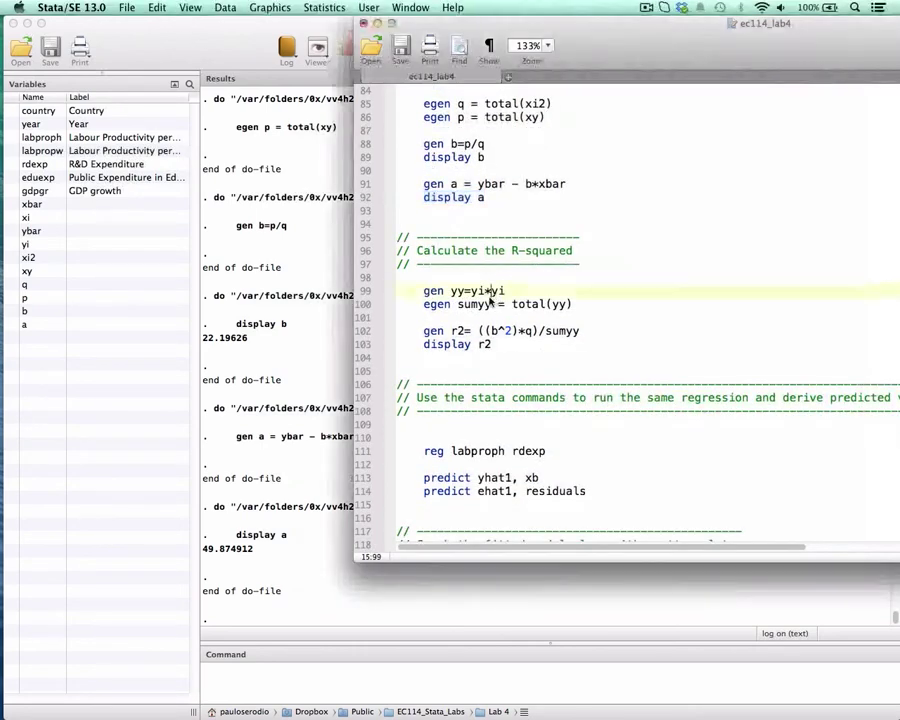
{"action": "left_click", "coordinate": [420, 306]}
{"action": "left_click_drag", "start_coordinate": [423, 291], "coordinate": [514, 291]}
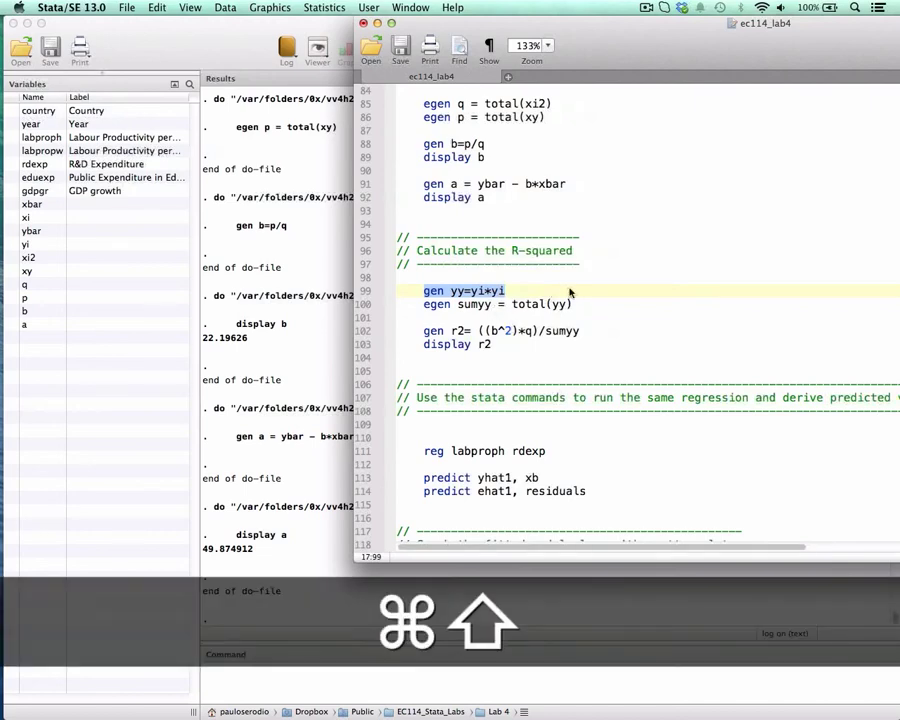
{"action": "key", "text": "super+shift+d"}
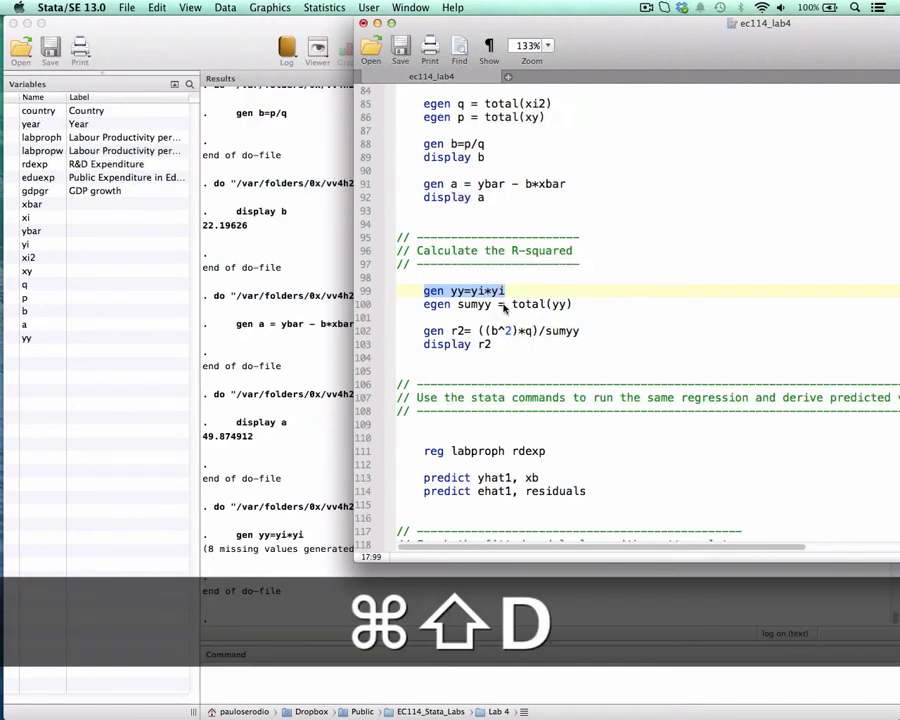
{"action": "left_click_drag", "start_coordinate": [471, 292], "coordinate": [506, 292]}
Run "egen sumyy = total(yy)" on line 100 to total the squared y deviations.
{"action": "scroll", "coordinate": [521, 344], "scroll_direction": "up", "scroll_amount": 3}
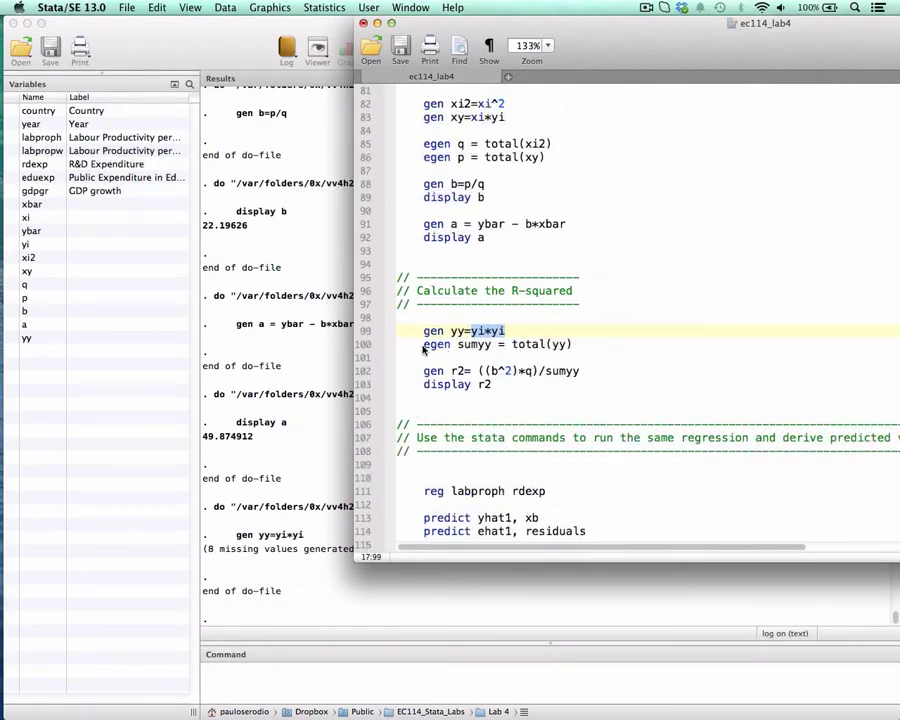
{"action": "left_click_drag", "start_coordinate": [423, 347], "coordinate": [586, 349]}
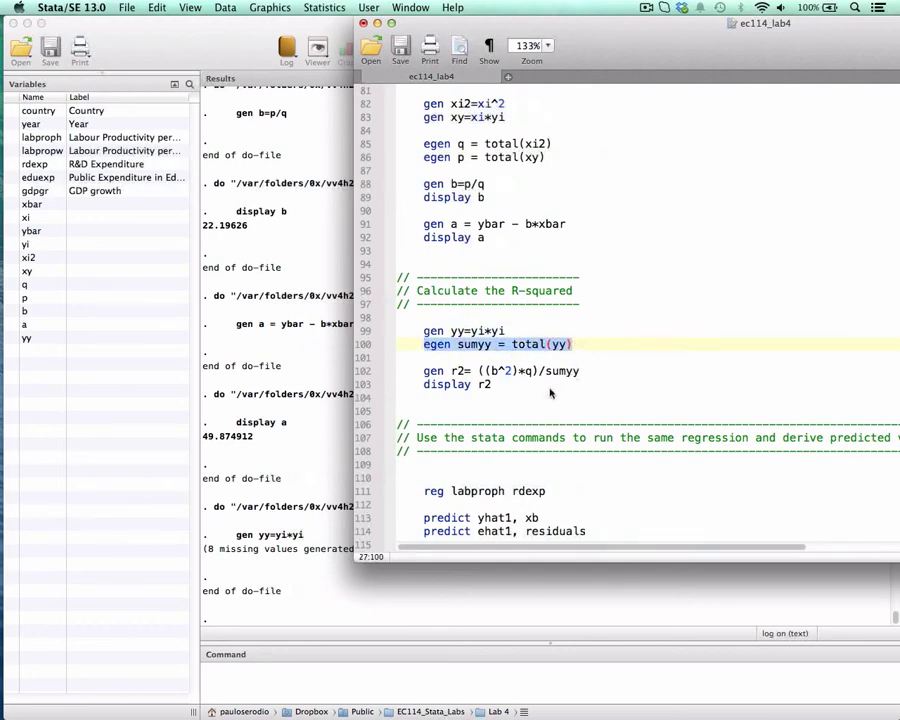
{"action": "double_click", "coordinate": [516, 344]}
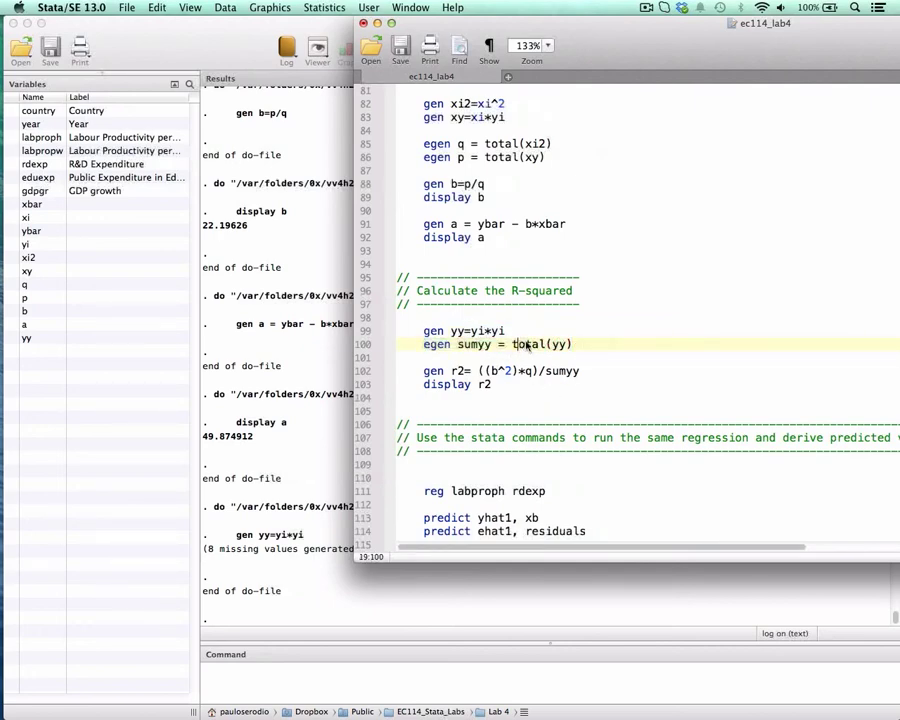
{"action": "left_click_drag", "start_coordinate": [423, 348], "coordinate": [586, 345]}
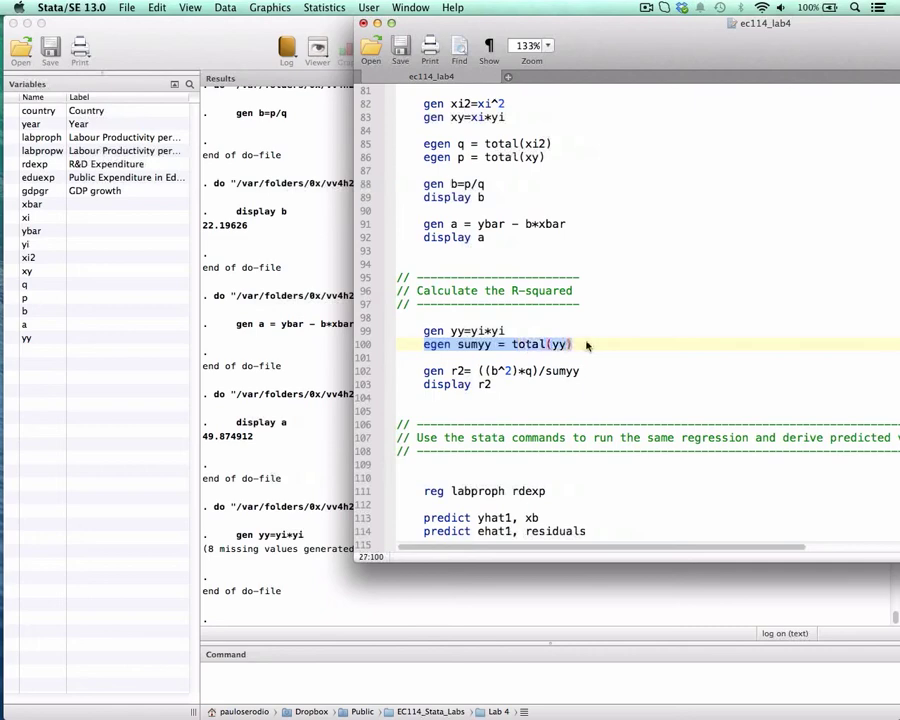
{"action": "key", "text": "super+shift+d"}
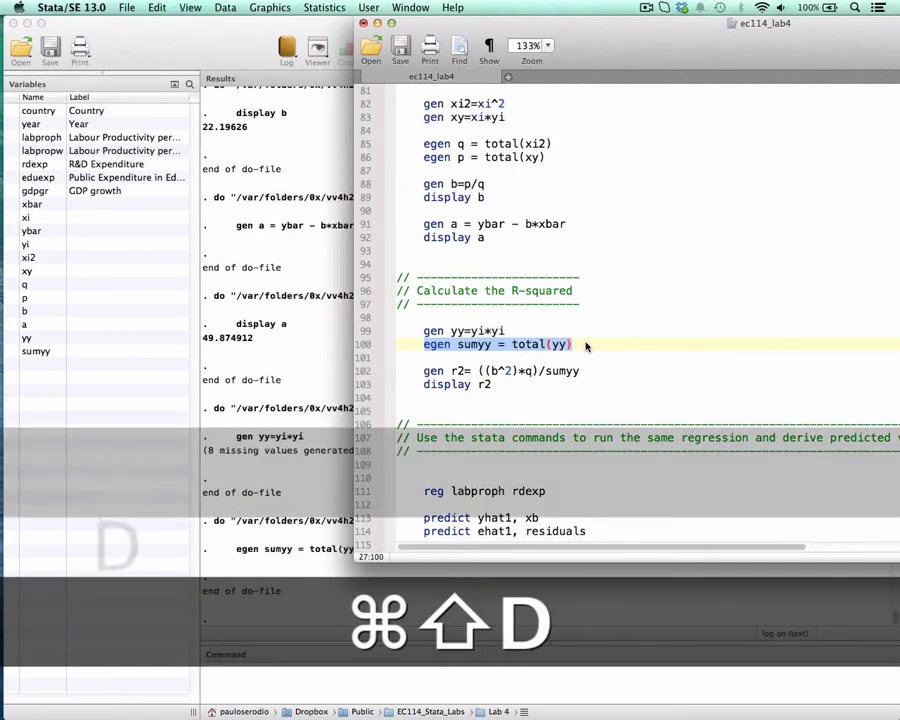
Run "gen r2= ((b^2)*q)/sumyy" and "display r2" on lines 102 and 103 to compute and show the R-squared.
{"action": "scroll", "coordinate": [586, 346], "scroll_direction": "down", "scroll_amount": 2}
{"action": "left_click_drag", "start_coordinate": [423, 331], "coordinate": [582, 333]}
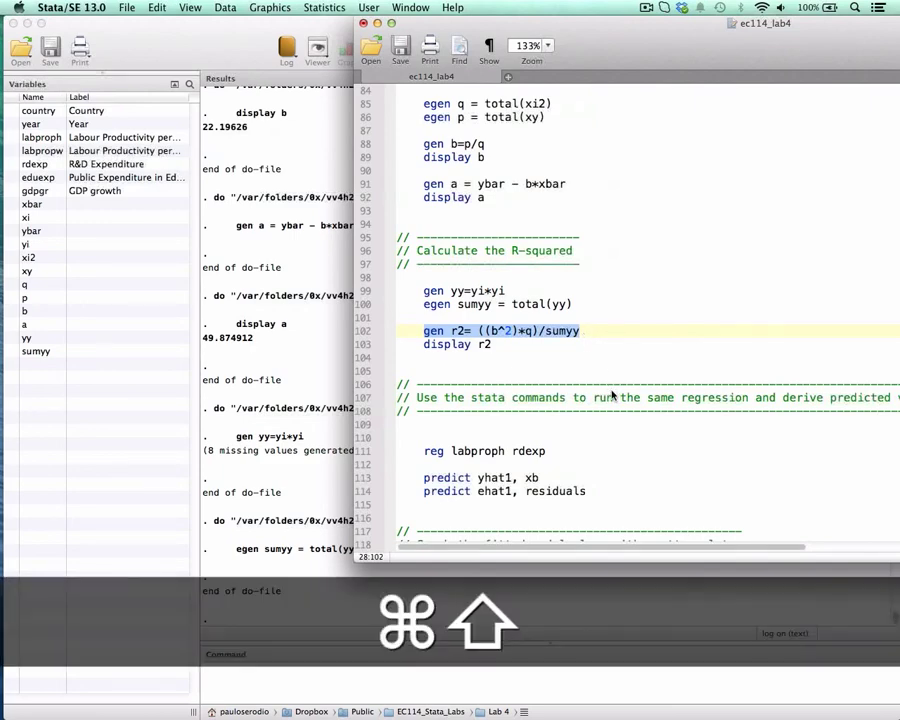
{"action": "key", "text": "super+shift+d"}
{"action": "scroll", "coordinate": [613, 395], "scroll_direction": "down", "scroll_amount": 1}
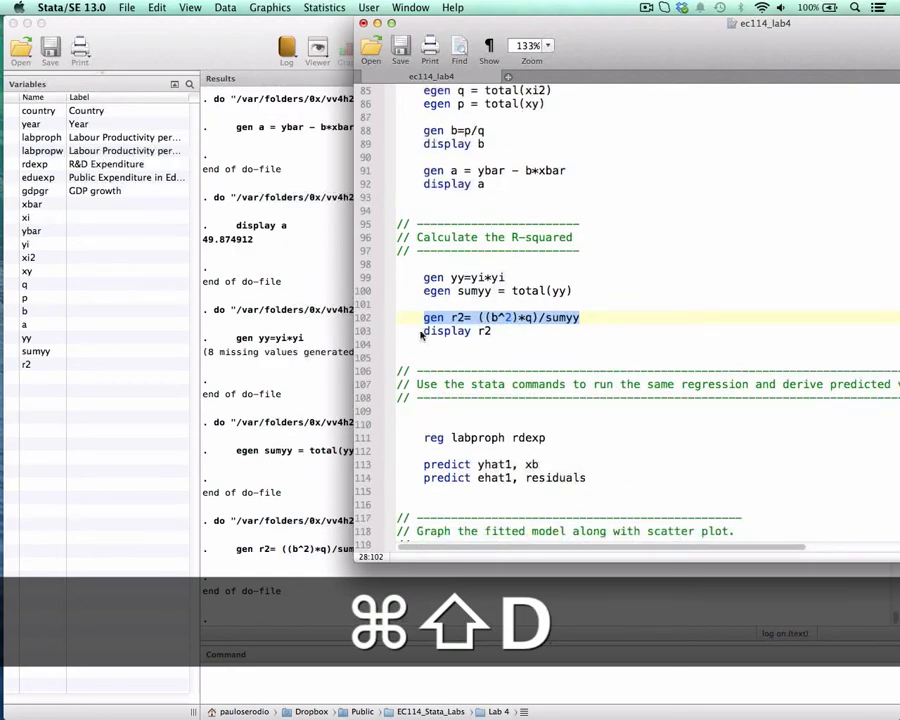
{"action": "left_click_drag", "start_coordinate": [423, 331], "coordinate": [492, 332]}
{"action": "key", "text": "super+shift+d"}
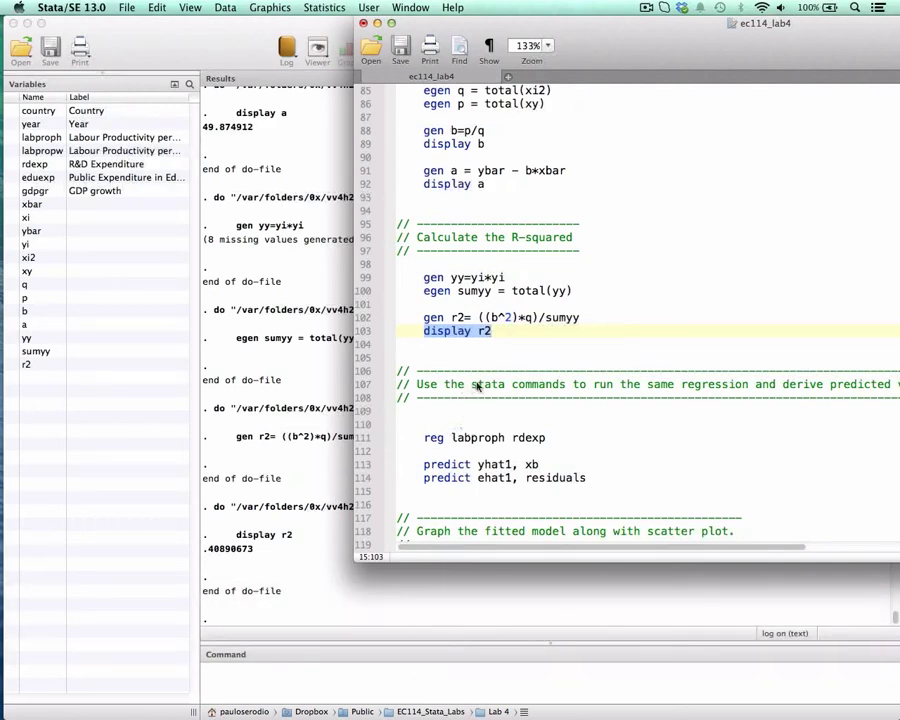
Run "reg labproph rdexp" on line 111 of the do-file to estimate the regression.
{"action": "scroll", "coordinate": [478, 382], "scroll_direction": "down", "scroll_amount": 4}
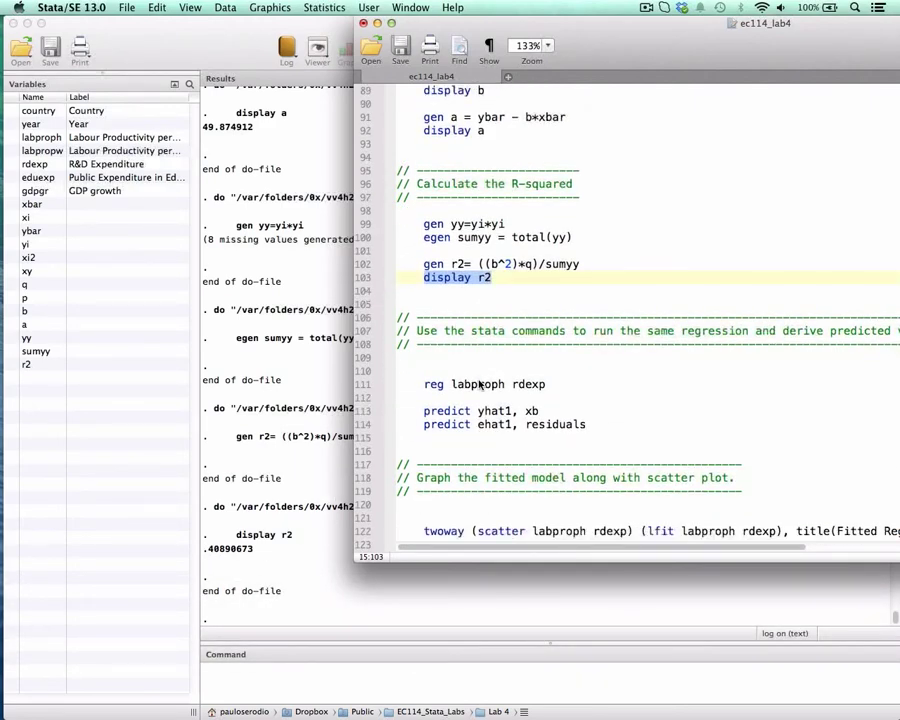
{"action": "left_click_drag", "start_coordinate": [424, 388], "coordinate": [558, 384]}
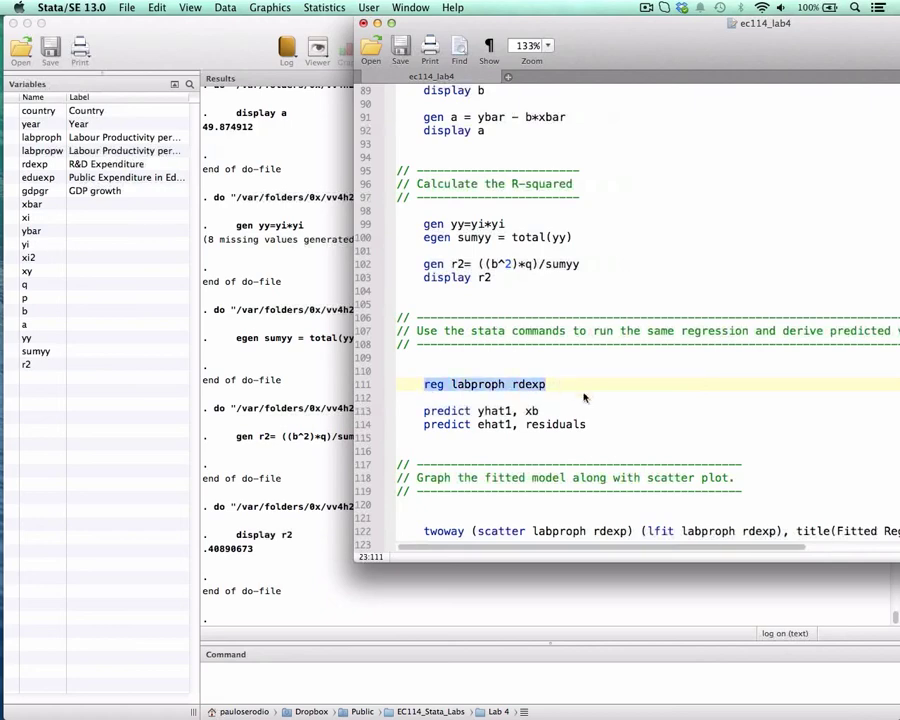
{"action": "key", "text": "super+shift+d"}
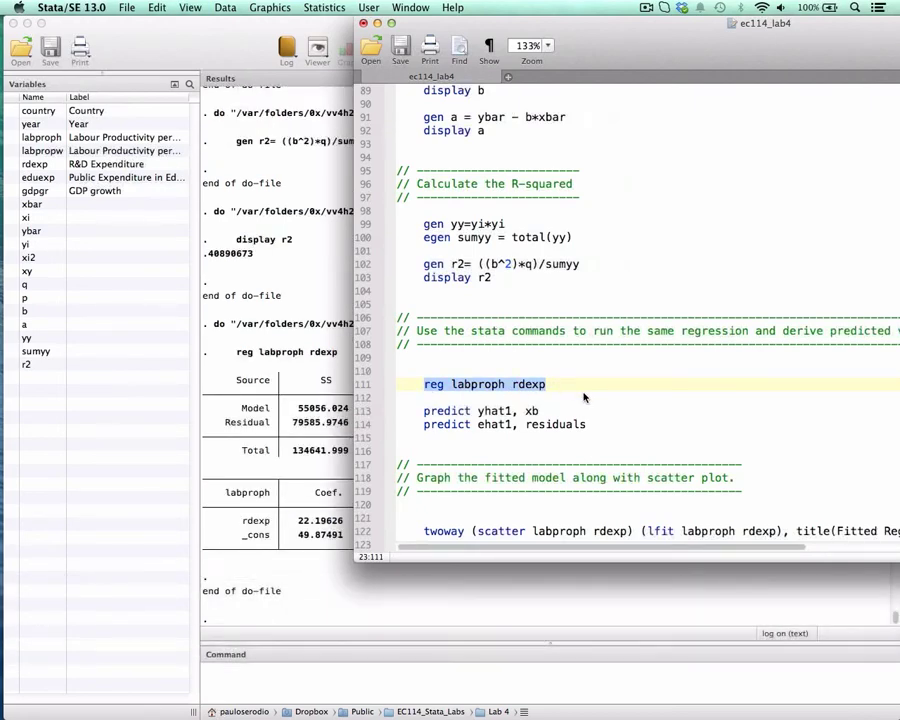
Run "display b", "display a" and "display r2" on lines 89, 92 and 103 again to list the manual estimates below the regression output.
{"action": "scroll", "coordinate": [295, 231], "scroll_direction": "up", "scroll_amount": 1}
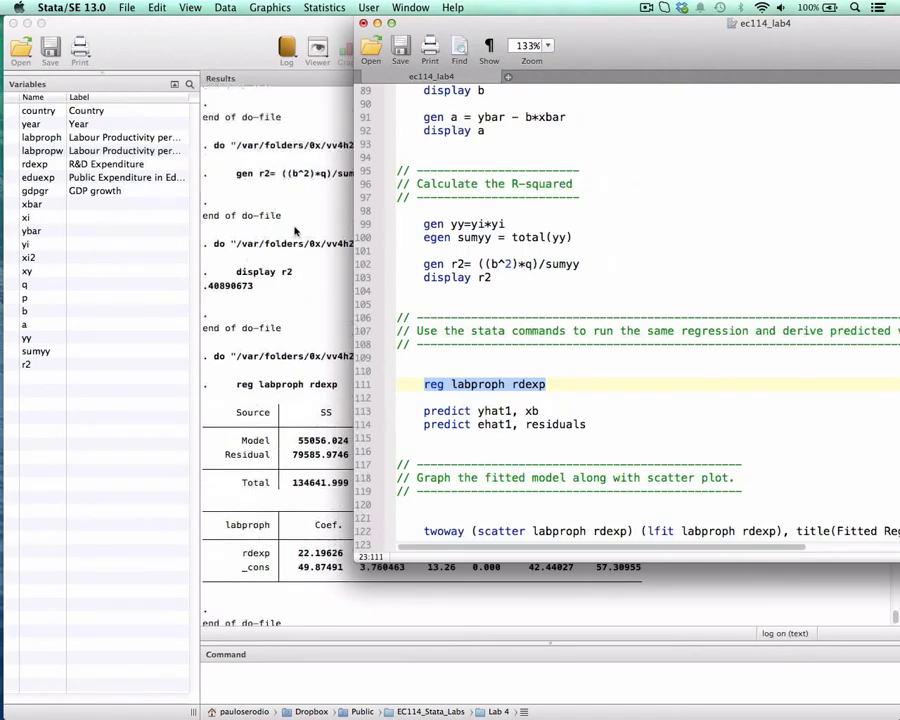
{"action": "scroll", "coordinate": [295, 231], "scroll_direction": "up", "scroll_amount": 10}
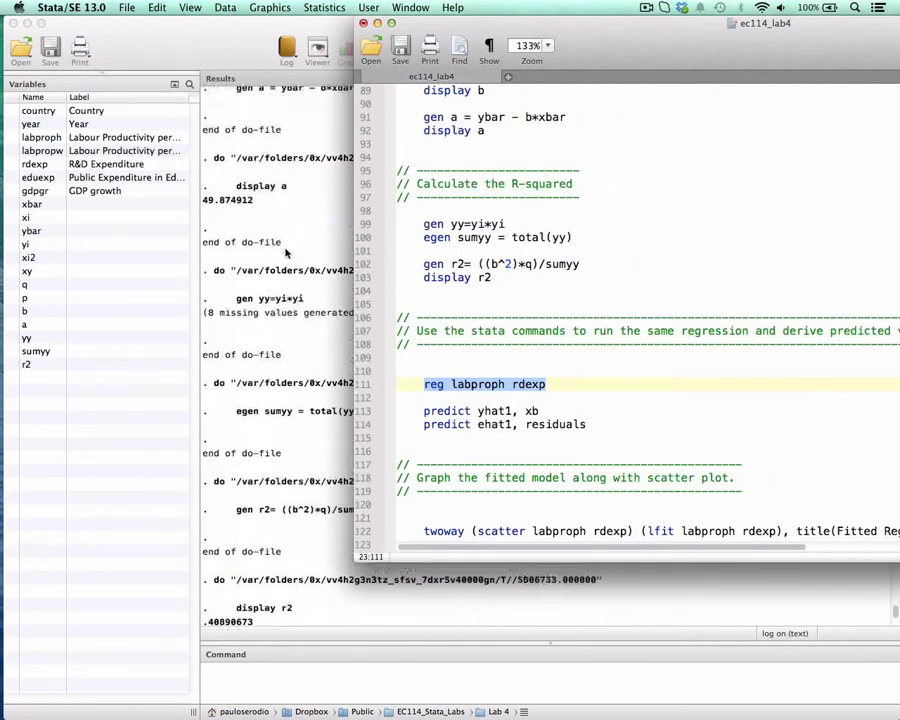
{"action": "scroll", "coordinate": [250, 246], "scroll_direction": "up", "scroll_amount": 1}
{"action": "scroll", "coordinate": [238, 230], "scroll_direction": "down", "scroll_amount": 10}
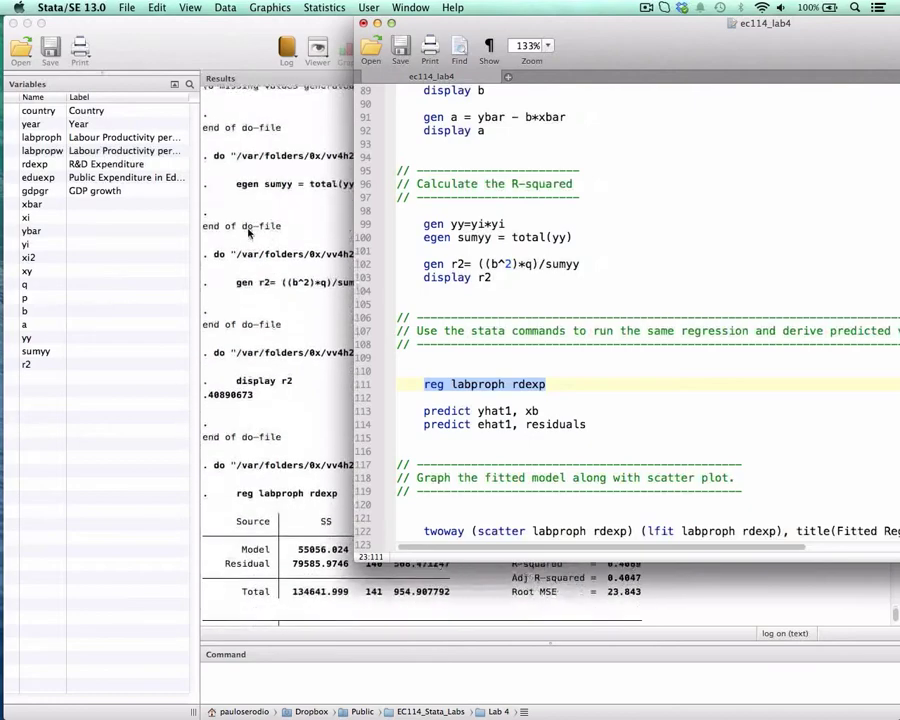
{"action": "scroll", "coordinate": [510, 314], "scroll_direction": "up", "scroll_amount": 3}
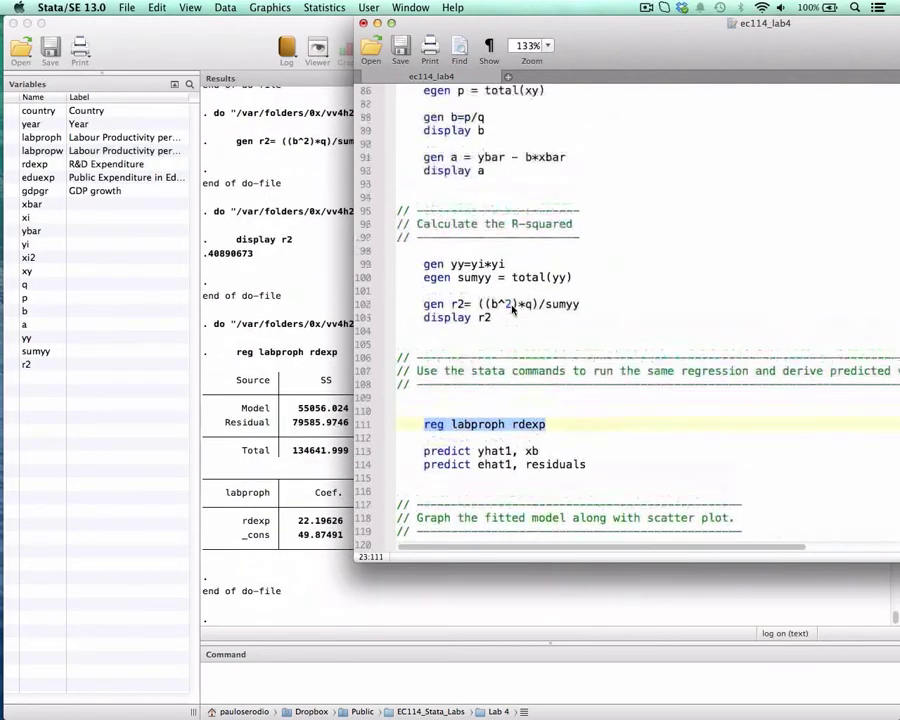
{"action": "left_click_drag", "start_coordinate": [423, 130], "coordinate": [492, 130]}
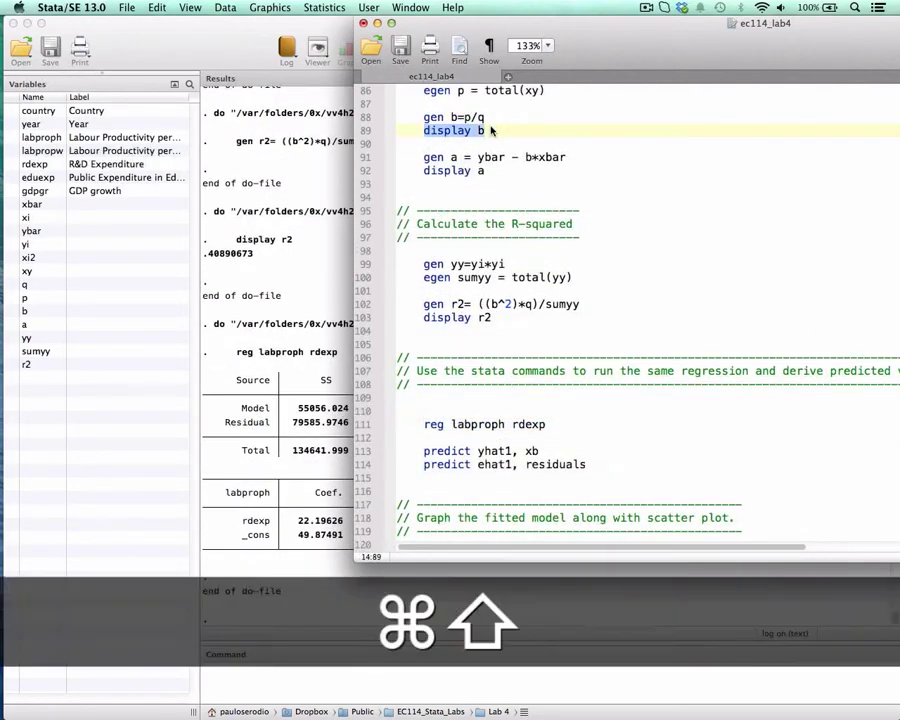
{"action": "key", "text": "super+shift+d"}
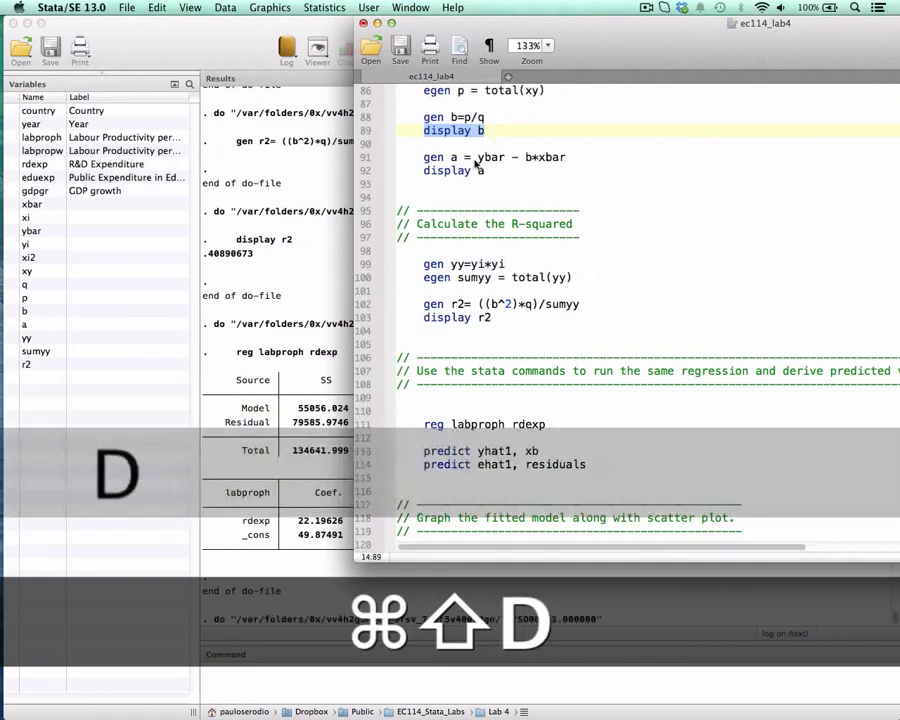
{"action": "left_click_drag", "start_coordinate": [423, 171], "coordinate": [486, 171]}
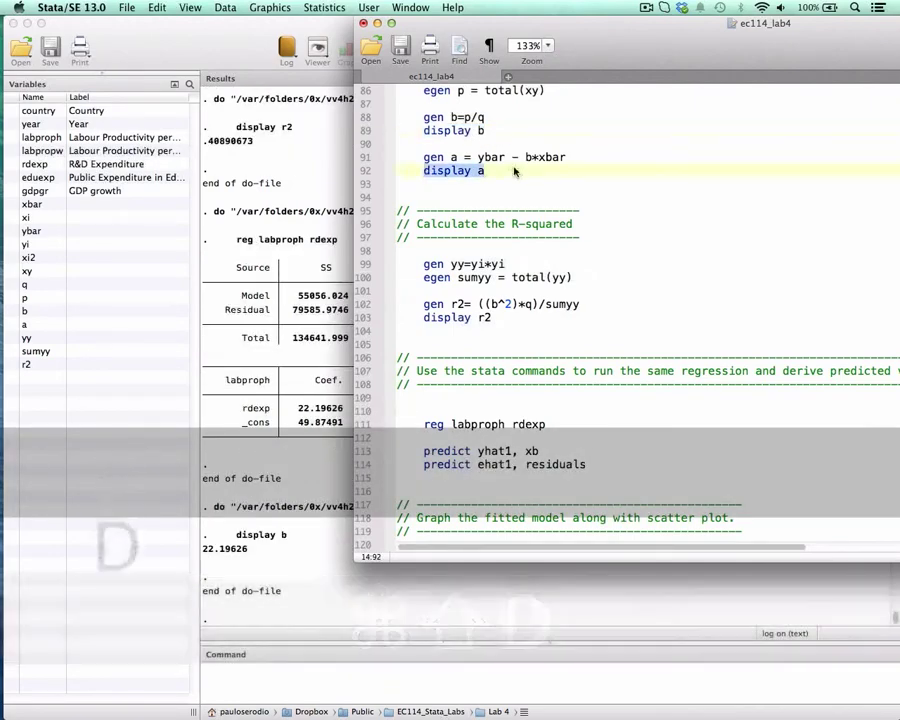
{"action": "key", "text": "super+shift+d"}
{"action": "left_click_drag", "start_coordinate": [423, 317], "coordinate": [491, 317]}
{"action": "key", "text": "super+shift+d"}
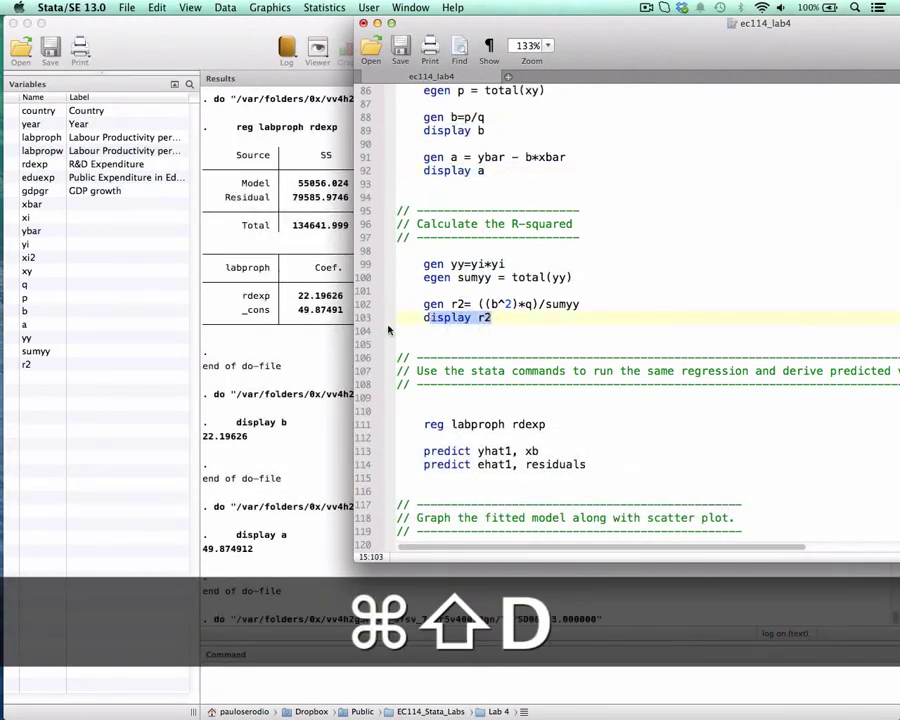
Compare the regression's R-squared, rdexp coefficient and constant with the displayed r2, b and a values, marking each pair in the results.
{"action": "left_click", "coordinate": [278, 323]}
{"action": "scroll", "coordinate": [638, 300], "scroll_direction": "up", "scroll_amount": 2}
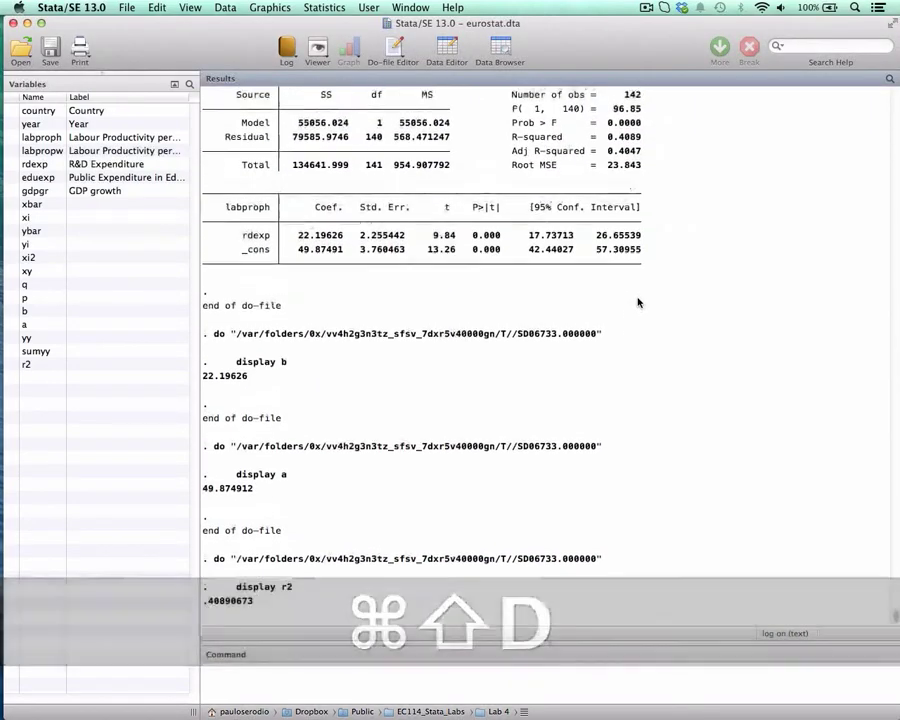
{"action": "scroll", "coordinate": [638, 302], "scroll_direction": "down", "scroll_amount": 1}
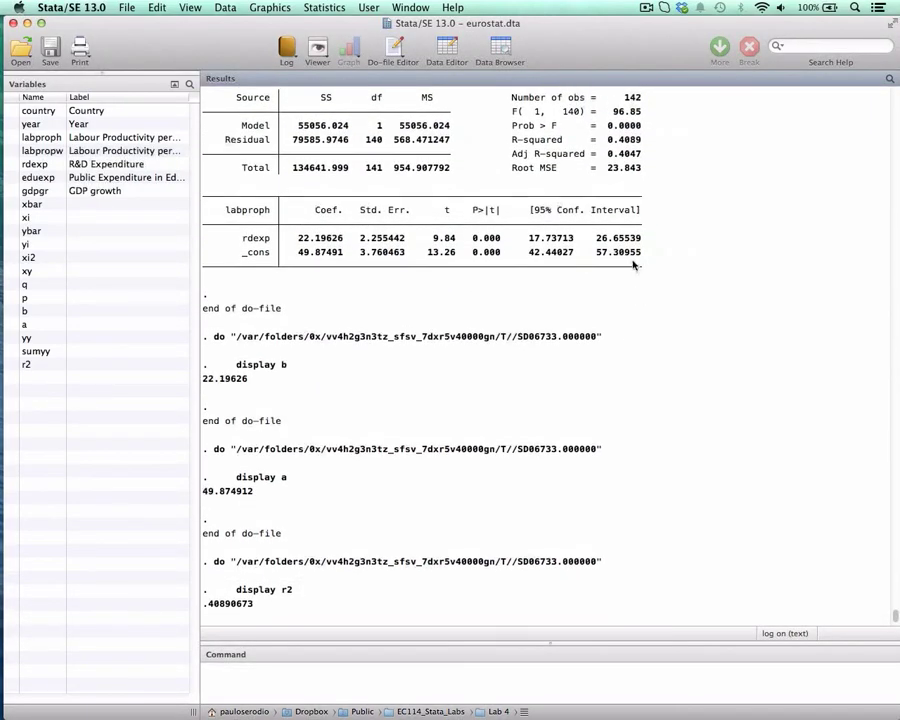
{"action": "left_click_drag", "start_coordinate": [607, 139], "coordinate": [641, 140]}
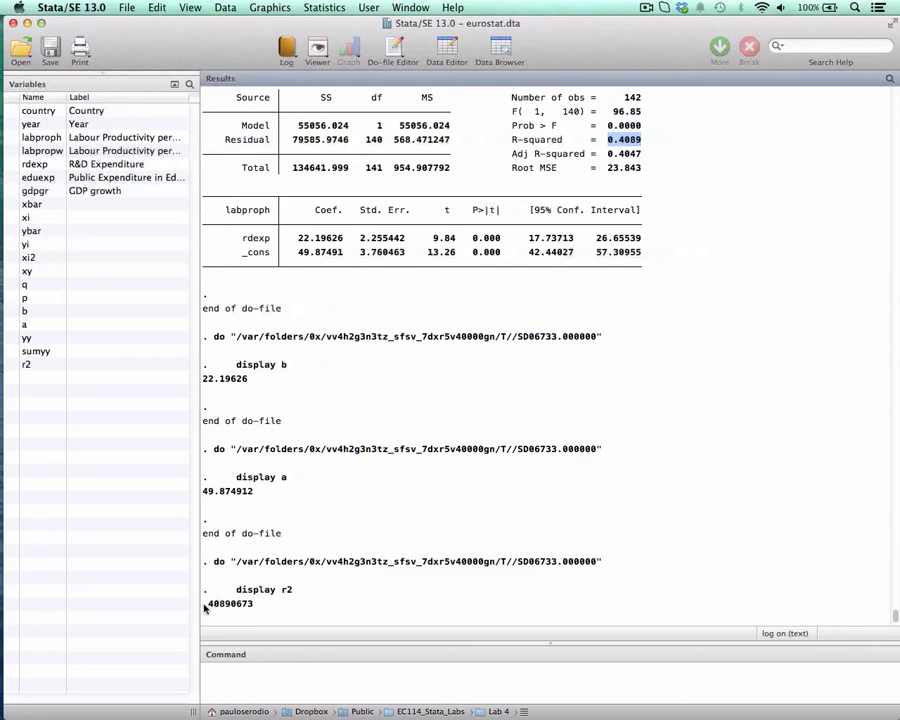
{"action": "left_click_drag", "start_coordinate": [204, 604], "coordinate": [253, 604]}
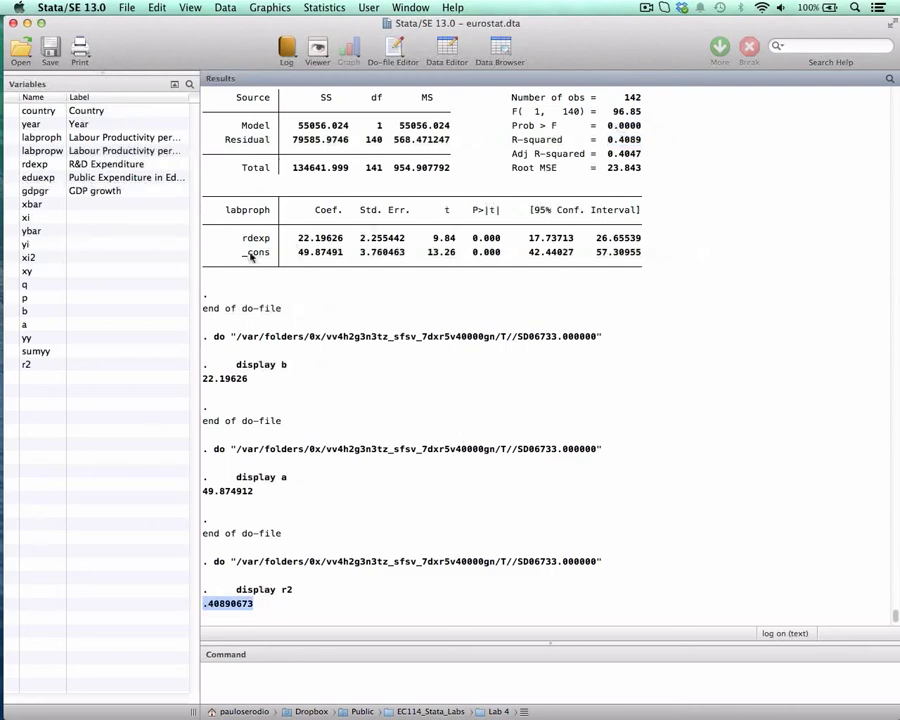
{"action": "left_click_drag", "start_coordinate": [298, 238], "coordinate": [345, 238]}
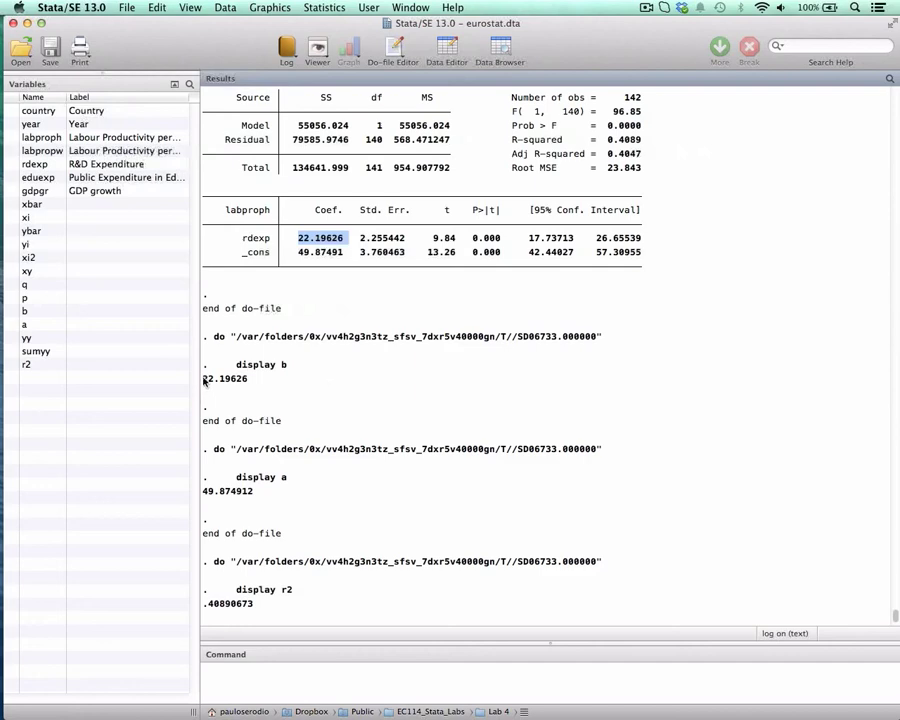
{"action": "left_click_drag", "start_coordinate": [203, 378], "coordinate": [248, 378]}
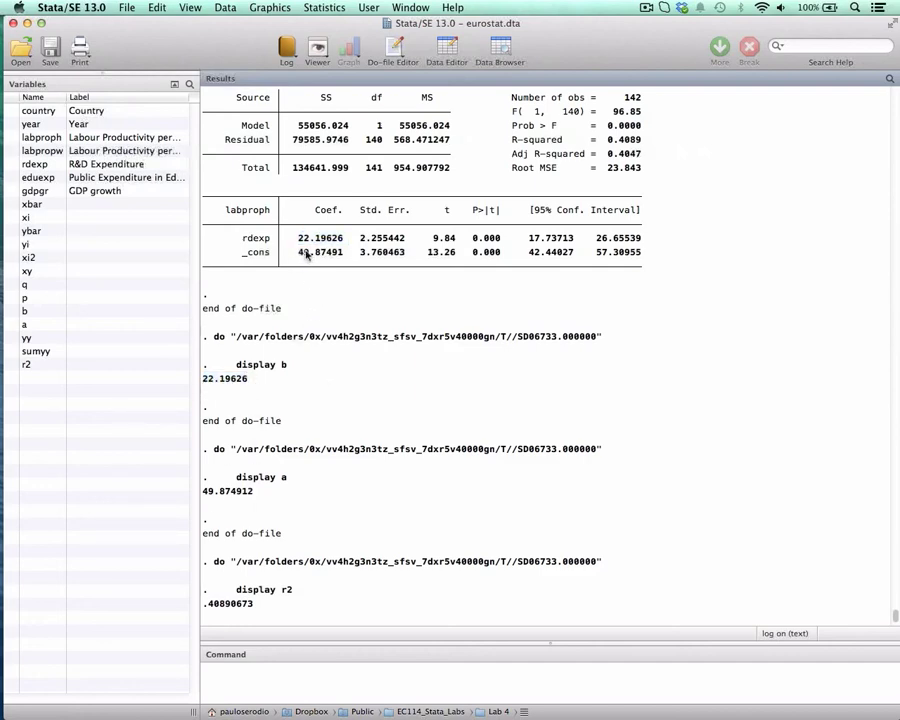
{"action": "left_click_drag", "start_coordinate": [299, 252], "coordinate": [346, 252]}
{"action": "left_click_drag", "start_coordinate": [203, 491], "coordinate": [306, 515]}
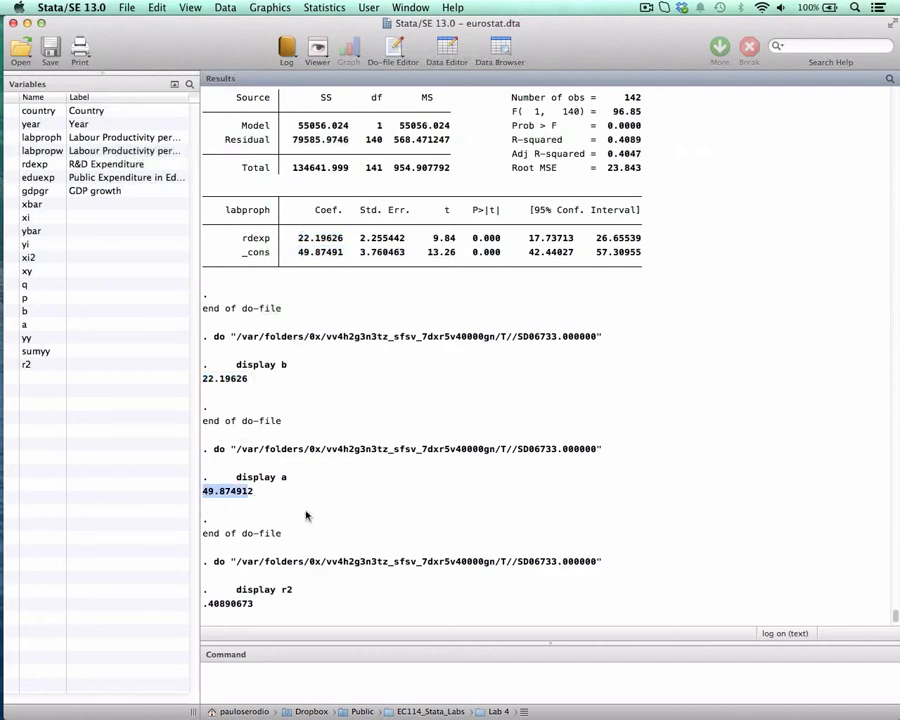
Return to the ec114_lab4 do-file, show the predict commands on lines 113 and 114, and reposition its window to uncover the variable list.
{"action": "key", "text": "ctrl+Down"}
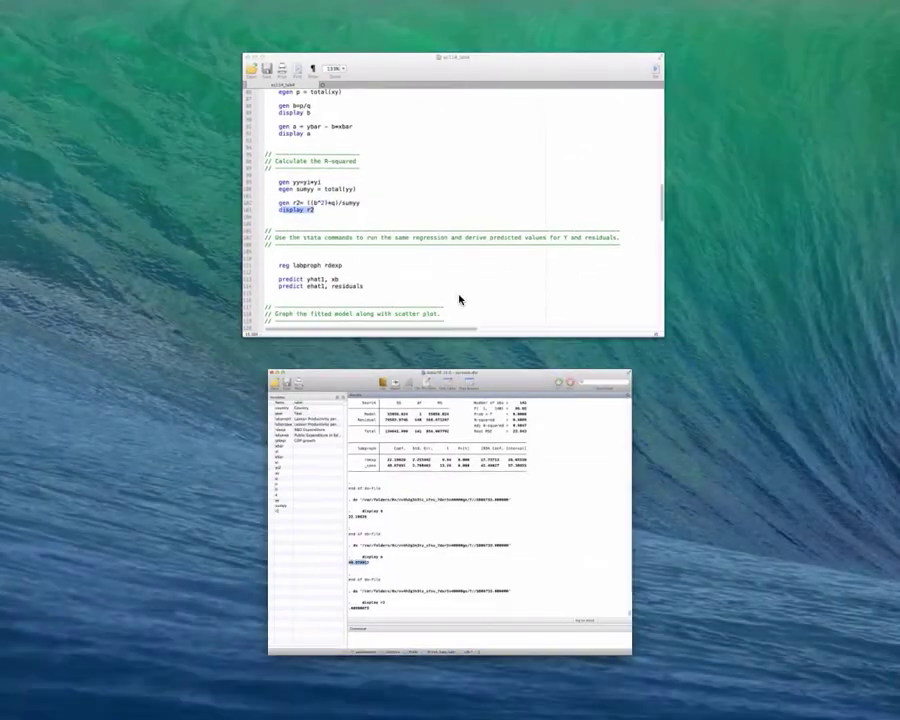
{"action": "left_click", "coordinate": [460, 300]}
{"action": "scroll", "coordinate": [479, 283], "scroll_direction": "down", "scroll_amount": 5}
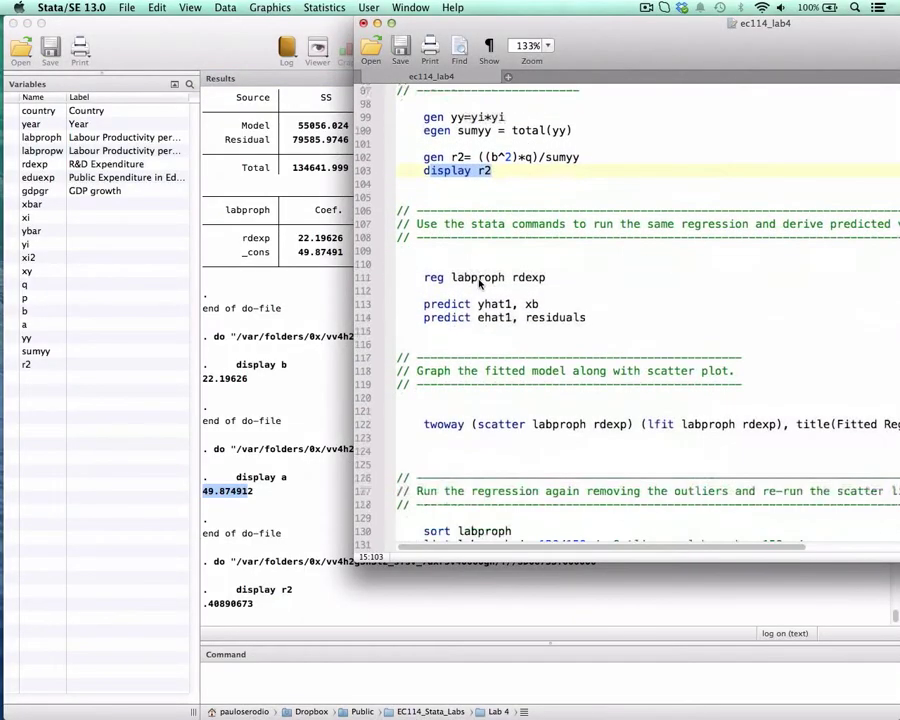
{"action": "left_click_drag", "start_coordinate": [674, 40], "coordinate": [406, 37]}
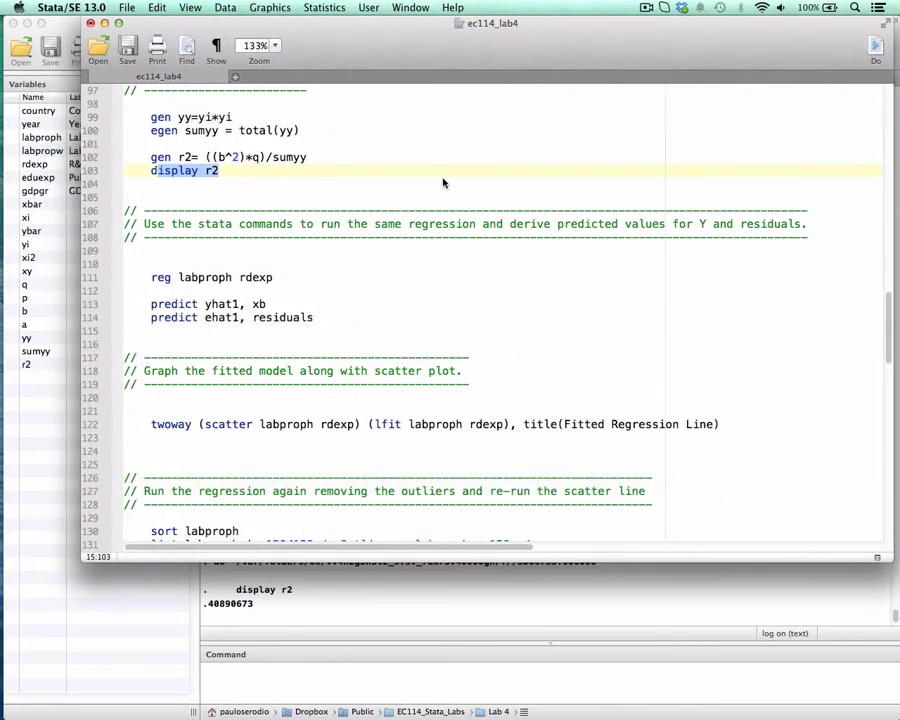
{"action": "scroll", "coordinate": [444, 183], "scroll_direction": "down", "scroll_amount": 1}
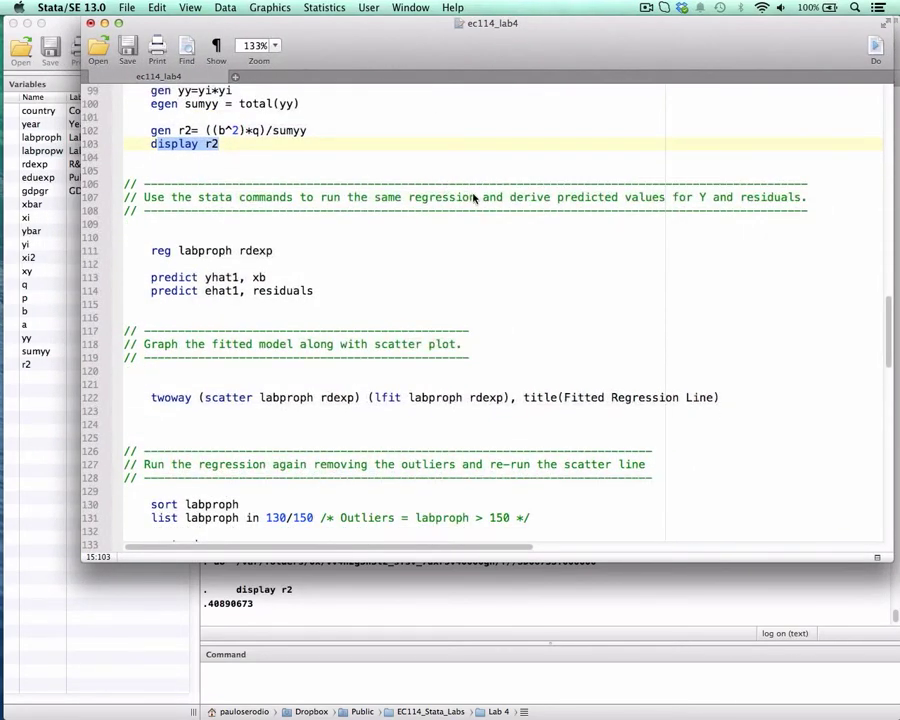
{"action": "scroll", "coordinate": [446, 205], "scroll_direction": "down", "scroll_amount": 1}
{"action": "left_click_drag", "start_coordinate": [337, 25], "coordinate": [444, 20]}
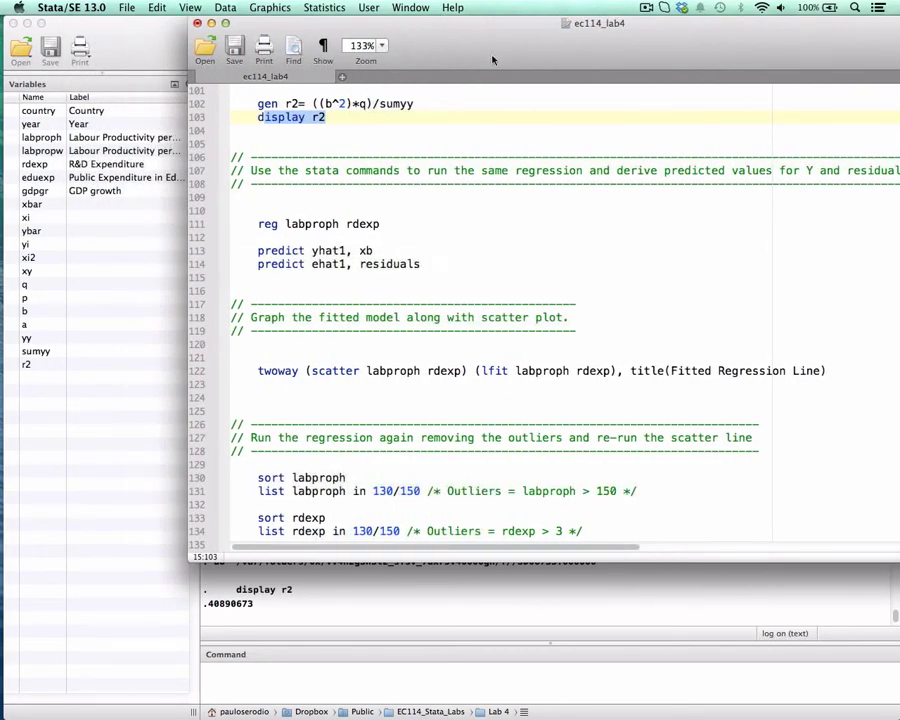
{"action": "left_click_drag", "start_coordinate": [478, 46], "coordinate": [497, 45]}
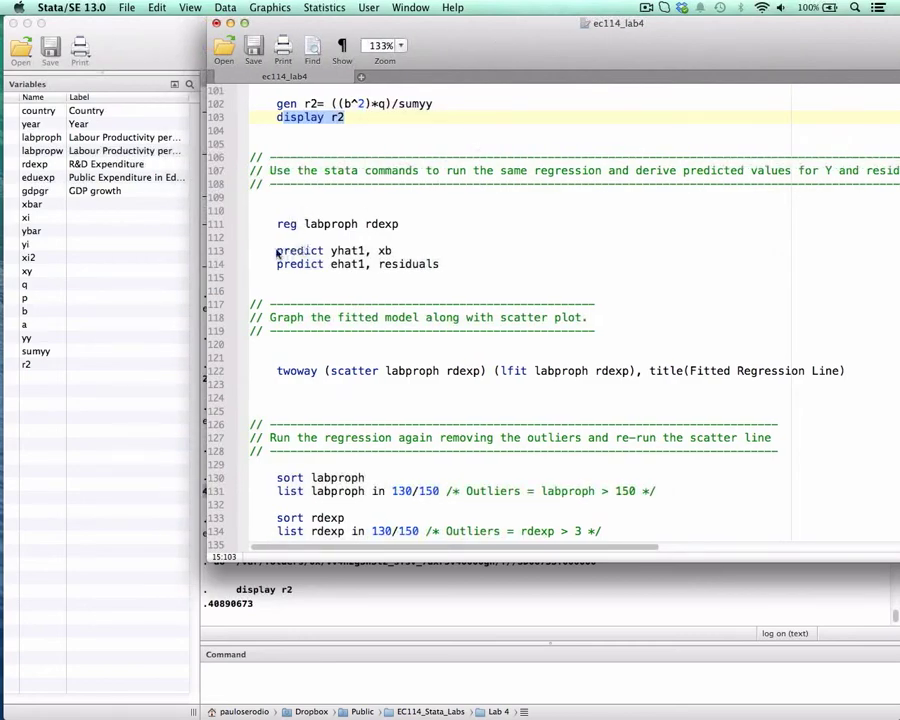
Mark predict, xb, residuals and yhat1 in turn on lines 113 and 114, with the do-file window shifted to uncover the regression results.
{"action": "left_click_drag", "start_coordinate": [278, 252], "coordinate": [403, 256]}
{"action": "left_click_drag", "start_coordinate": [435, 25], "coordinate": [608, 25]}
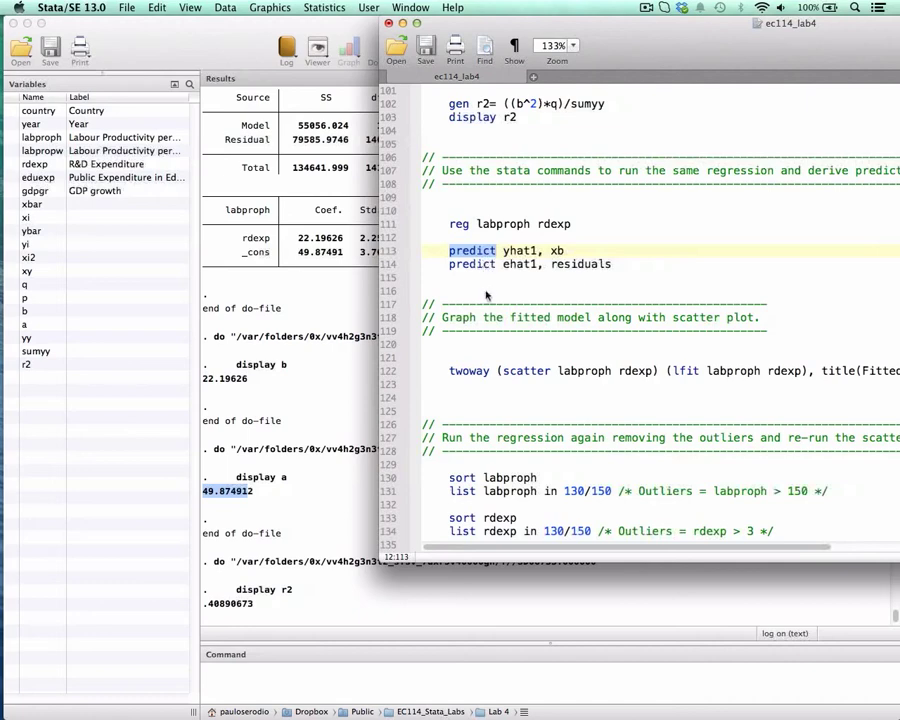
{"action": "double_click", "coordinate": [557, 251]}
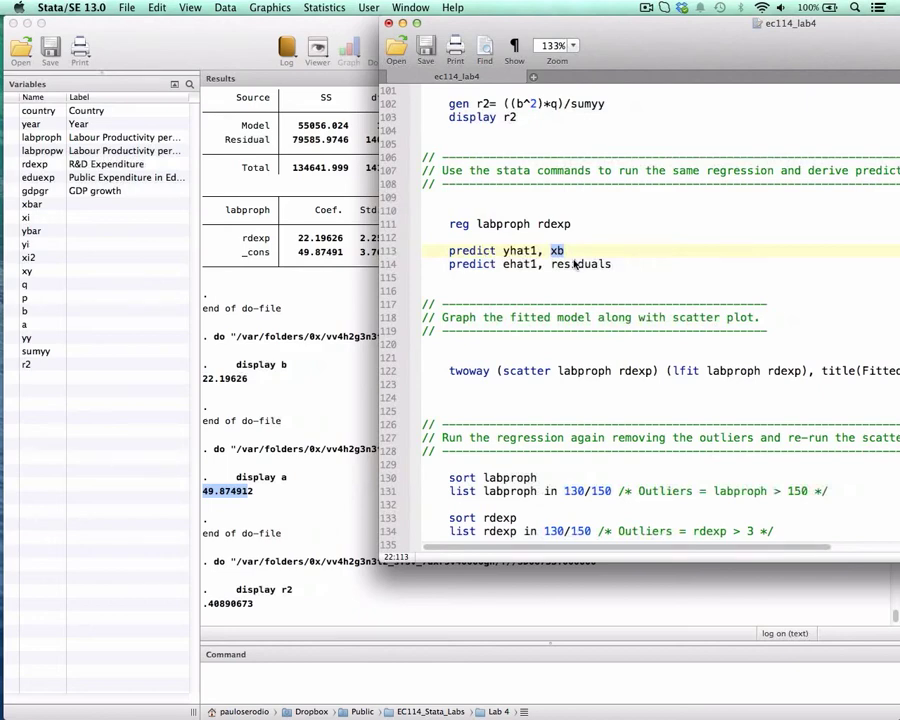
{"action": "double_click", "coordinate": [604, 263]}
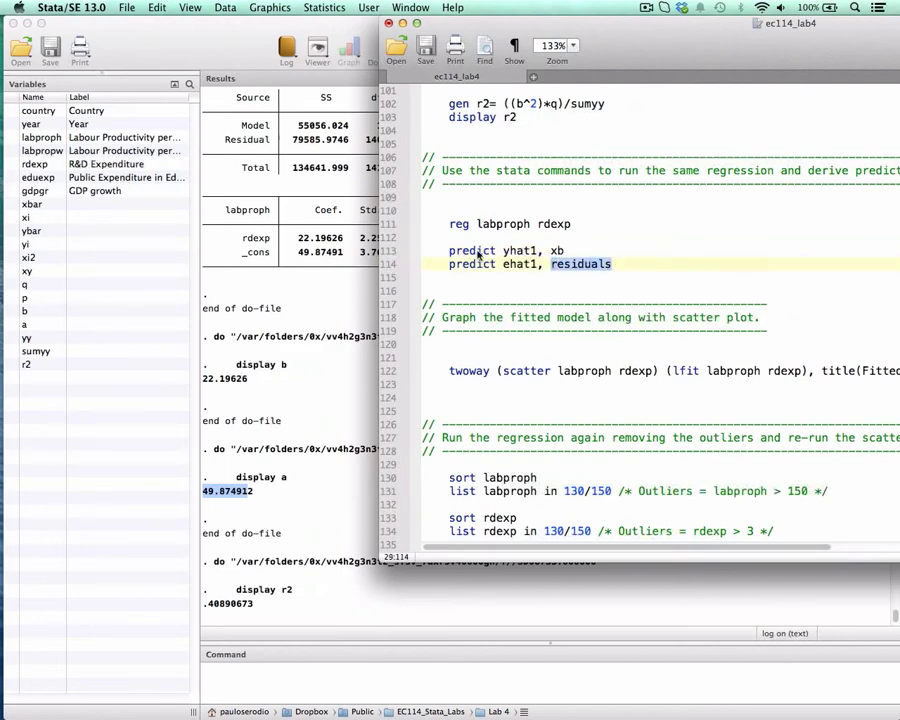
{"action": "left_click", "coordinate": [522, 256]}
{"action": "double_click", "coordinate": [524, 257]}
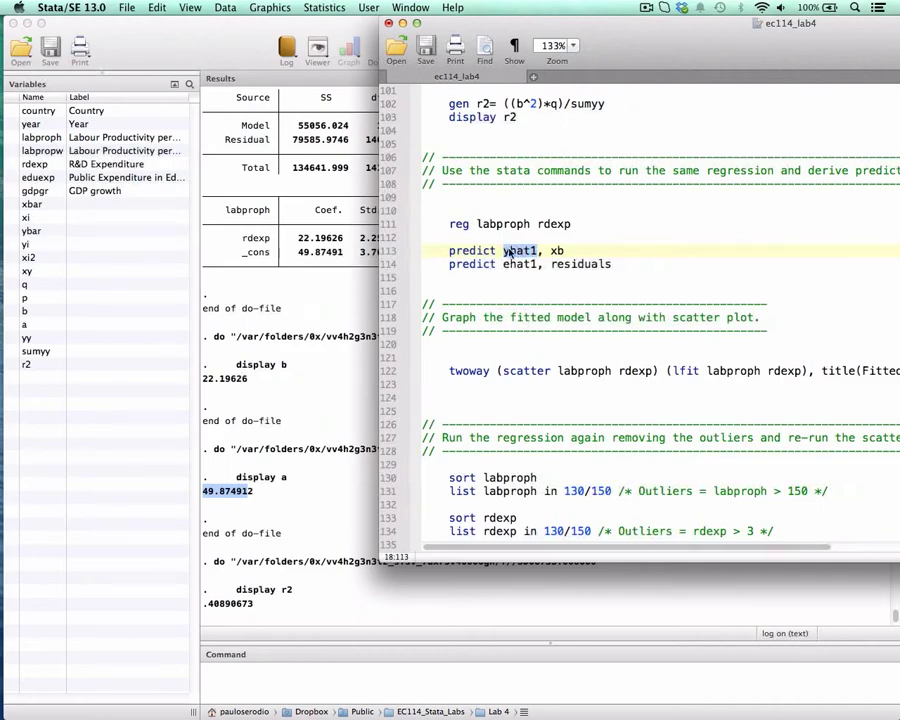
Run "predict yhat1, xb" and "predict ehat1, residuals" on lines 113 and 114 to create the fitted values and residuals.
{"action": "left_click_drag", "start_coordinate": [449, 252], "coordinate": [583, 253]}
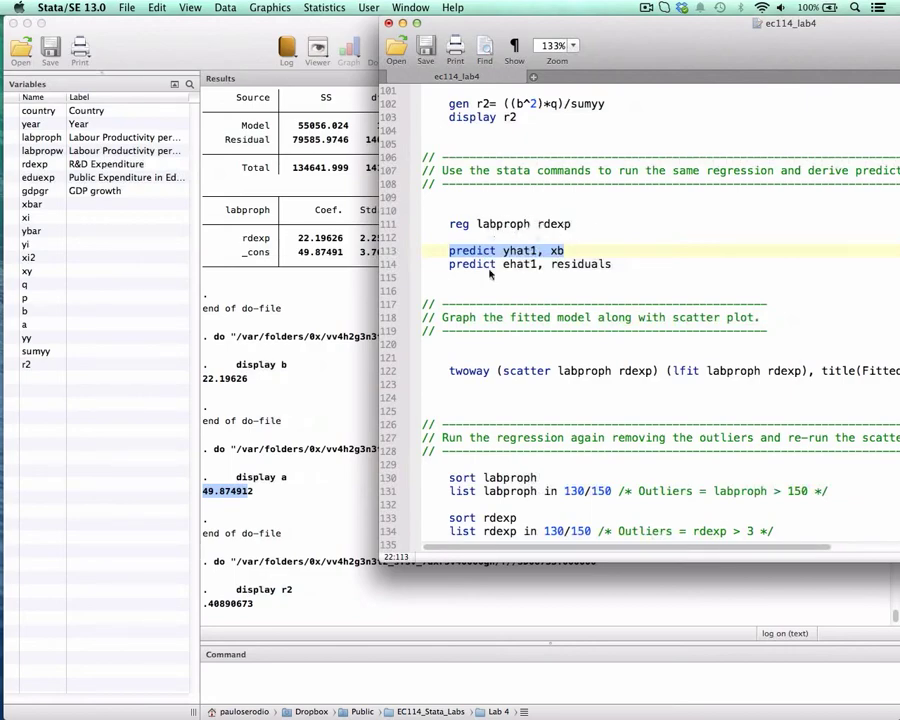
{"action": "key", "text": "super+shift+d"}
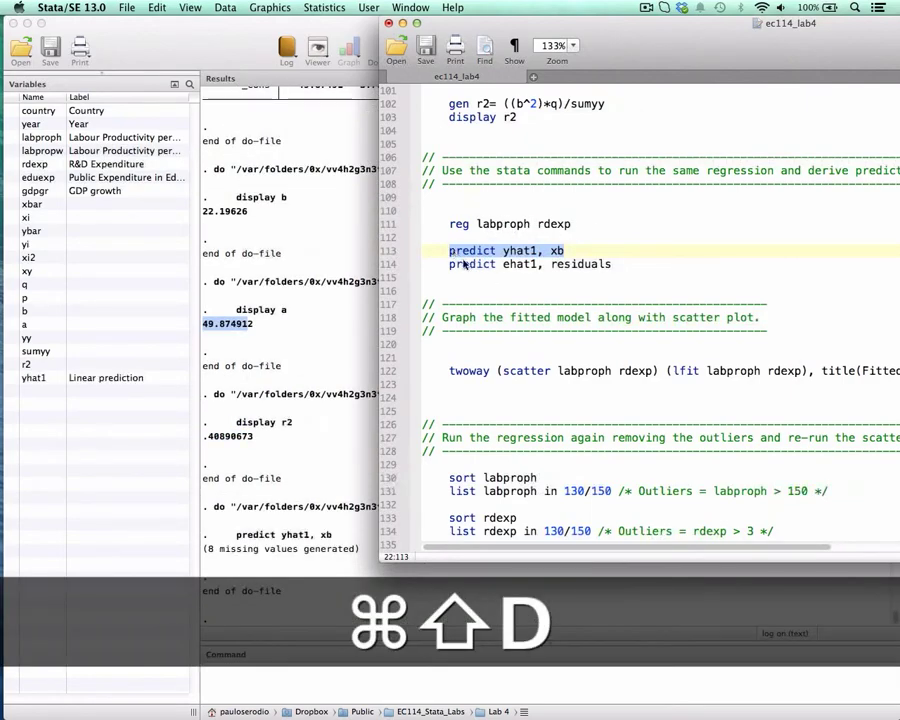
{"action": "left_click_drag", "start_coordinate": [447, 263], "coordinate": [626, 264]}
{"action": "key", "text": "super+shift+d"}
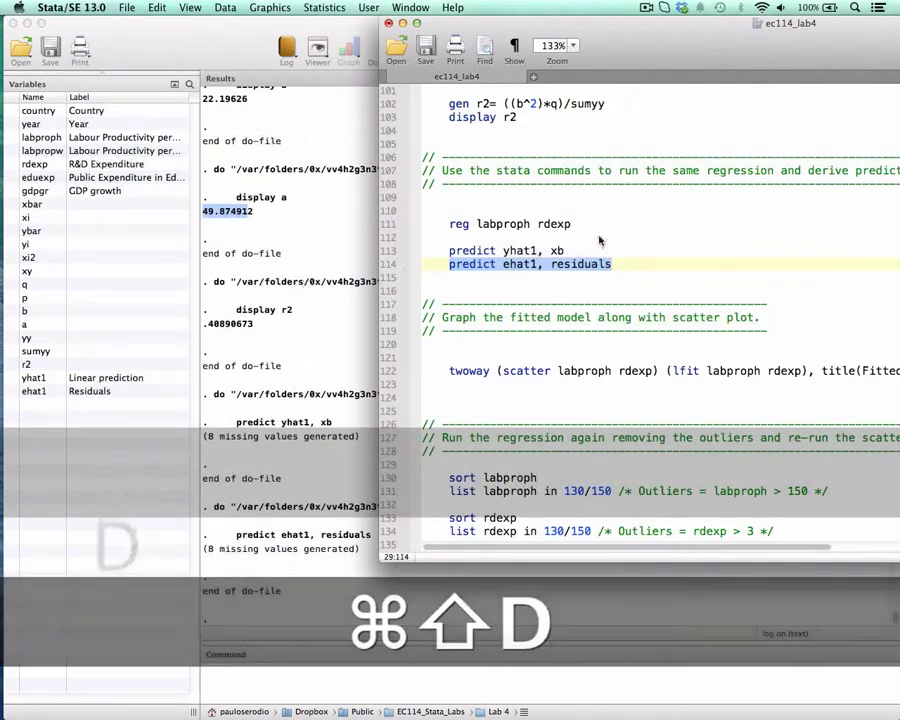
Open the dataset in browse mode and inspect the first observation's values in the yhat1 and ehat1 columns.
{"action": "left_click", "coordinate": [265, 235]}
{"action": "left_click", "coordinate": [505, 50]}
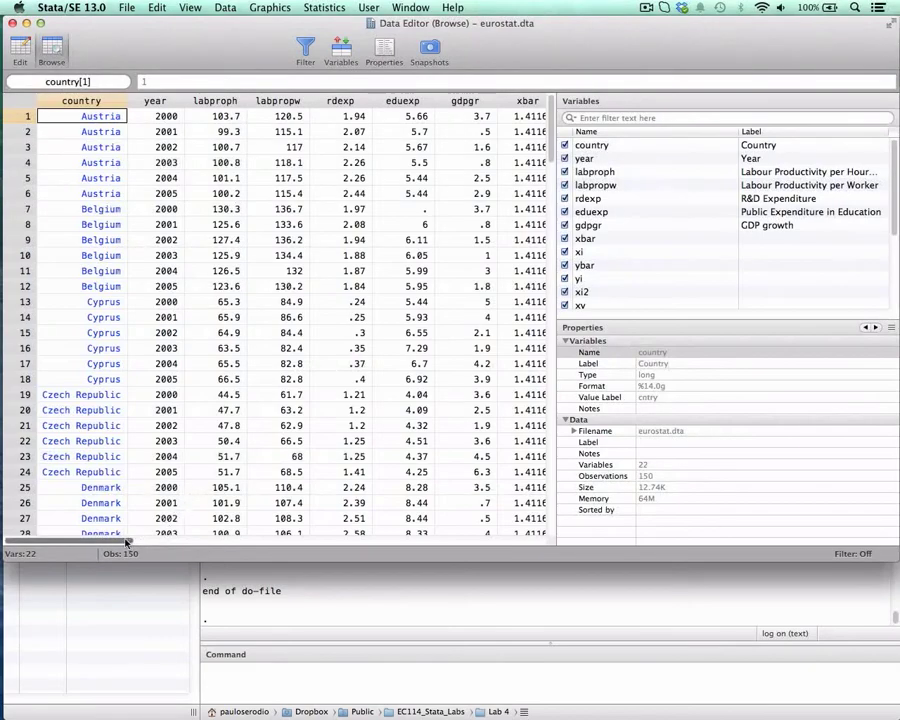
{"action": "left_click_drag", "start_coordinate": [127, 540], "coordinate": [478, 495]}
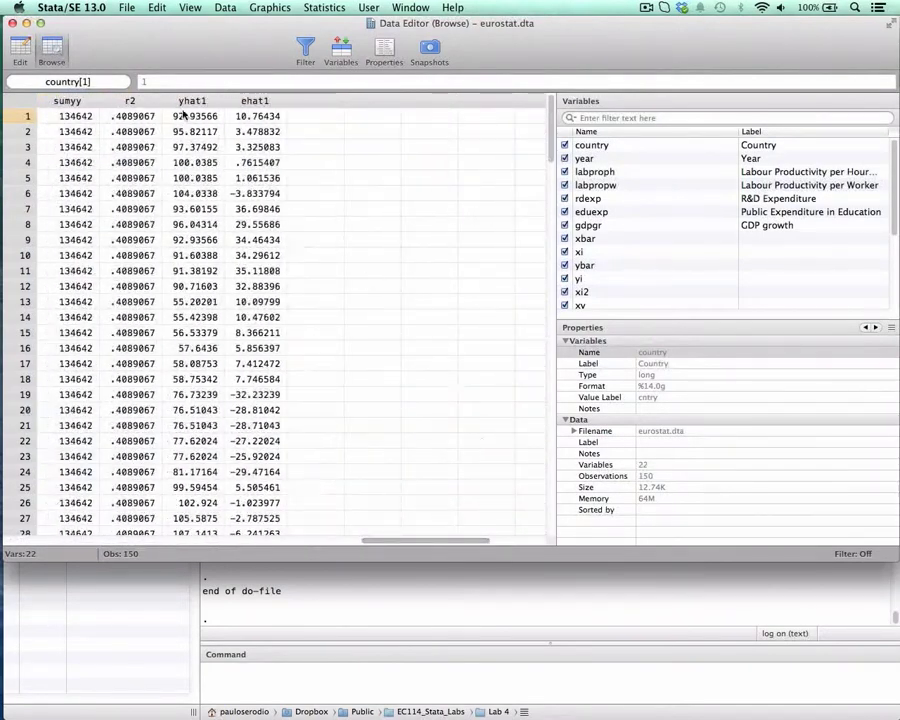
{"action": "left_click", "coordinate": [186, 115]}
{"action": "left_click", "coordinate": [259, 116]}
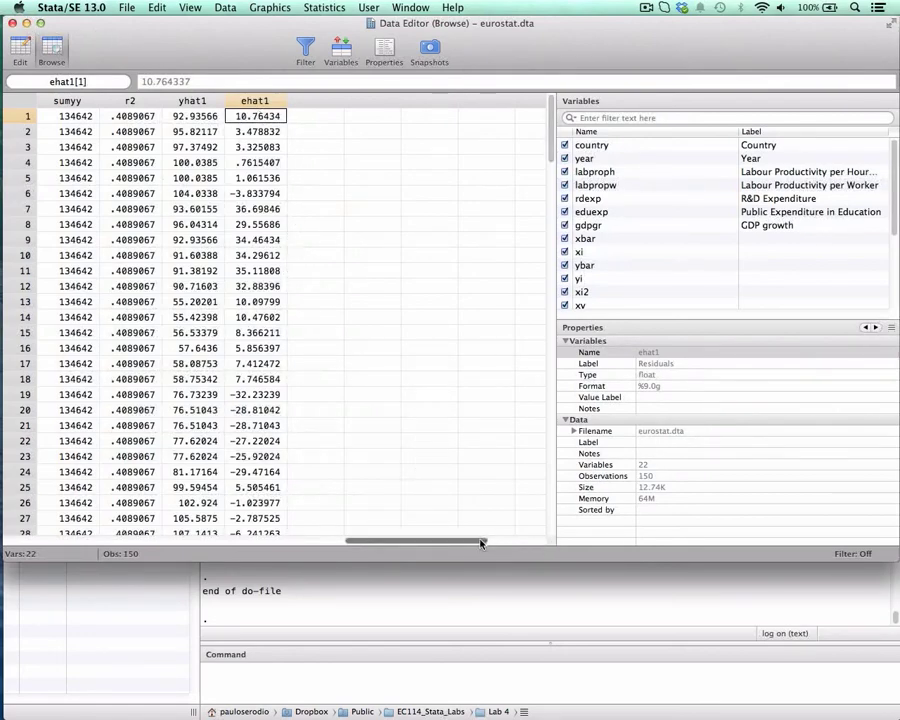
{"action": "left_click_drag", "start_coordinate": [482, 541], "coordinate": [472, 542]}
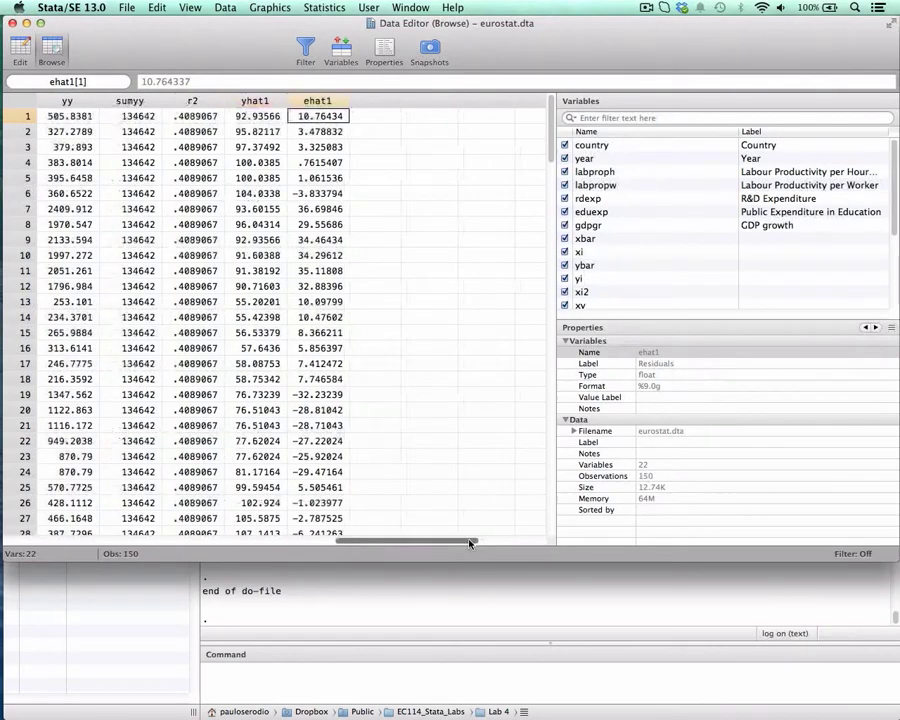
Hide every variable except labproph, yhat1 and ehat1 in the data browser, bringing the three columns side by side.
{"action": "left_click", "coordinate": [582, 158]}
{"action": "left_click", "coordinate": [580, 146], "text": "shift"}
{"action": "left_click", "coordinate": [564, 145]}
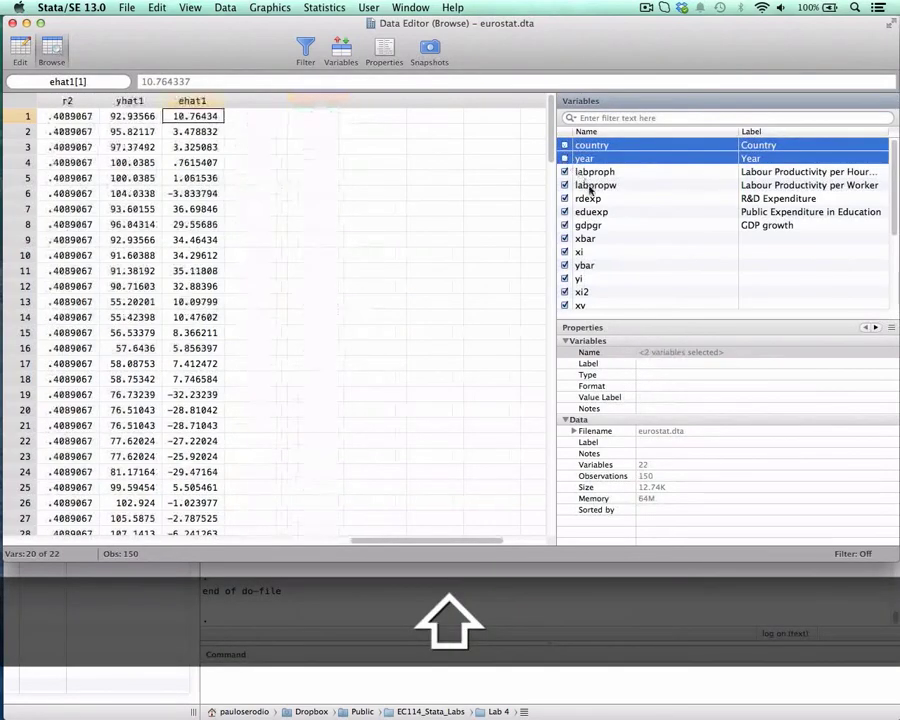
{"action": "left_click", "coordinate": [588, 198]}
{"action": "left_click", "coordinate": [596, 185]}
{"action": "scroll", "coordinate": [607, 216], "scroll_direction": "down", "scroll_amount": 3}
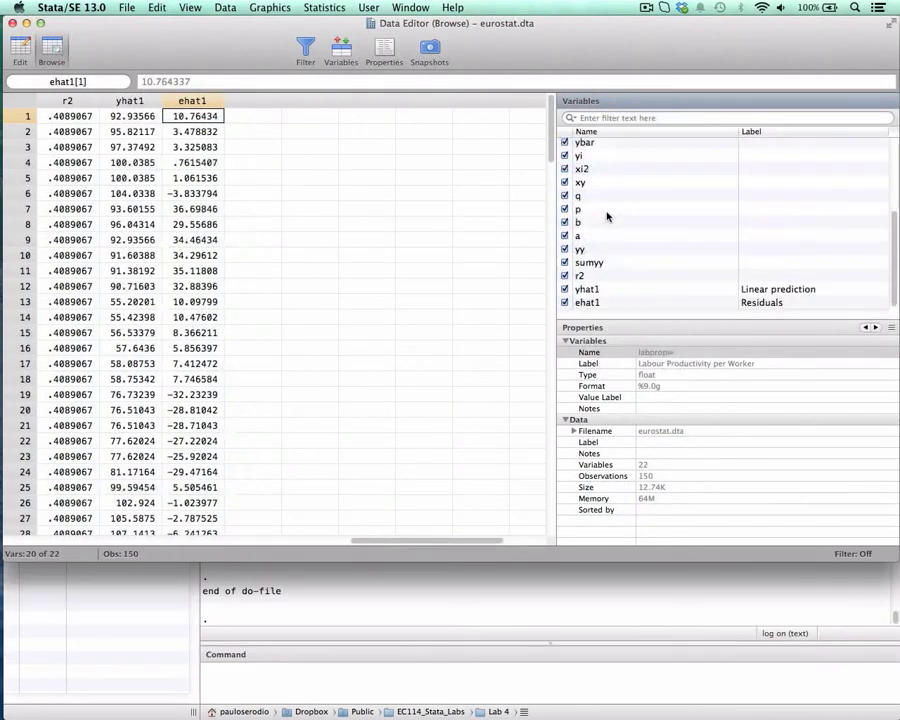
{"action": "left_click", "coordinate": [593, 279], "text": "shift"}
{"action": "left_click", "coordinate": [564, 275]}
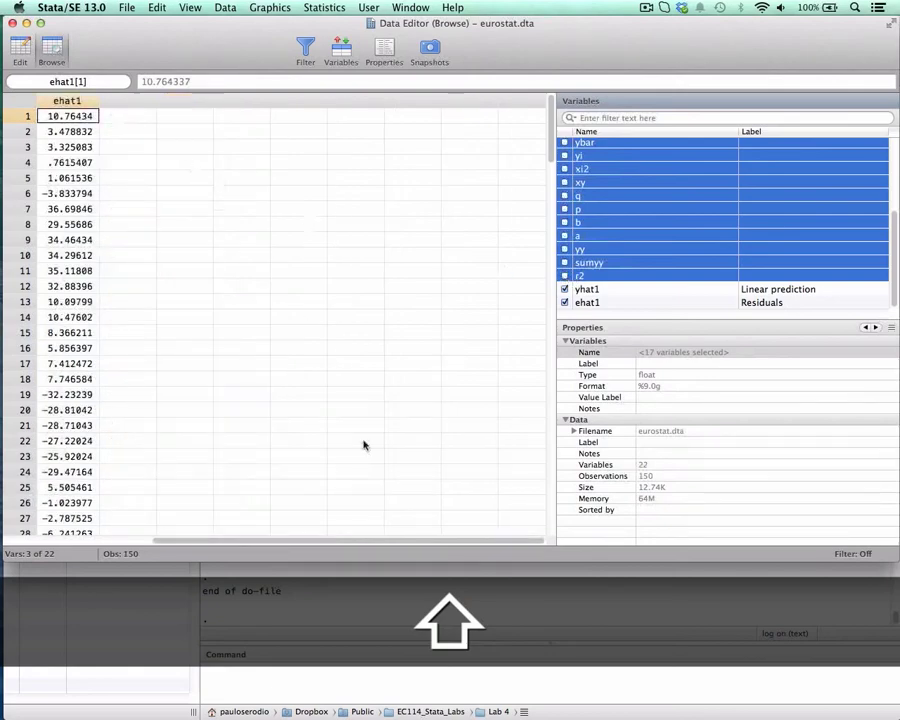
{"action": "scroll", "coordinate": [367, 516], "scroll_direction": "left", "scroll_amount": 3}
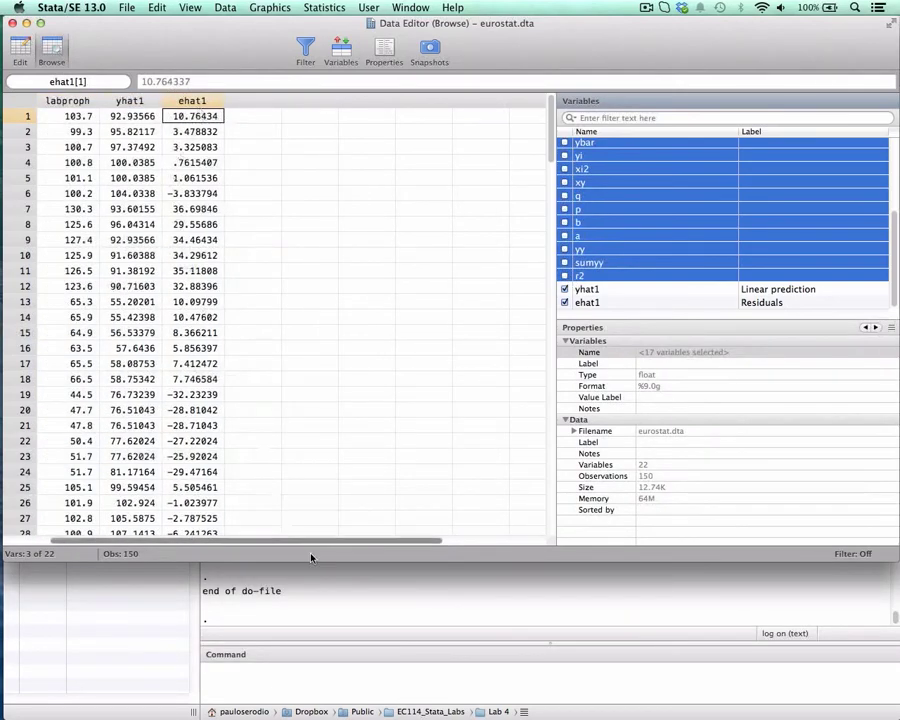
Compare the first observation's labproph, yhat1 and ehat1 values, step through ehat1 to observation 4, and close the data browser.
{"action": "left_click", "coordinate": [80, 117]}
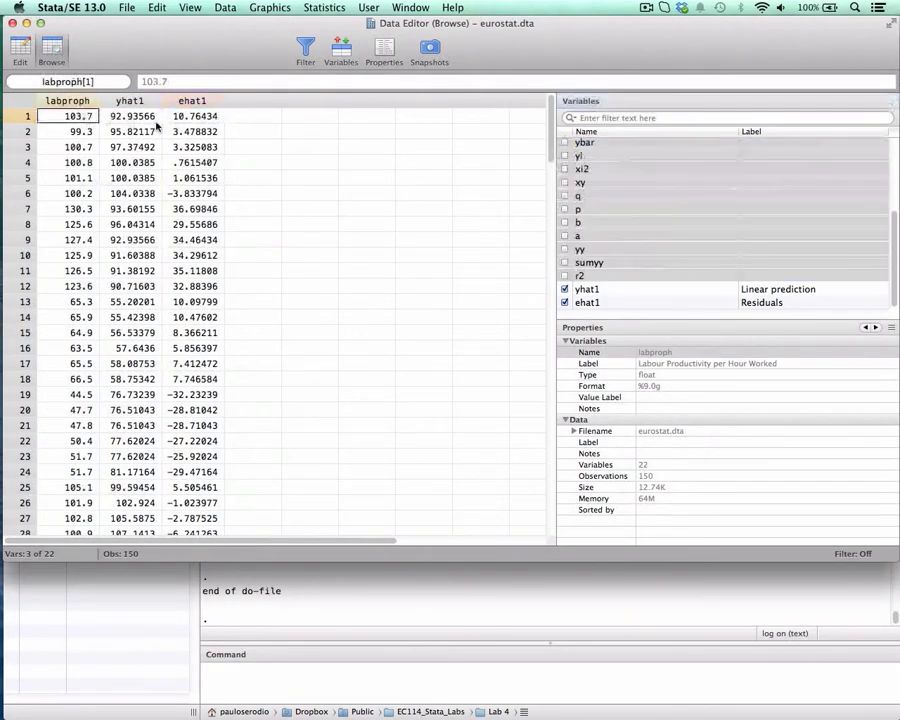
{"action": "key", "text": "Right"}
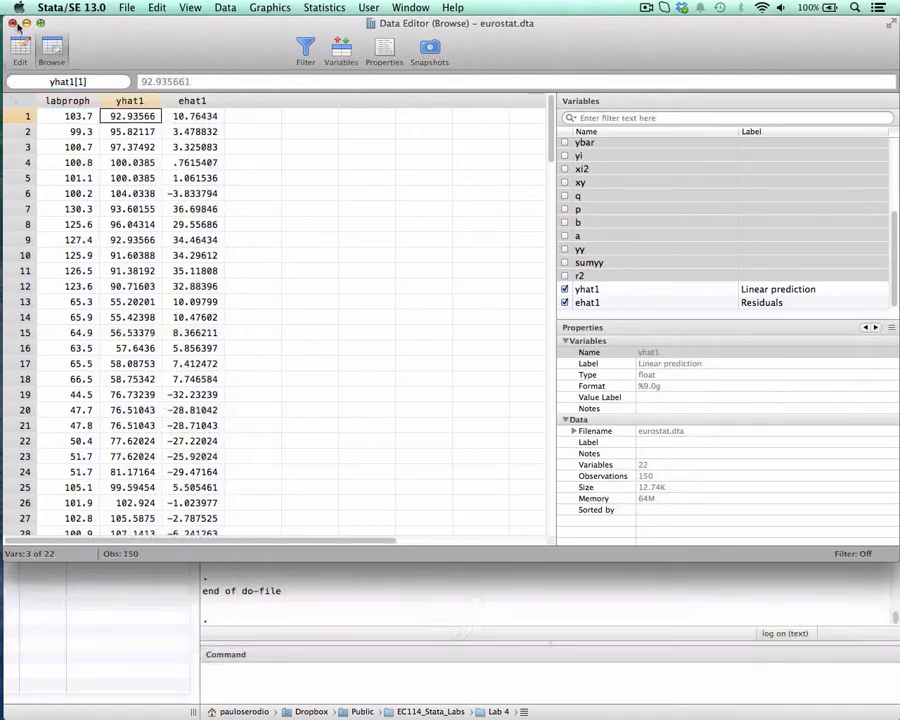
{"action": "key", "text": "Right"}
{"action": "key", "text": "Down"}
{"action": "key", "text": "Down"}
{"action": "key", "text": "Down"}
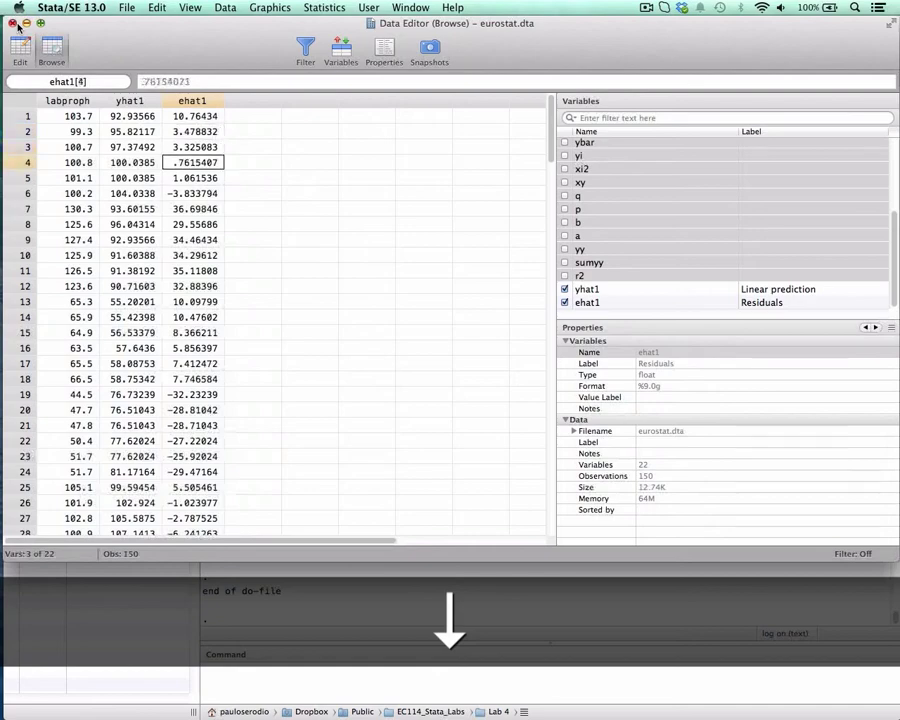
{"action": "left_click", "coordinate": [12, 22]}
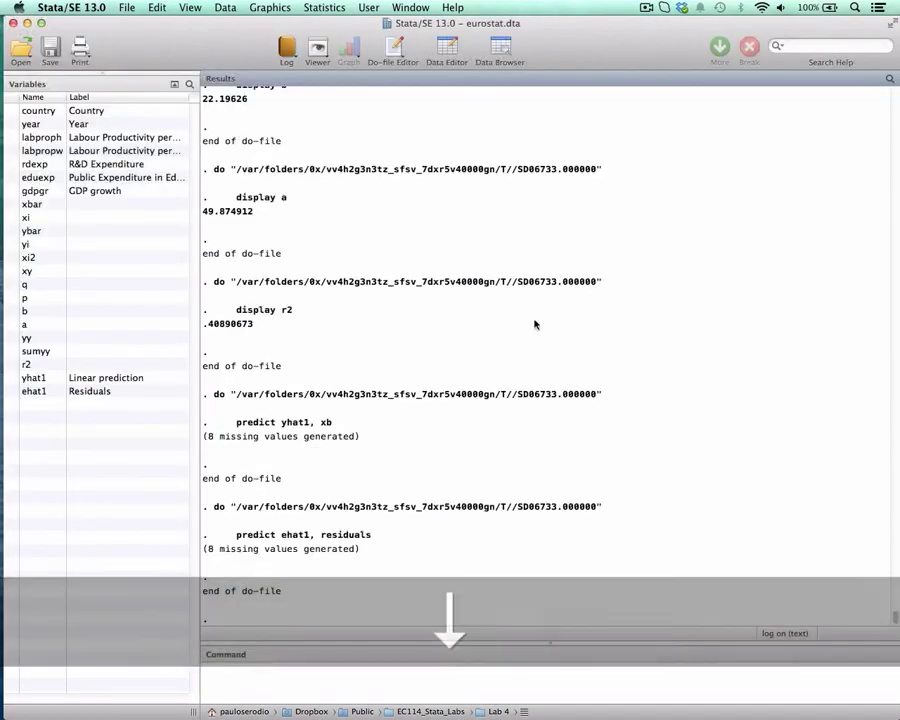
Return to the ec114_lab4 do-file, reposition its window, and mark the twoway graph command on line 122.
{"action": "key", "text": "ctrl+Down"}
{"action": "left_click", "coordinate": [528, 255]}
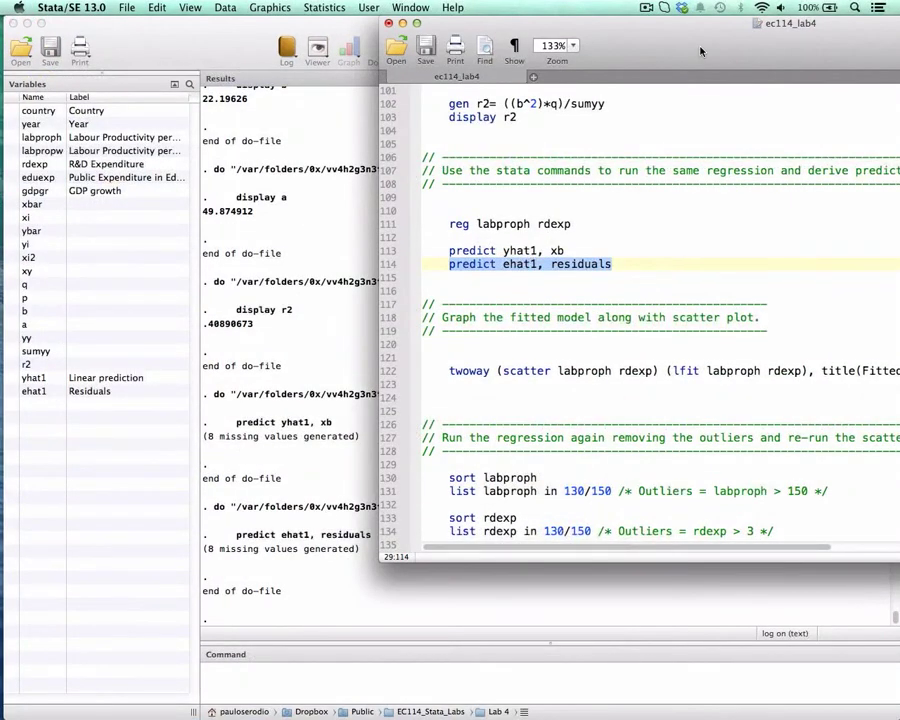
{"action": "left_click_drag", "start_coordinate": [700, 51], "coordinate": [528, 28]}
{"action": "scroll", "coordinate": [578, 176], "scroll_direction": "down", "scroll_amount": 2}
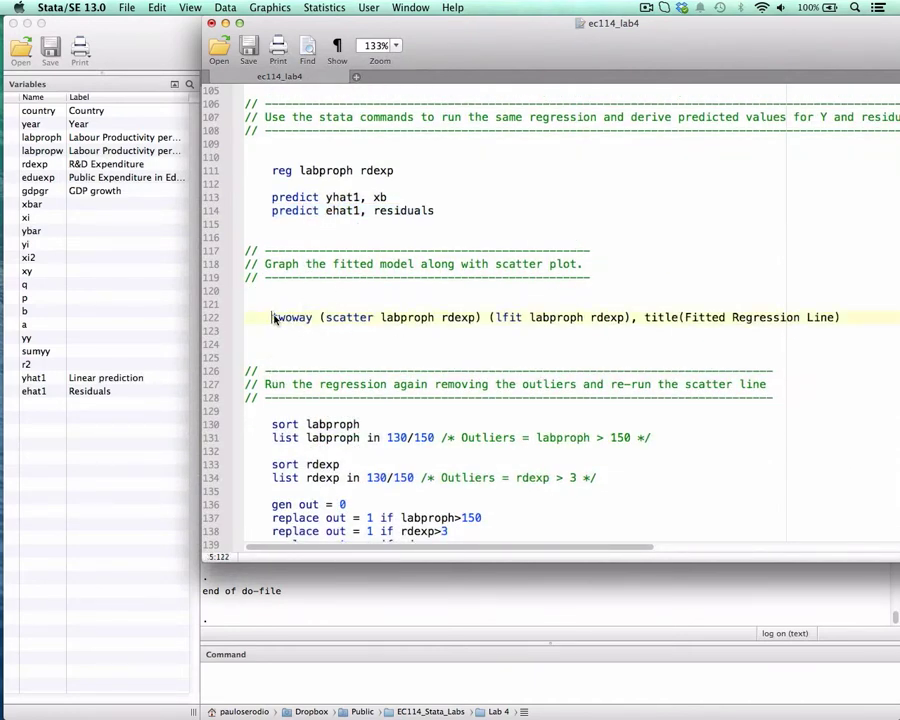
{"action": "left_click_drag", "start_coordinate": [272, 317], "coordinate": [733, 317]}
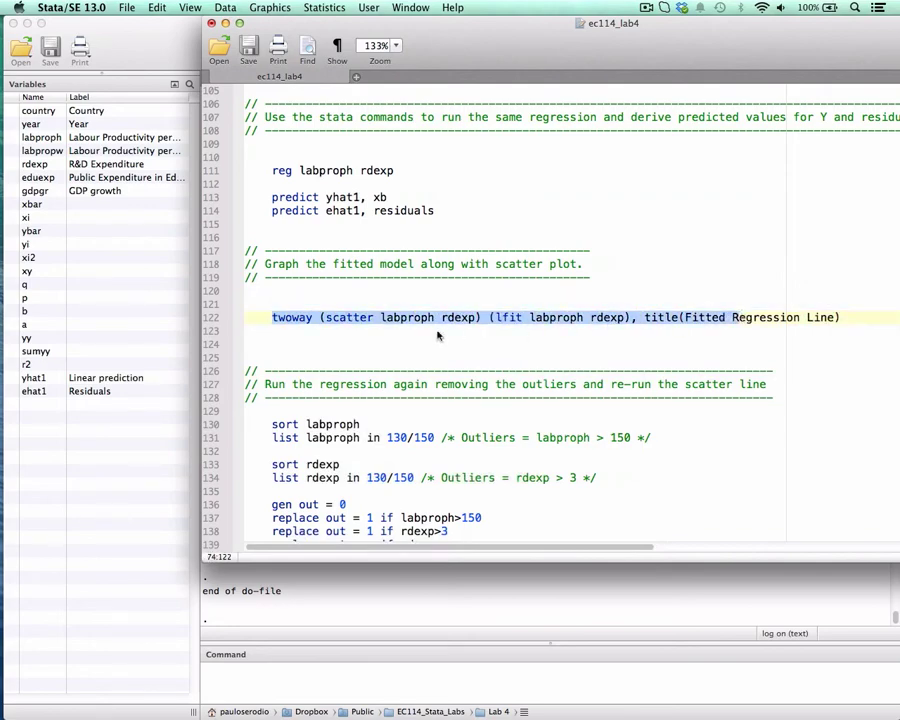
{"action": "left_click_drag", "start_coordinate": [510, 78], "coordinate": [541, 78]}
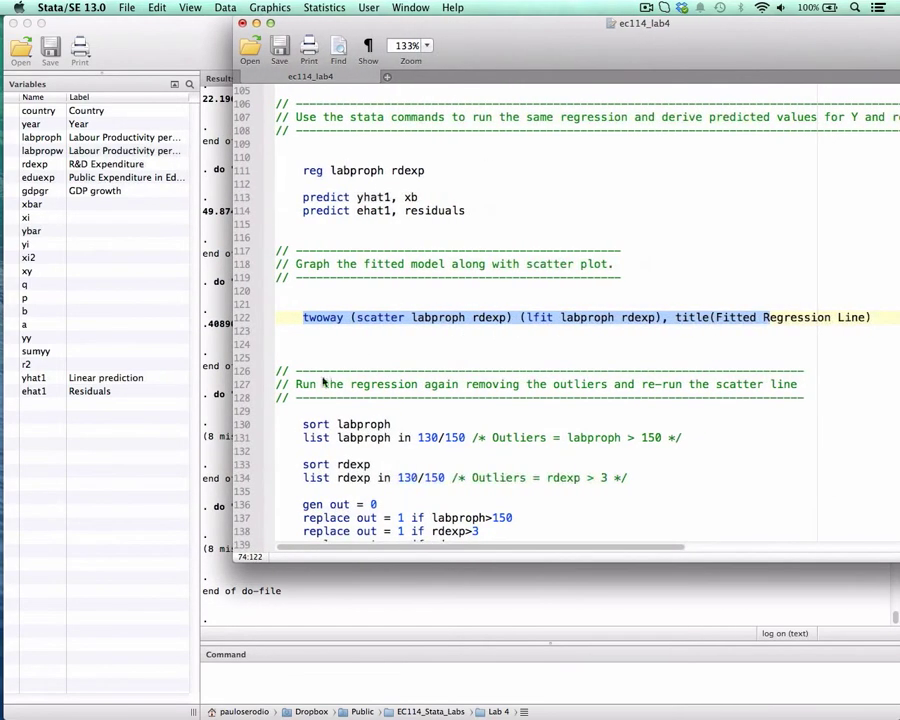
Mark the "scatter labproph rdexp" part of line 122, followed by its labproph and rdexp variables.
{"action": "left_click", "coordinate": [355, 317]}
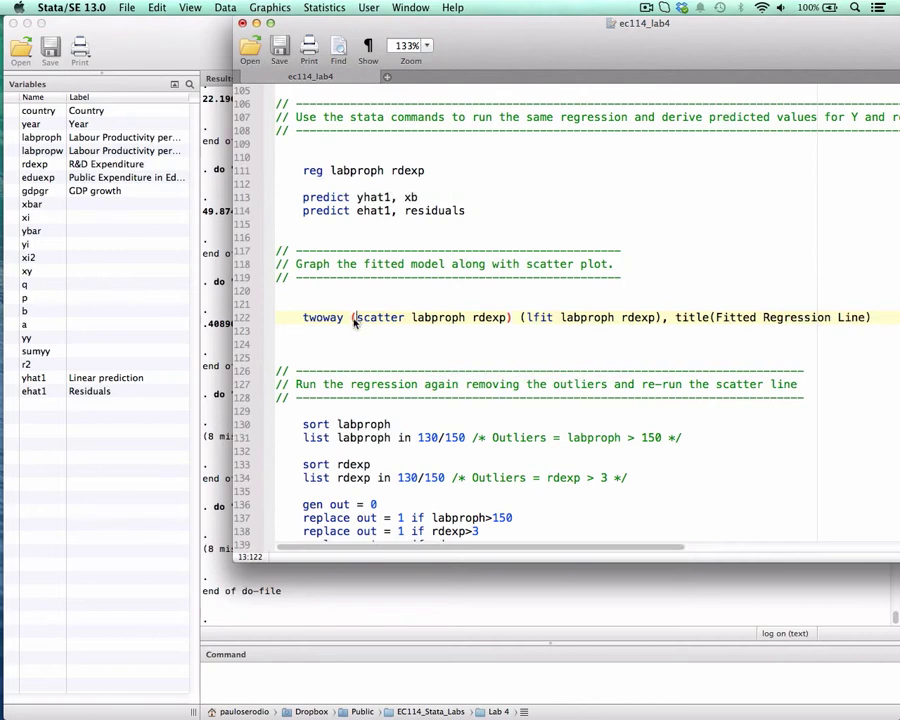
{"action": "left_click_drag", "start_coordinate": [381, 320], "coordinate": [510, 318]}
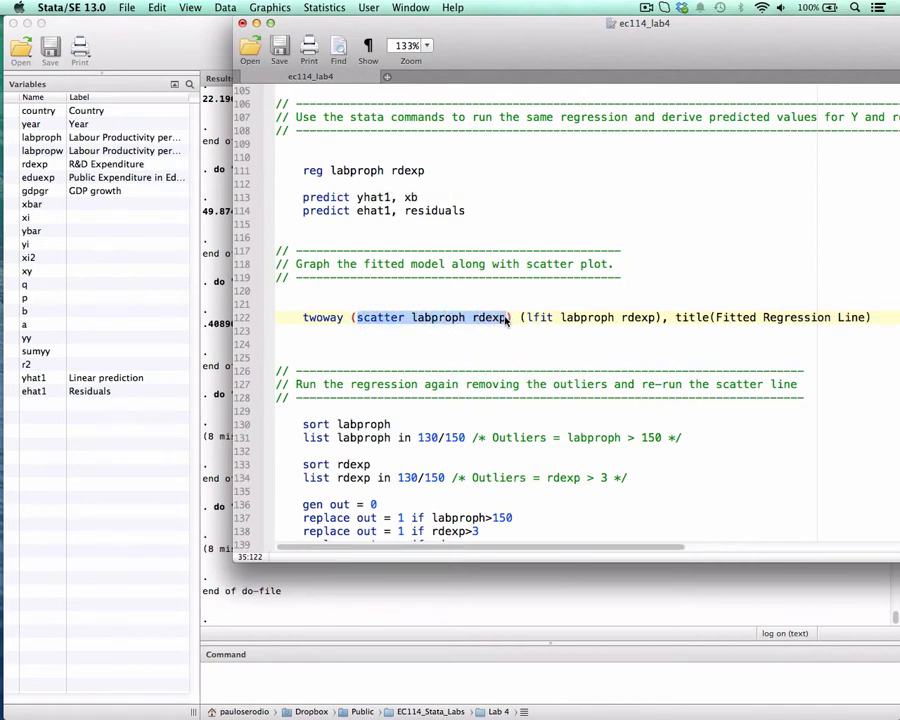
{"action": "left_click", "coordinate": [357, 317]}
{"action": "left_click_drag", "start_coordinate": [357, 317], "coordinate": [474, 318]}
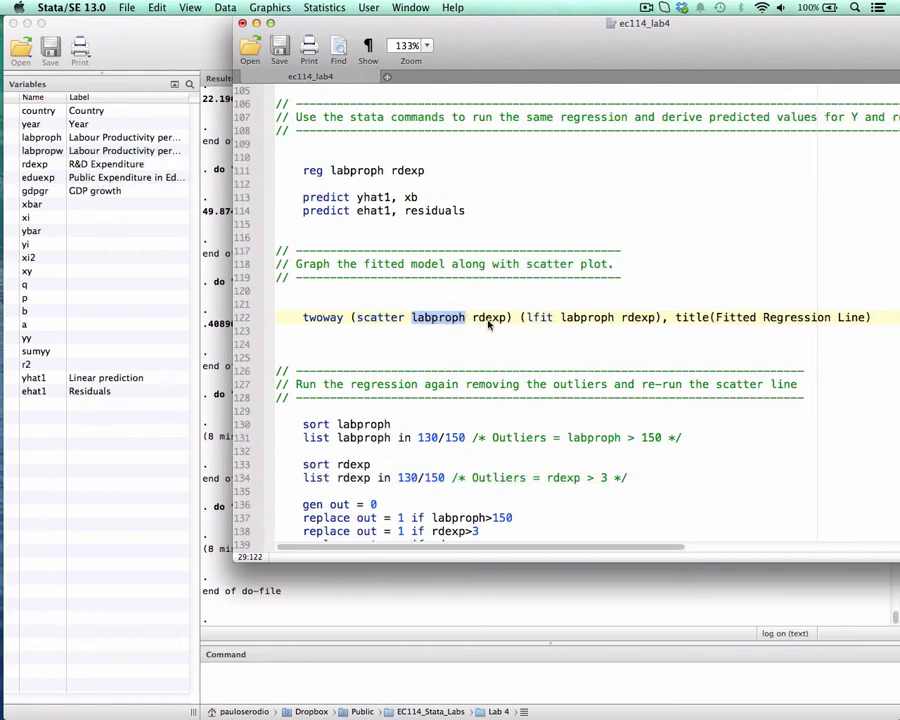
{"action": "double_click", "coordinate": [488, 320]}
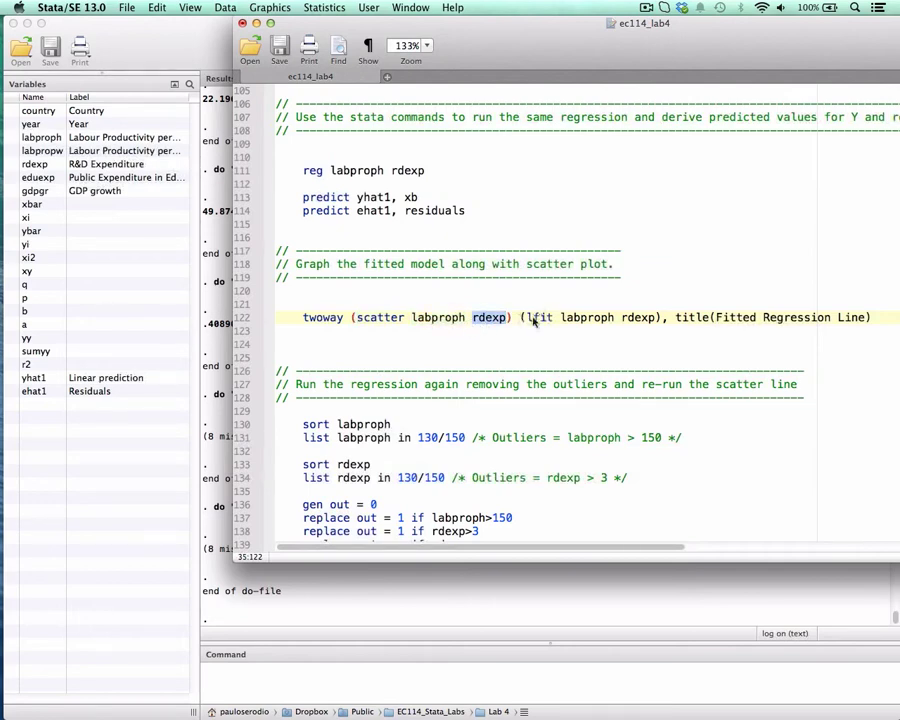
Mark the "lfit labproph rdexp" part, its variables and the title(Fitted Regression Line) option on line 122.
{"action": "left_click_drag", "start_coordinate": [527, 321], "coordinate": [655, 318]}
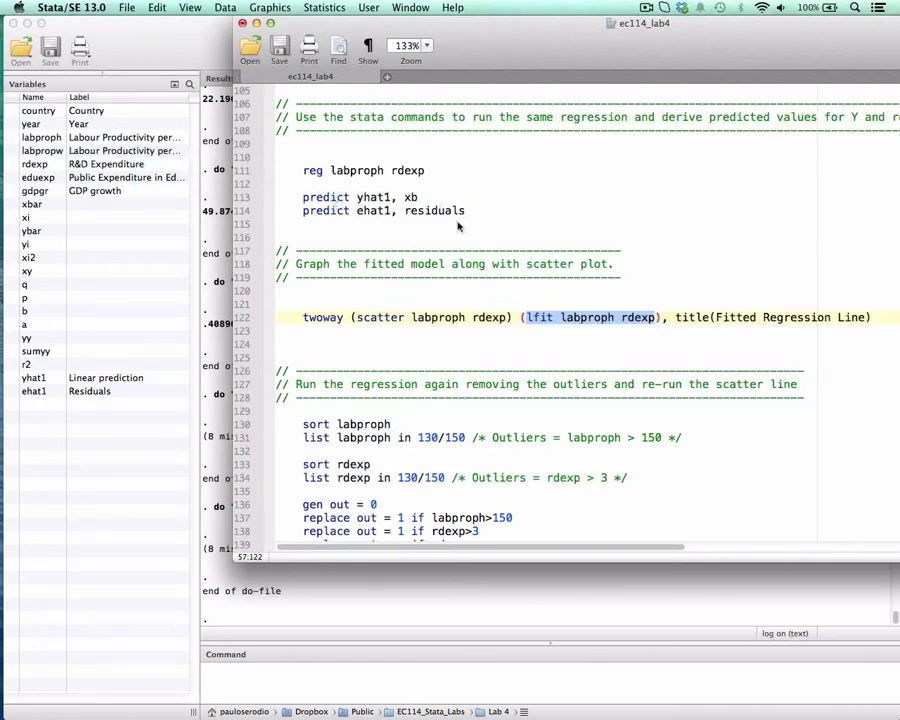
{"action": "left_click", "coordinate": [600, 318]}
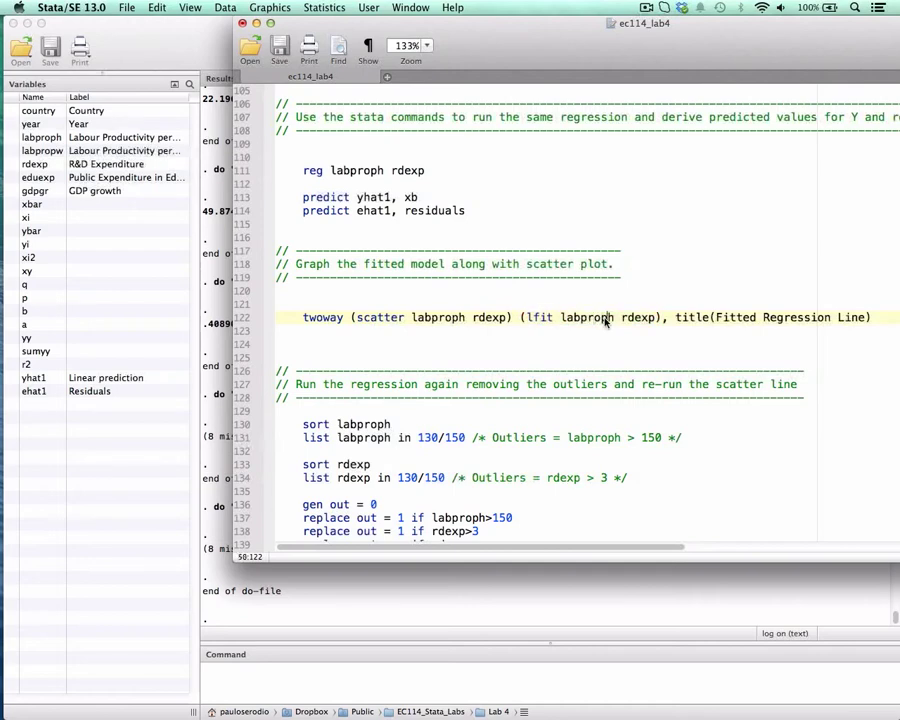
{"action": "double_click", "coordinate": [634, 318]}
{"action": "left_click_drag", "start_coordinate": [677, 320], "coordinate": [868, 322]}
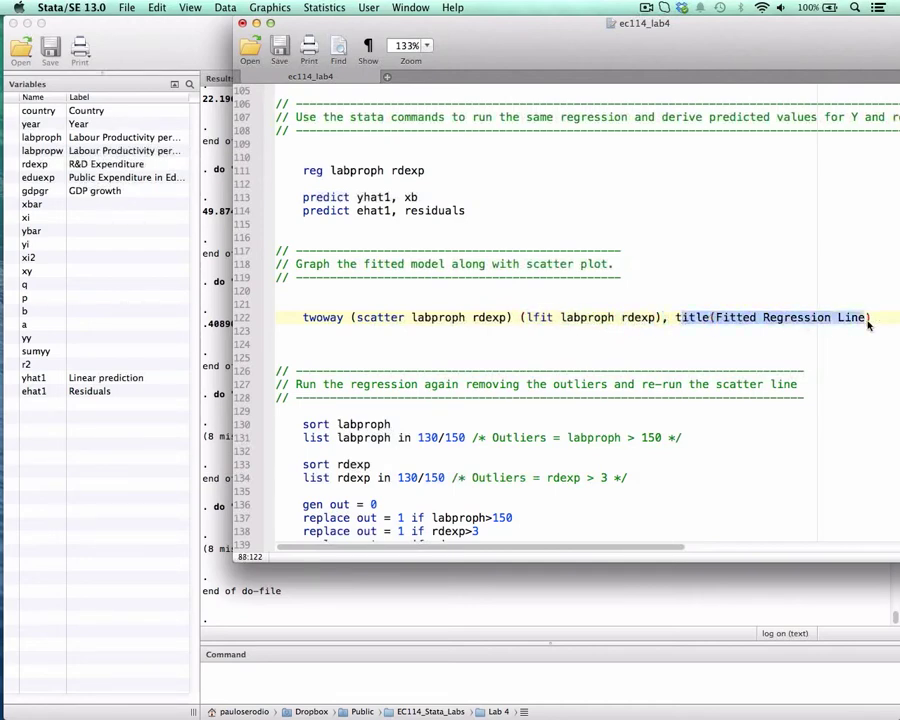
Run the twoway command on line 122 to plot labproph against rdexp as a scatter with the fitted regression line.
{"action": "left_click_drag", "start_coordinate": [394, 318], "coordinate": [629, 327]}
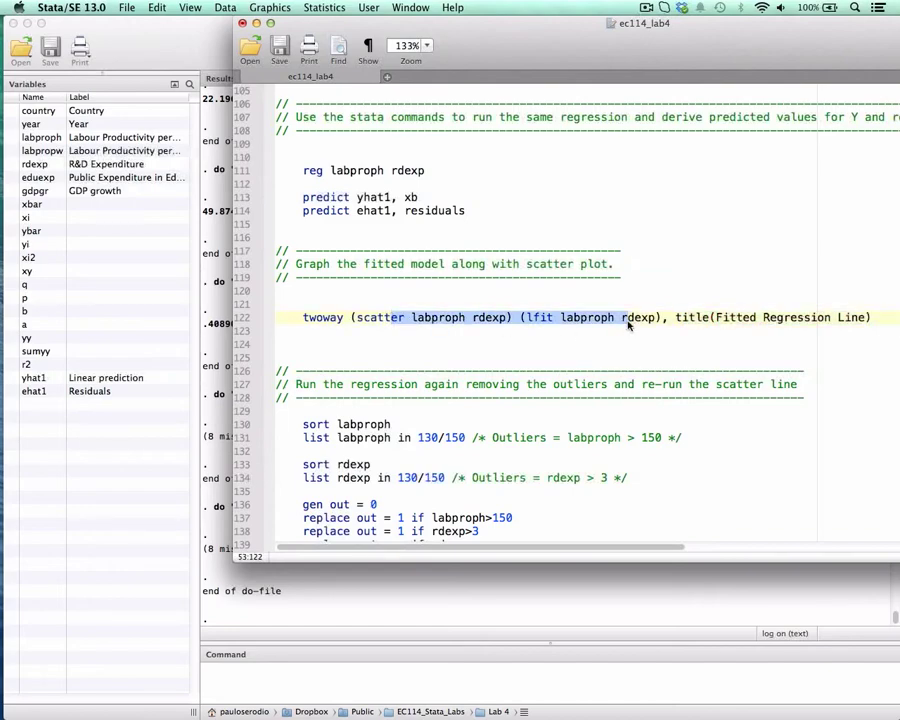
{"action": "key", "text": "super+shift+d"}
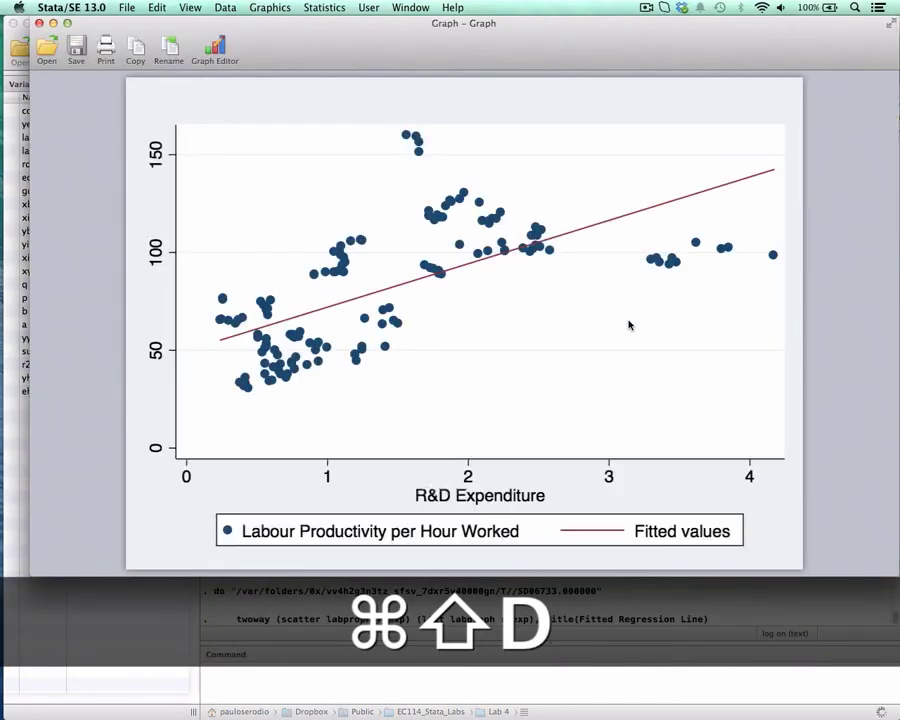
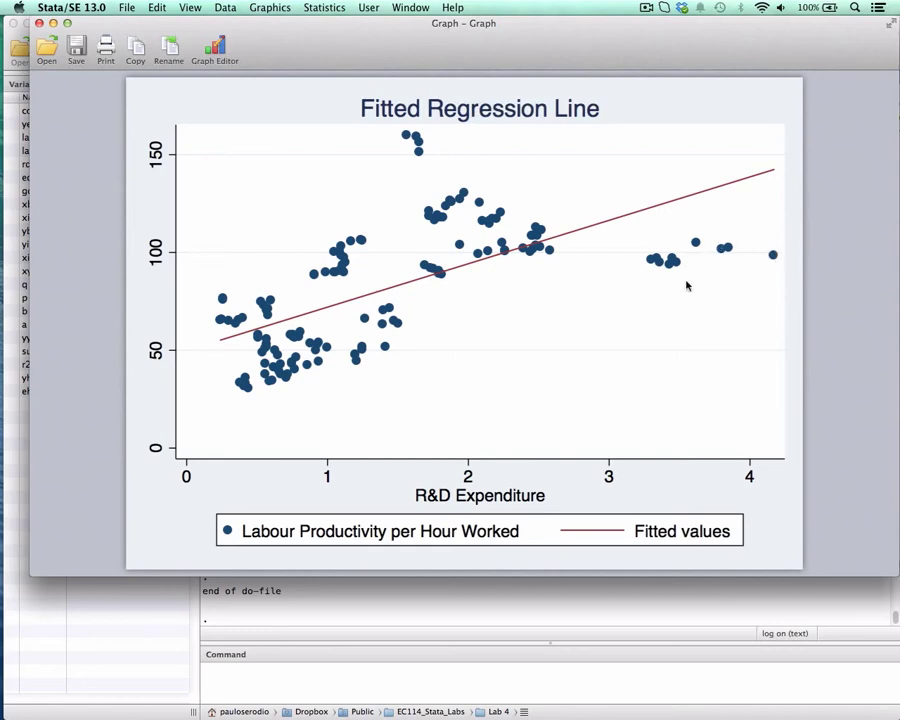
Close the graph and try running line 122's twoway command with mlabel(country) inserted before the title option.
{"action": "left_click", "coordinate": [38, 21]}
{"action": "type", "text": "mlabel("}
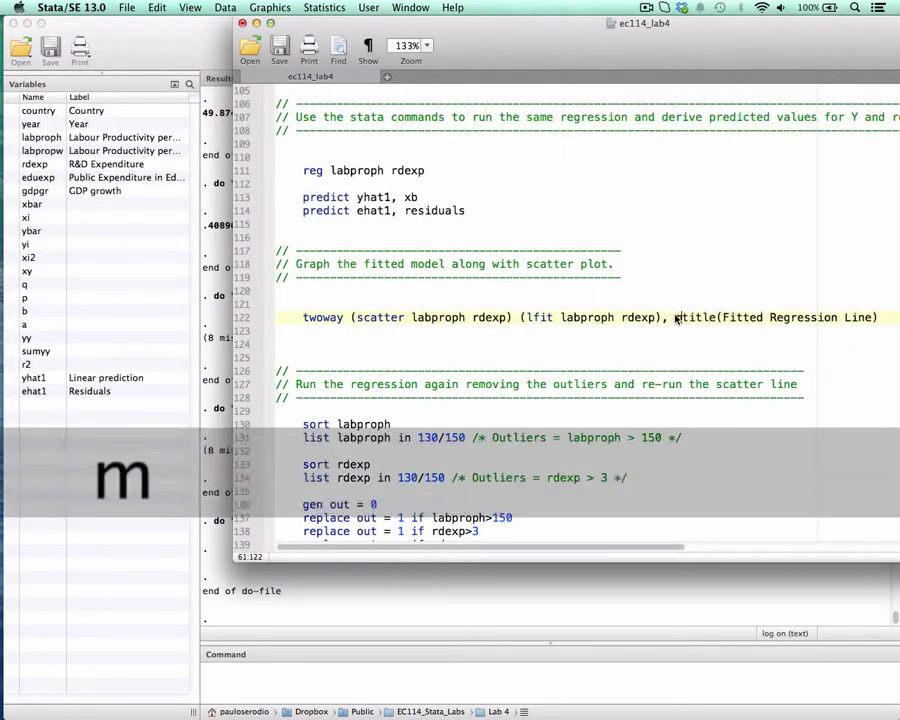
{"action": "type", "text": "country)"}
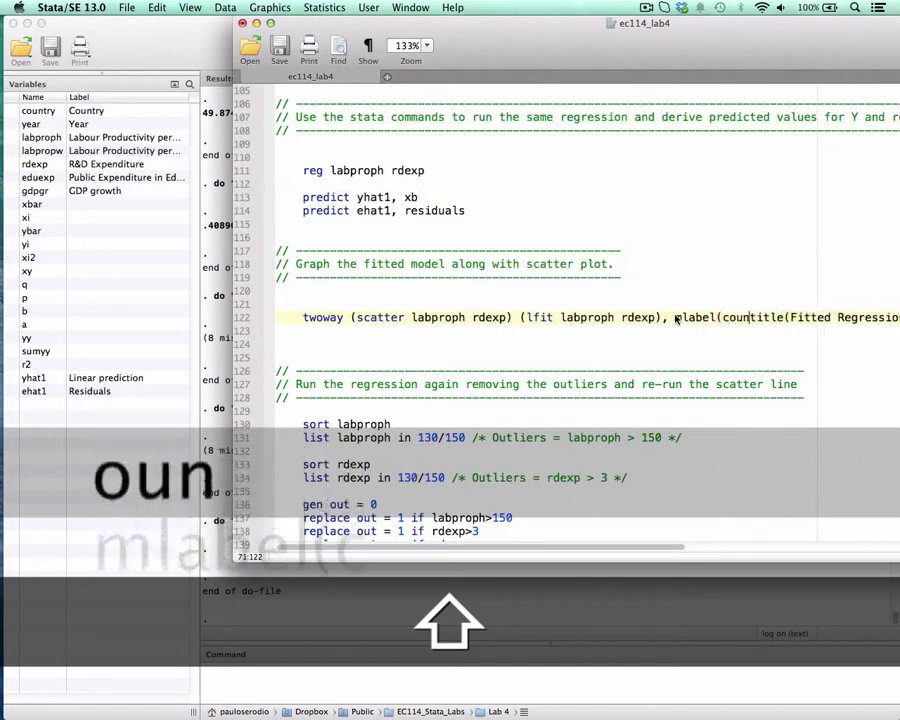
{"action": "key", "text": "super+shift+Left"}
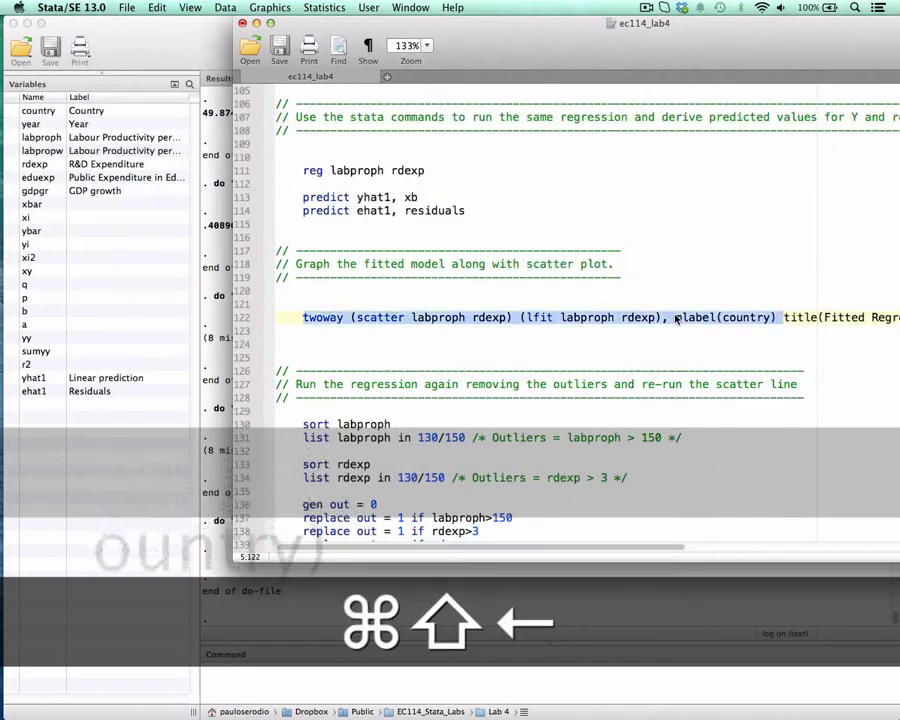
{"action": "key", "text": "super+shift+d"}
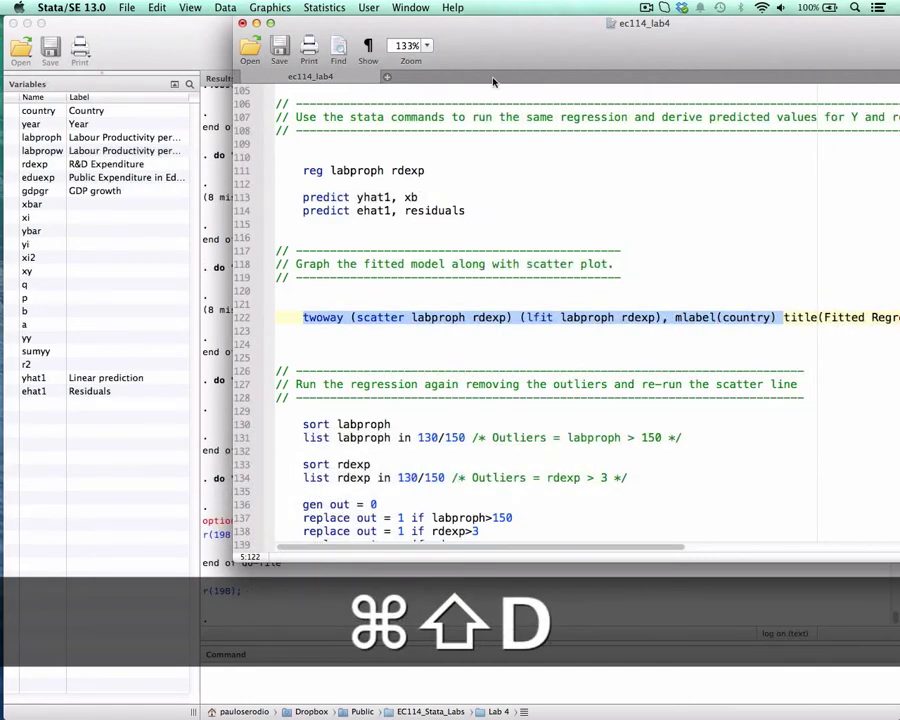
Move the mlabel(country) option on line 122 inside the scatter parentheses, after rdexp and a comma.
{"action": "left_click_drag", "start_coordinate": [476, 50], "coordinate": [364, 12]}
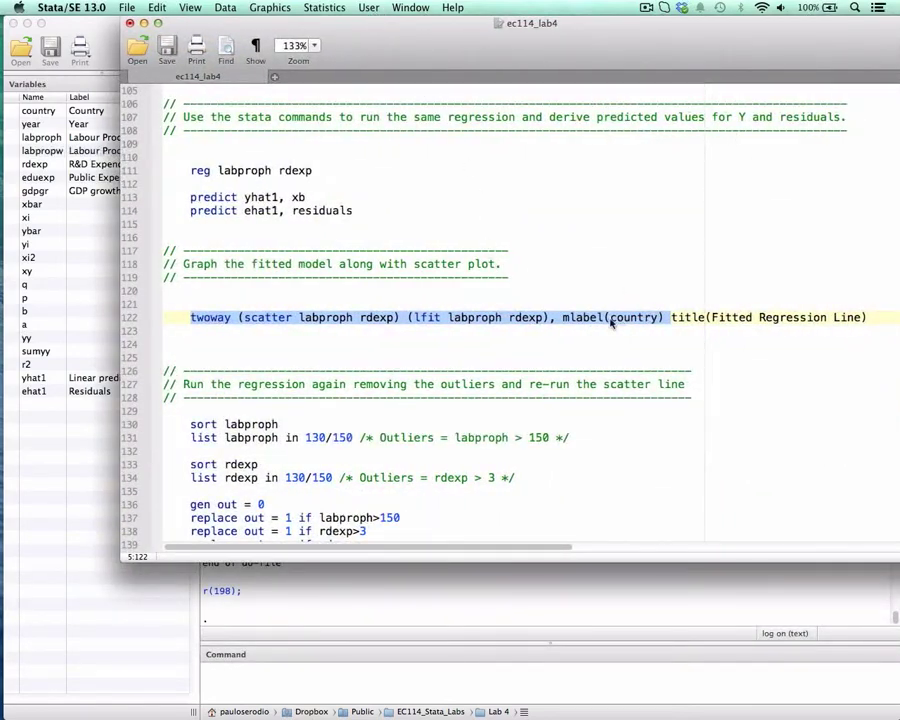
{"action": "left_click", "coordinate": [563, 317]}
{"action": "left_click_drag", "start_coordinate": [563, 320], "coordinate": [665, 321]}
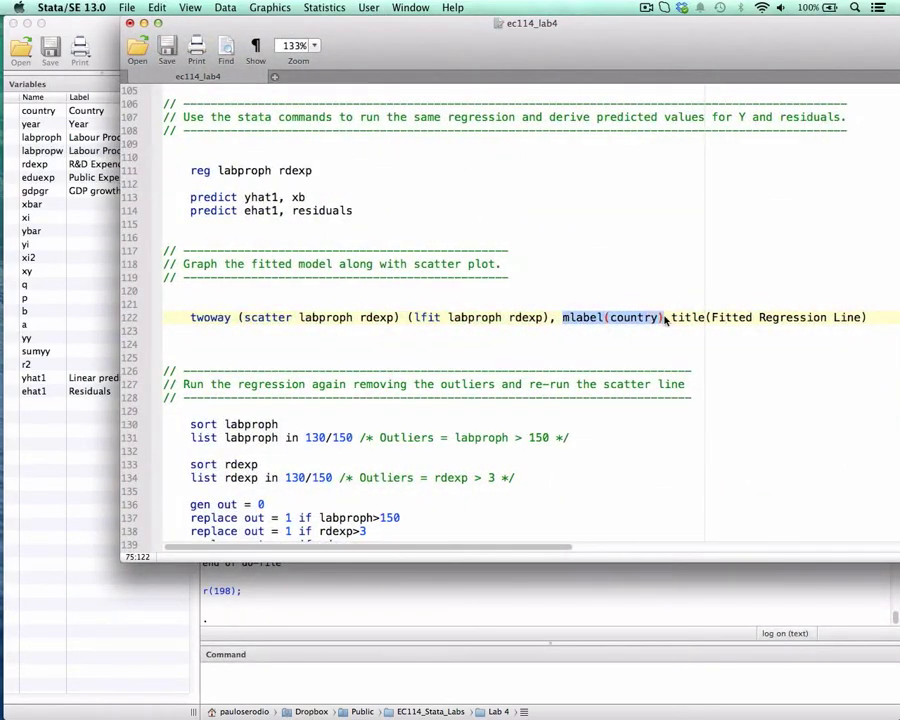
{"action": "key", "text": "super+c"}
{"action": "key", "text": "BackSpace"}
{"action": "key", "text": "BackSpace"}
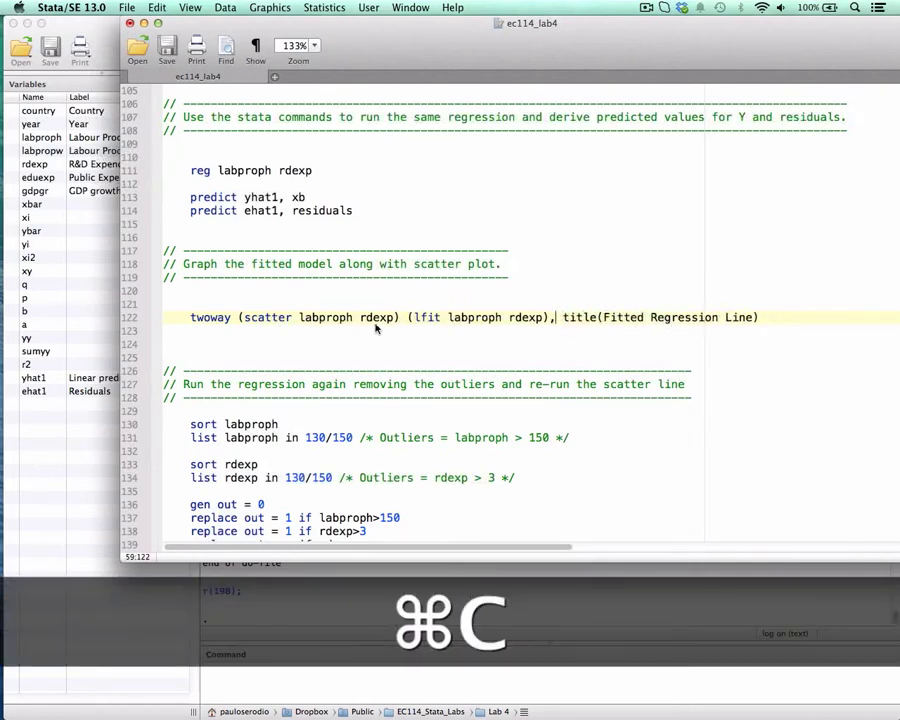
{"action": "type", "text": ","}
{"action": "key", "text": "super+v"}
{"action": "type", "text": ")"}
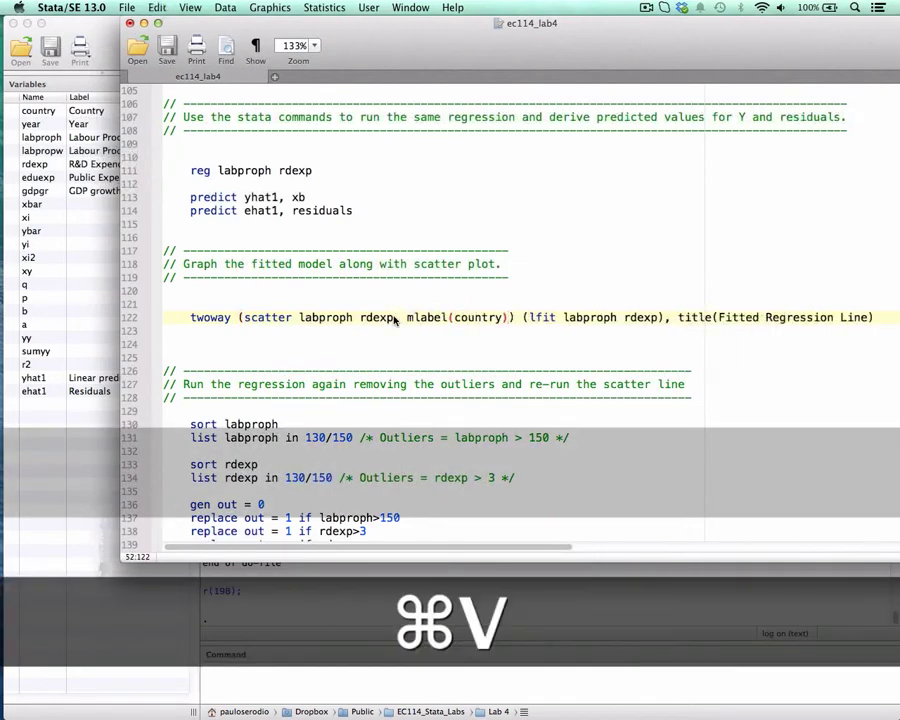
Run the twoway command on line 122 to plot the country-labelled scatter with the fitted regression line.
{"action": "left_click_drag", "start_coordinate": [299, 318], "coordinate": [471, 319]}
{"action": "key", "text": "super+shift+d"}
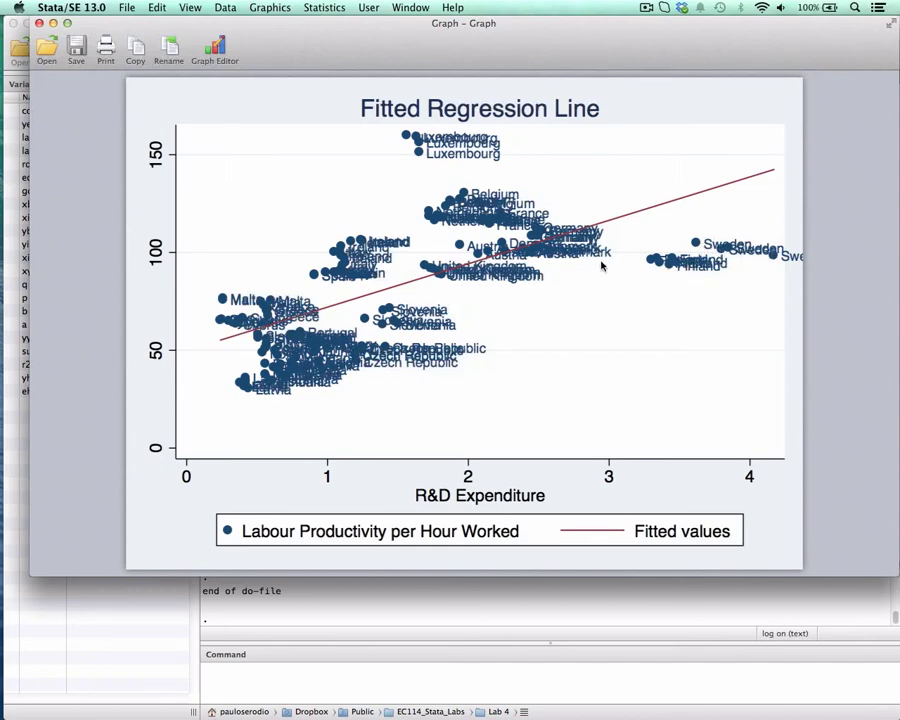
{"action": "left_click_drag", "start_coordinate": [325, 48], "coordinate": [586, 5]}
Open the eurostat.dta data in the Data Editor to check the country column, and return to the results.
{"action": "left_click", "coordinate": [206, 209]}
{"action": "left_click", "coordinate": [104, 27]}
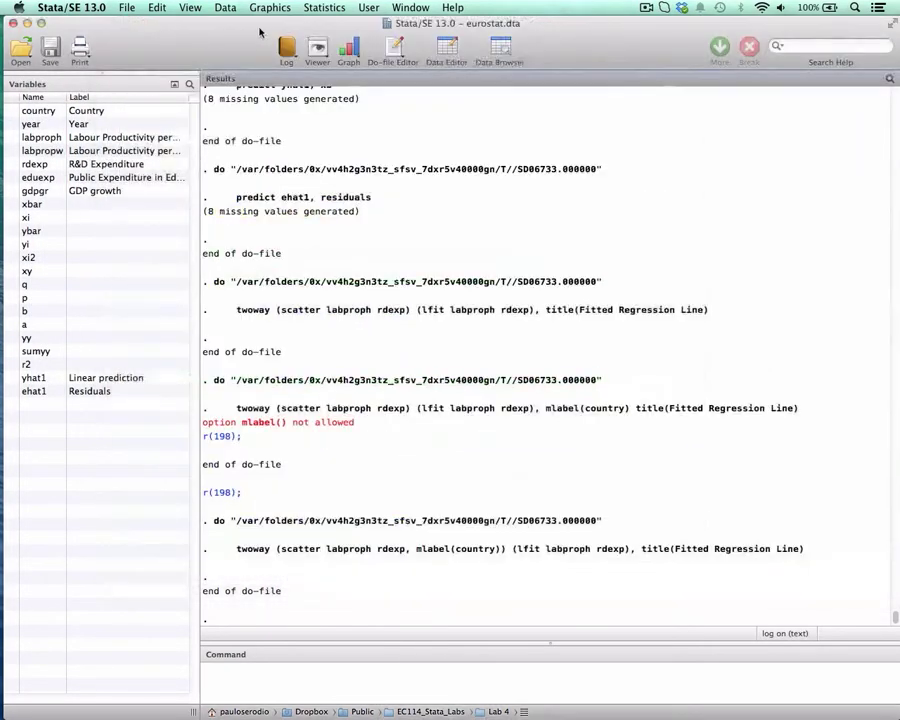
{"action": "left_click", "coordinate": [449, 47]}
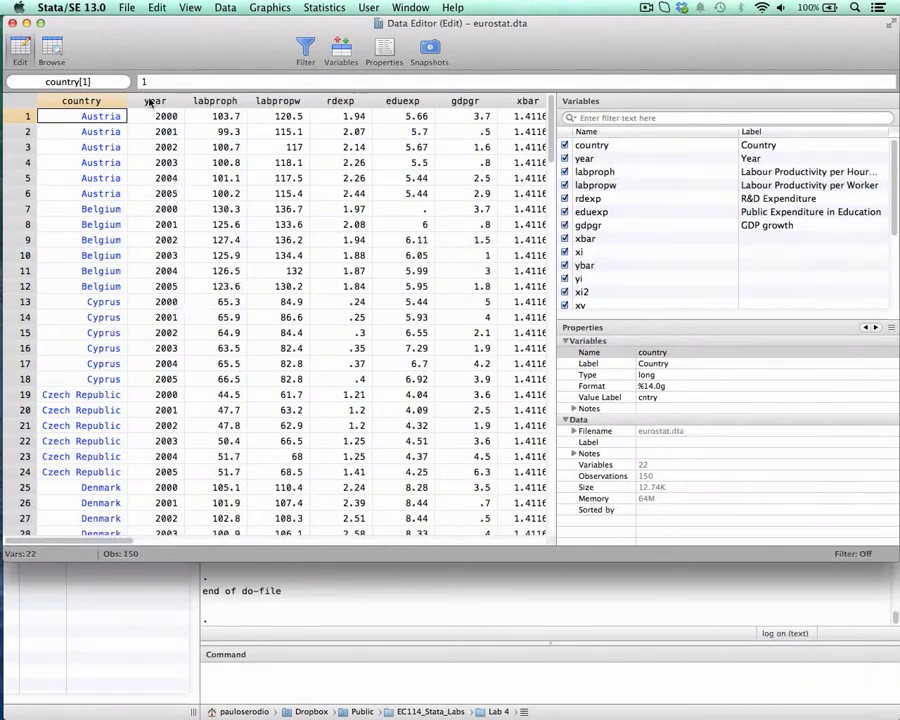
{"action": "left_click", "coordinate": [472, 603]}
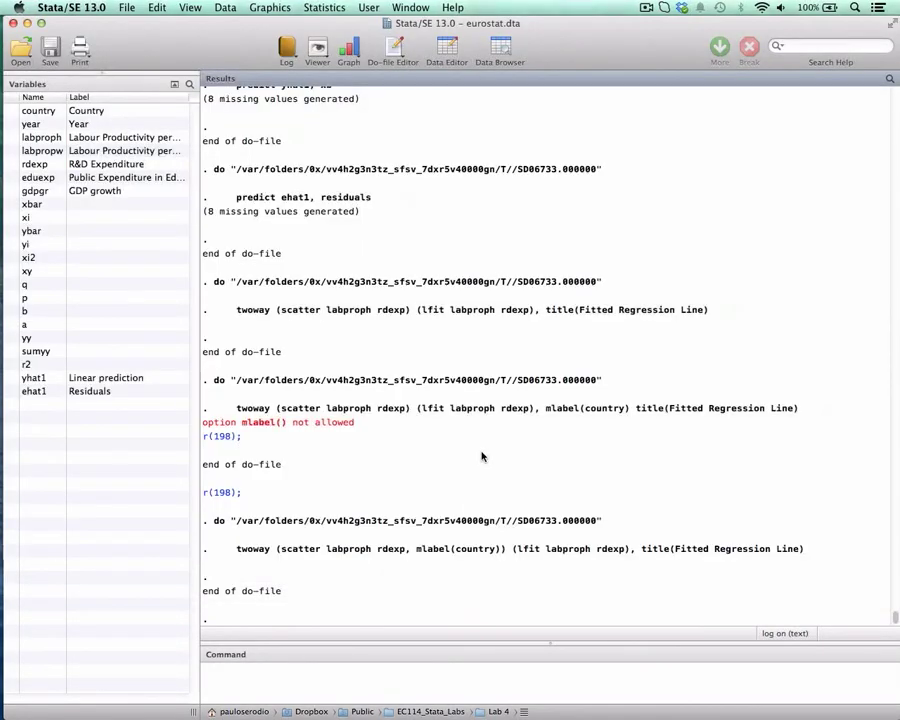
Bring back the country-labelled scatter graph, reposition its window to examine the labels, and close it.
{"action": "key", "text": "ctrl+Down"}
{"action": "left_click", "coordinate": [583, 500]}
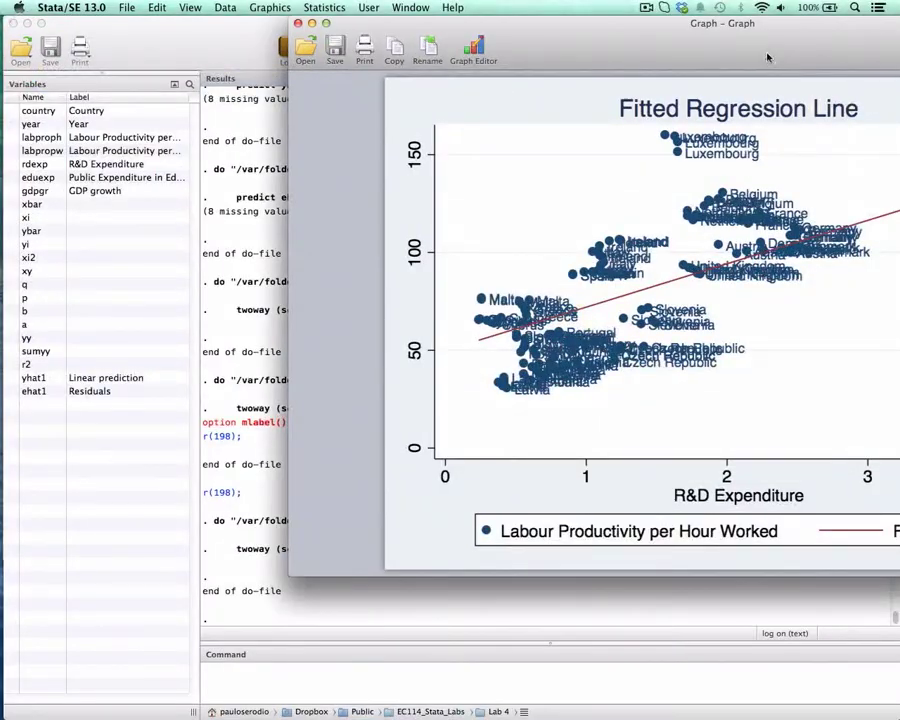
{"action": "left_click_drag", "start_coordinate": [768, 57], "coordinate": [478, 44]}
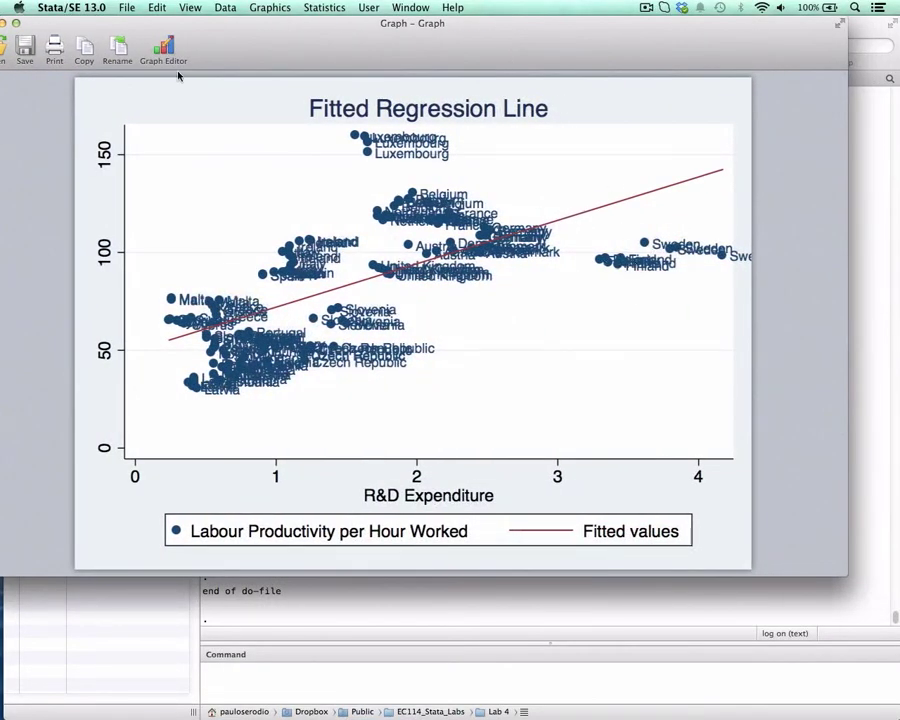
{"action": "left_click_drag", "start_coordinate": [269, 25], "coordinate": [331, 24]}
{"action": "left_click", "coordinate": [47, 24]}
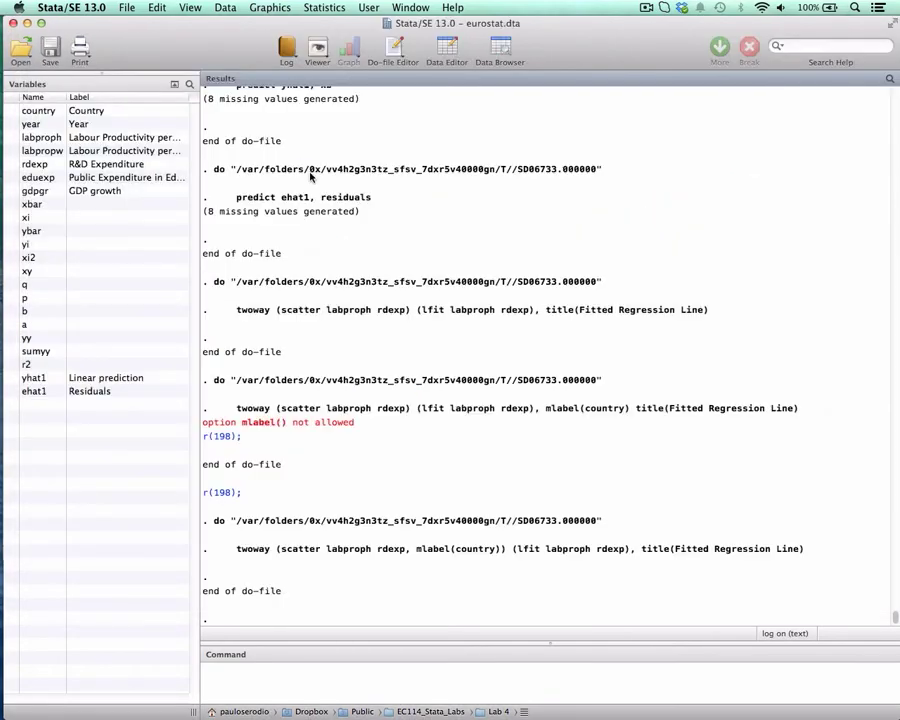
Close the Data Editor and return to the ec114_lab4 do-file.
{"action": "key", "text": "ctrl+Down"}
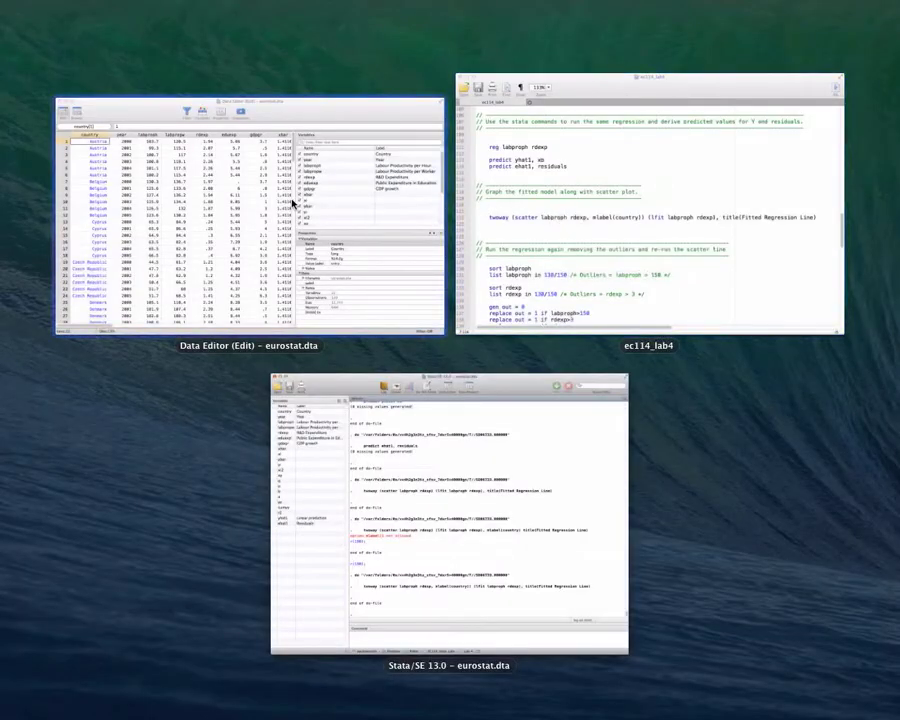
{"action": "left_click", "coordinate": [292, 204]}
{"action": "left_click", "coordinate": [15, 24]}
{"action": "key", "text": "ctrl+Down"}
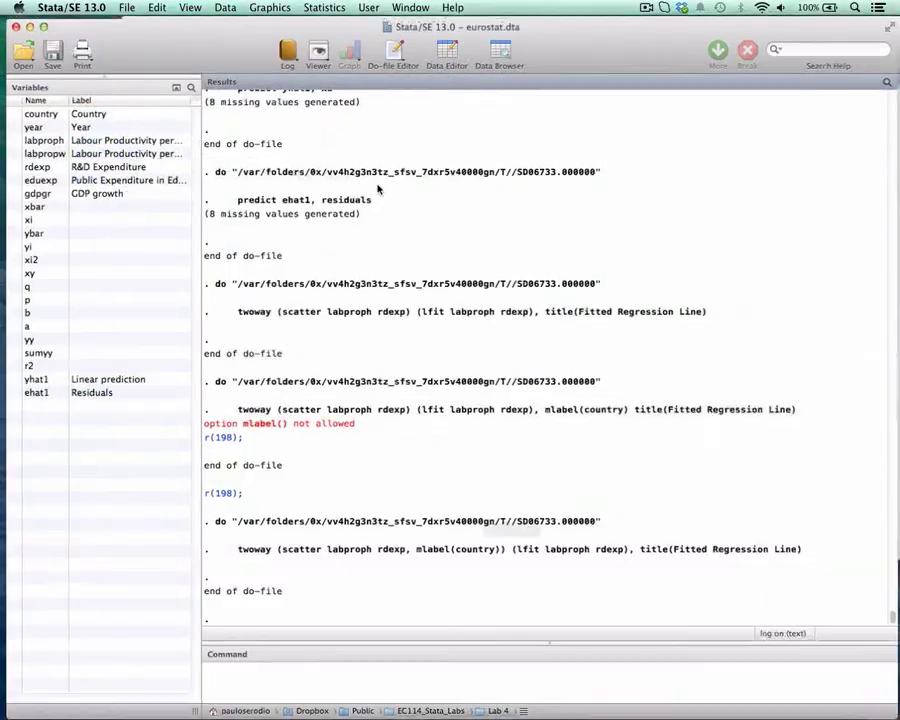
{"action": "left_click", "coordinate": [538, 237]}
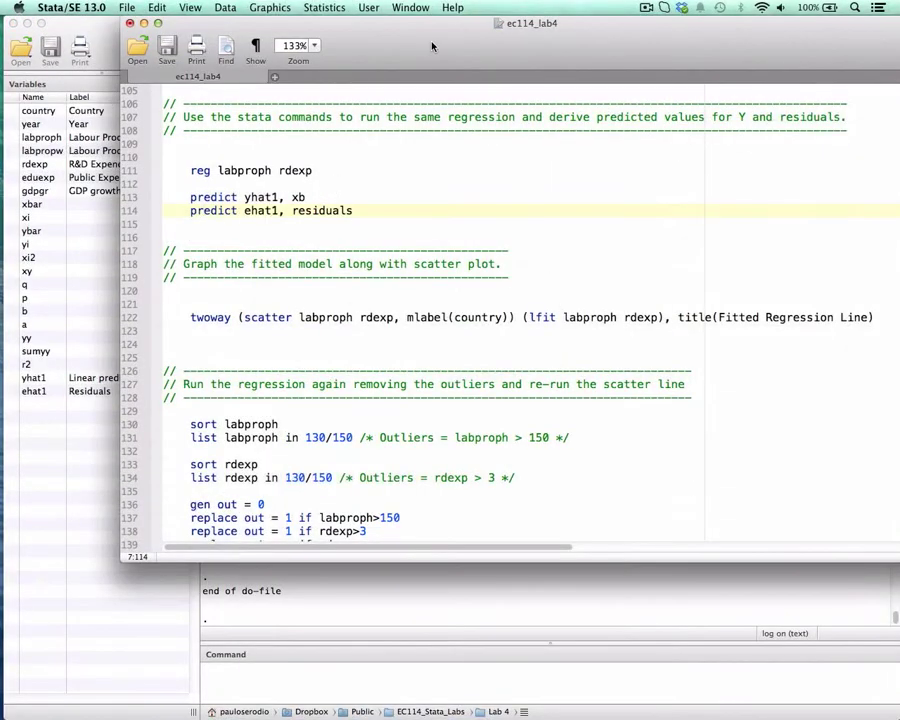
Run the "sort labproph" command on line 130 in the outlier section, with the do-file window moved off the results.
{"action": "scroll", "coordinate": [476, 274], "scroll_direction": "down", "scroll_amount": 4}
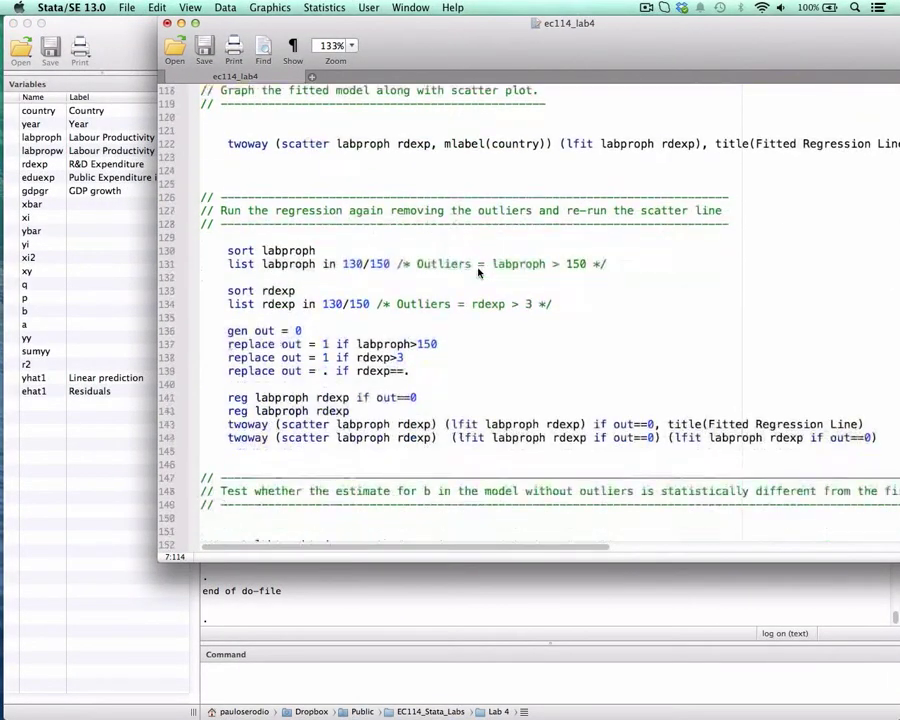
{"action": "scroll", "coordinate": [448, 262], "scroll_direction": "down", "scroll_amount": 2}
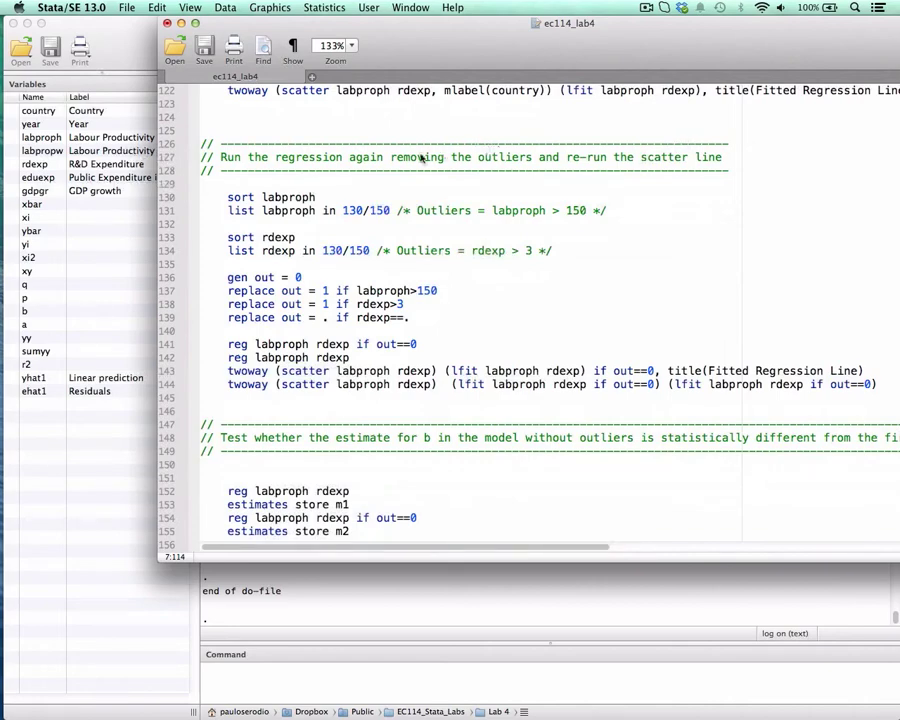
{"action": "left_click_drag", "start_coordinate": [227, 197], "coordinate": [316, 198]}
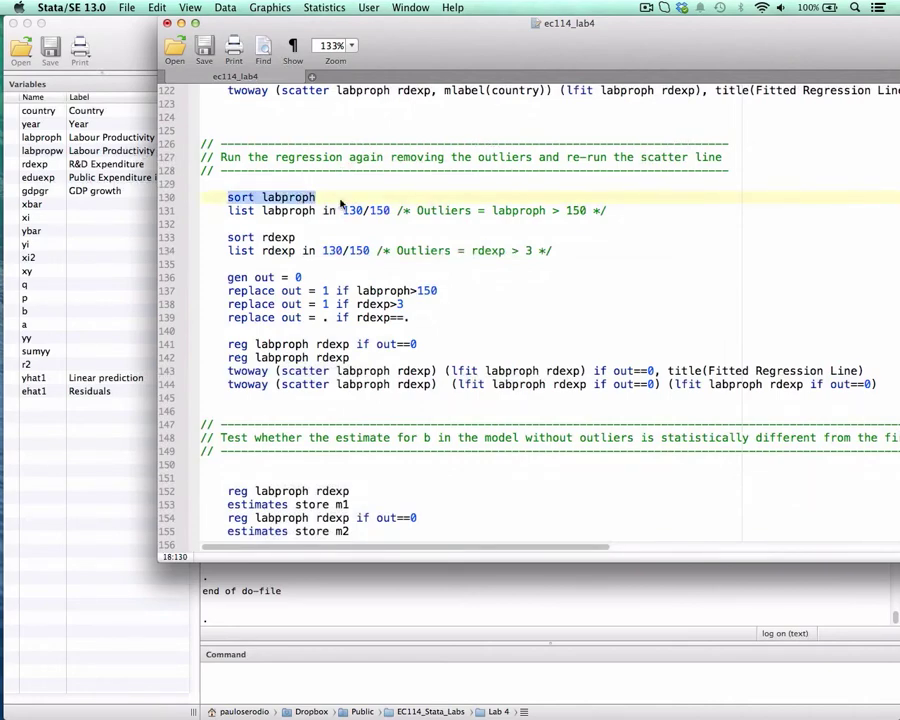
{"action": "left_click_drag", "start_coordinate": [347, 28], "coordinate": [567, 28]}
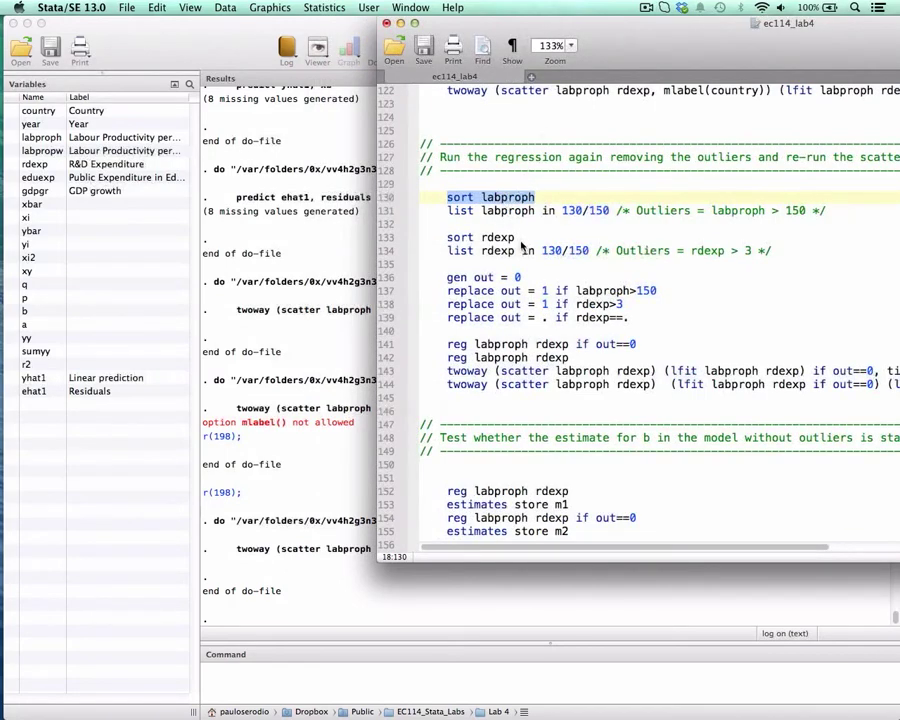
{"action": "key", "text": "super+shift+d"}
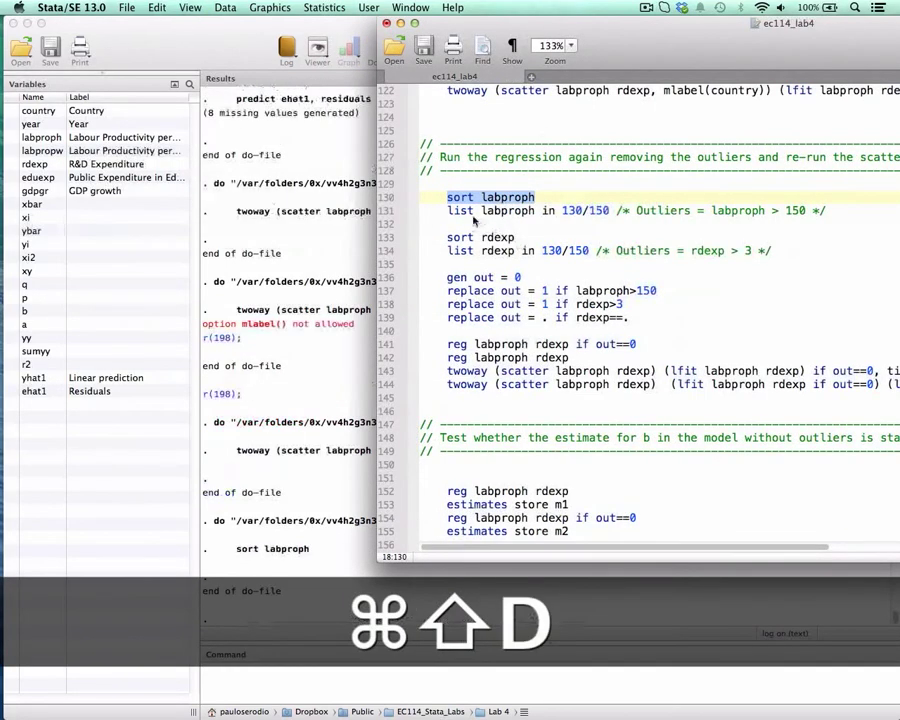
Run line 131 to list labproph for observations 130 to 150.
{"action": "double_click", "coordinate": [459, 197]}
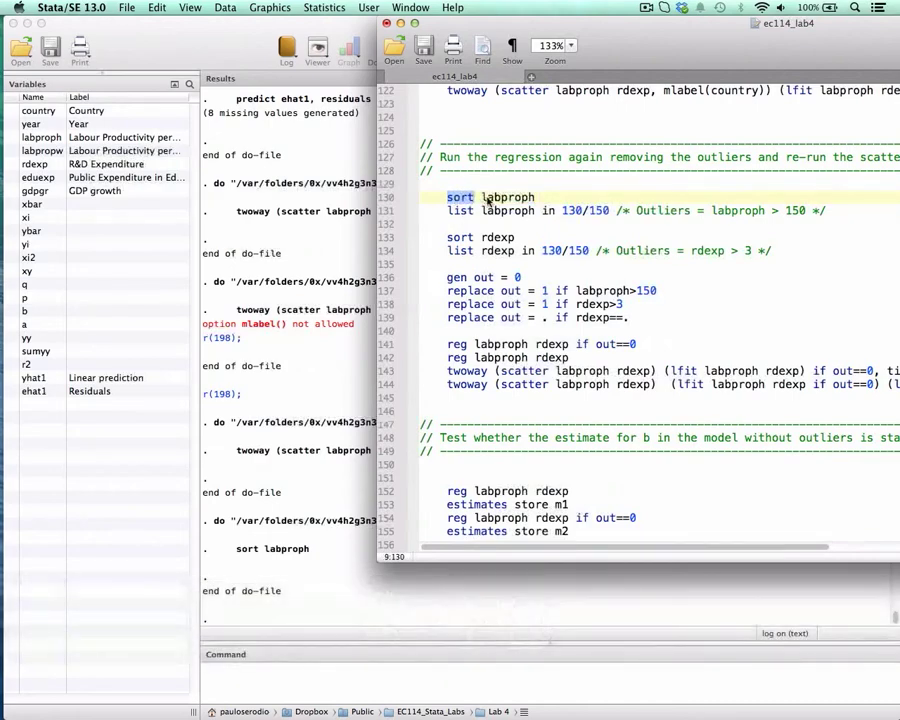
{"action": "left_click_drag", "start_coordinate": [503, 215], "coordinate": [618, 211]}
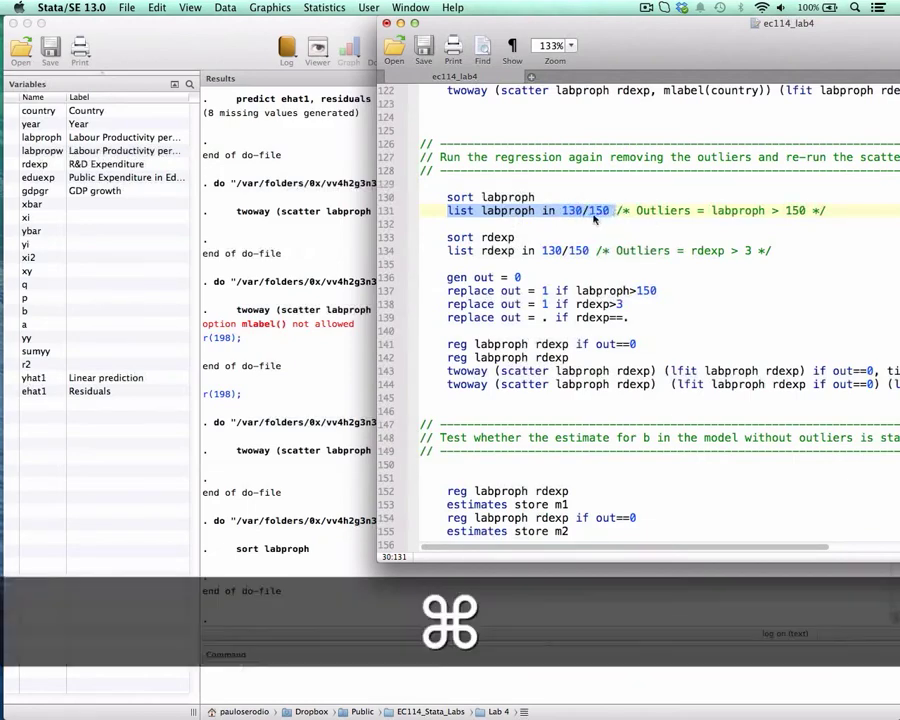
{"action": "key", "text": "super+shift+d"}
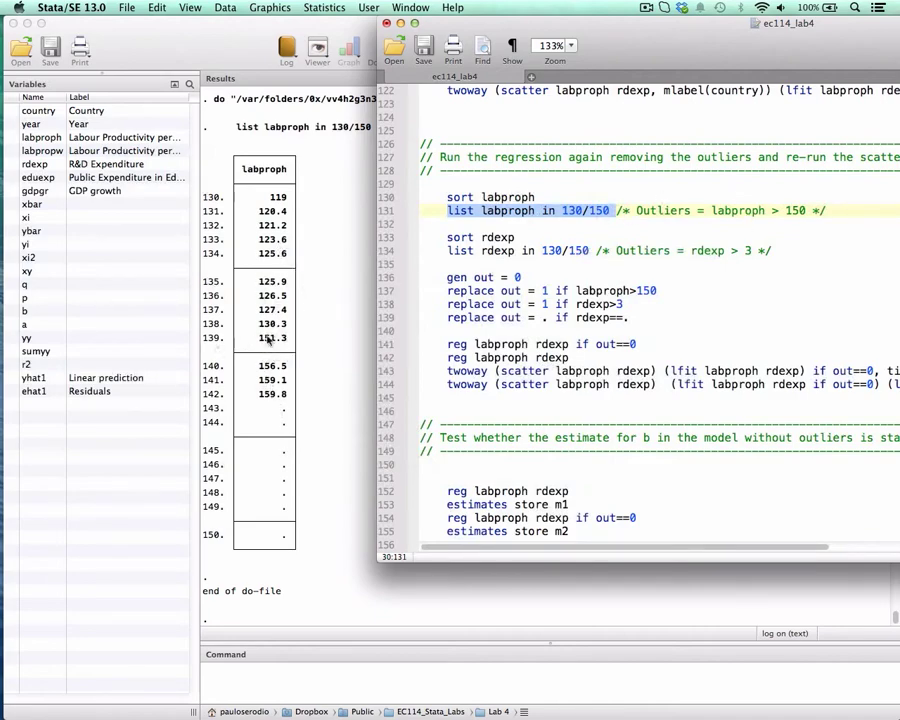
Mark the labproph values of observations 139 to 142 in the results listing and return to the do-file.
{"action": "left_click_drag", "start_coordinate": [263, 340], "coordinate": [291, 396]}
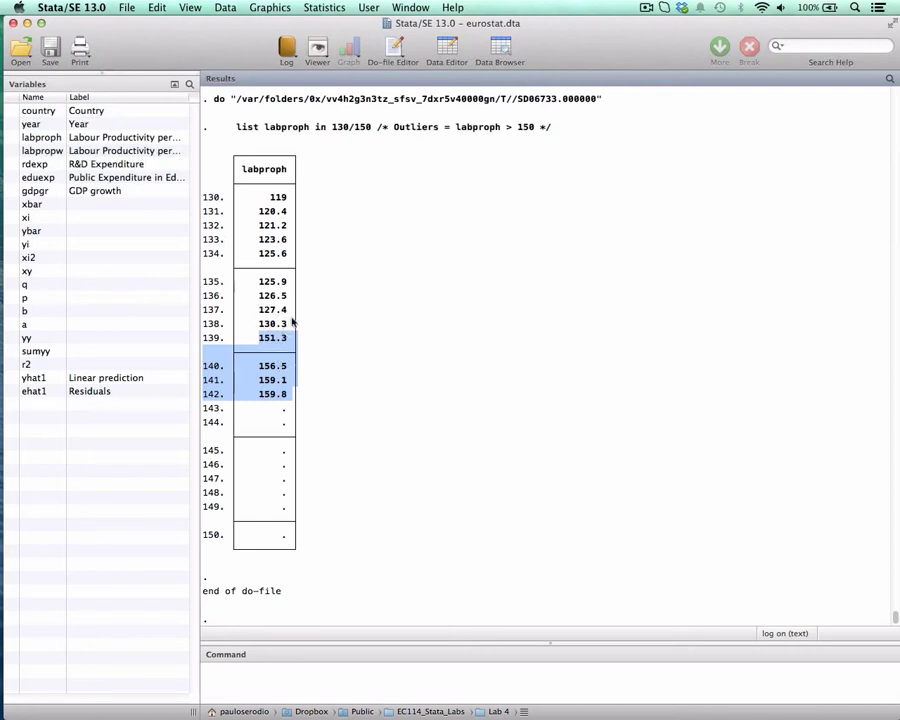
{"action": "key", "text": "ctrl+Down"}
{"action": "left_click", "coordinate": [530, 232]}
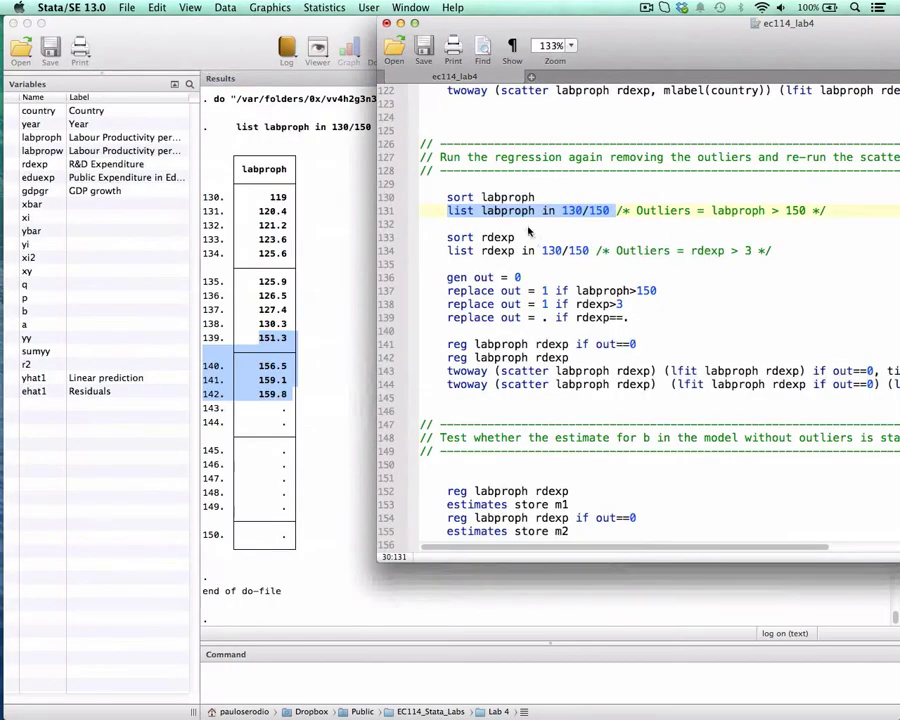
Add country before labproph in the list command on line 131, run it, and bring its results into view.
{"action": "left_click", "coordinate": [480, 212]}
{"action": "type", "text": "country"}
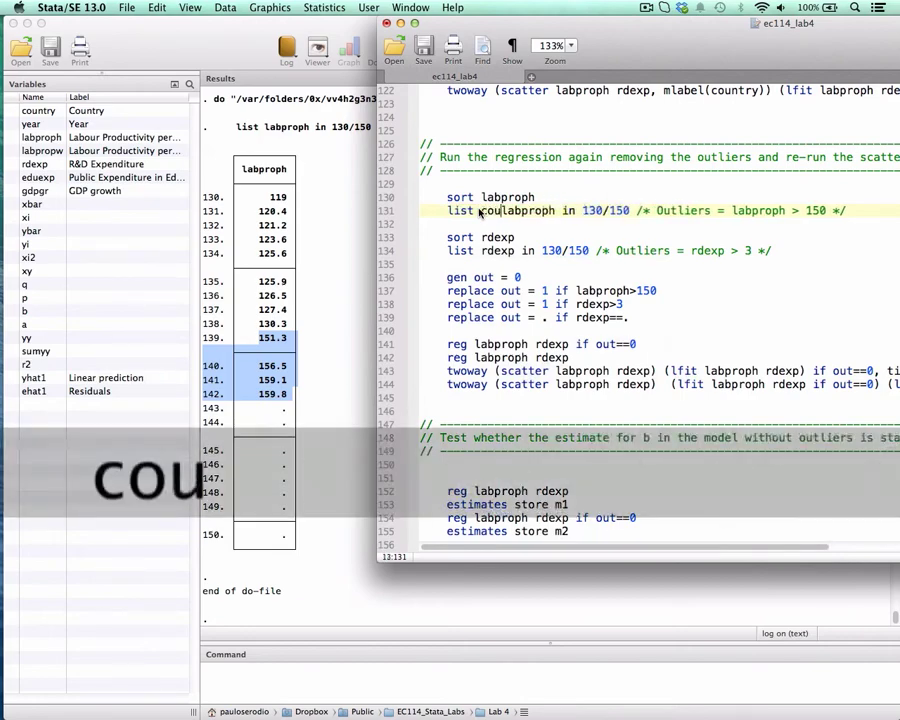
{"action": "key", "text": "super+shift+Left"}
{"action": "key", "text": "super+shift+d"}
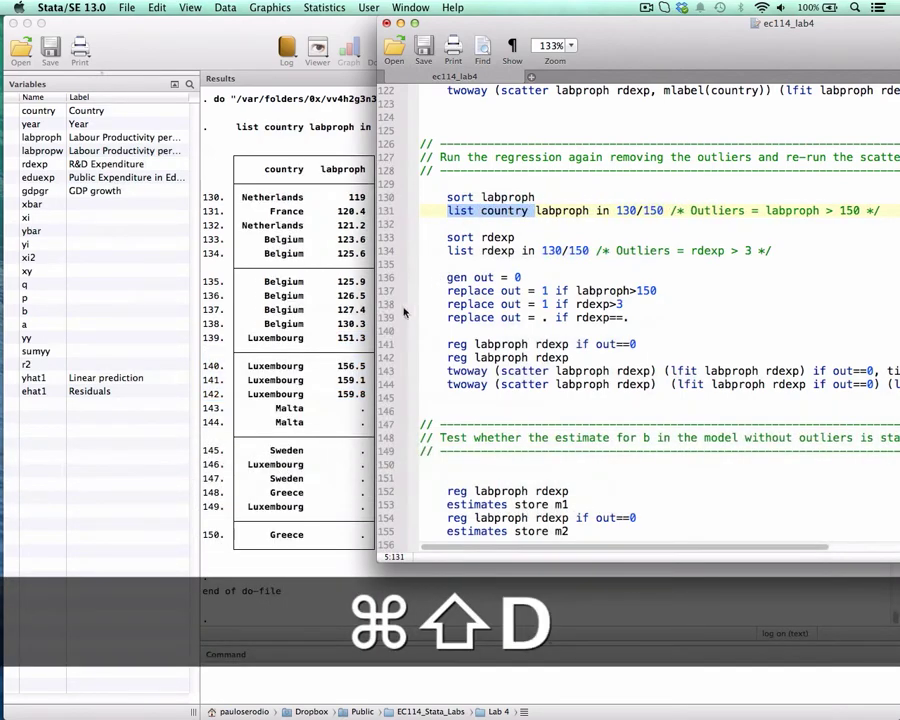
{"action": "left_click", "coordinate": [336, 313]}
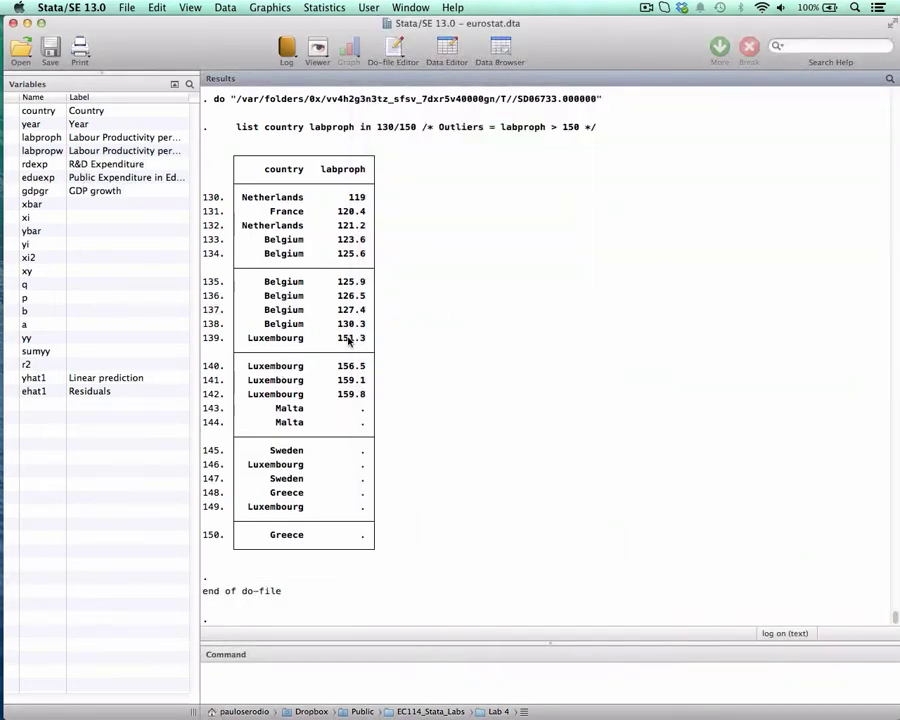
Rerun the twoway command on line 122 to examine the outlying countries in the labelled scatter, and close the graph.
{"action": "key", "text": "ctrl+Down"}
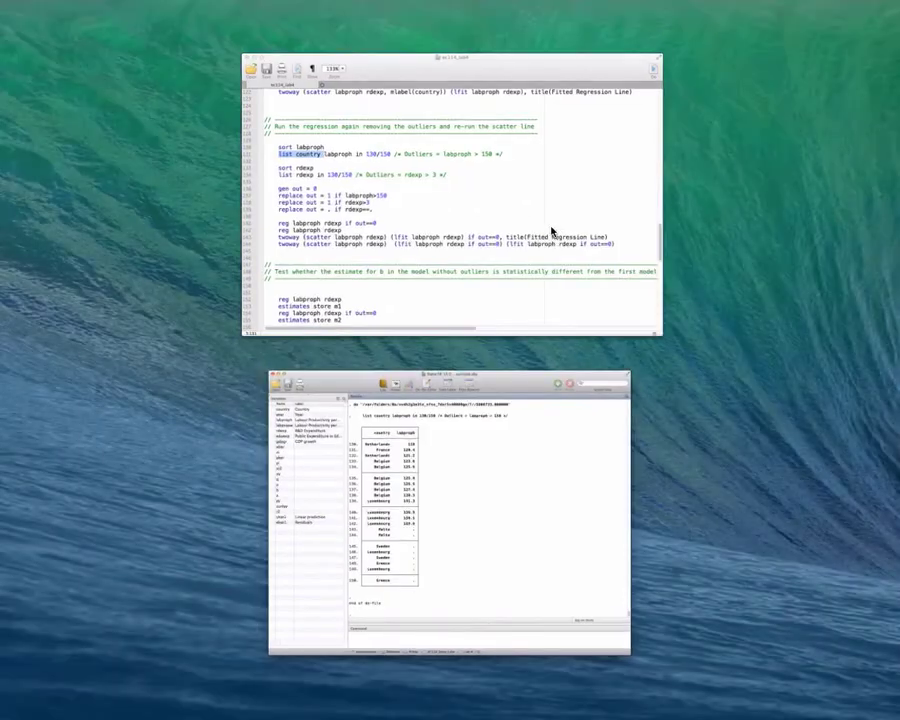
{"action": "left_click", "coordinate": [551, 231]}
{"action": "left_click_drag", "start_coordinate": [531, 104], "coordinate": [670, 104]}
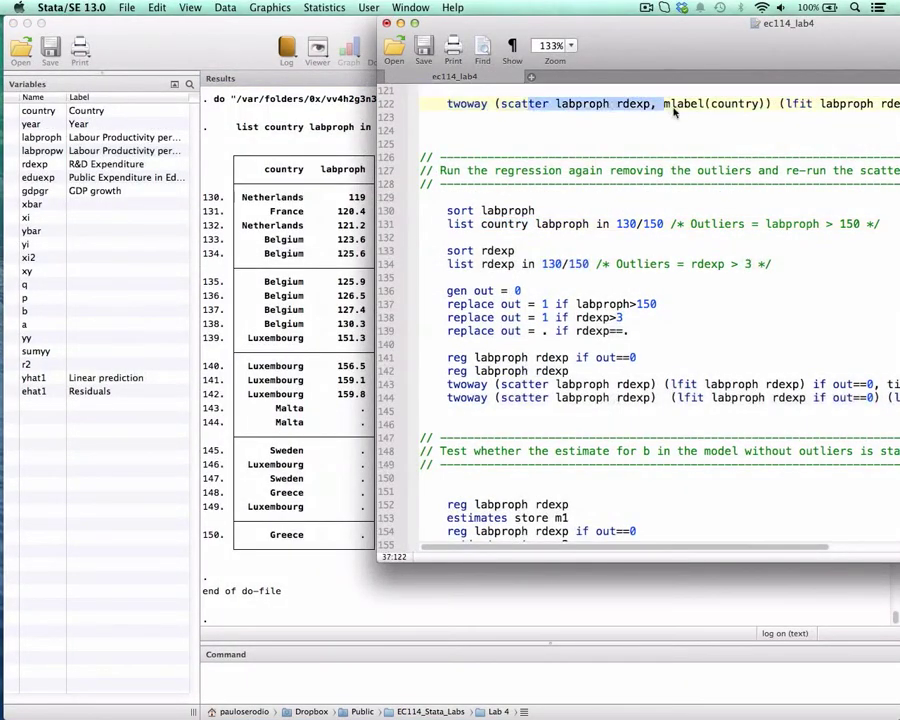
{"action": "key", "text": "super+shift+d"}
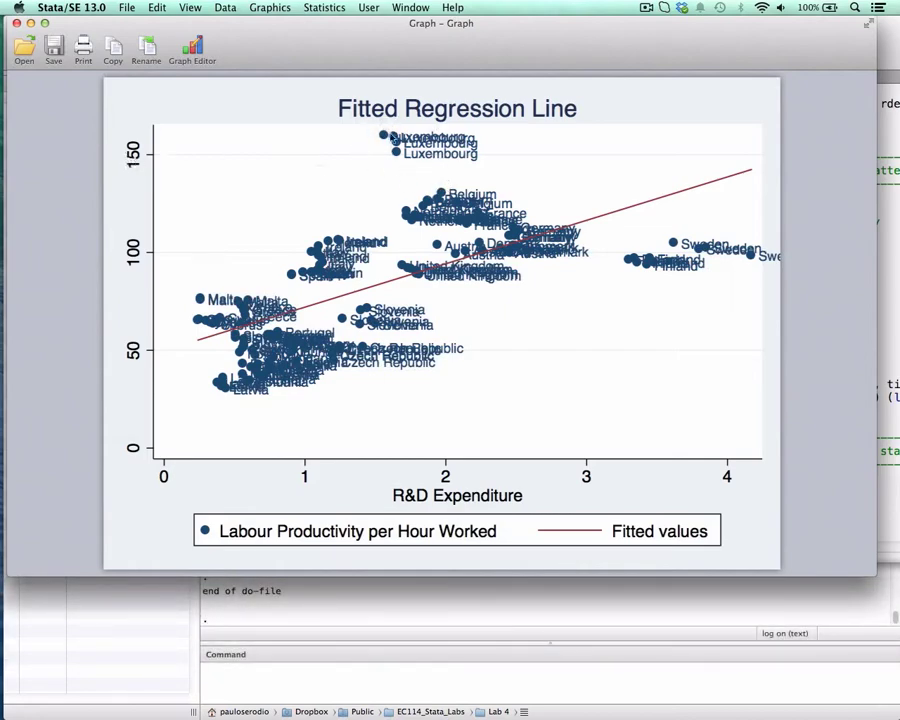
{"action": "left_click", "coordinate": [16, 22]}
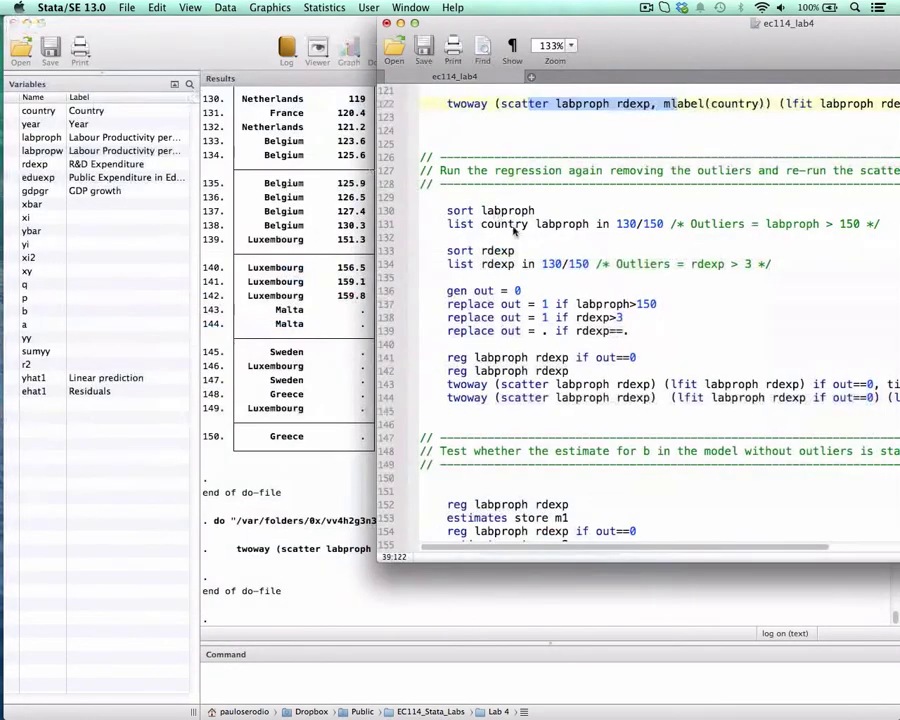
Add country before rdexp in the list command on line 134 of the do-file and run lines 133 and 134.
{"action": "key", "text": "ctrl+Down"}
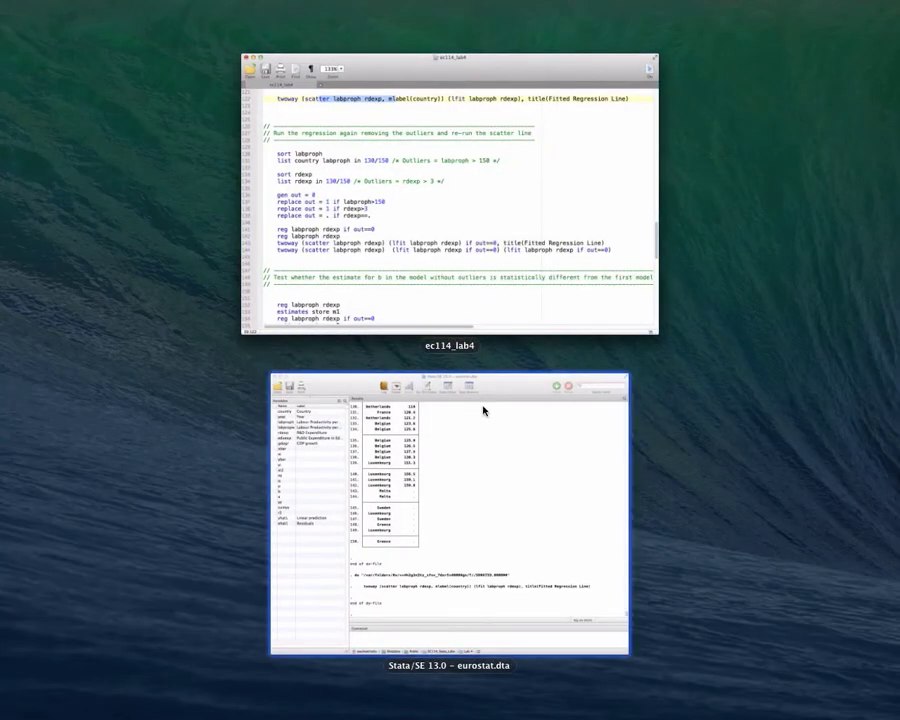
{"action": "left_click", "coordinate": [459, 251]}
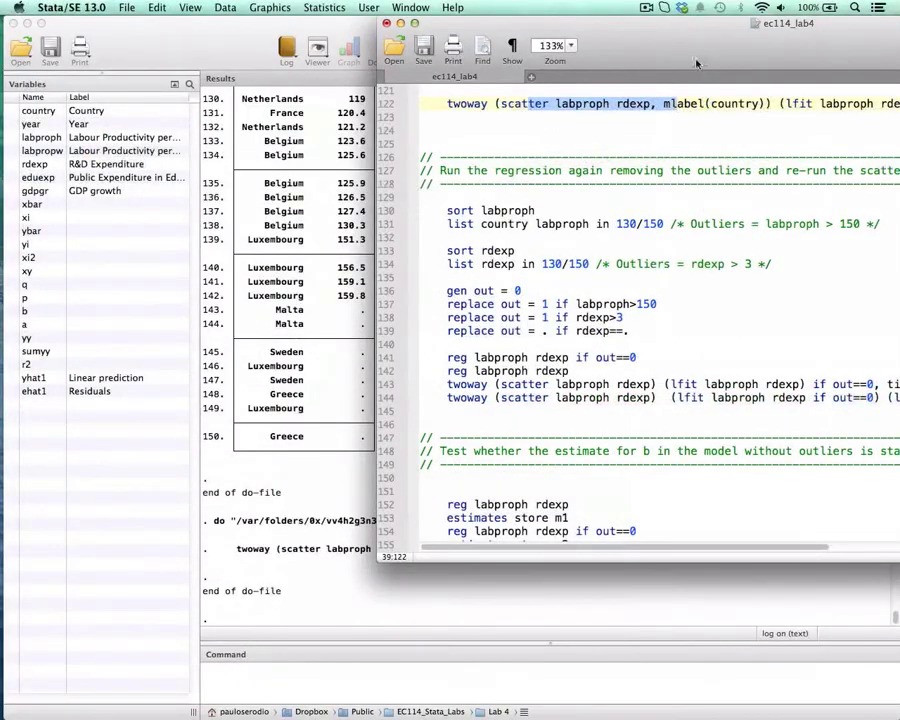
{"action": "left_click_drag", "start_coordinate": [692, 62], "coordinate": [638, 65]}
{"action": "left_click", "coordinate": [441, 244]}
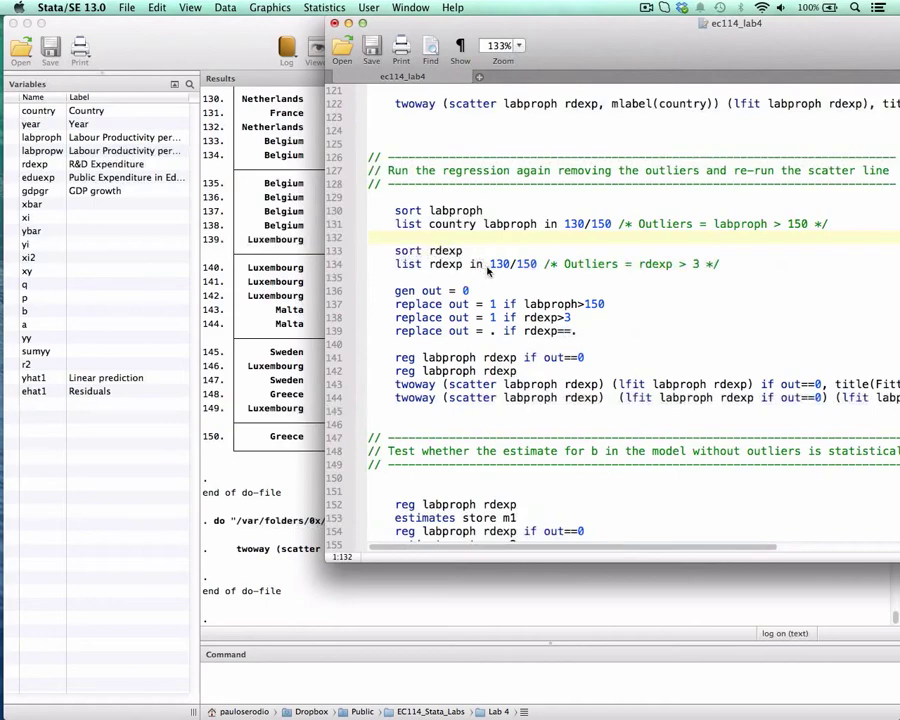
{"action": "left_click", "coordinate": [432, 264]}
{"action": "type", "text": "country"}
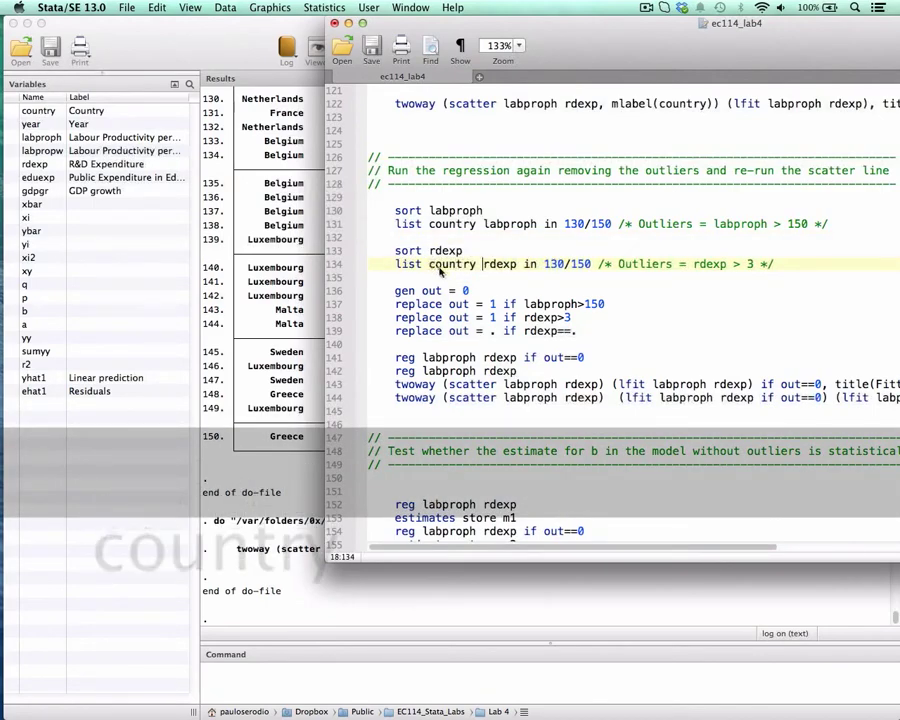
{"action": "left_click_drag", "start_coordinate": [437, 251], "coordinate": [465, 264]}
{"action": "key", "text": "super+shift+d"}
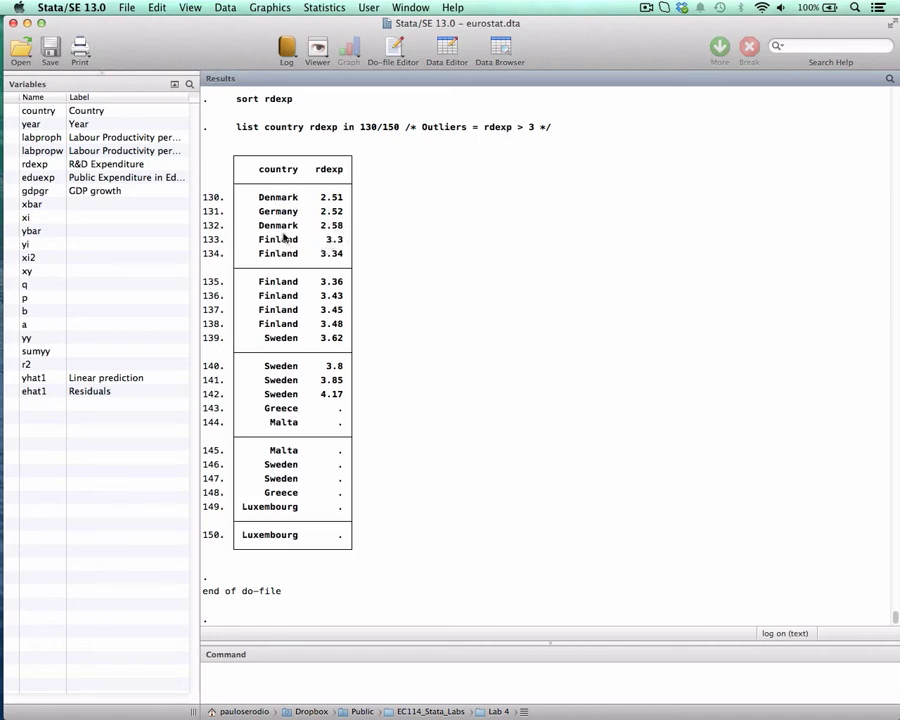
Mark observations 133 to 142 in the rdexp listing and the sort variables labproph and rdexp in the do-file.
{"action": "left_click_drag", "start_coordinate": [284, 238], "coordinate": [343, 396]}
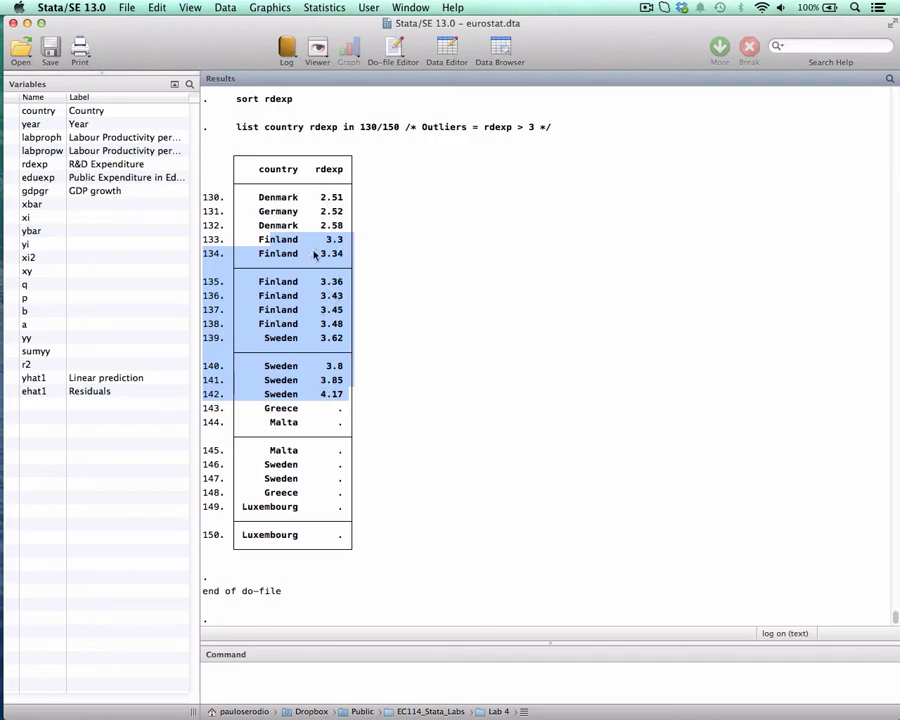
{"action": "key", "text": "ctrl+Down"}
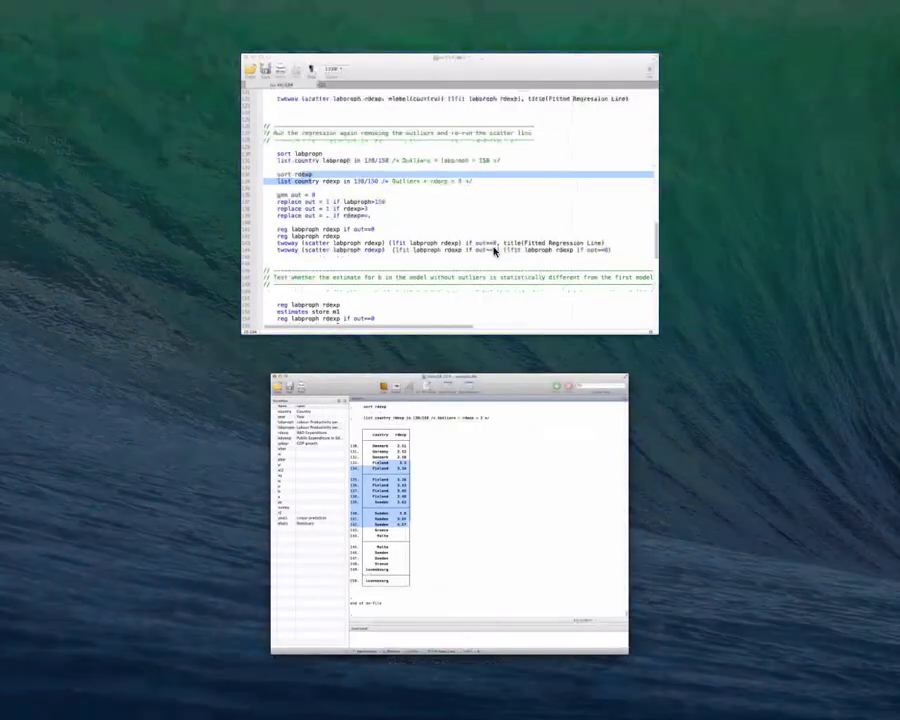
{"action": "left_click", "coordinate": [496, 250]}
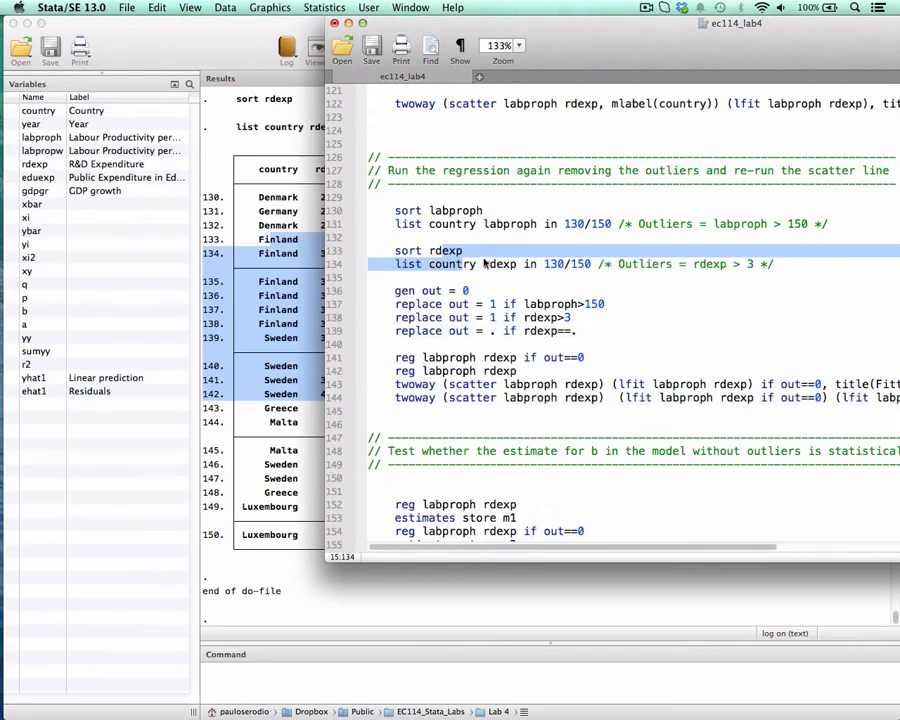
{"action": "double_click", "coordinate": [457, 210]}
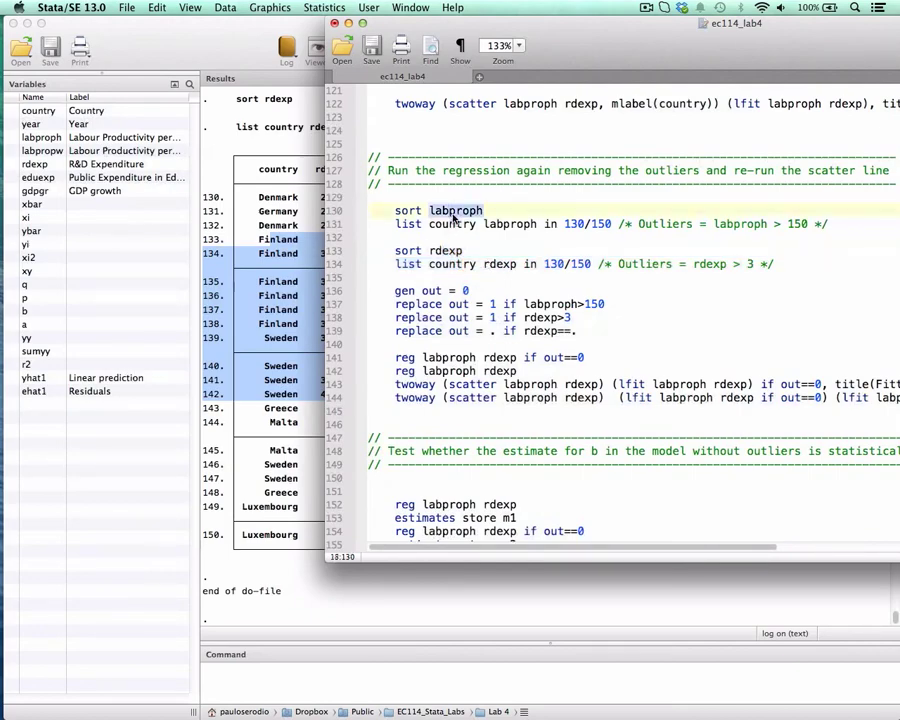
{"action": "double_click", "coordinate": [458, 251]}
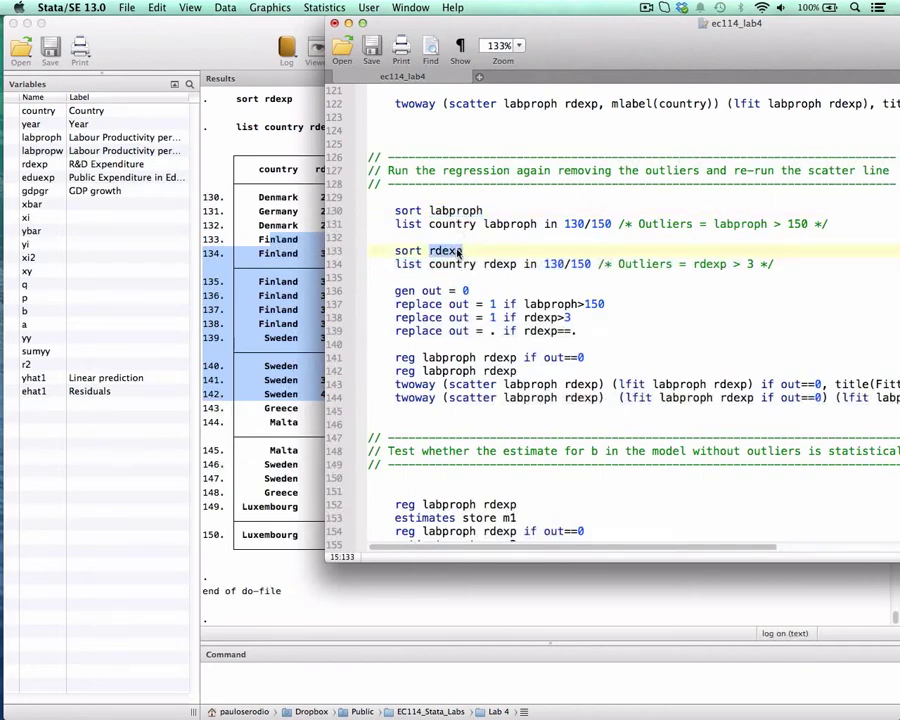
Run line 136 to generate the variable out equal to 0.
{"action": "scroll", "coordinate": [440, 268], "scroll_direction": "down", "scroll_amount": 1}
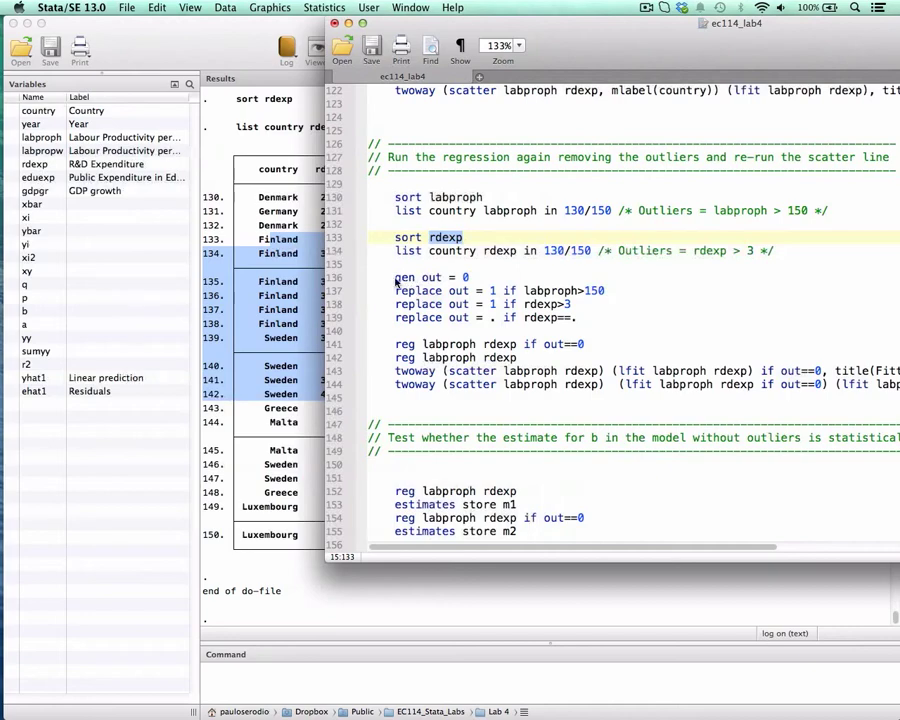
{"action": "left_click_drag", "start_coordinate": [396, 279], "coordinate": [510, 273]}
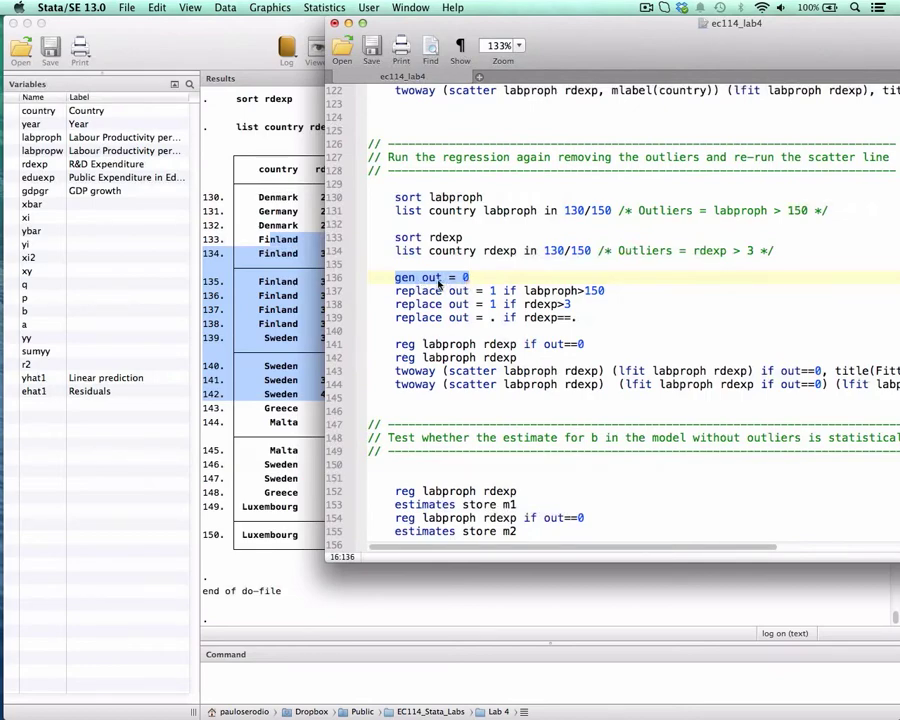
{"action": "key", "text": "super+shift+d"}
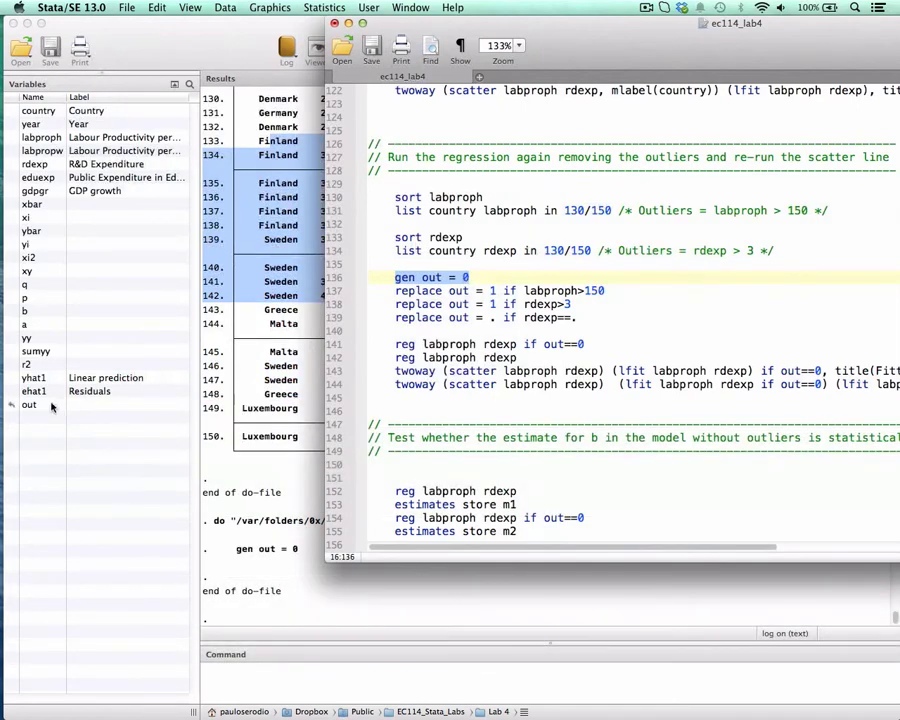
Run lines 137 and 138 to set out to 1 where labproph exceeds 150 or rdexp exceeds 3.
{"action": "left_click_drag", "start_coordinate": [407, 296], "coordinate": [495, 292]}
{"action": "double_click", "coordinate": [537, 291]}
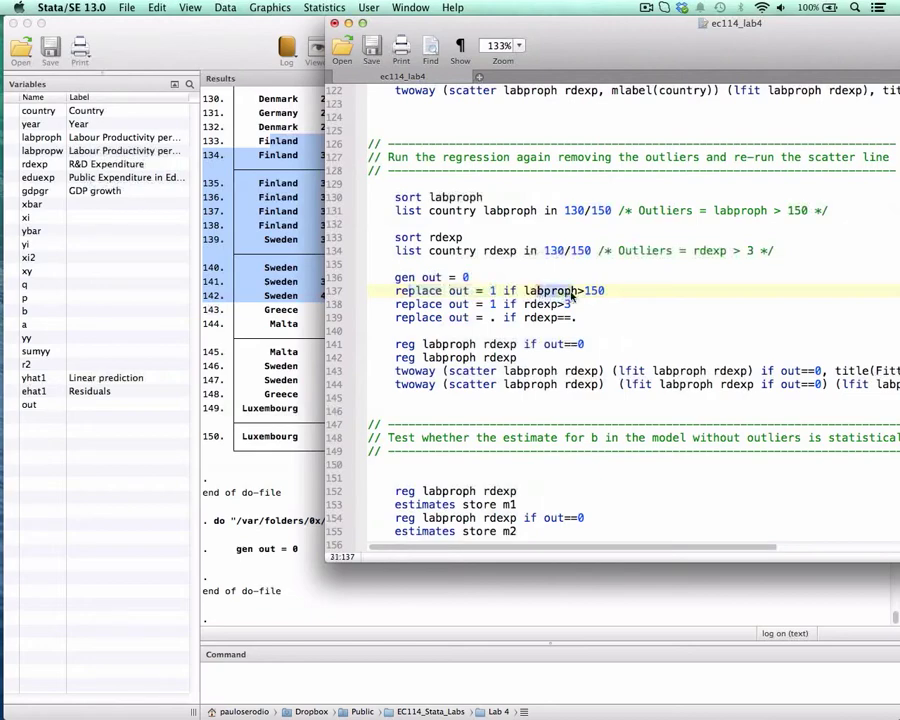
{"action": "double_click", "coordinate": [595, 290]}
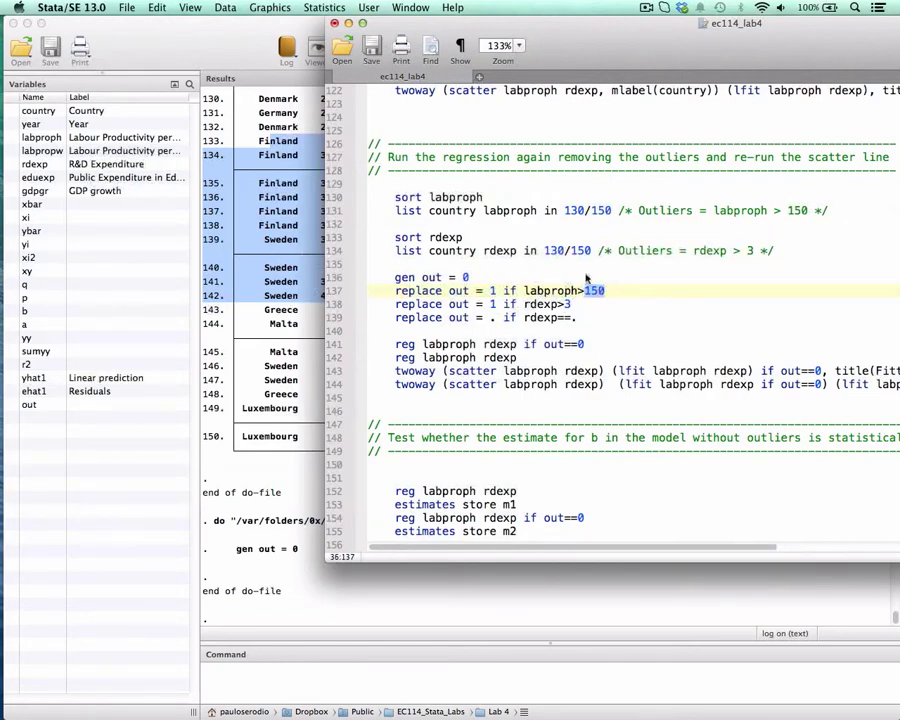
{"action": "left_click_drag", "start_coordinate": [396, 304], "coordinate": [568, 305]}
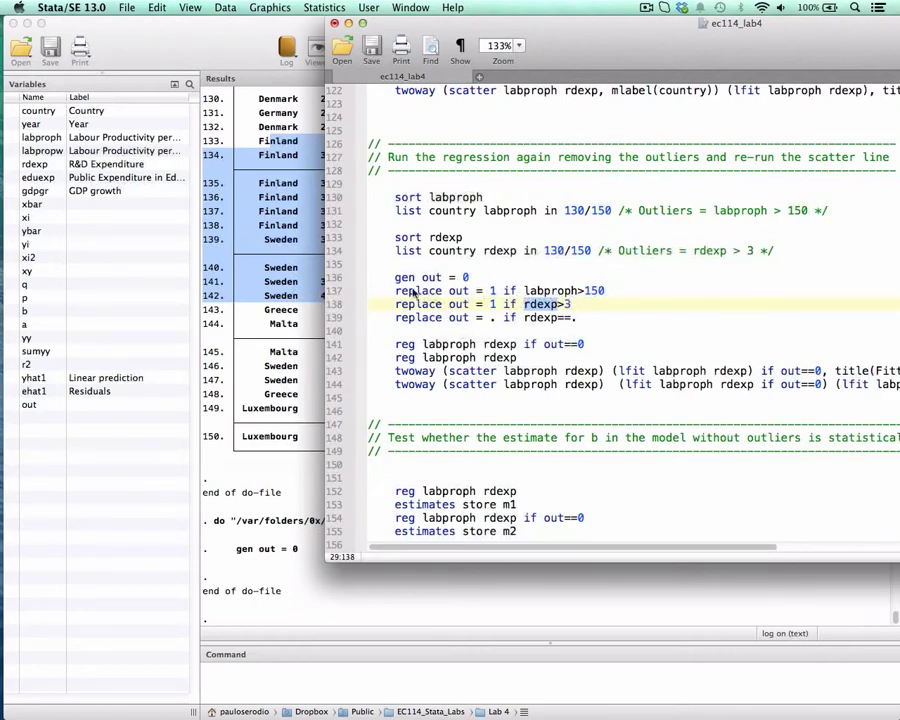
{"action": "left_click_drag", "start_coordinate": [397, 293], "coordinate": [584, 308]}
{"action": "key", "text": "super+shift+d"}
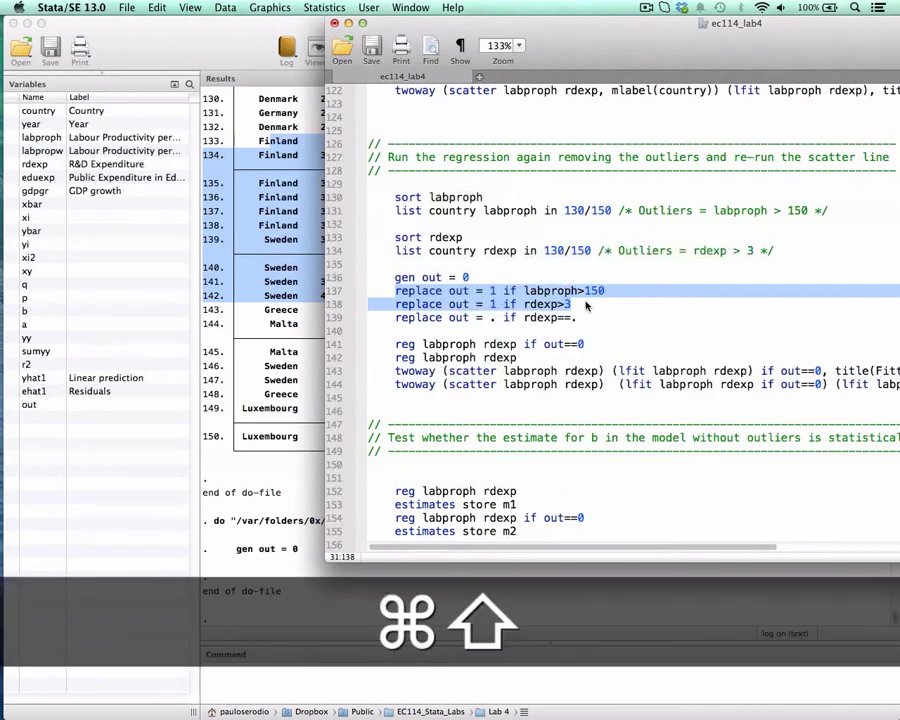
Run line 139 to set out to missing where rdexp is missing.
{"action": "left_click", "coordinate": [493, 318]}
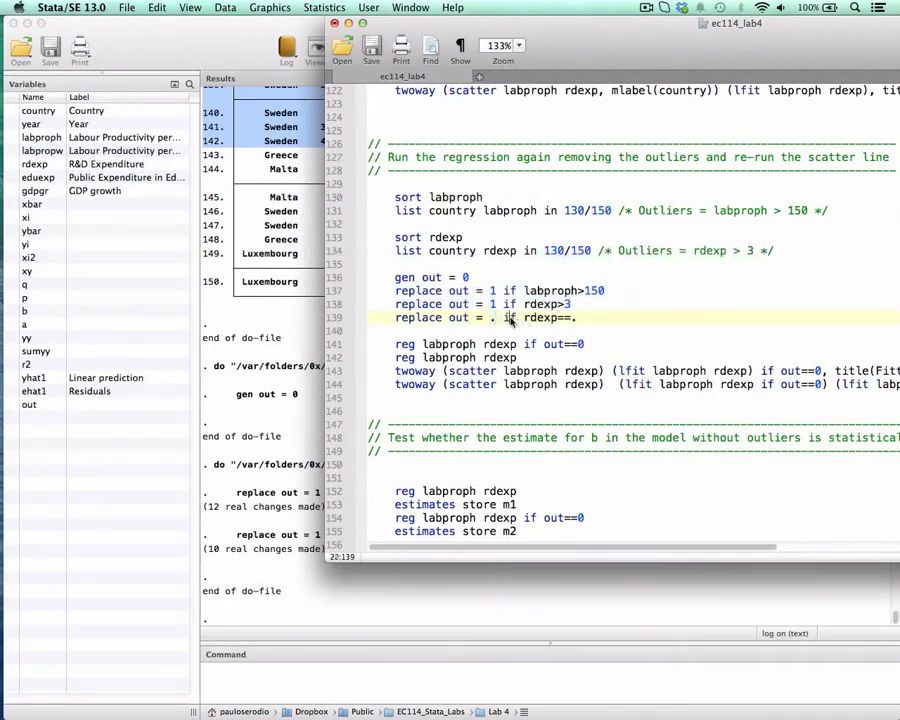
{"action": "left_click", "coordinate": [544, 319]}
{"action": "left_click_drag", "start_coordinate": [579, 319], "coordinate": [421, 321]}
{"action": "key", "text": "super+shift+d"}
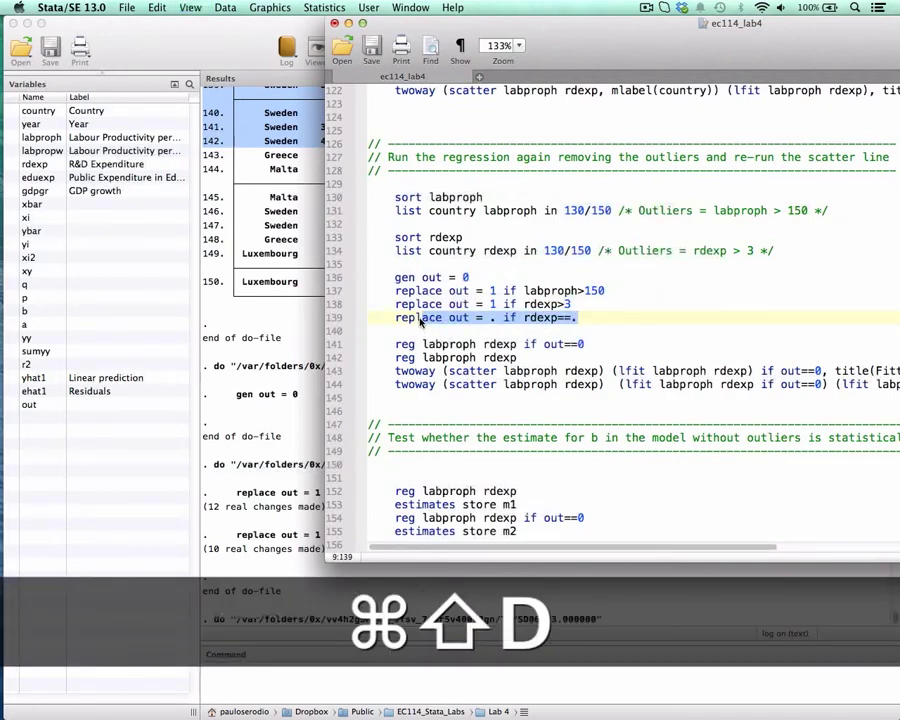
Highlight the regression of labproph on rdexp and its if out==0 condition on line 141.
{"action": "scroll", "coordinate": [421, 321], "scroll_direction": "down", "scroll_amount": 1}
{"action": "scroll", "coordinate": [421, 321], "scroll_direction": "down", "scroll_amount": 3}
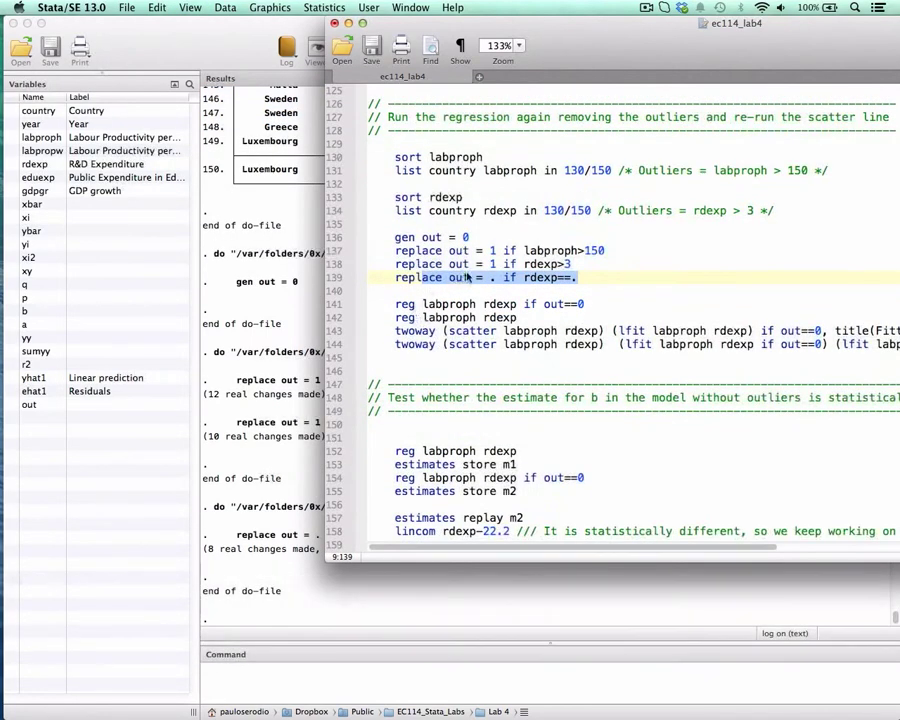
{"action": "left_click", "coordinate": [568, 265]}
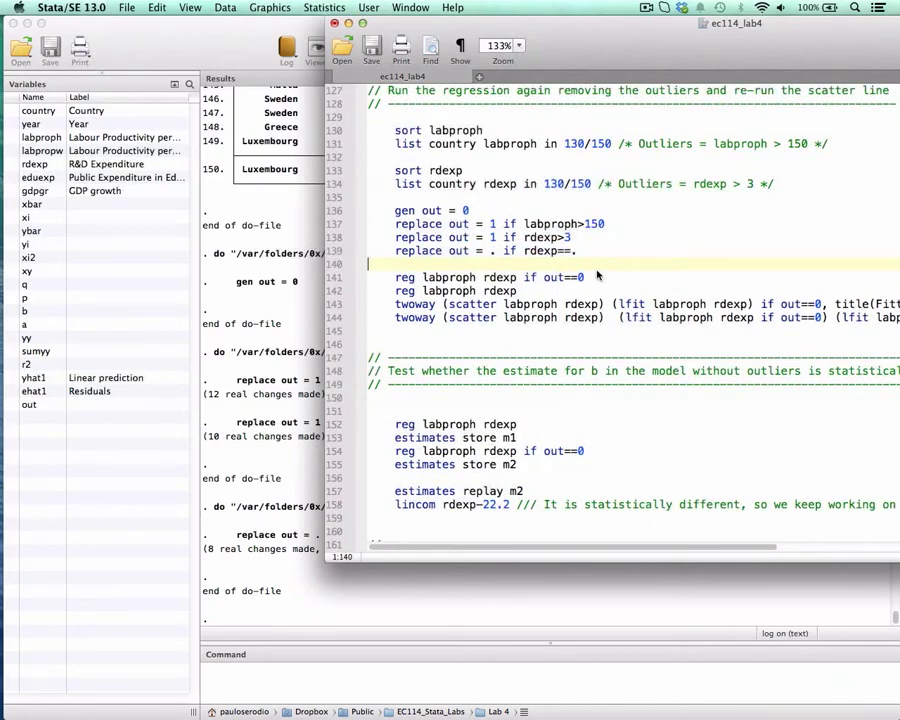
{"action": "left_click_drag", "start_coordinate": [397, 280], "coordinate": [519, 276]}
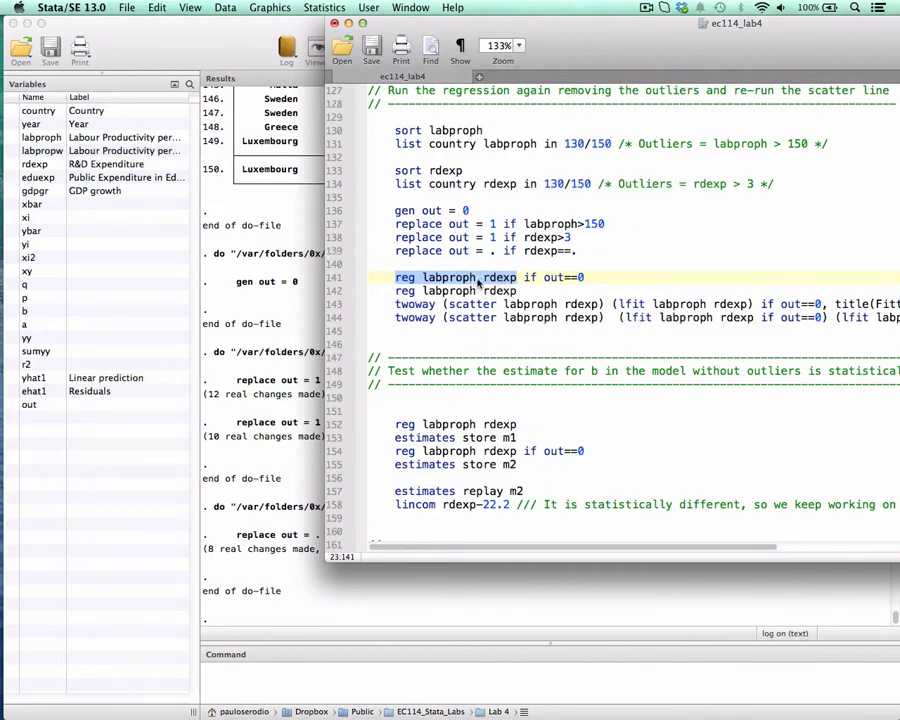
{"action": "left_click_drag", "start_coordinate": [523, 279], "coordinate": [590, 282]}
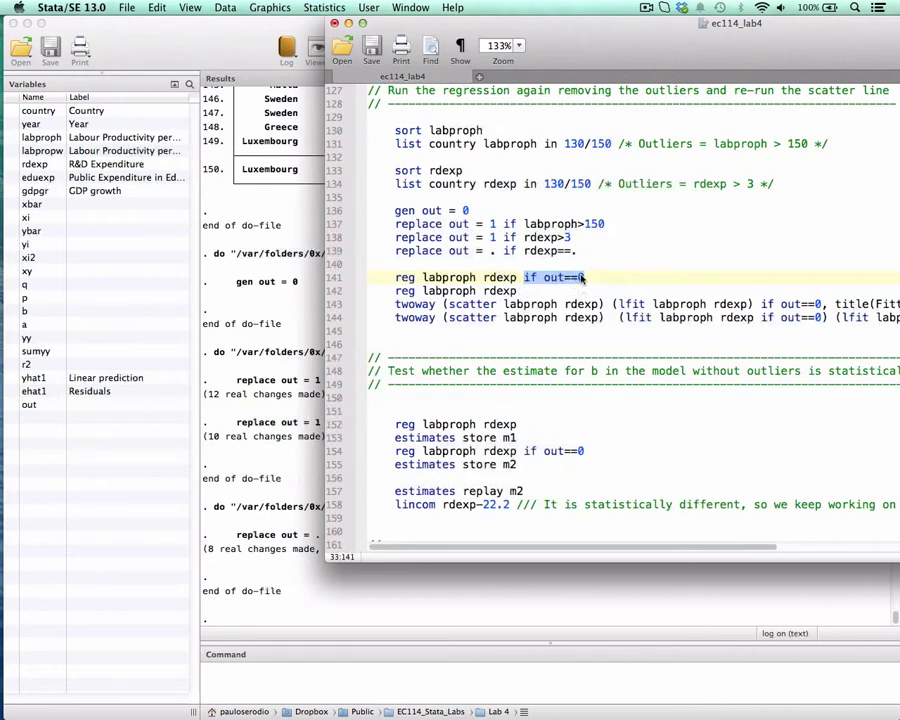
{"action": "left_click", "coordinate": [514, 278]}
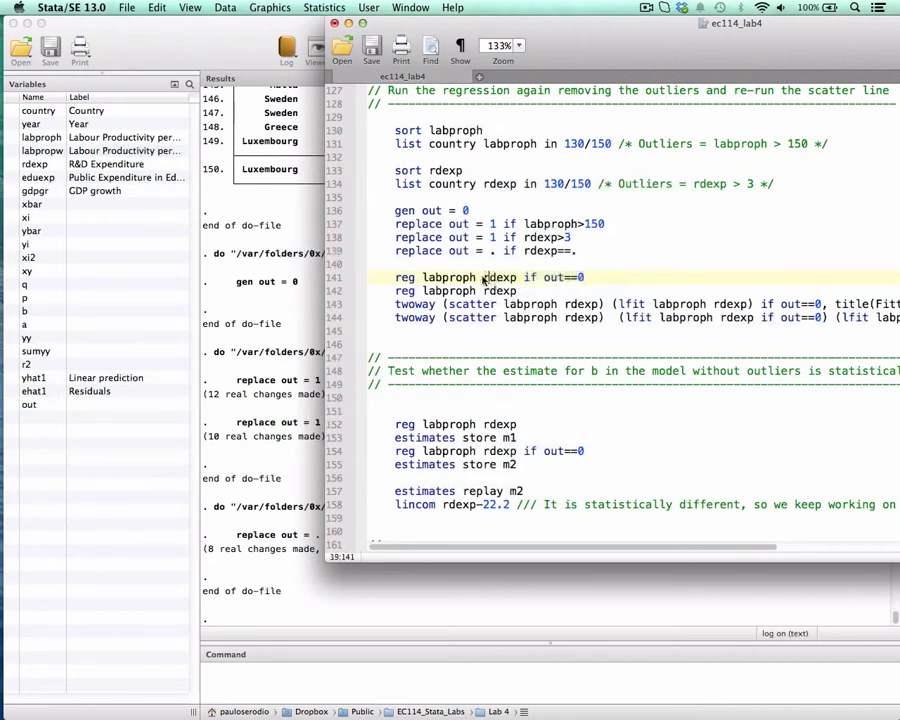
Run the twoway command on line 122 again to inspect the country-labelled scatter and fitted line, and close the graph.
{"action": "scroll", "coordinate": [460, 170], "scroll_direction": "up", "scroll_amount": 3}
{"action": "scroll", "coordinate": [462, 173], "scroll_direction": "up", "scroll_amount": 1}
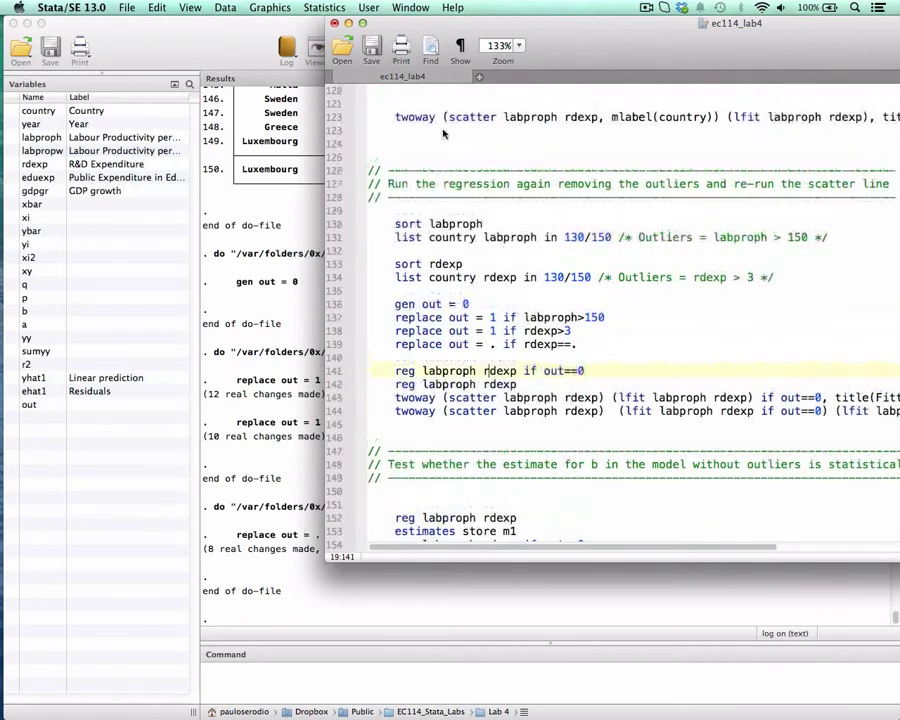
{"action": "left_click_drag", "start_coordinate": [410, 117], "coordinate": [686, 121]}
{"action": "key", "text": "super+shift+d"}
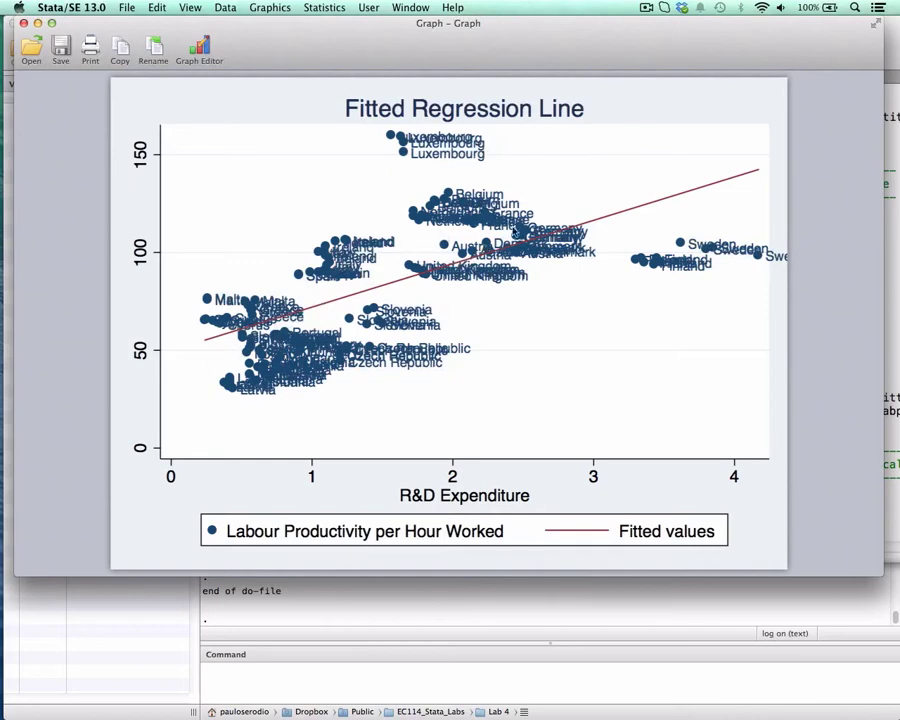
{"action": "left_click", "coordinate": [23, 22]}
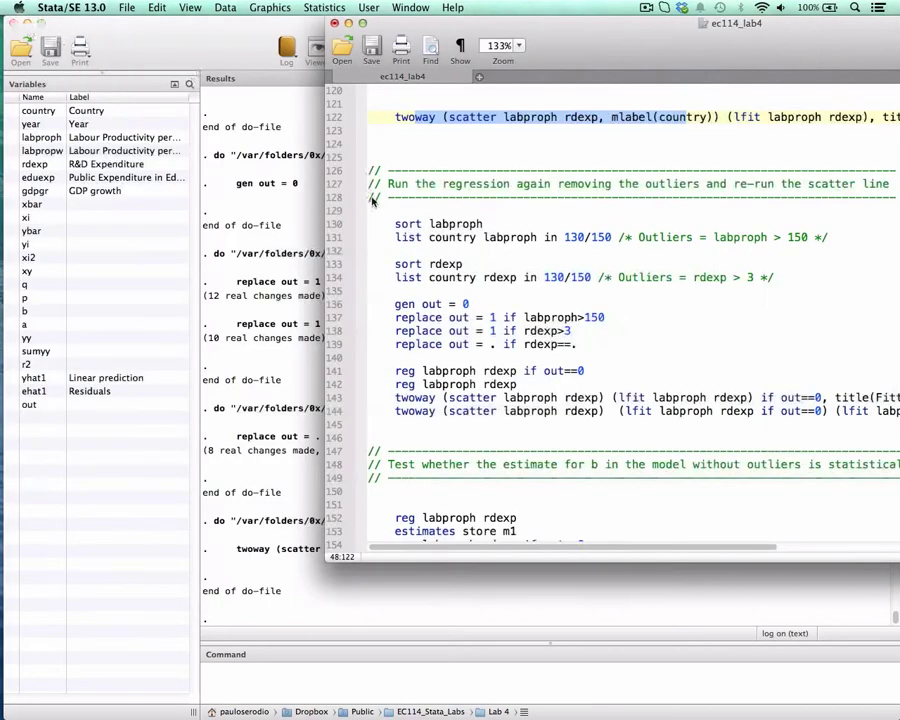
Run line 141 to regress labproph on rdexp if out==0, and mark the rdexp coefficient in the results.
{"action": "left_click", "coordinate": [474, 250]}
{"action": "scroll", "coordinate": [480, 262], "scroll_direction": "down", "scroll_amount": 1}
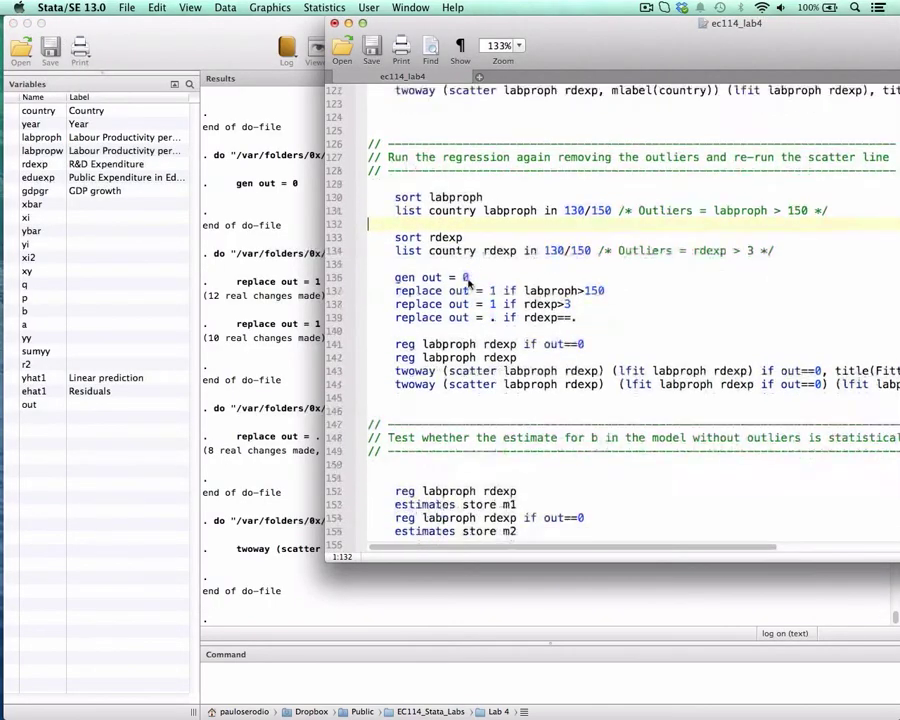
{"action": "scroll", "coordinate": [467, 290], "scroll_direction": "down", "scroll_amount": 5}
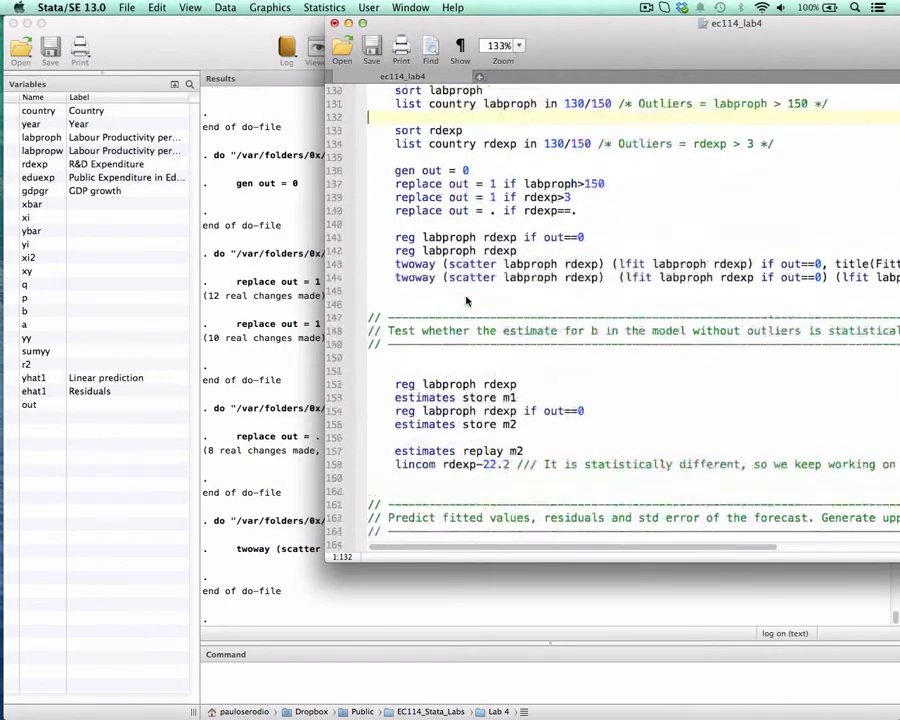
{"action": "scroll", "coordinate": [466, 300], "scroll_direction": "up", "scroll_amount": 2}
{"action": "left_click_drag", "start_coordinate": [421, 264], "coordinate": [584, 264]}
{"action": "key", "text": "super+shift+d"}
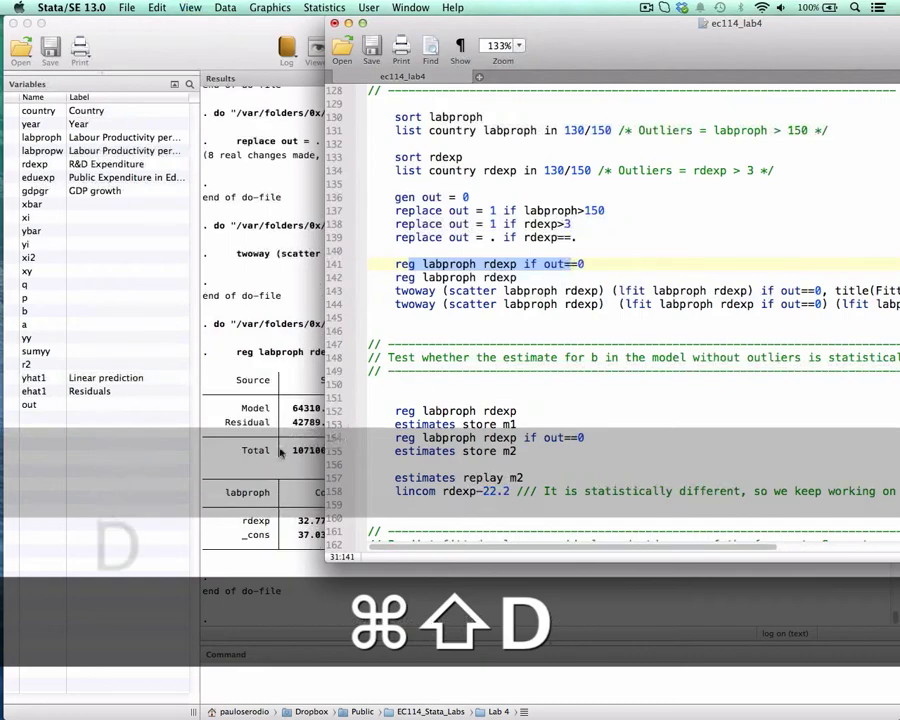
{"action": "left_click", "coordinate": [281, 452]}
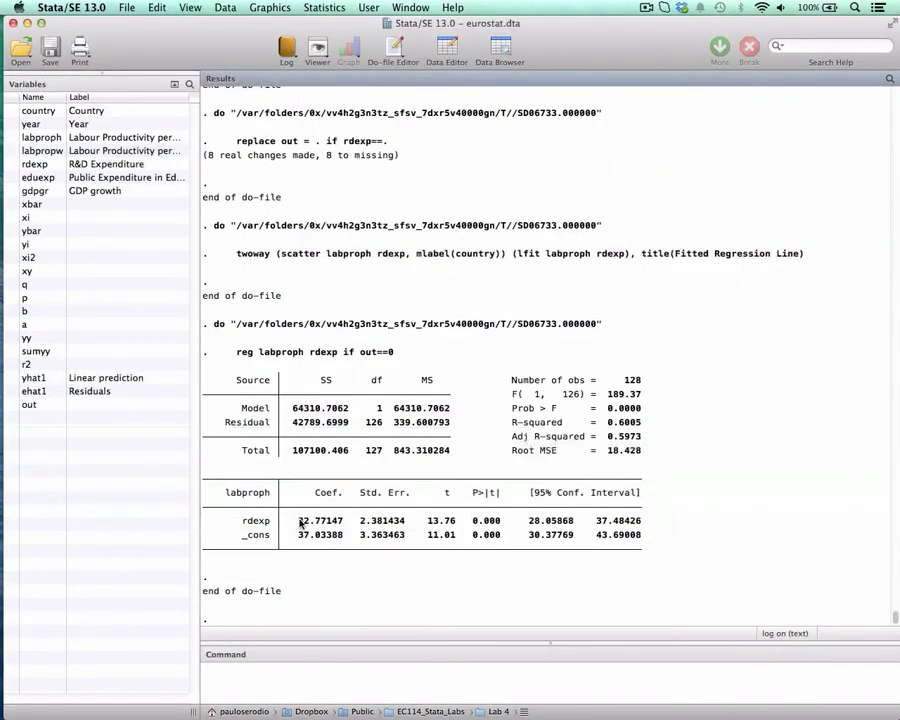
{"action": "mouse_move", "coordinate": [299, 521]}
{"action": "left_mouse_down"}
{"action": "mouse_move", "coordinate": [347, 522]}
{"action": "mouse_move", "coordinate": [309, 525]}
{"action": "left_mouse_up"}
Run line 142 to regress labproph on rdexp with all observations, view its coefficients, and return to the do-file.
{"action": "key", "text": "ctrl+Down"}
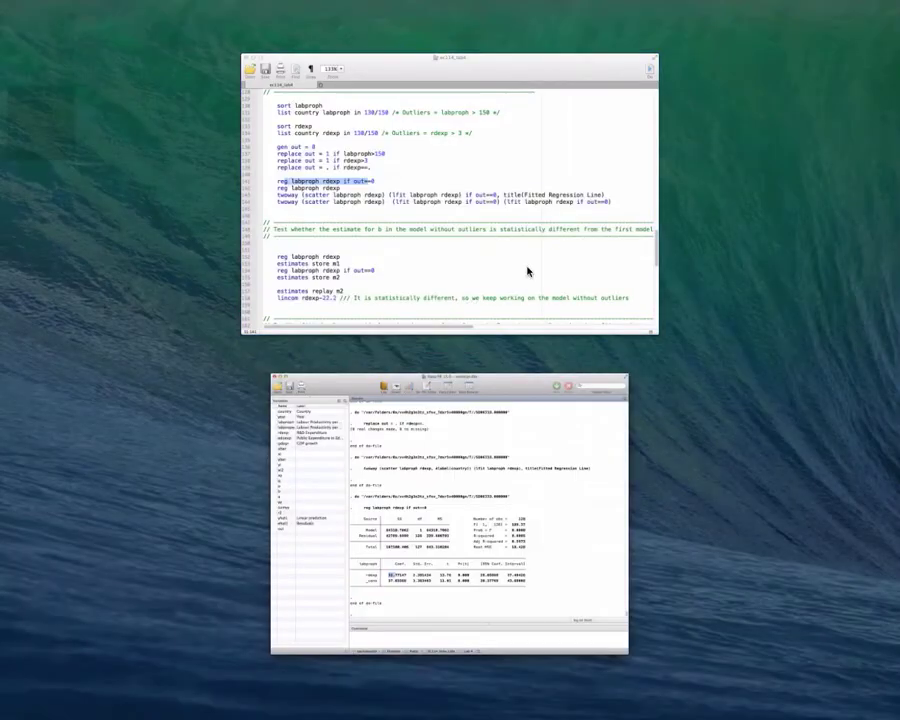
{"action": "left_click", "coordinate": [528, 271]}
{"action": "left_click_drag", "start_coordinate": [397, 278], "coordinate": [510, 277]}
{"action": "key", "text": "super+shift+d"}
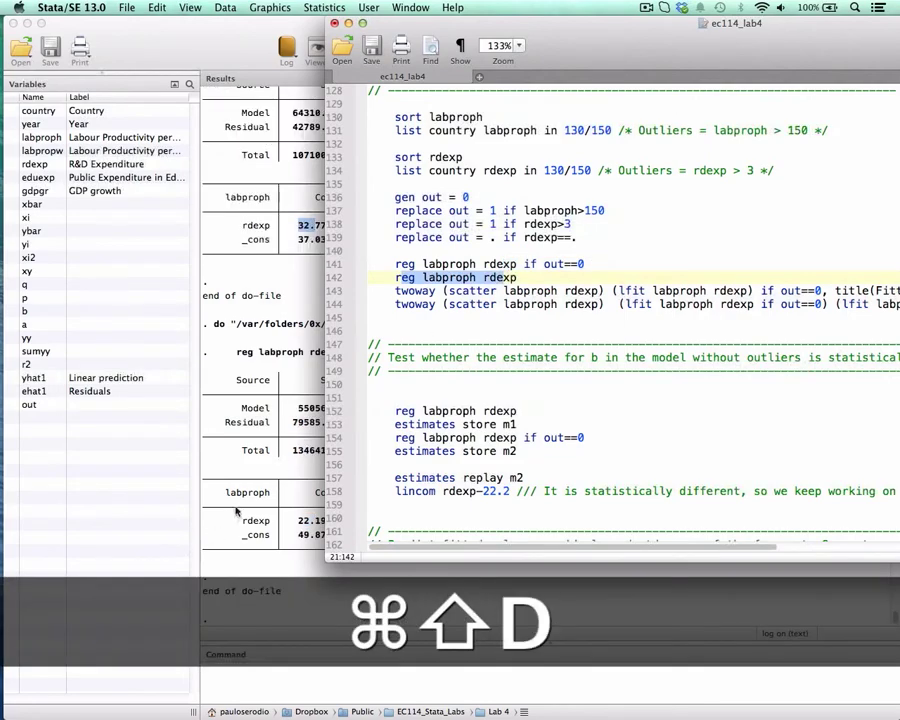
{"action": "left_click", "coordinate": [306, 525]}
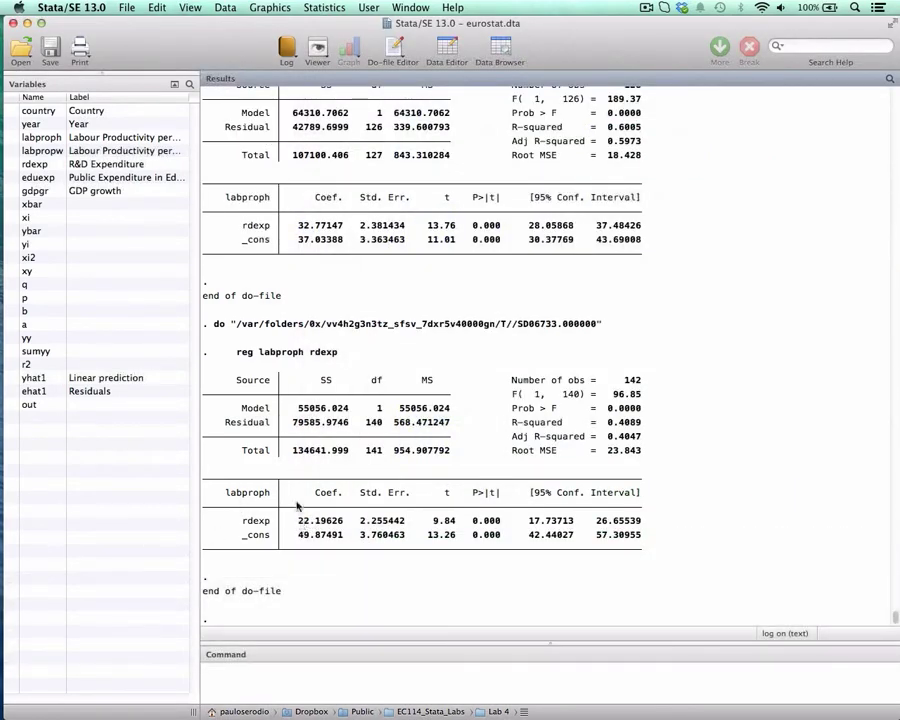
{"action": "key", "text": "ctrl+Down"}
{"action": "left_click", "coordinate": [480, 265]}
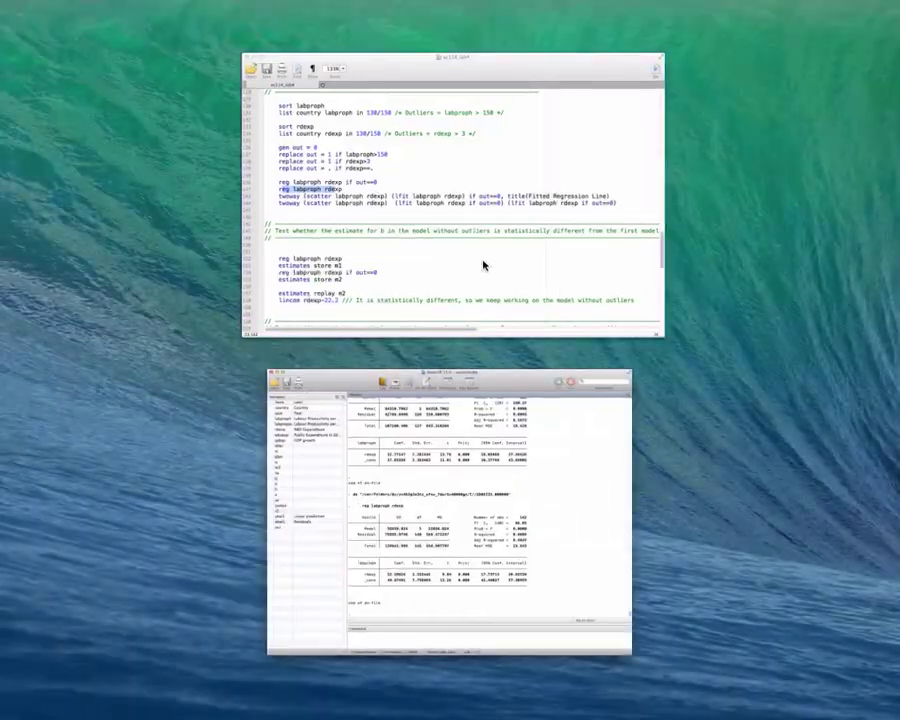
Run line 143 to plot the labproph and rdexp scatter with its fitted line if out==0, and close the graph.
{"action": "left_click_drag", "start_coordinate": [730, 84], "coordinate": [562, 82]}
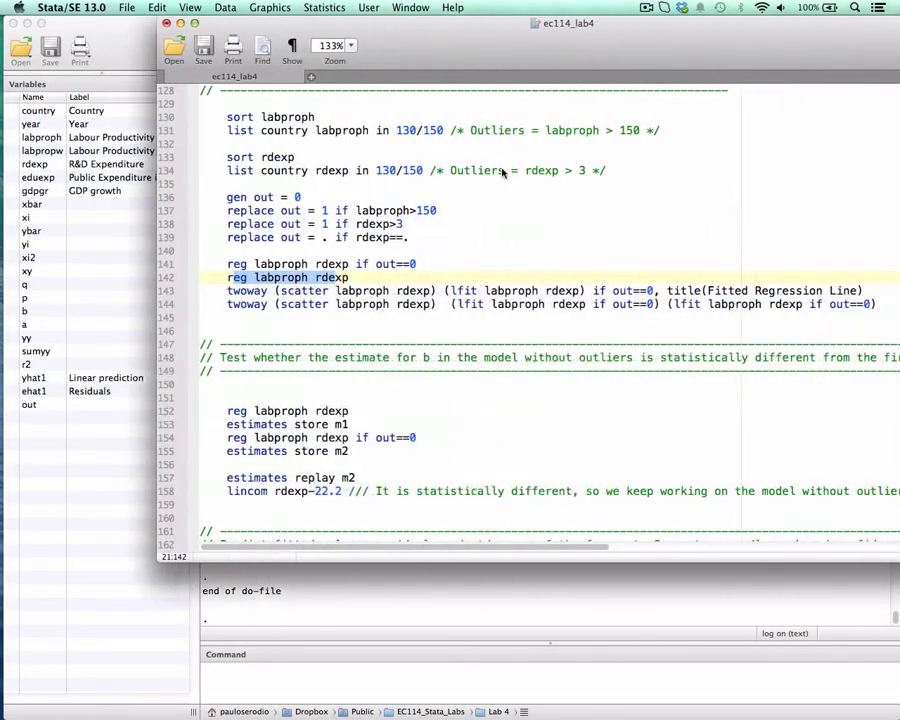
{"action": "left_click", "coordinate": [307, 283]}
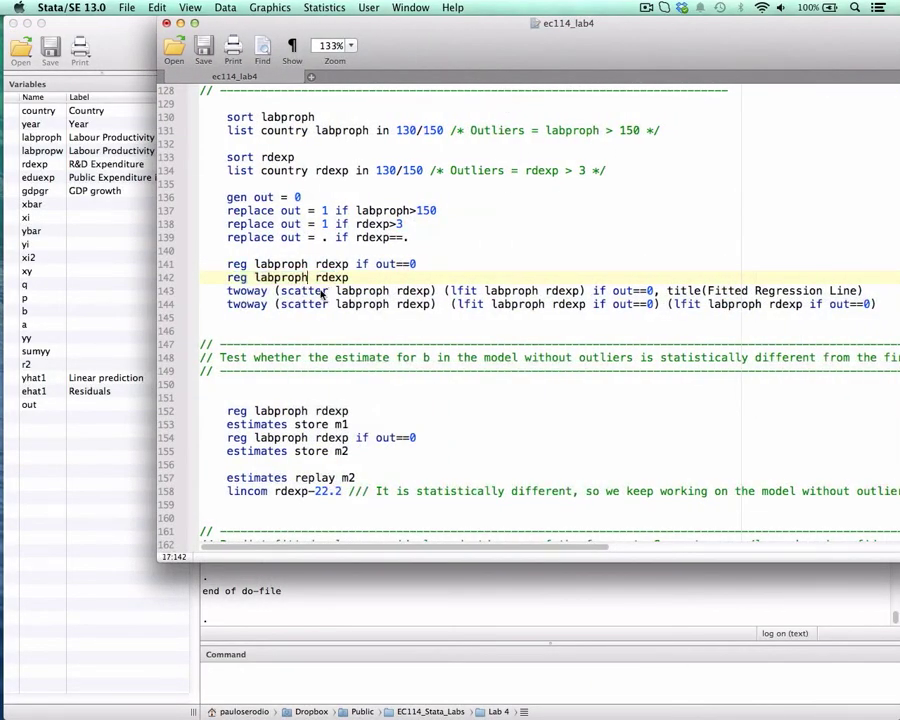
{"action": "left_click_drag", "start_coordinate": [226, 291], "coordinate": [668, 291]}
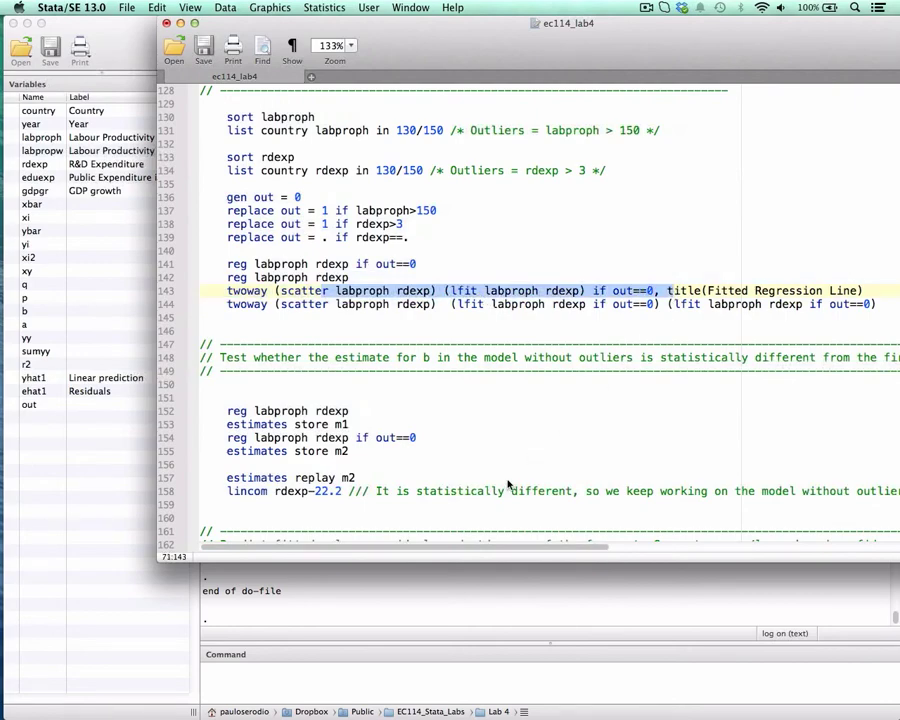
{"action": "key", "text": "super+shift+d"}
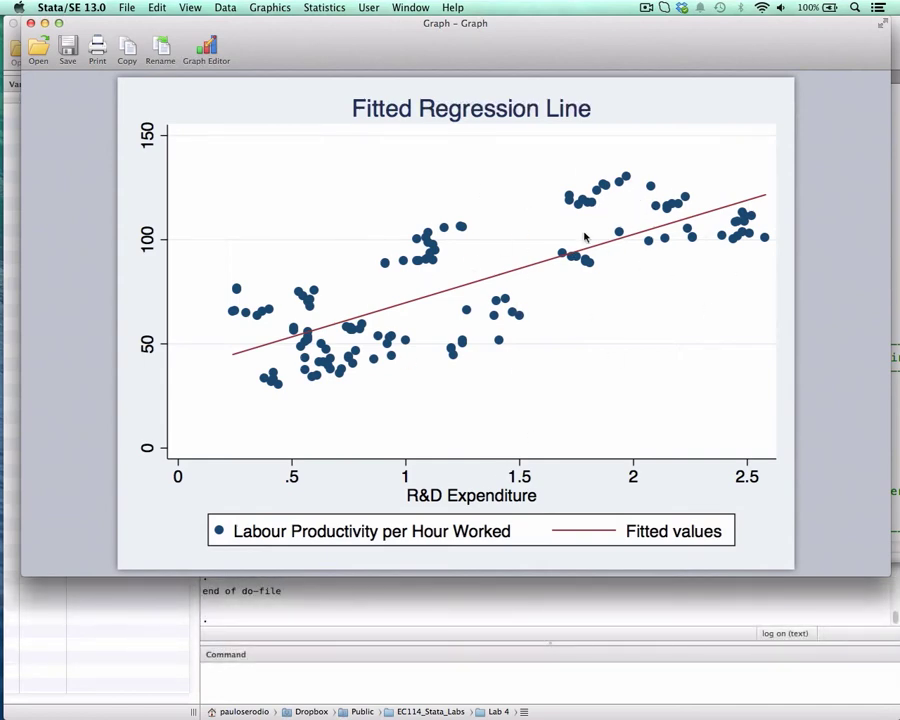
{"action": "left_click", "coordinate": [31, 23]}
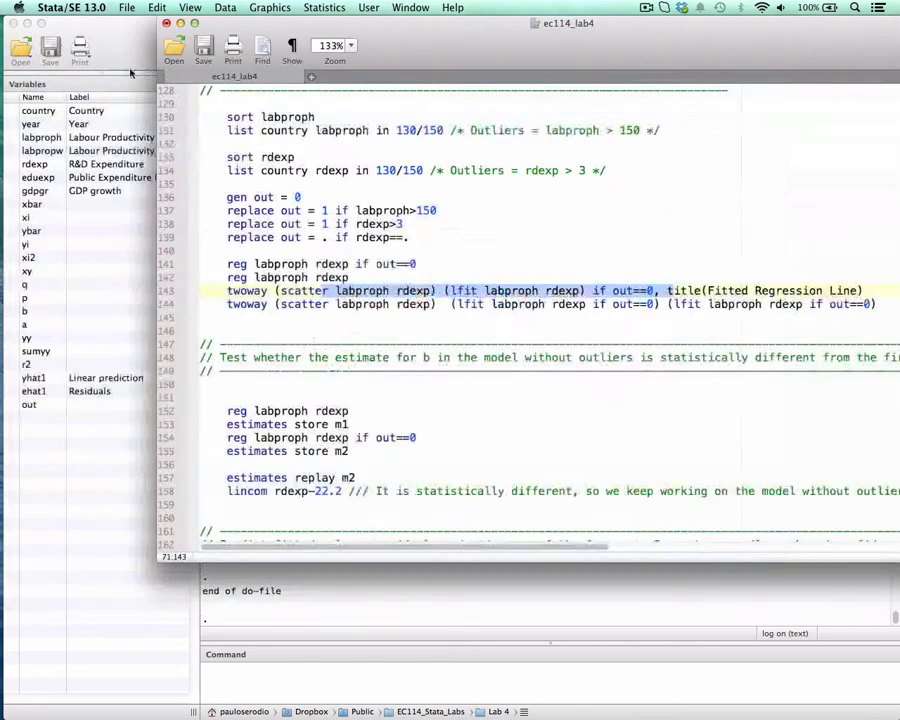
Highlight the plot elements on line 144 and remove the if out==0 condition from the second lfit.
{"action": "left_click", "coordinate": [341, 306]}
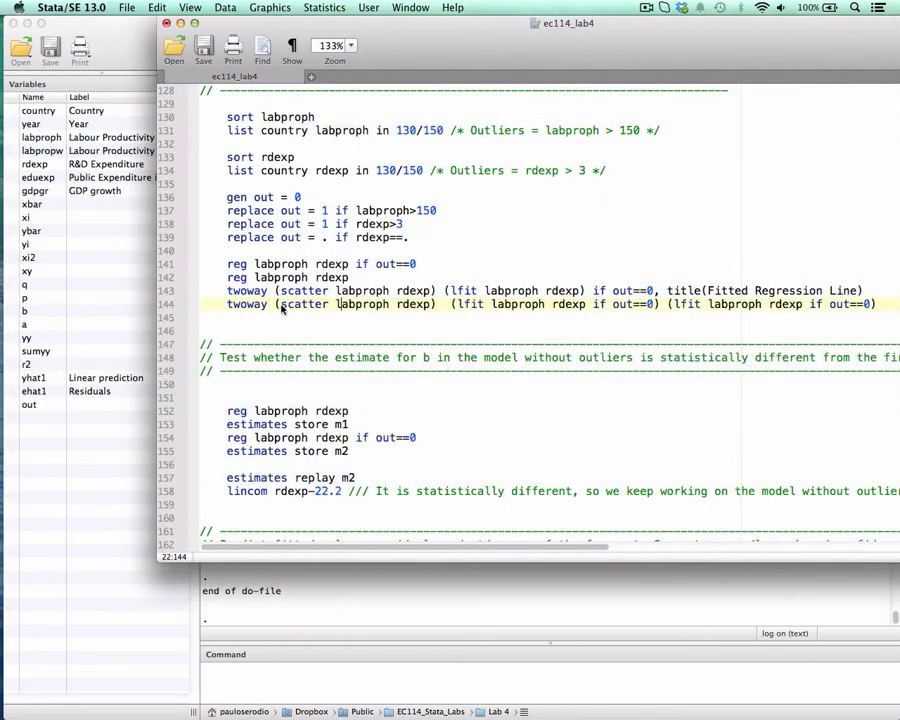
{"action": "left_click_drag", "start_coordinate": [281, 304], "coordinate": [403, 302]}
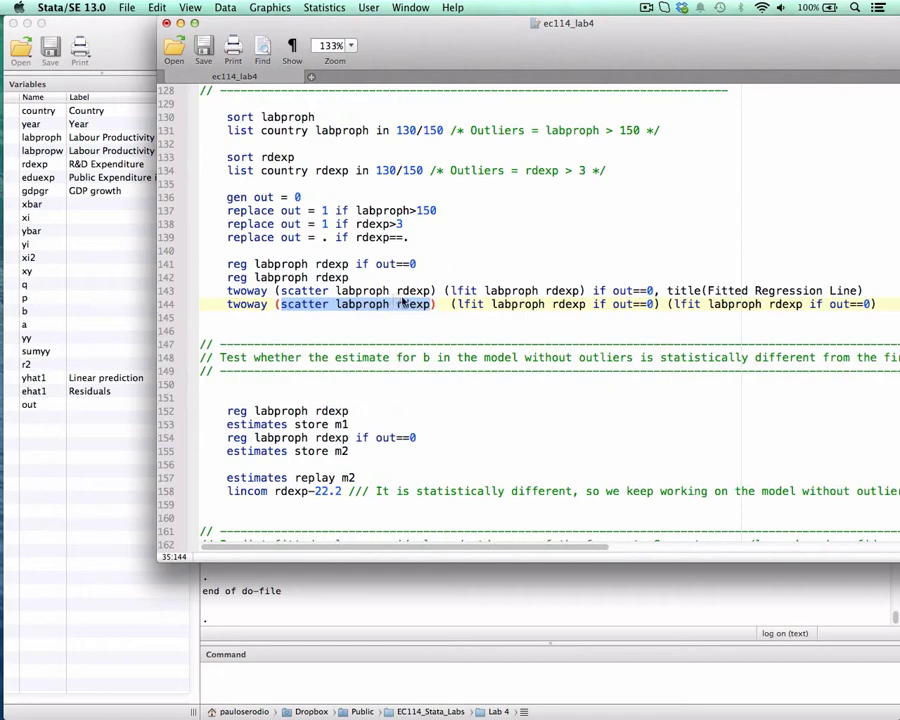
{"action": "left_click", "coordinate": [466, 305]}
{"action": "left_click_drag", "start_coordinate": [466, 305], "coordinate": [654, 310]}
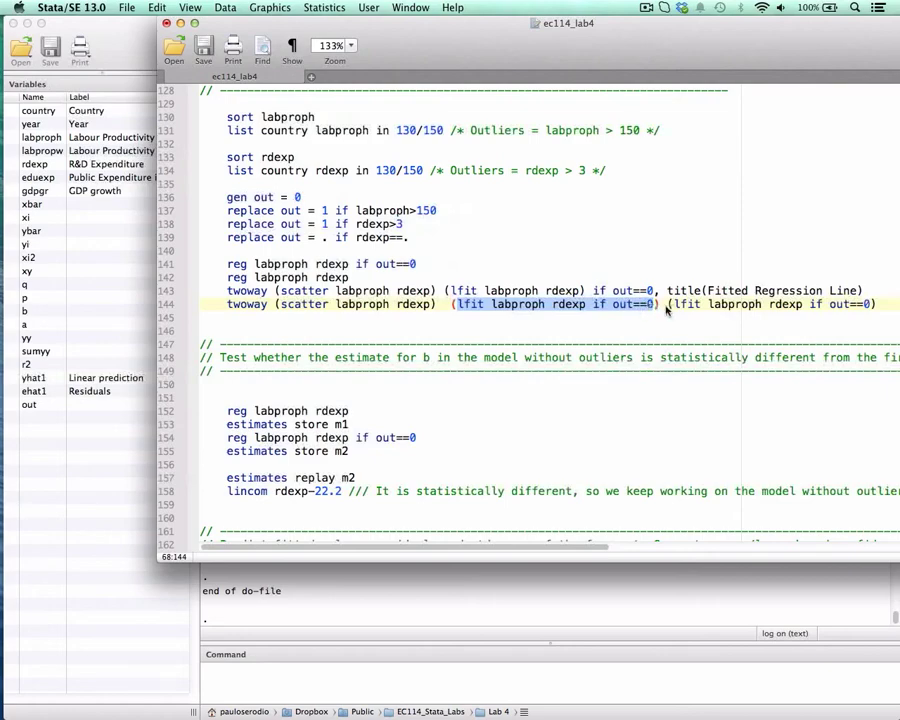
{"action": "left_click_drag", "start_coordinate": [675, 306], "coordinate": [871, 308]}
{"action": "key", "text": "BackSpace"}
{"action": "key", "text": "BackSpace"}
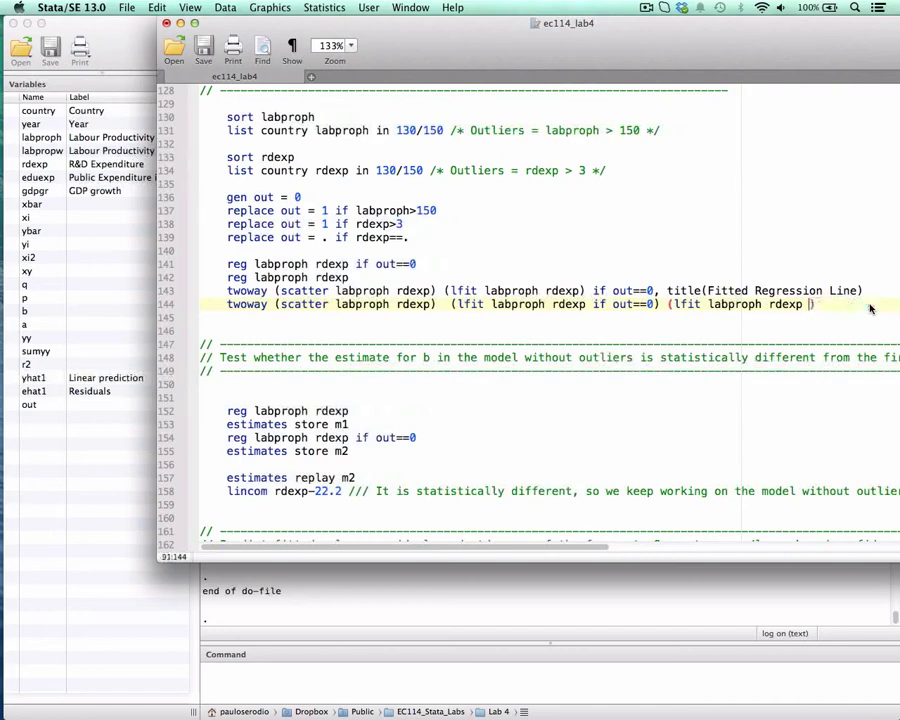
{"action": "key", "text": "Right"}
Run line 144 to overlay the fitted lines with and without outliers on the scatter, and close the graph.
{"action": "key", "text": "super+shift+Left"}
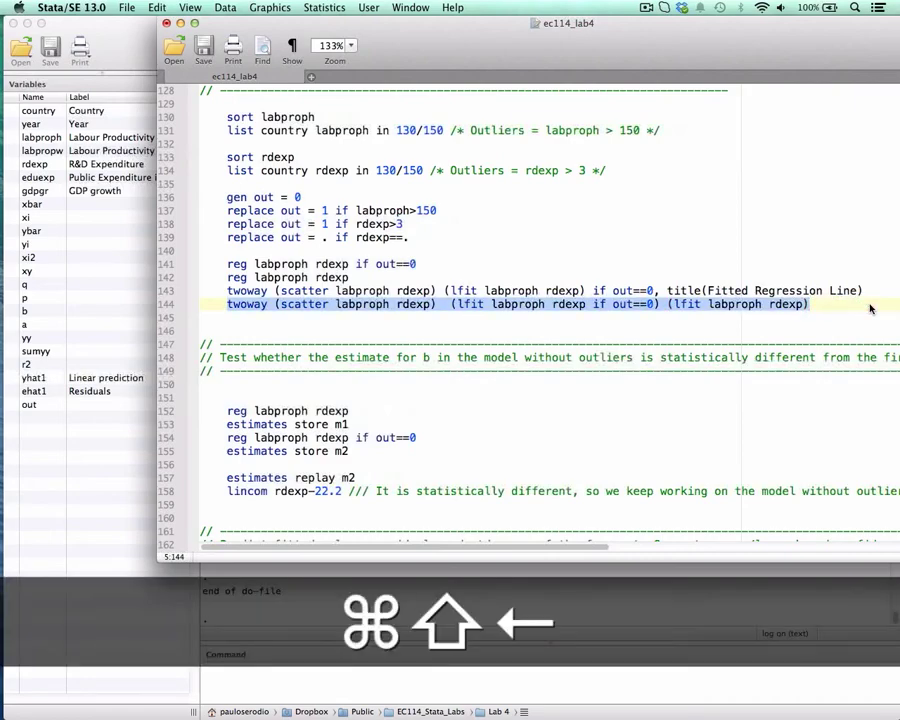
{"action": "key", "text": "super+shift+d"}
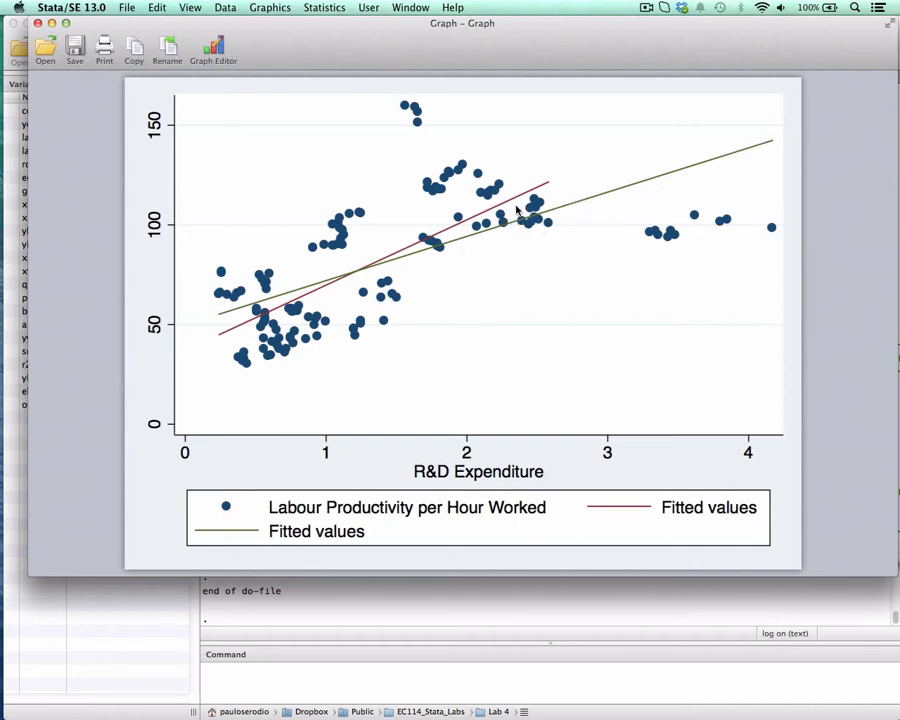
{"action": "left_click", "coordinate": [38, 22]}
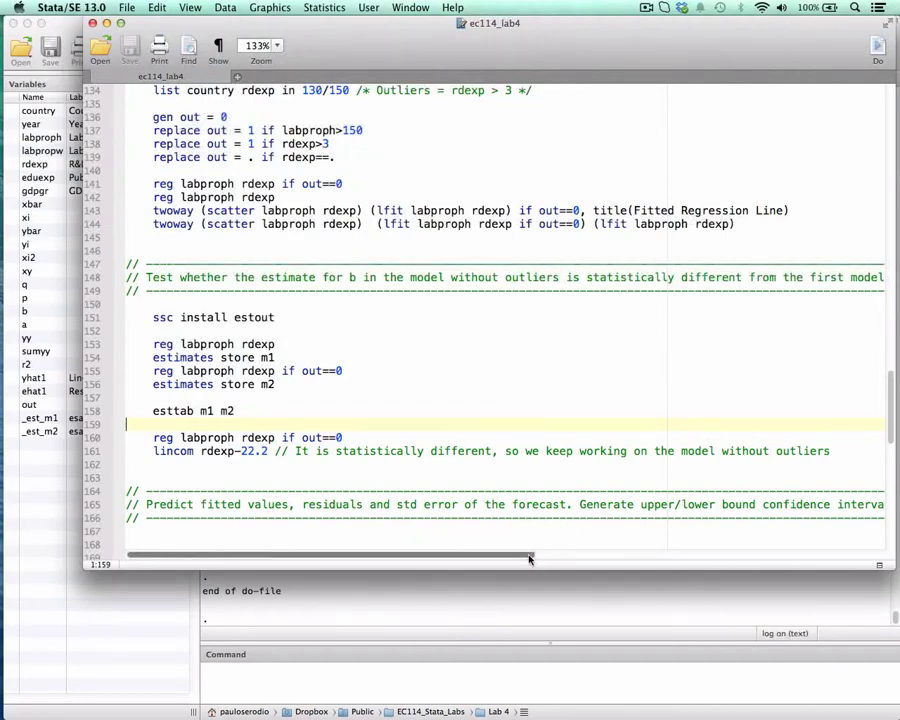
Review the do-file section testing whether the estimate for b differs without outliers, and highlight the lincom command on line 161.
{"action": "left_click_drag", "start_coordinate": [357, 33], "coordinate": [361, 29]}
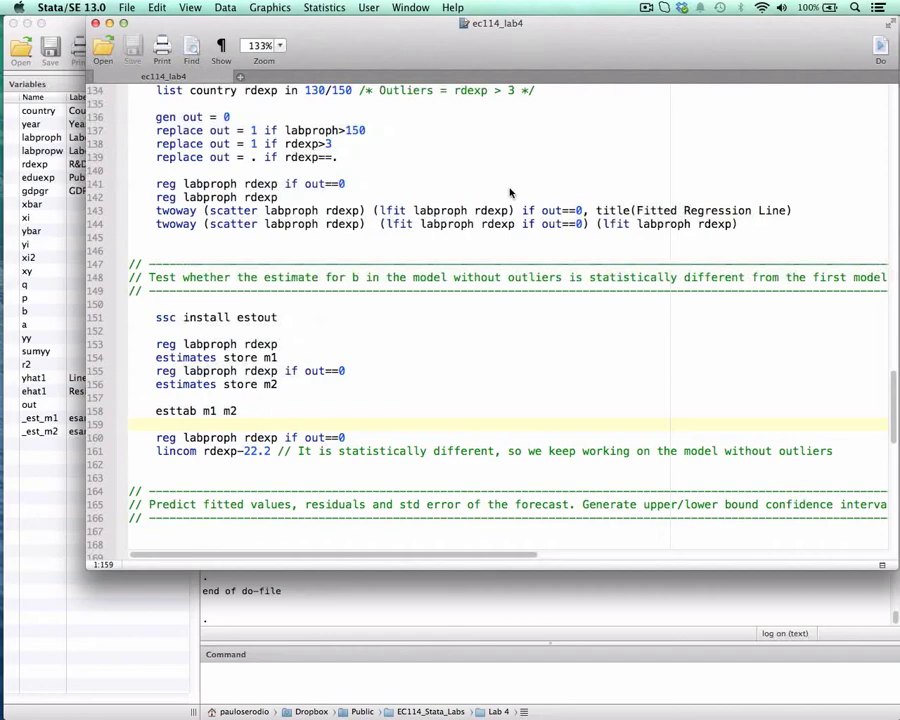
{"action": "left_click", "coordinate": [420, 237]}
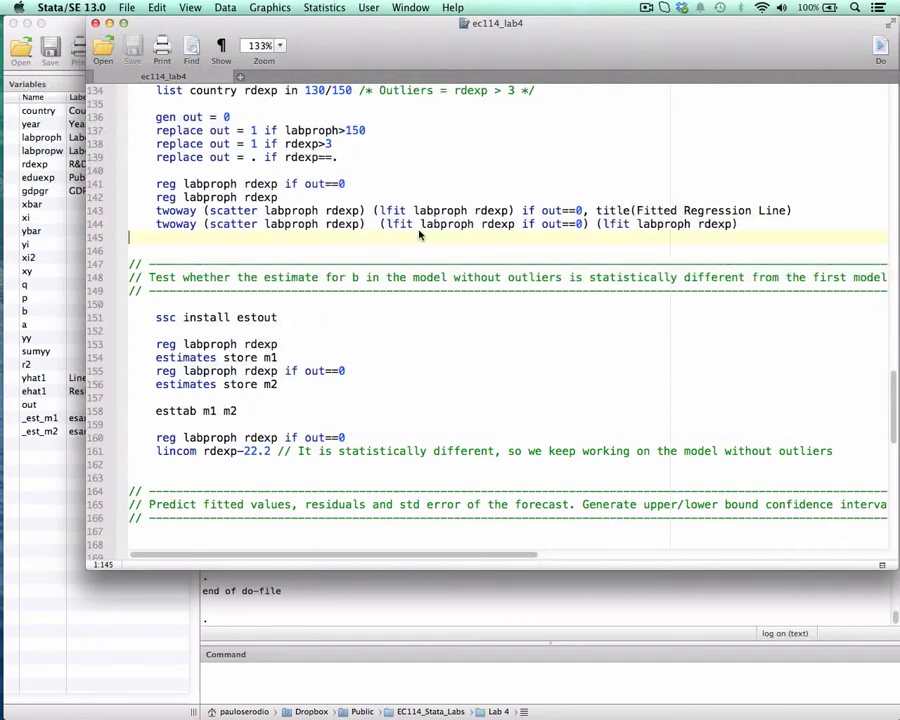
{"action": "scroll", "coordinate": [420, 234], "scroll_direction": "down", "scroll_amount": 1}
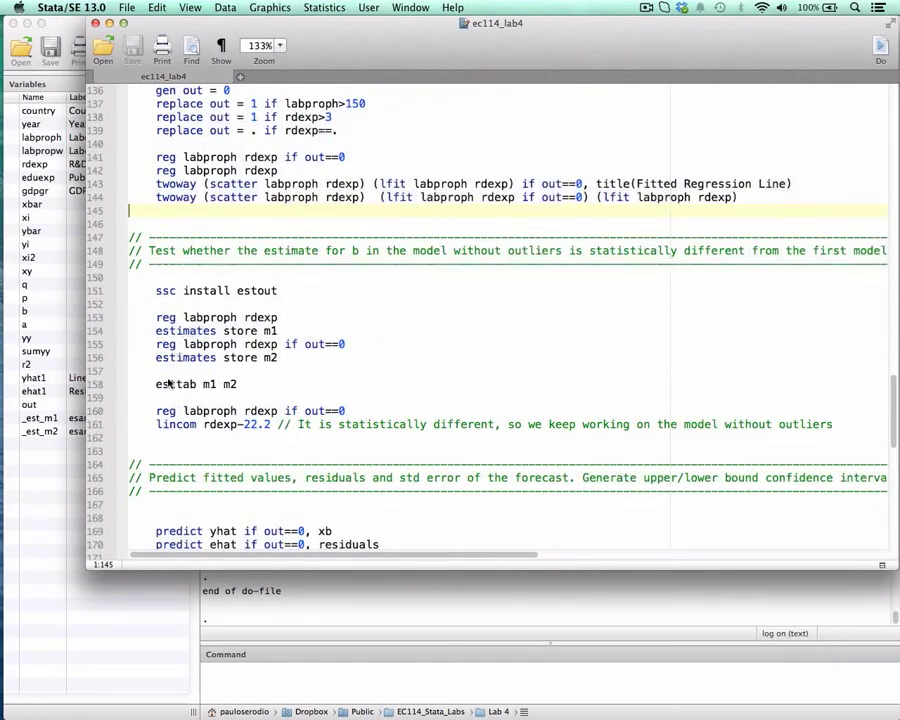
{"action": "double_click", "coordinate": [180, 425]}
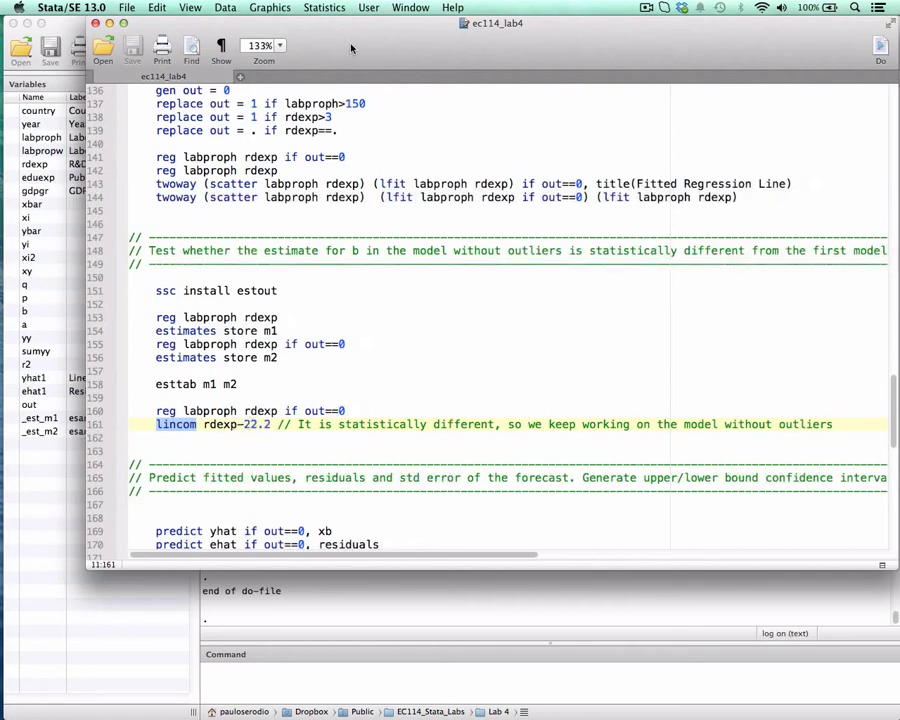
{"action": "mouse_move", "coordinate": [351, 48]}
{"action": "left_mouse_down"}
{"action": "mouse_move", "coordinate": [372, 43]}
{"action": "mouse_move", "coordinate": [346, 40]}
{"action": "left_mouse_up"}
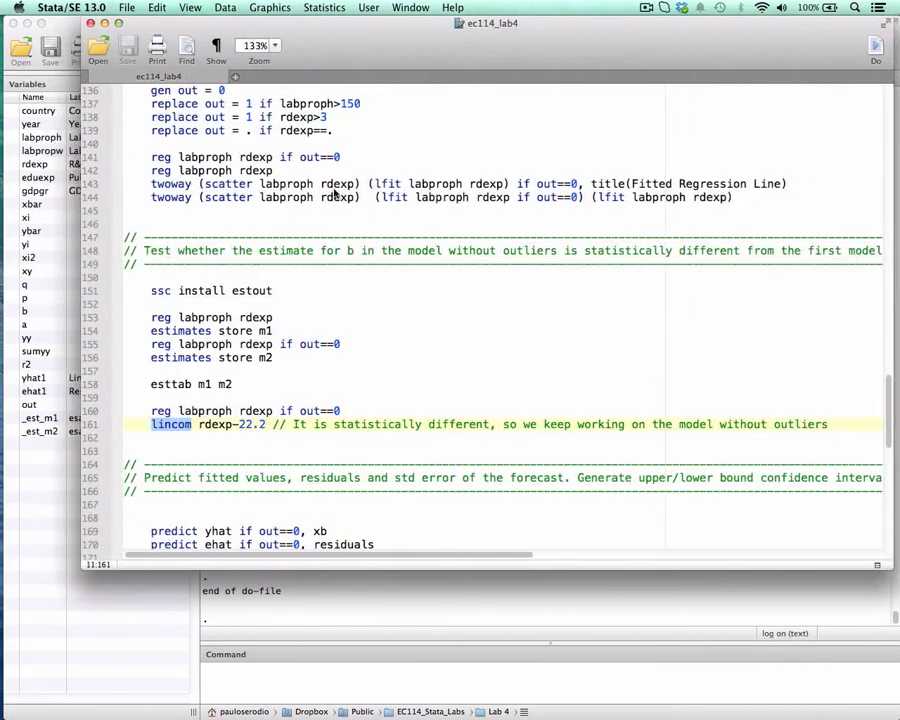
{"action": "left_click_drag", "start_coordinate": [283, 26], "coordinate": [340, 24]}
{"action": "scroll", "coordinate": [220, 200], "scroll_direction": "down", "scroll_amount": 1}
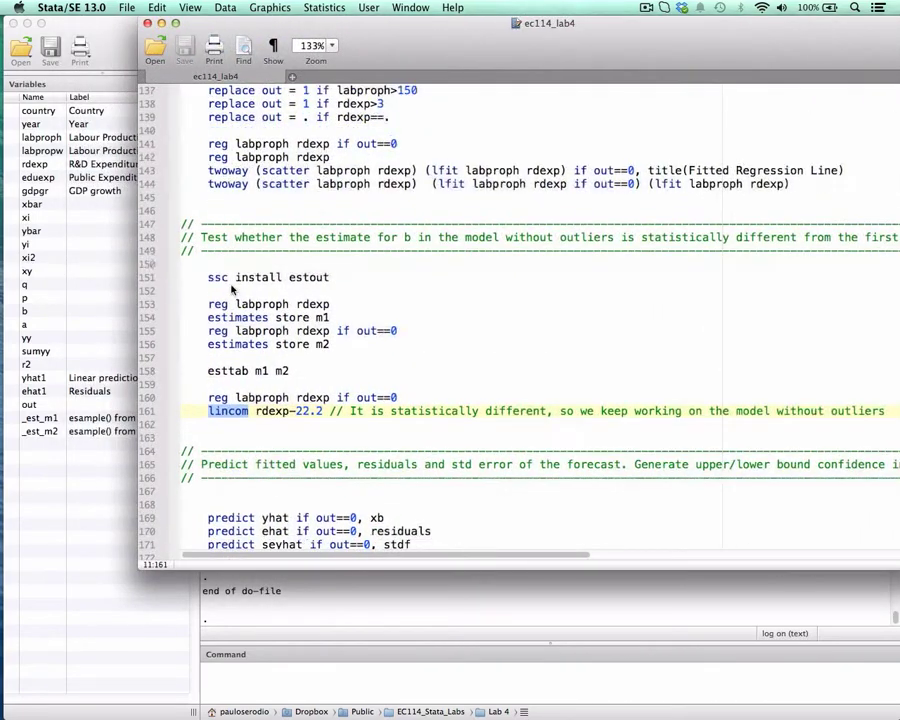
Run line 151 to install the estout package from SSC.
{"action": "left_click", "coordinate": [210, 281]}
{"action": "left_click_drag", "start_coordinate": [210, 281], "coordinate": [326, 279]}
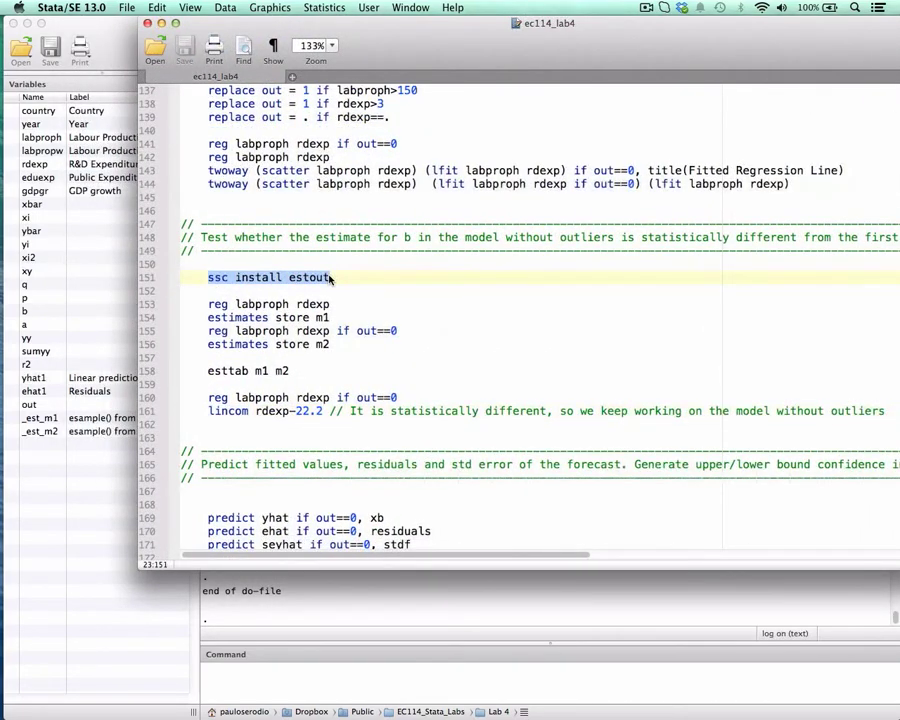
{"action": "left_click_drag", "start_coordinate": [381, 37], "coordinate": [322, 33]}
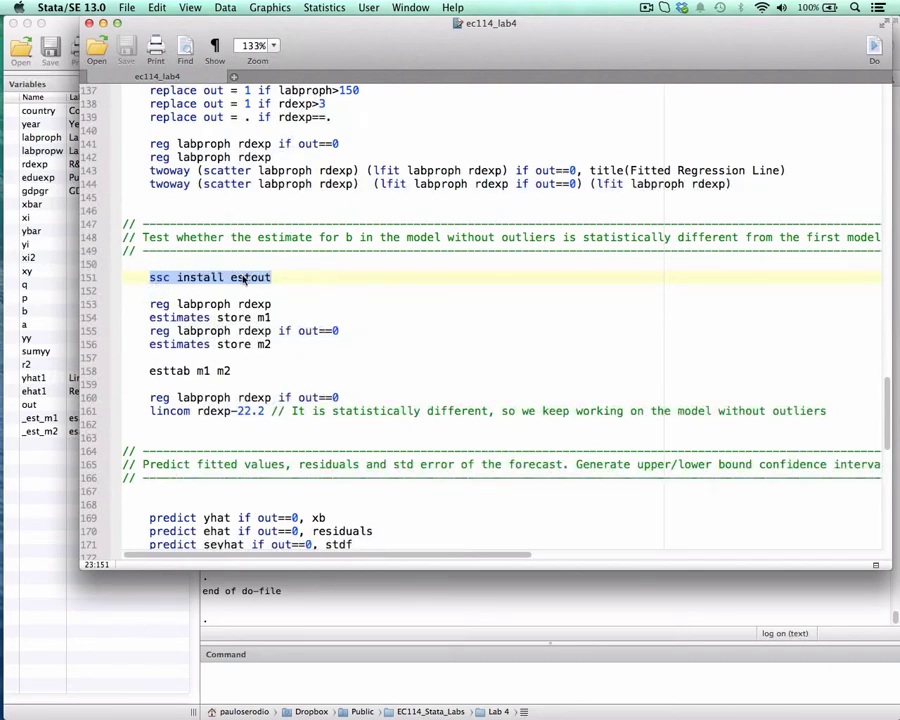
{"action": "key", "text": "super+shift"}
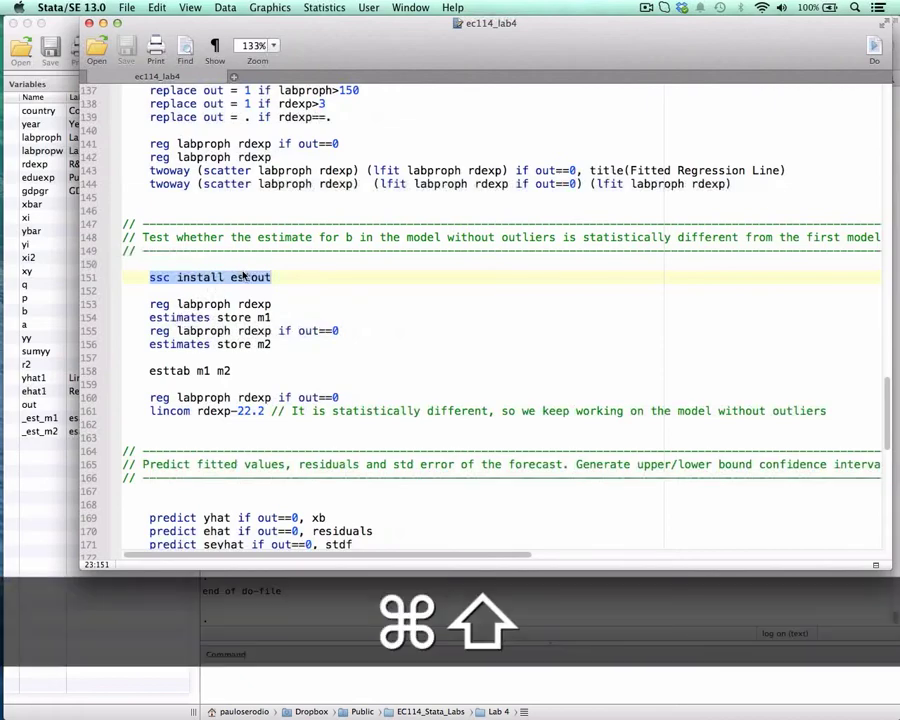
{"action": "key", "text": "super+shift+d"}
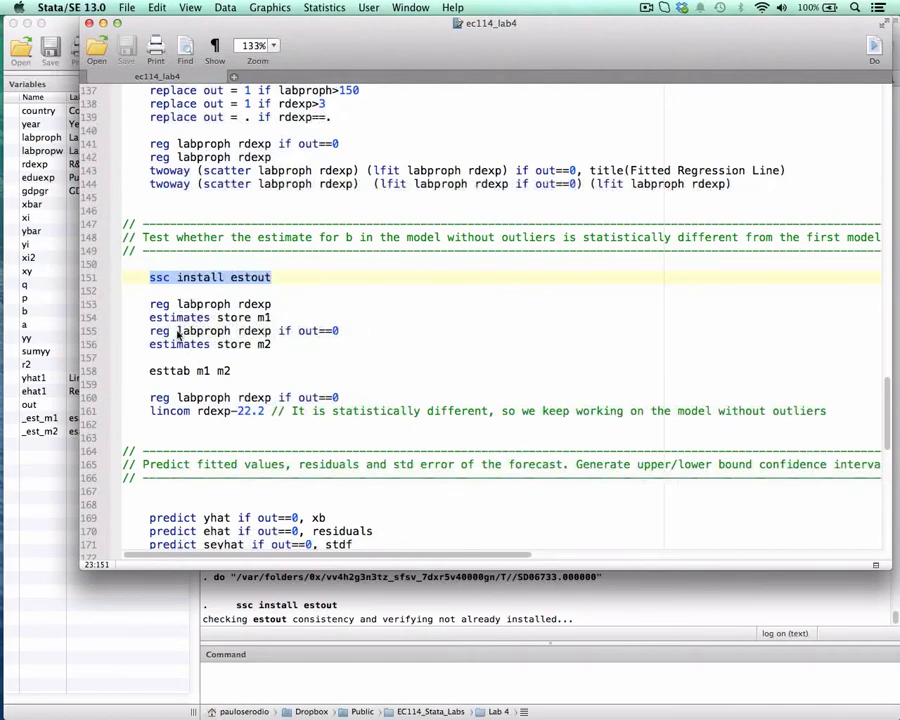
Run lines 153 and 154 to regress labproph on rdexp with all observations and store the estimates as m1.
{"action": "left_click_drag", "start_coordinate": [150, 317], "coordinate": [210, 317]}
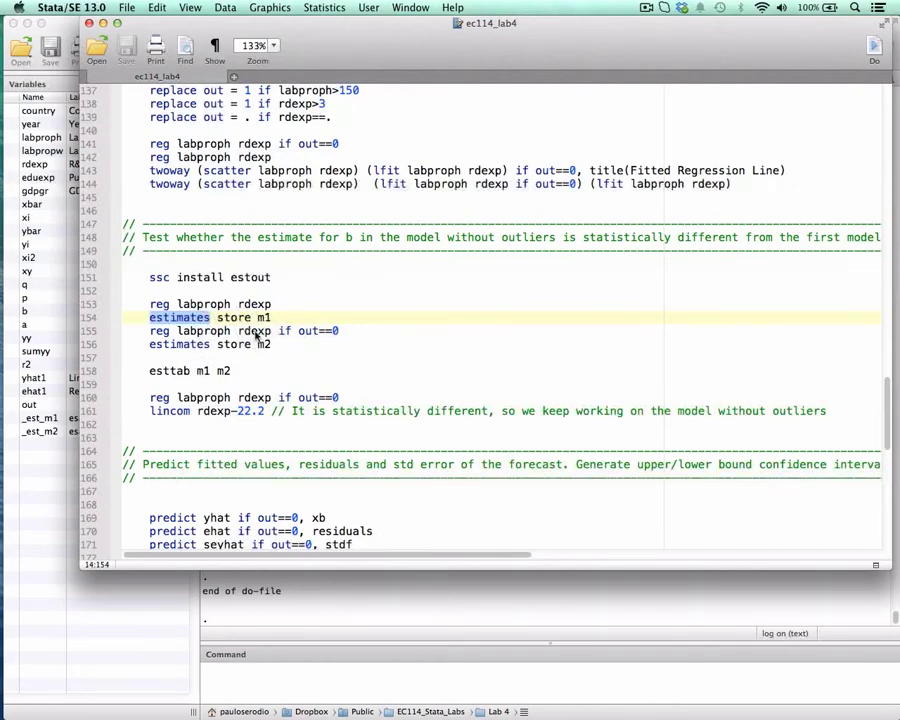
{"action": "left_click_drag", "start_coordinate": [151, 371], "coordinate": [187, 371]}
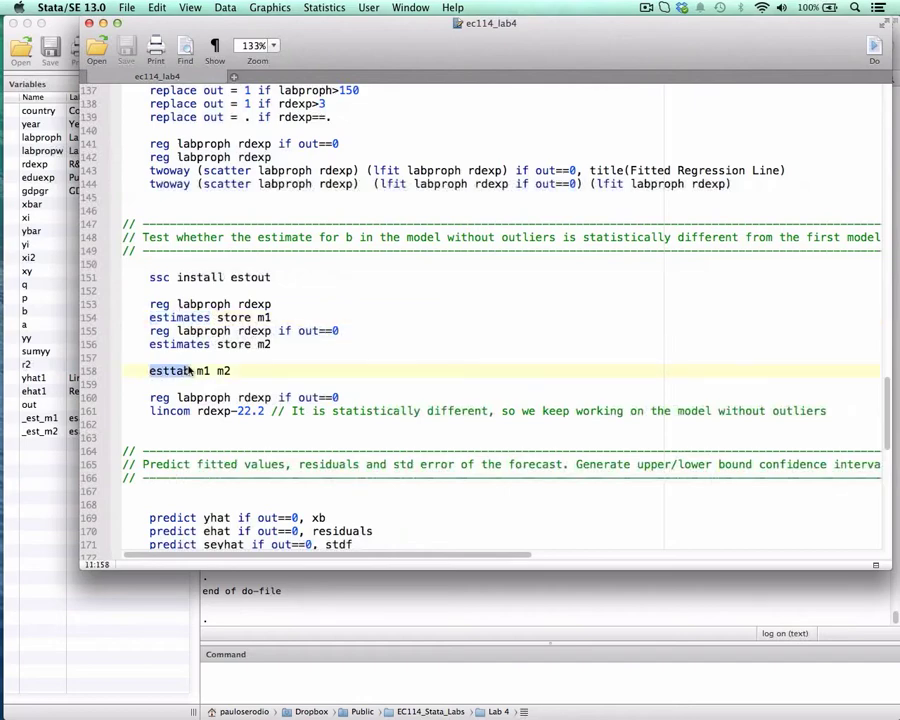
{"action": "left_click_drag", "start_coordinate": [152, 304], "coordinate": [279, 305]}
{"action": "key", "text": "super+shift+d"}
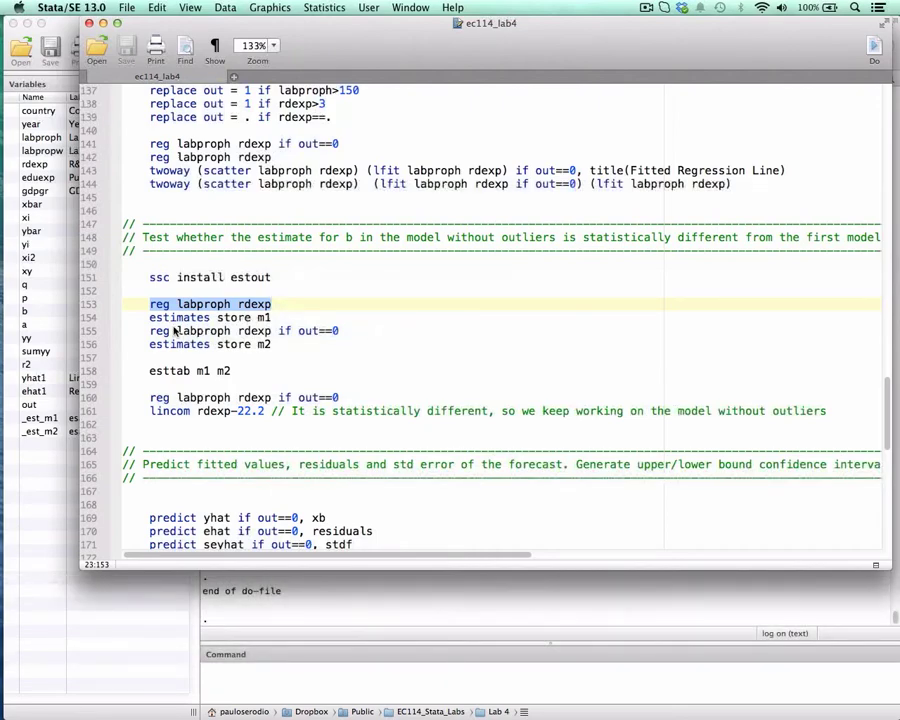
{"action": "left_click_drag", "start_coordinate": [151, 317], "coordinate": [272, 320]}
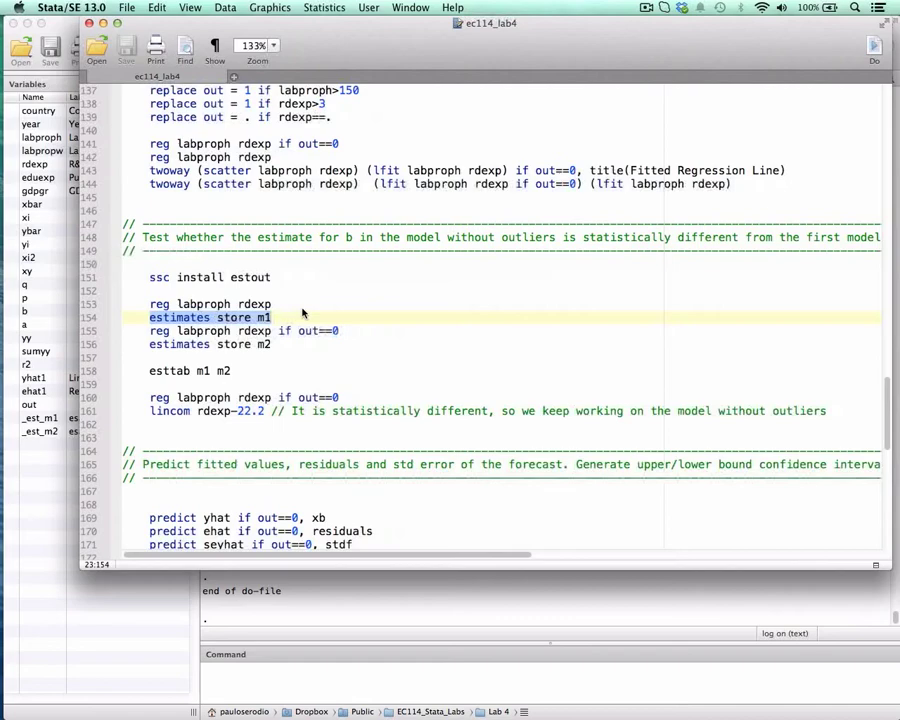
{"action": "left_click", "coordinate": [254, 317]}
{"action": "left_click_drag", "start_coordinate": [257, 317], "coordinate": [154, 320]}
{"action": "key", "text": "super+shift+d"}
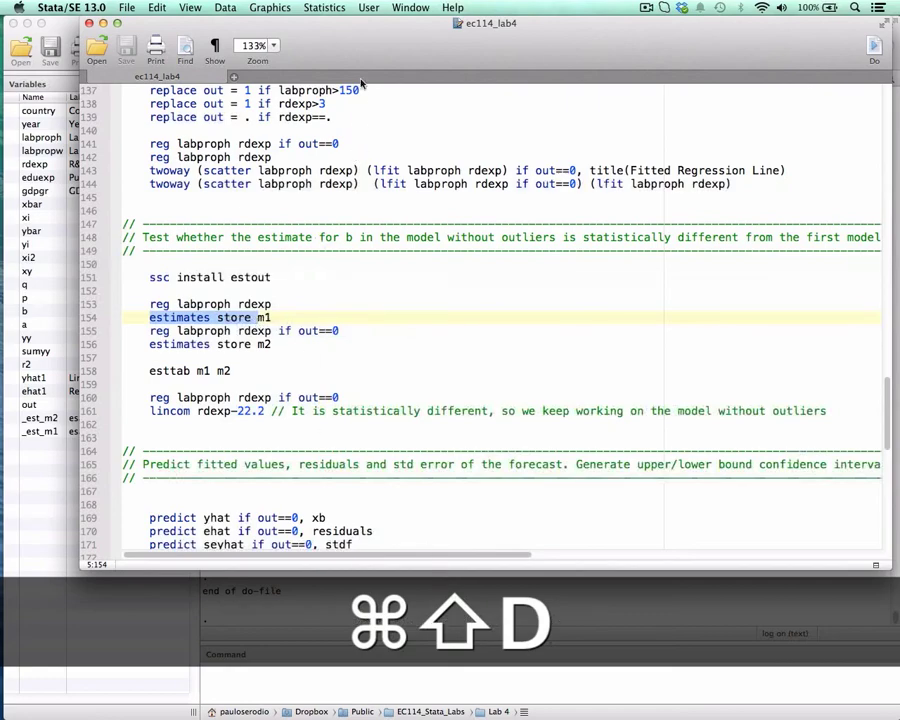
Run lines 155 and 156 to regress labproph on rdexp if out==0 and store the estimates as m2.
{"action": "left_click_drag", "start_coordinate": [358, 60], "coordinate": [558, 60]}
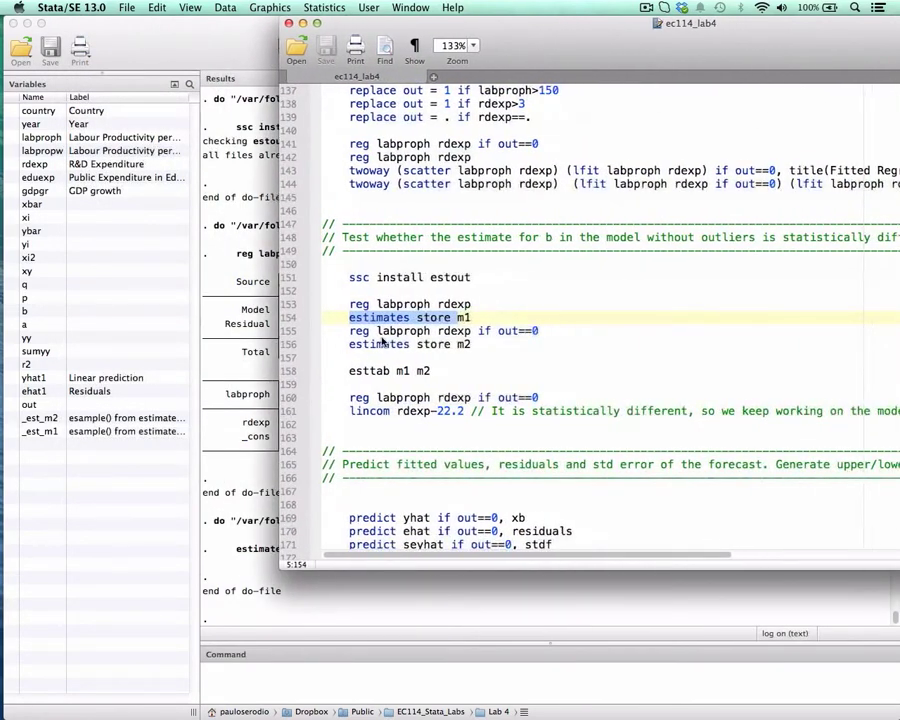
{"action": "left_click_drag", "start_coordinate": [352, 333], "coordinate": [538, 333]}
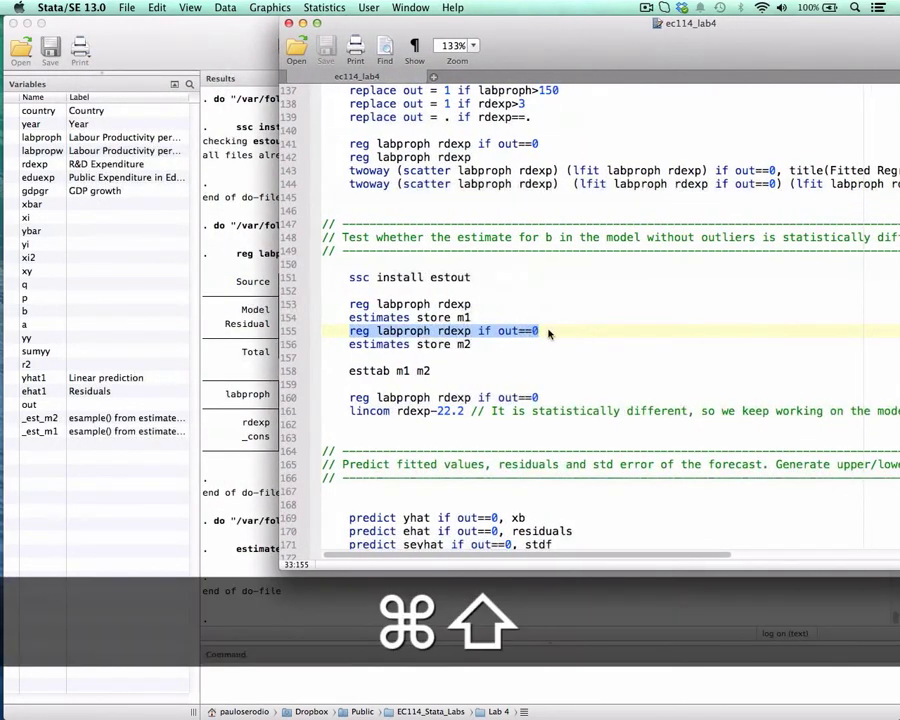
{"action": "key", "text": "super+shift+d"}
{"action": "left_click_drag", "start_coordinate": [349, 344], "coordinate": [477, 344]}
{"action": "key", "text": "super+shift+d"}
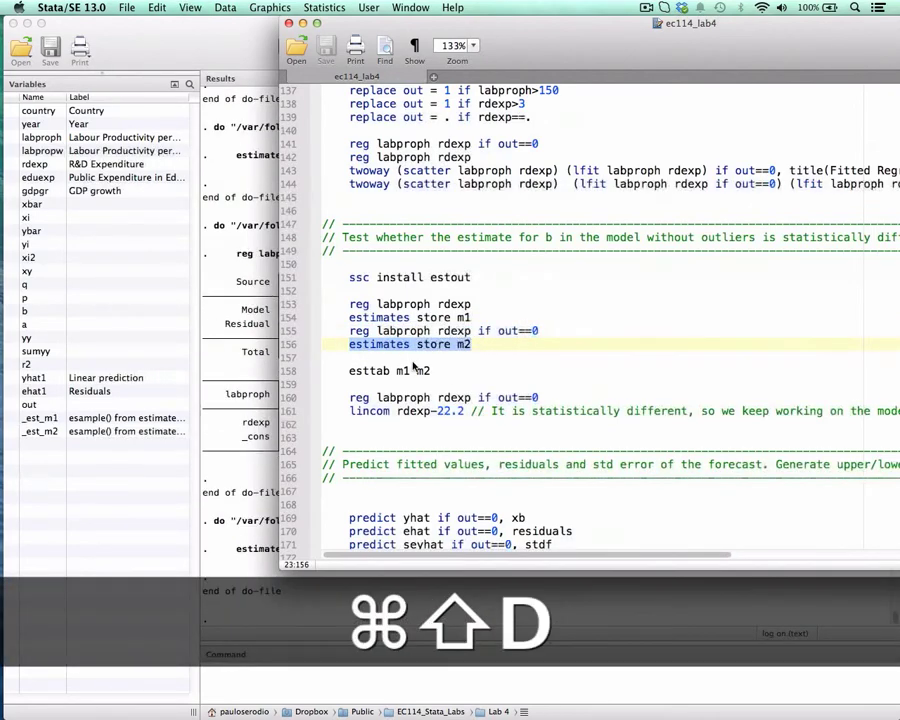
Run esttab m1 m2 on line 158 and mark the rdexp coefficients of both models in the results table.
{"action": "left_click_drag", "start_coordinate": [351, 373], "coordinate": [430, 372]}
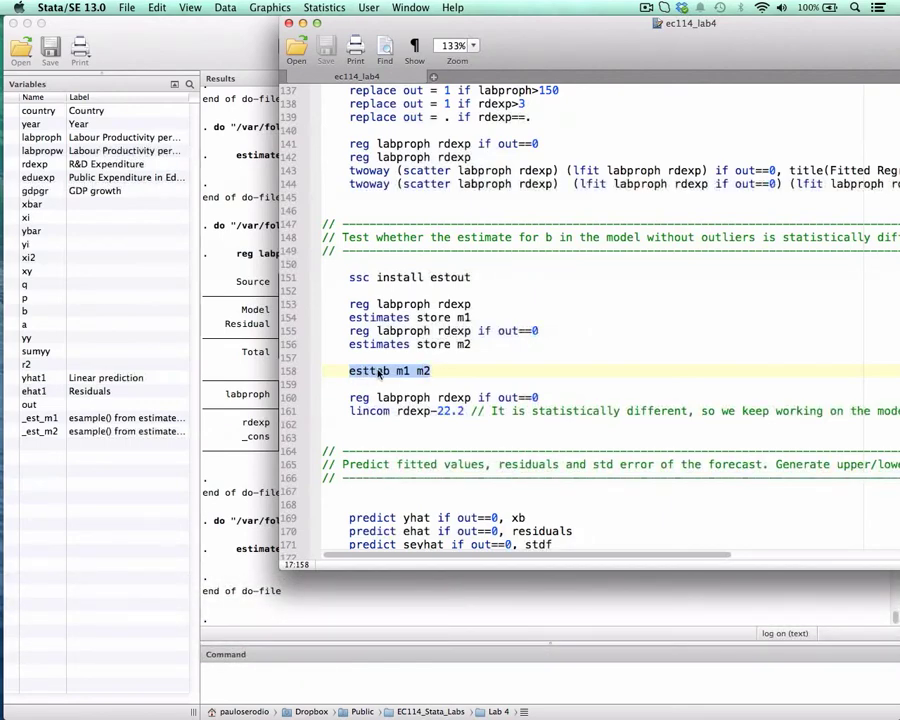
{"action": "key", "text": "super+shift+d"}
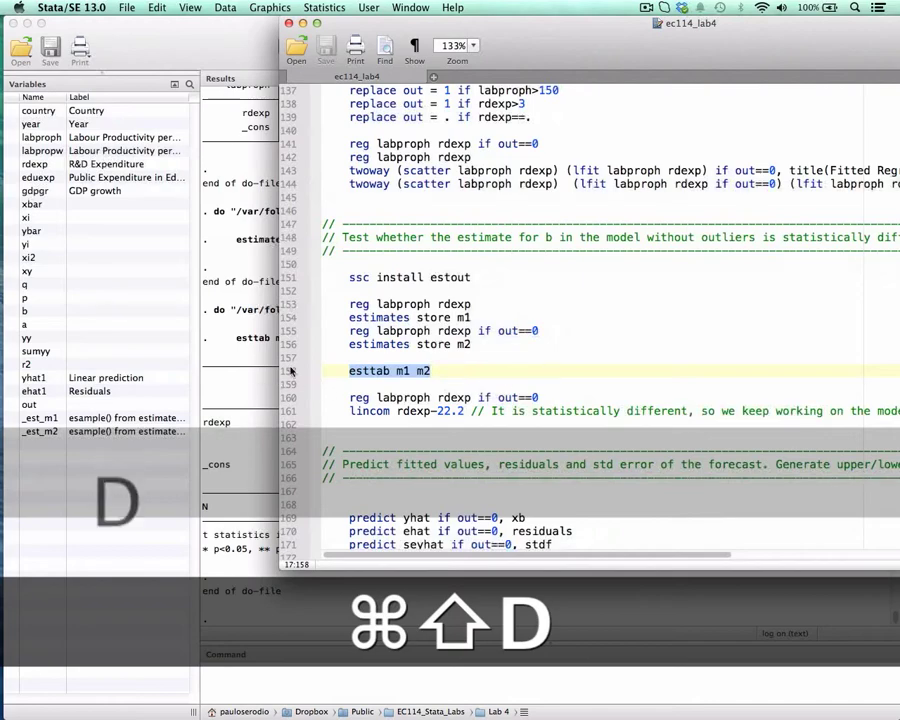
{"action": "left_click", "coordinate": [227, 386]}
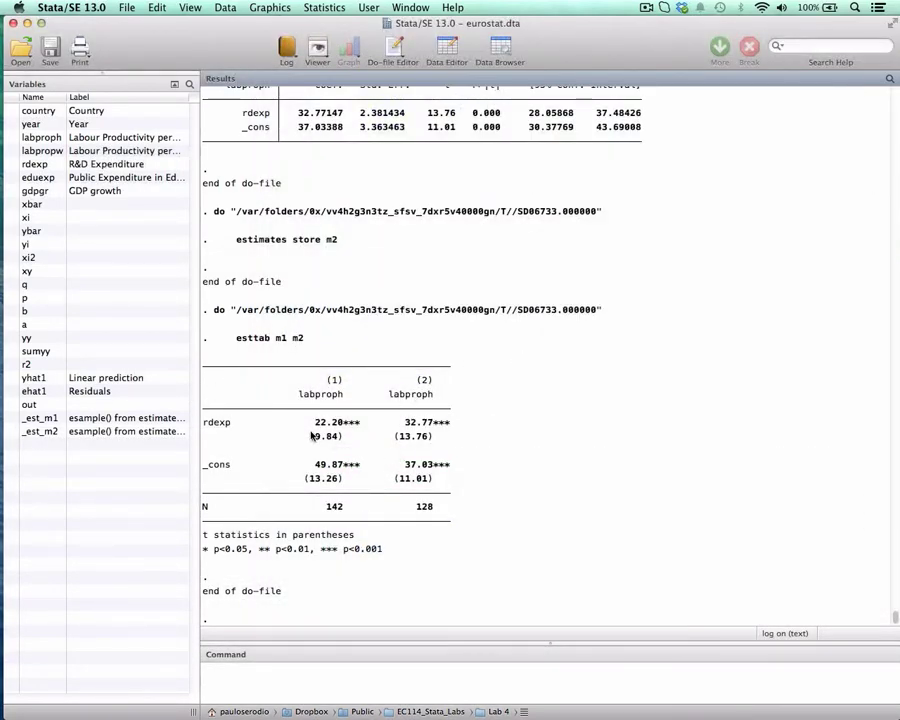
{"action": "left_click_drag", "start_coordinate": [311, 422], "coordinate": [344, 424]}
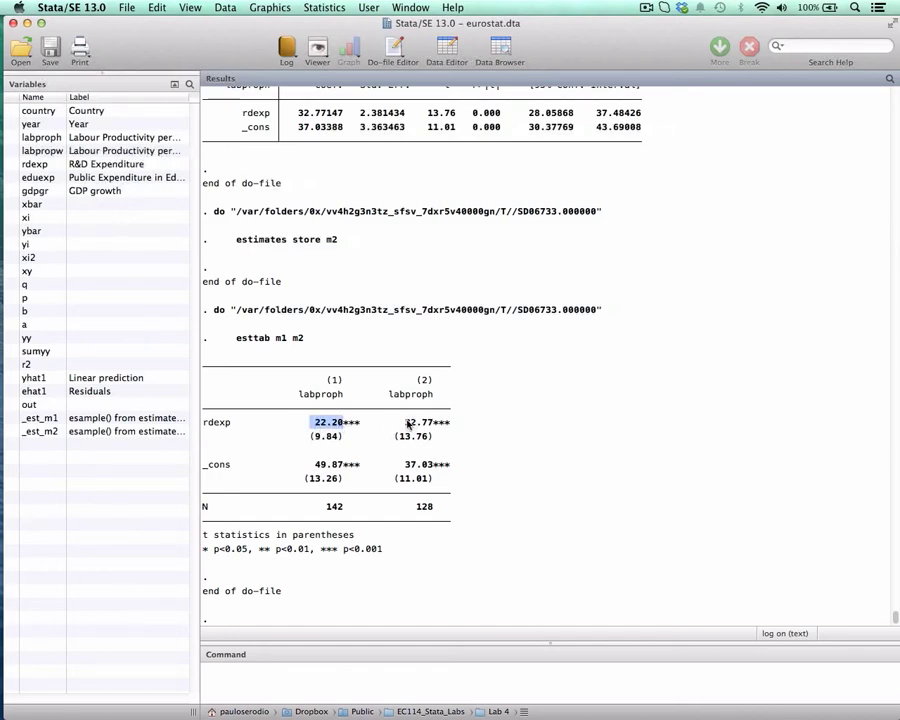
{"action": "left_click_drag", "start_coordinate": [406, 422], "coordinate": [434, 423]}
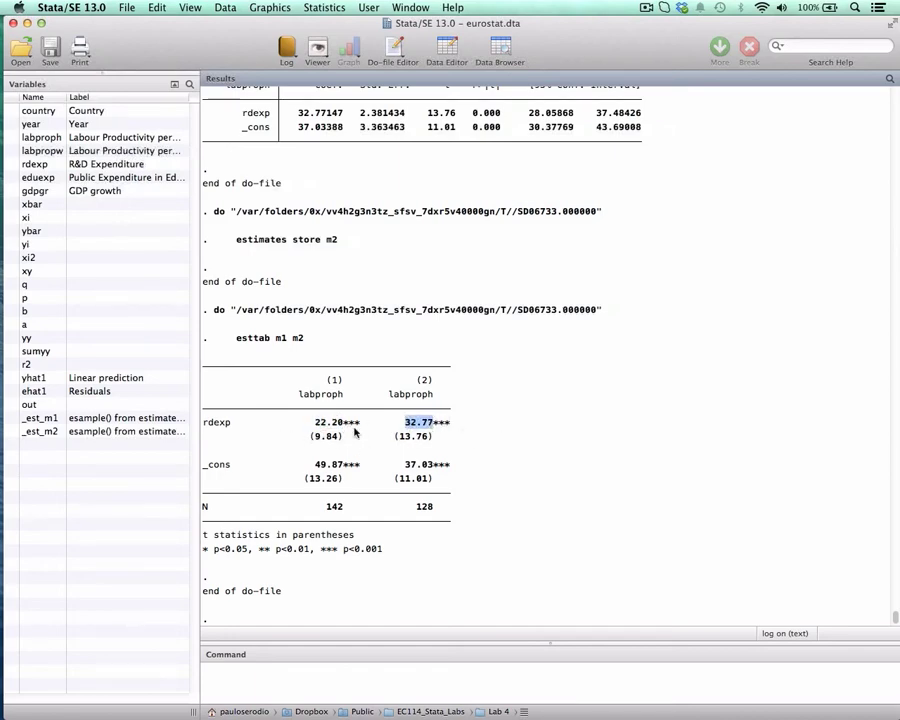
{"action": "key", "text": "ctrl+Down"}
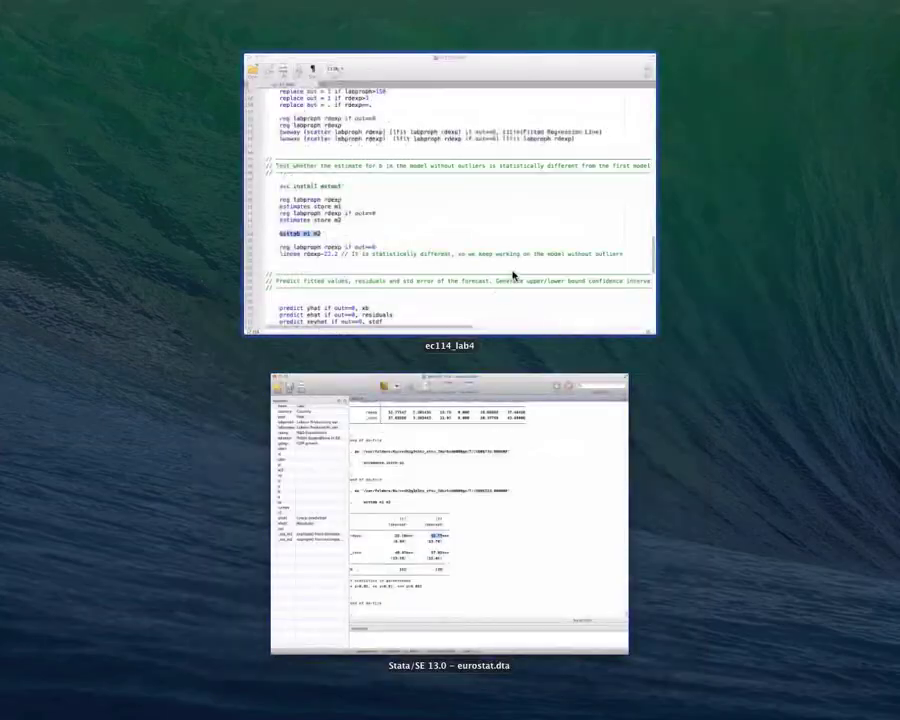
Return to the ec114_lab4 do-file and run line 160 to regress labproph on rdexp if out==0.
{"action": "left_click", "coordinate": [514, 274]}
{"action": "left_click_drag", "start_coordinate": [556, 62], "coordinate": [436, 62]}
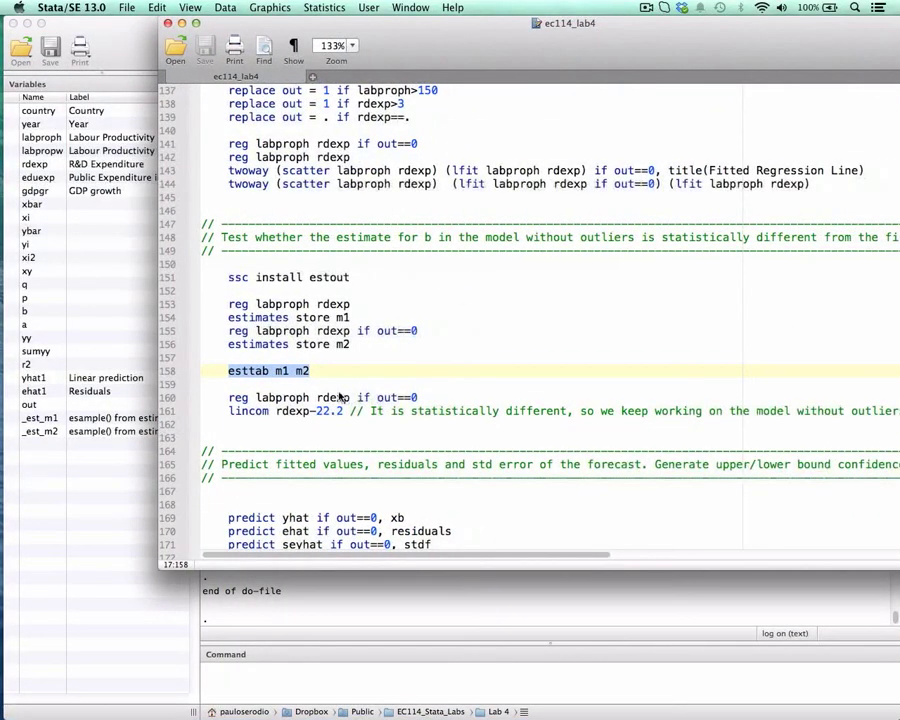
{"action": "scroll", "coordinate": [330, 397], "scroll_direction": "down", "scroll_amount": 2}
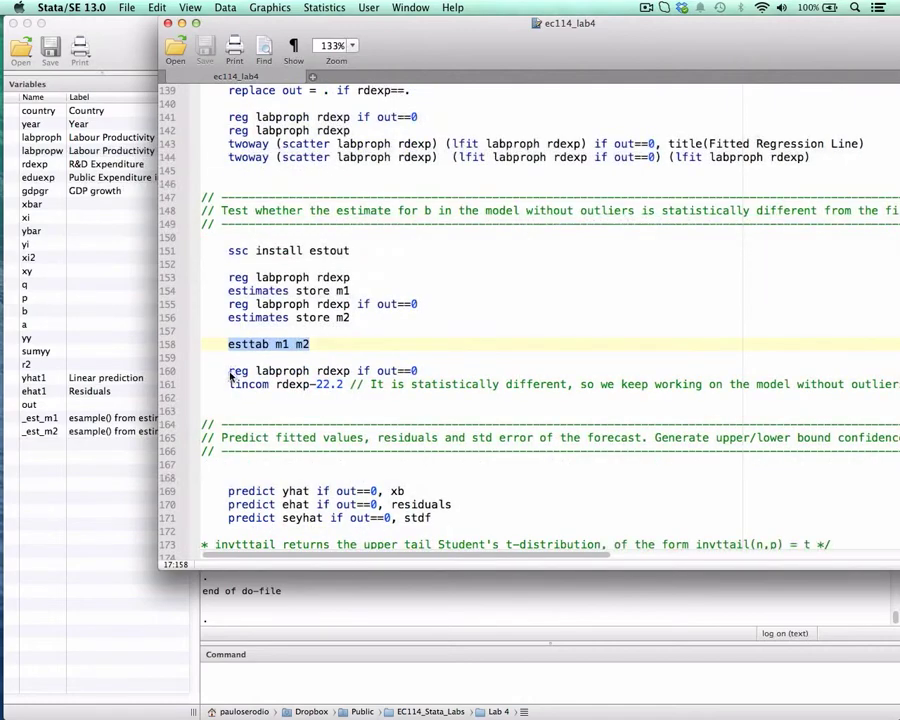
{"action": "left_click_drag", "start_coordinate": [230, 371], "coordinate": [327, 372]}
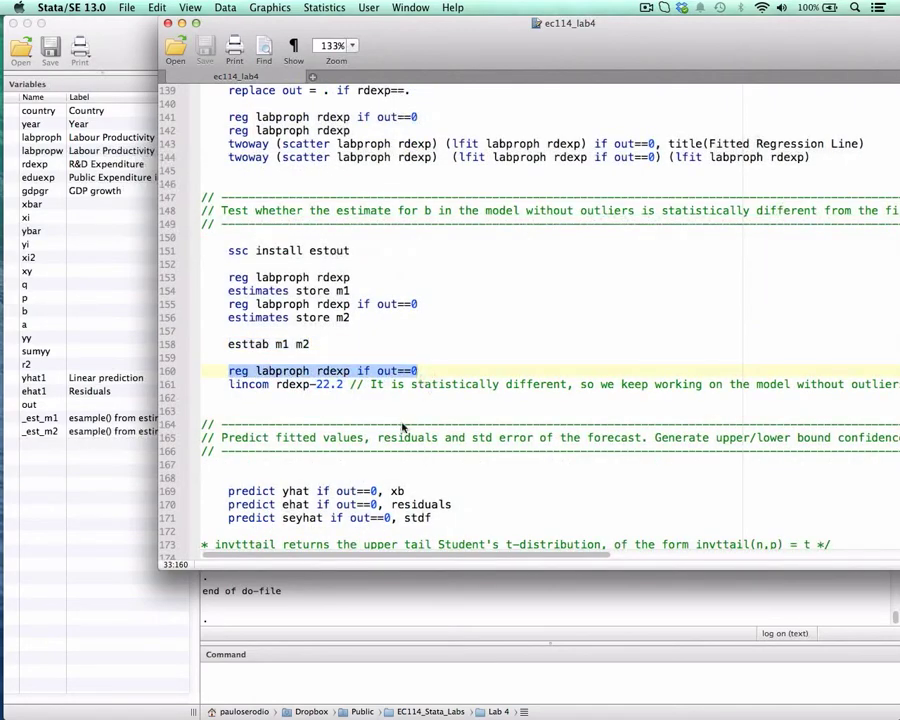
{"action": "left_click_drag", "start_coordinate": [438, 39], "coordinate": [540, 39]}
{"action": "key", "text": "super+shift+d"}
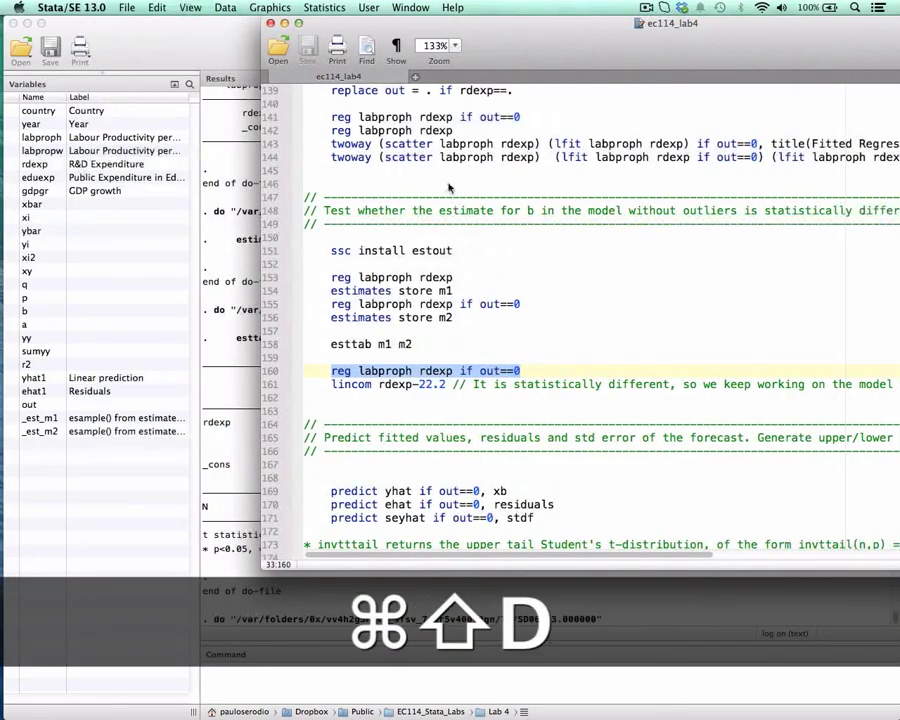
Run lincom rdexp-22.2 on line 161 and mark the P>|t| value of the test in the results.
{"action": "double_click", "coordinate": [392, 384]}
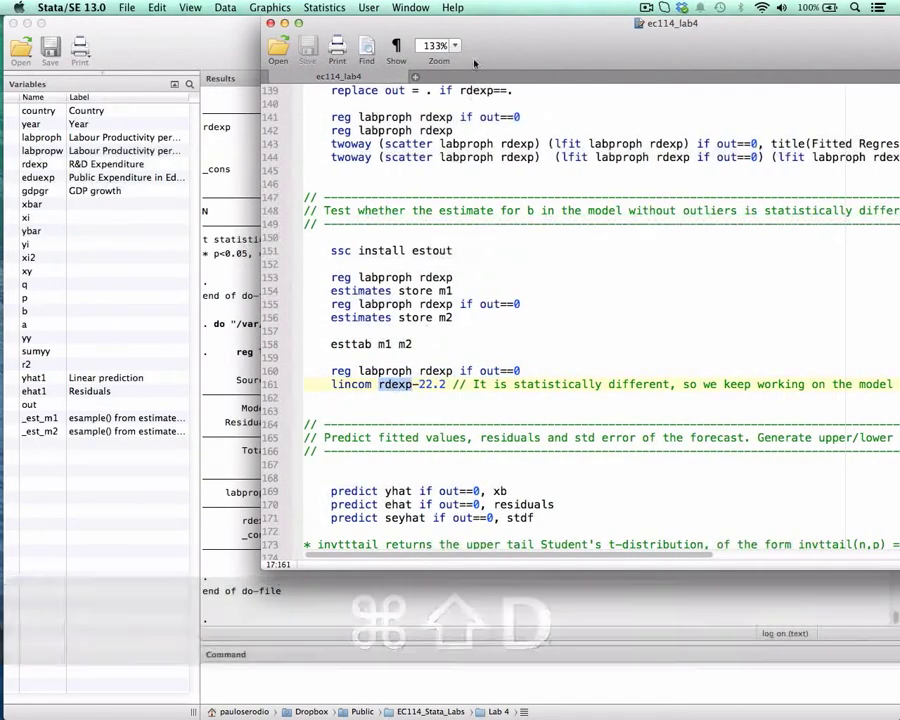
{"action": "left_click_drag", "start_coordinate": [496, 30], "coordinate": [590, 28]}
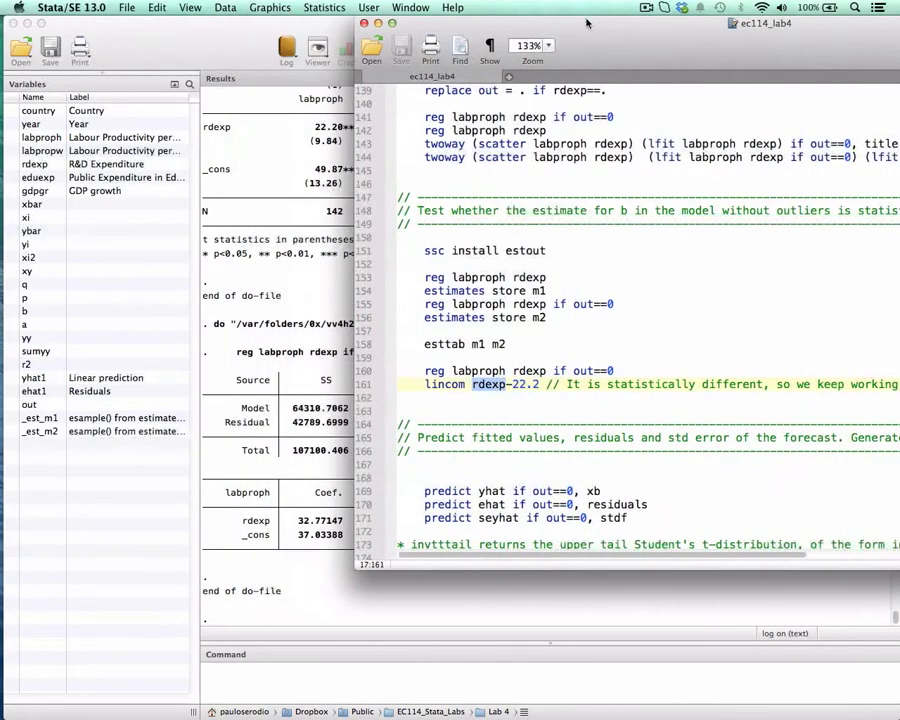
{"action": "left_click", "coordinate": [513, 386]}
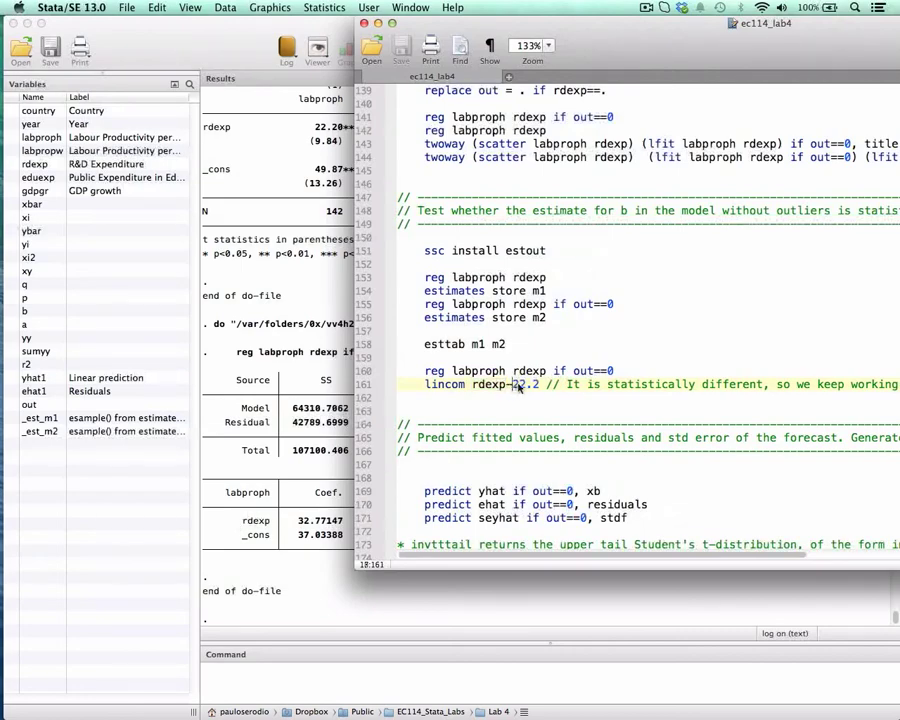
{"action": "double_click", "coordinate": [517, 386]}
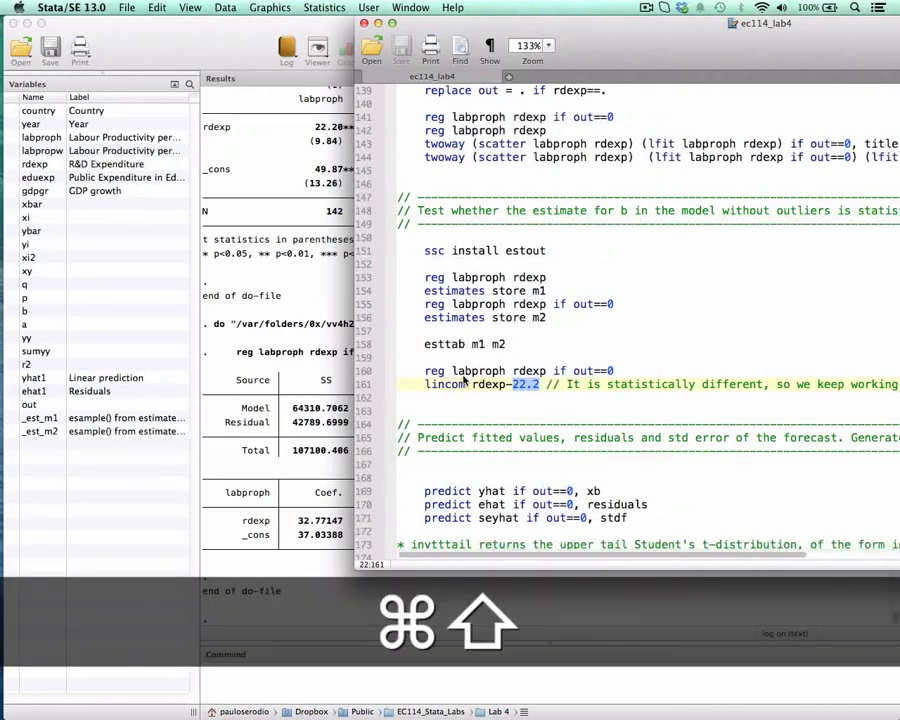
{"action": "key", "text": "super+shift+d"}
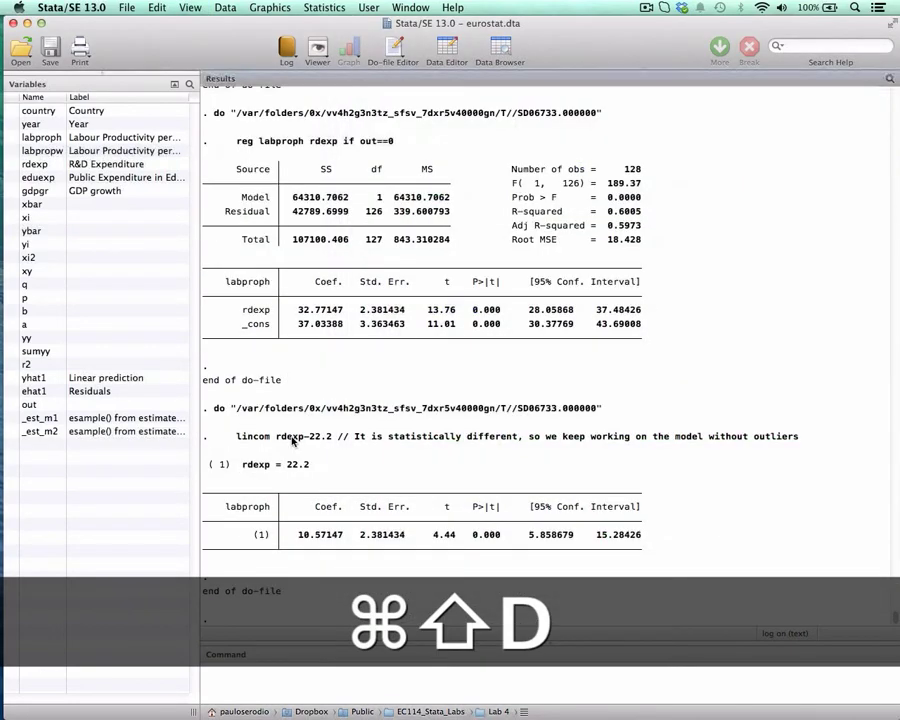
{"action": "left_click_drag", "start_coordinate": [473, 534], "coordinate": [501, 534]}
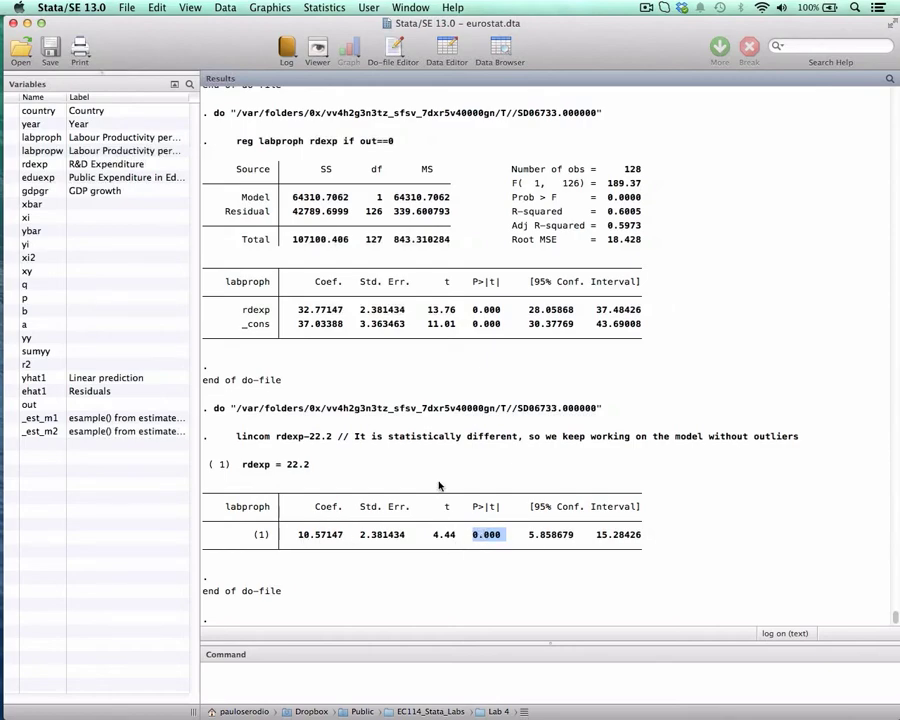
Go to the do-file's prediction section and examine the yhat, ehat and seyhat predict commands on lines 169 to 171.
{"action": "key", "text": "ctrl+Down"}
{"action": "left_click", "coordinate": [573, 201]}
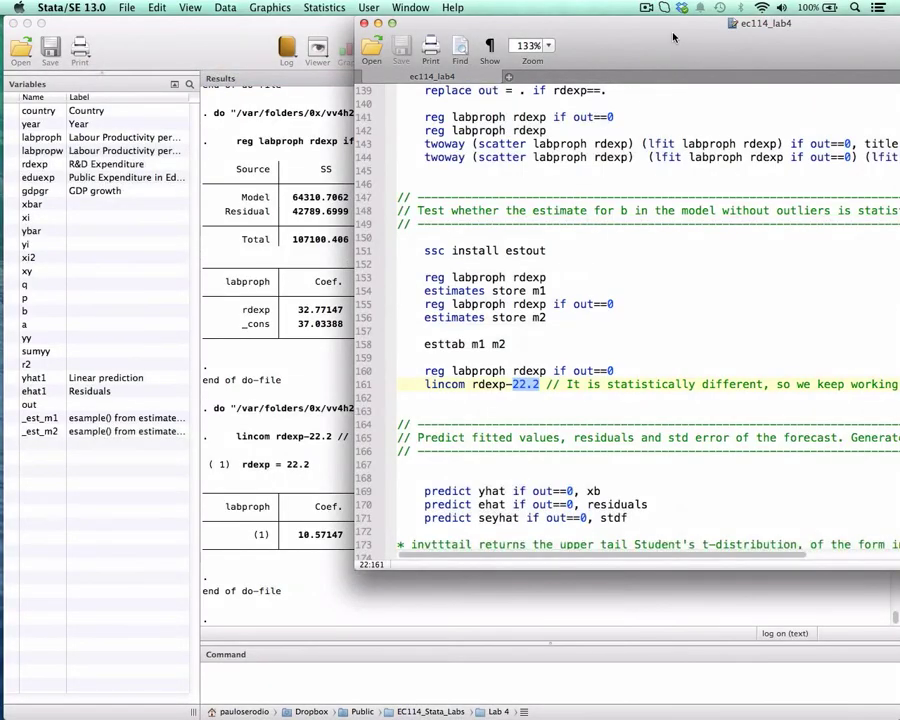
{"action": "double_click", "coordinate": [673, 37]}
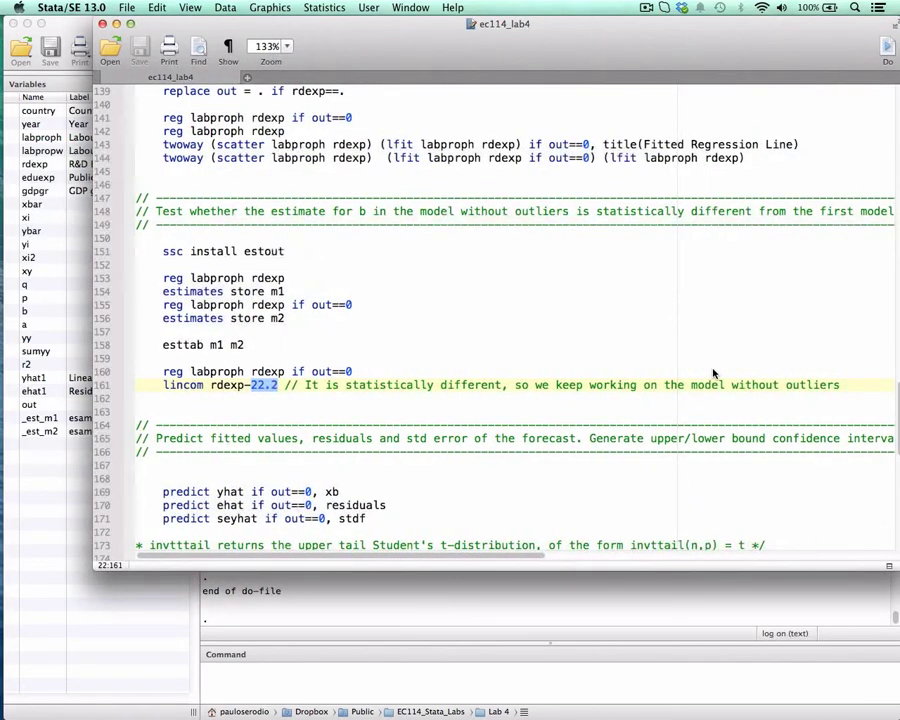
{"action": "scroll", "coordinate": [374, 311], "scroll_direction": "down", "scroll_amount": 5}
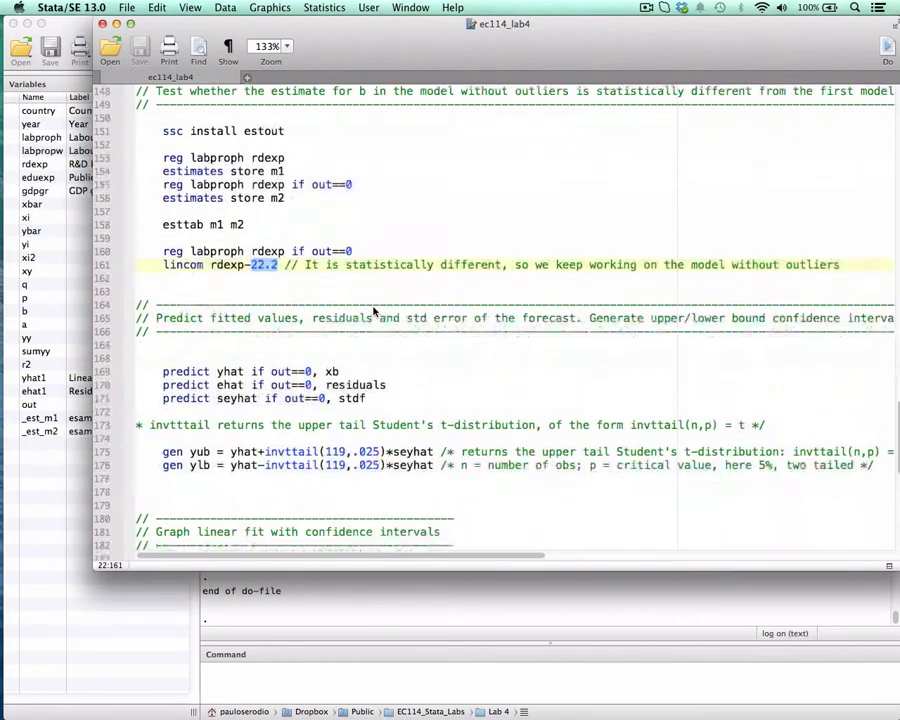
{"action": "scroll", "coordinate": [374, 311], "scroll_direction": "down", "scroll_amount": 3}
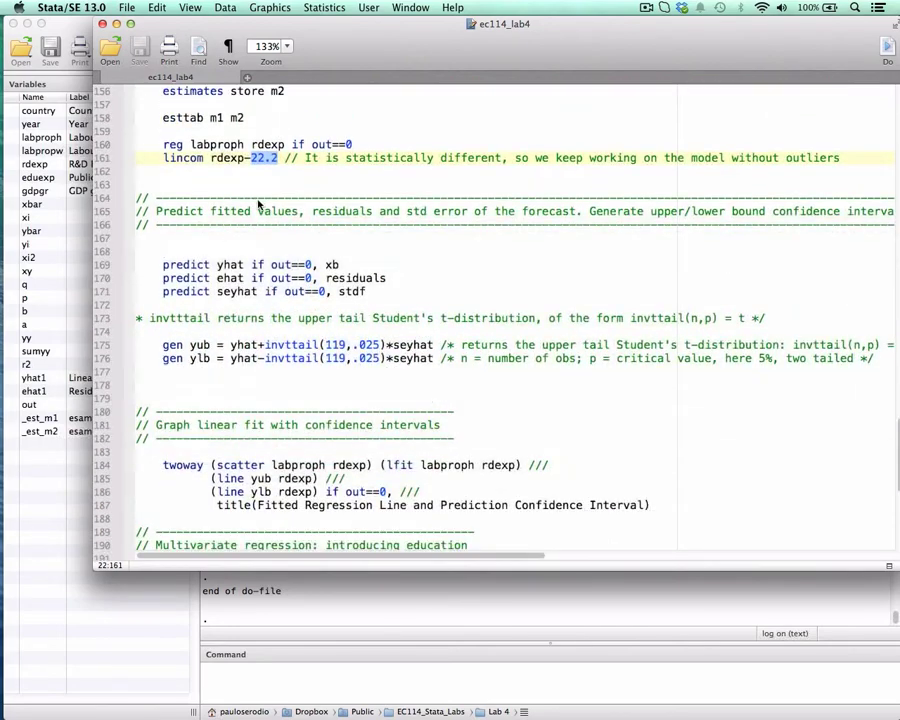
{"action": "scroll", "coordinate": [258, 204], "scroll_direction": "down", "scroll_amount": 1}
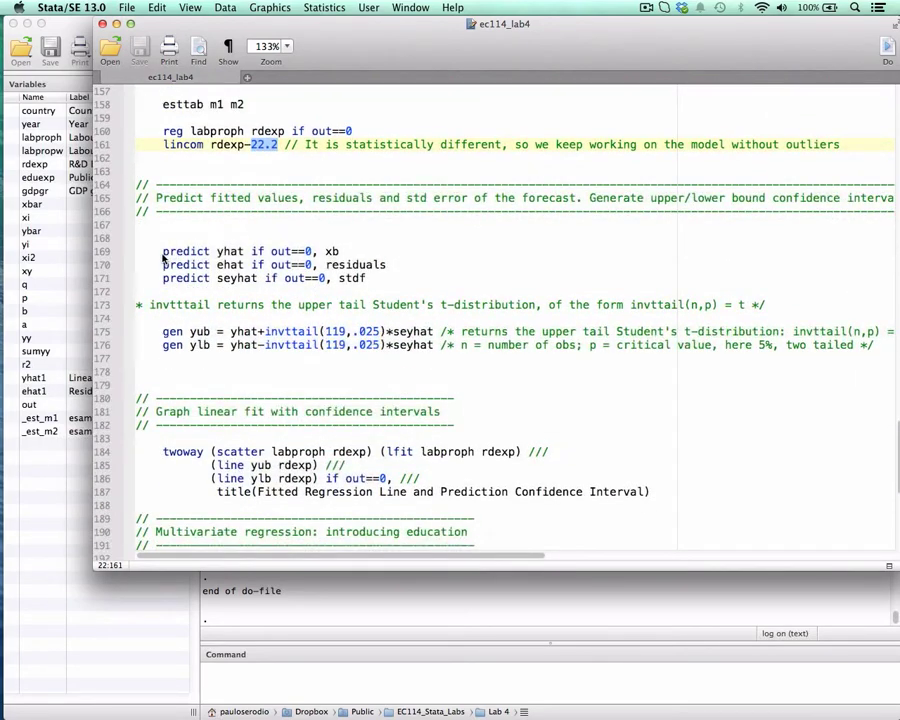
{"action": "left_click_drag", "start_coordinate": [163, 256], "coordinate": [382, 258]}
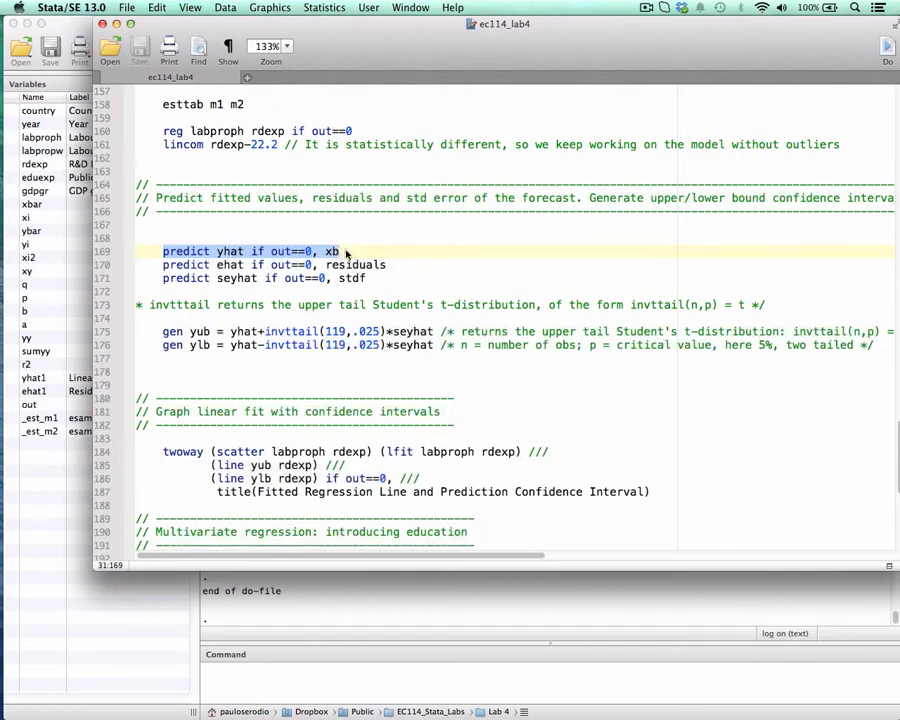
{"action": "left_click_drag", "start_coordinate": [163, 265], "coordinate": [360, 268]}
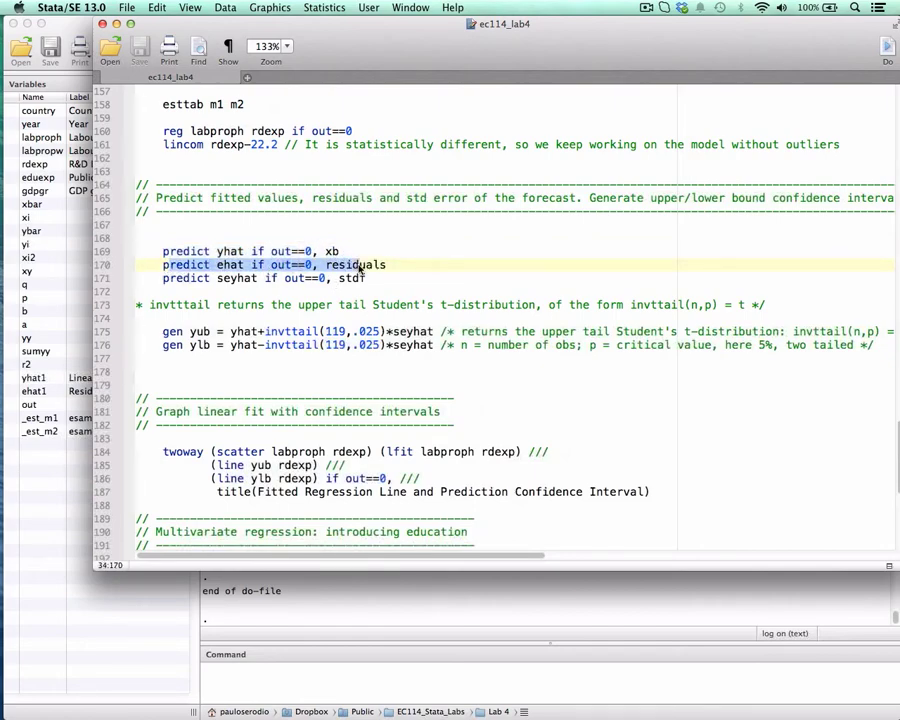
{"action": "left_click_drag", "start_coordinate": [170, 280], "coordinate": [245, 284]}
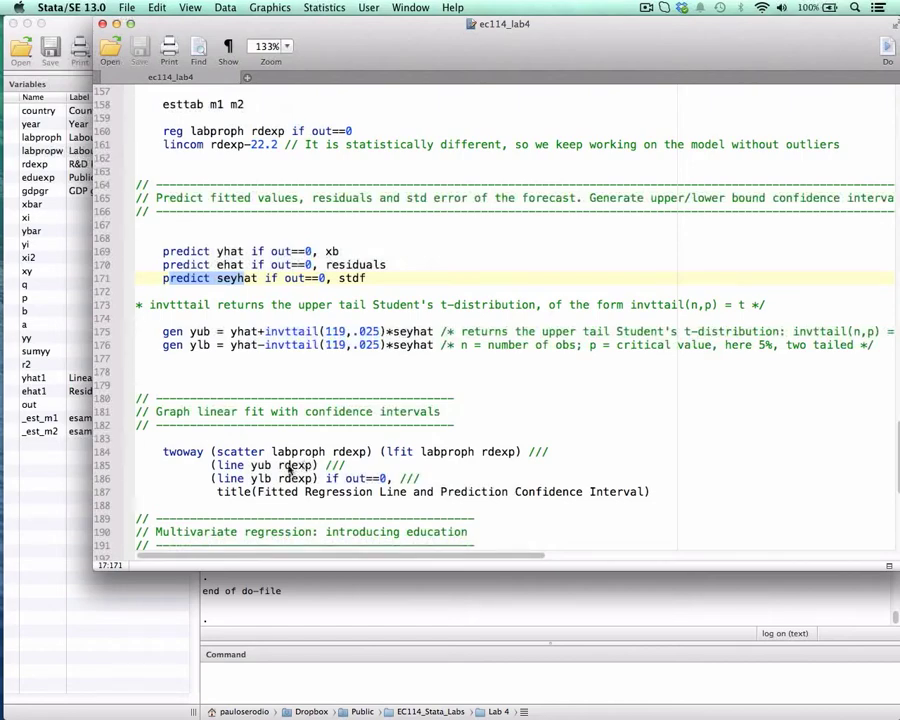
Run lines 169 to 171 to predict yhat with xb, ehat with residuals and seyhat with stdf, all if out==0.
{"action": "left_click_drag", "start_coordinate": [368, 42], "coordinate": [672, 14]}
{"action": "left_click_drag", "start_coordinate": [467, 251], "coordinate": [676, 278]}
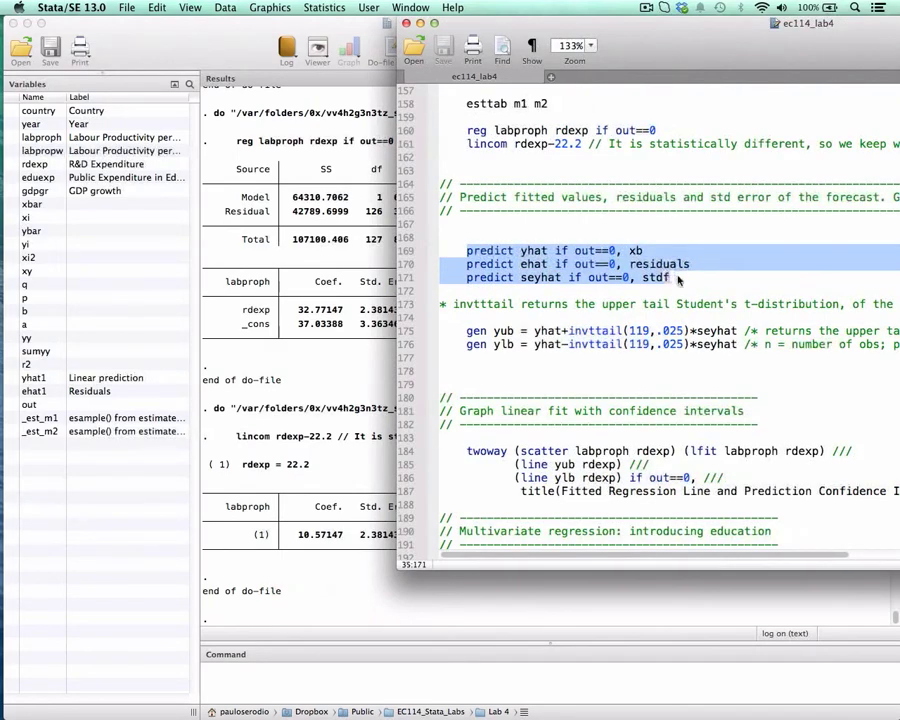
{"action": "key", "text": "super+shift+d"}
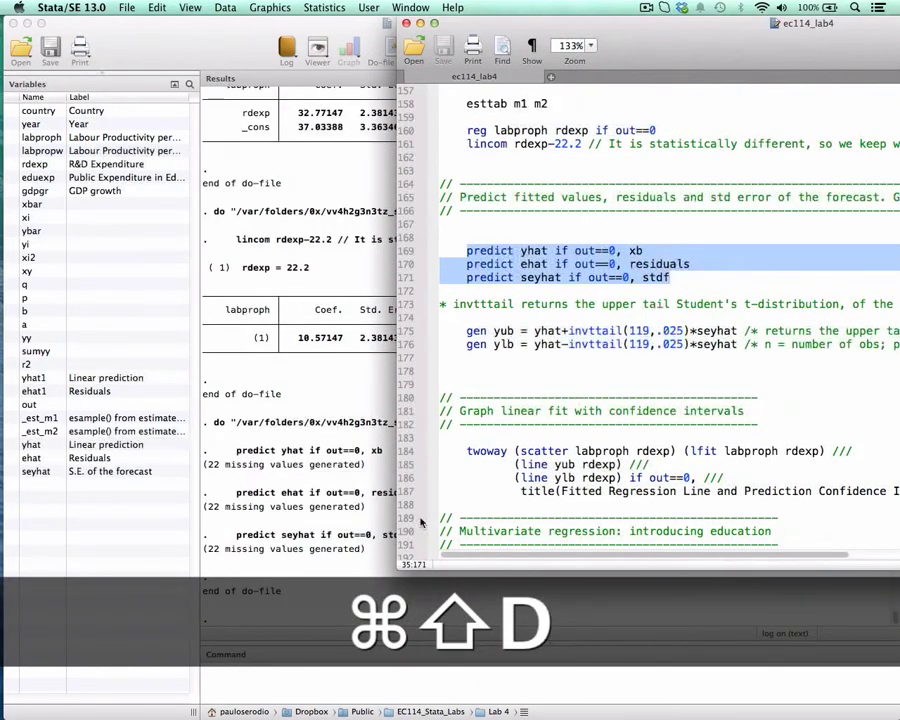
Widen the do-file window to fit the line 175 comment and examine the invttail function and its explanation.
{"action": "left_click_drag", "start_coordinate": [632, 65], "coordinate": [395, 72]}
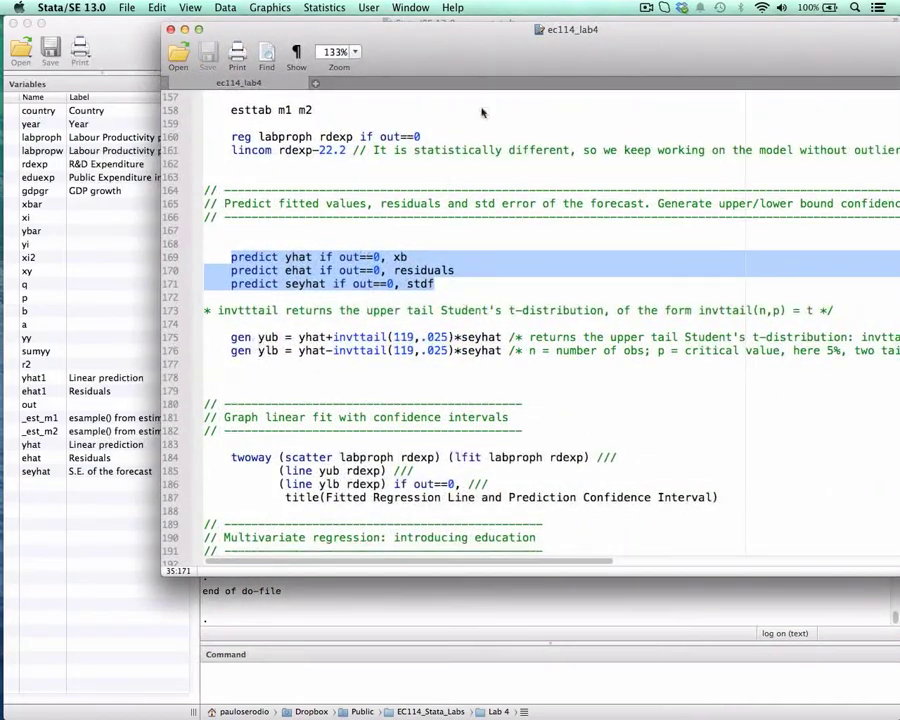
{"action": "left_click_drag", "start_coordinate": [528, 61], "coordinate": [488, 54]}
{"action": "double_click", "coordinate": [319, 331]}
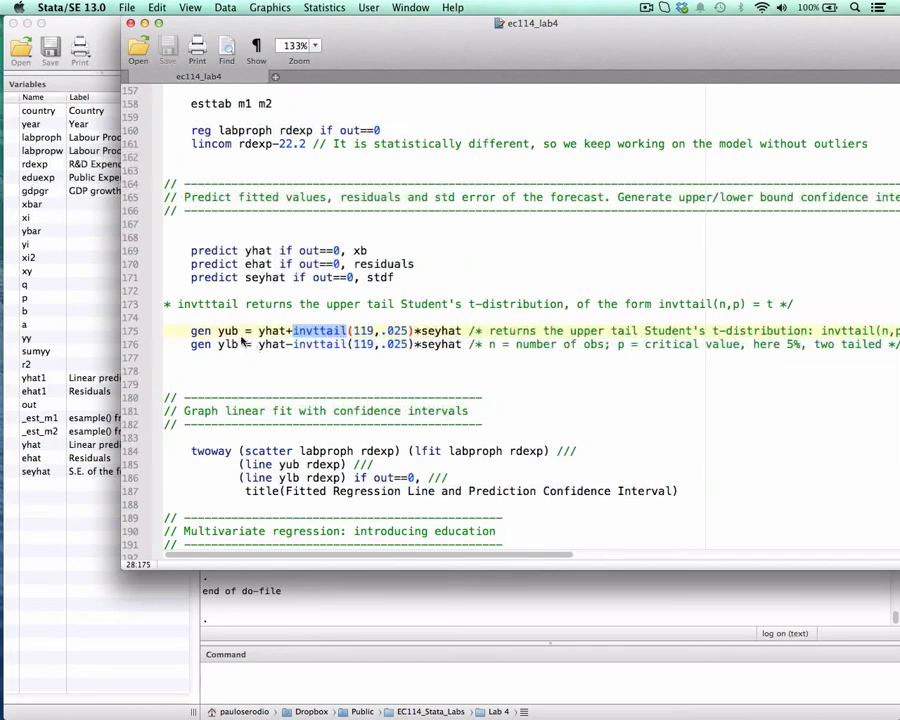
{"action": "left_click_drag", "start_coordinate": [635, 41], "coordinate": [552, 38]}
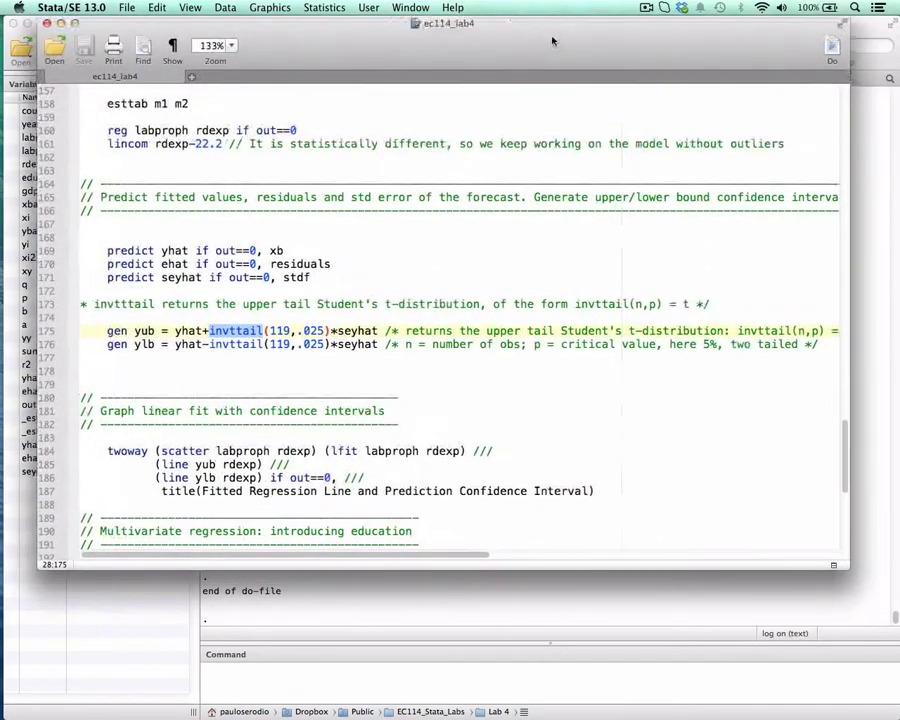
{"action": "left_click_drag", "start_coordinate": [855, 215], "coordinate": [884, 214]}
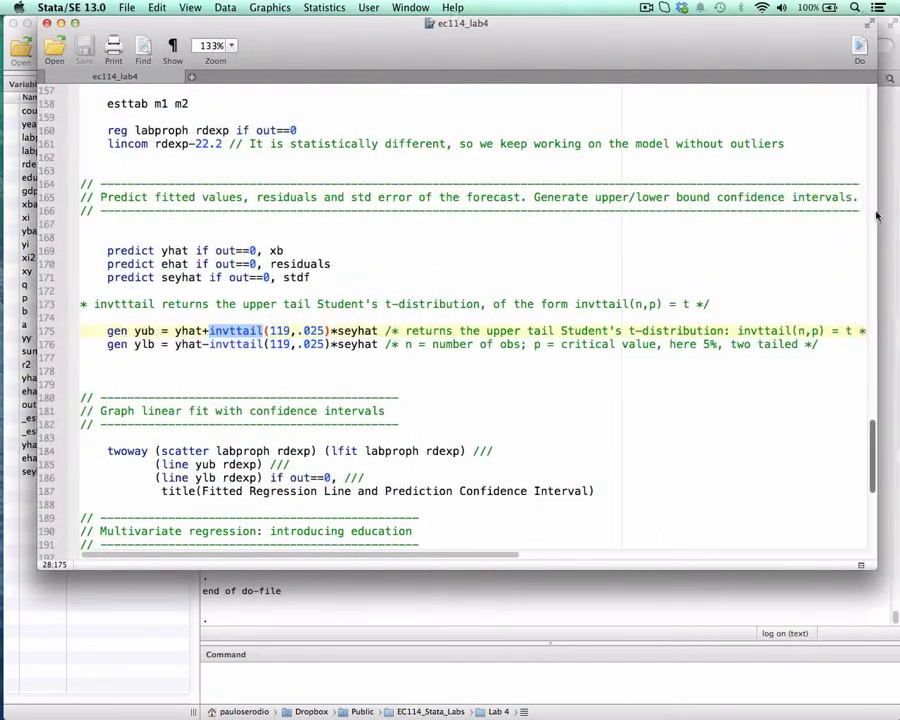
{"action": "left_click_drag", "start_coordinate": [647, 58], "coordinate": [610, 54]}
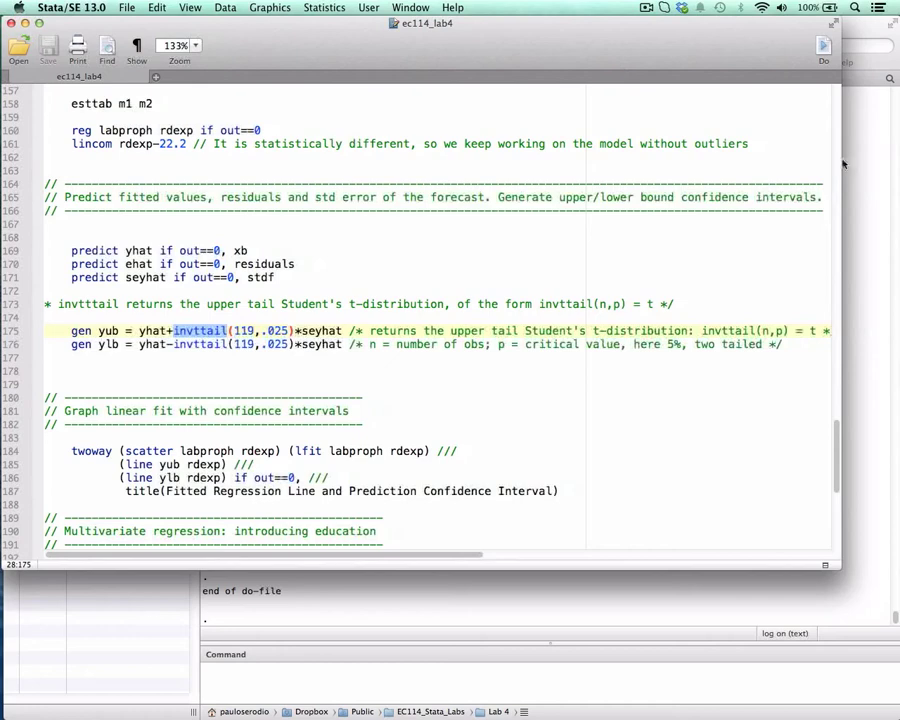
{"action": "left_click_drag", "start_coordinate": [843, 163], "coordinate": [884, 163]}
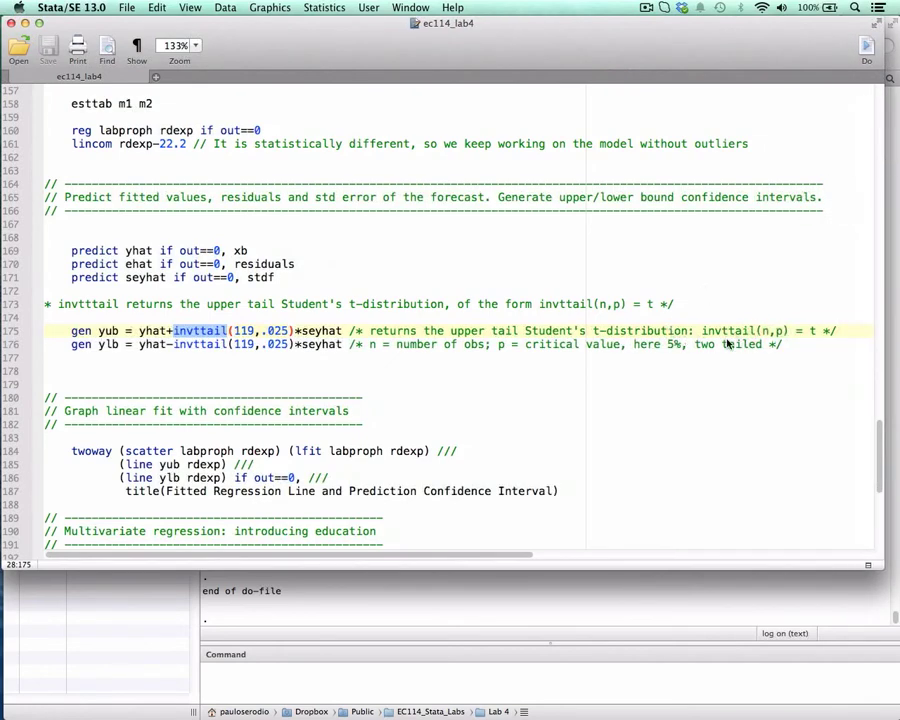
{"action": "left_click_drag", "start_coordinate": [700, 333], "coordinate": [788, 337]}
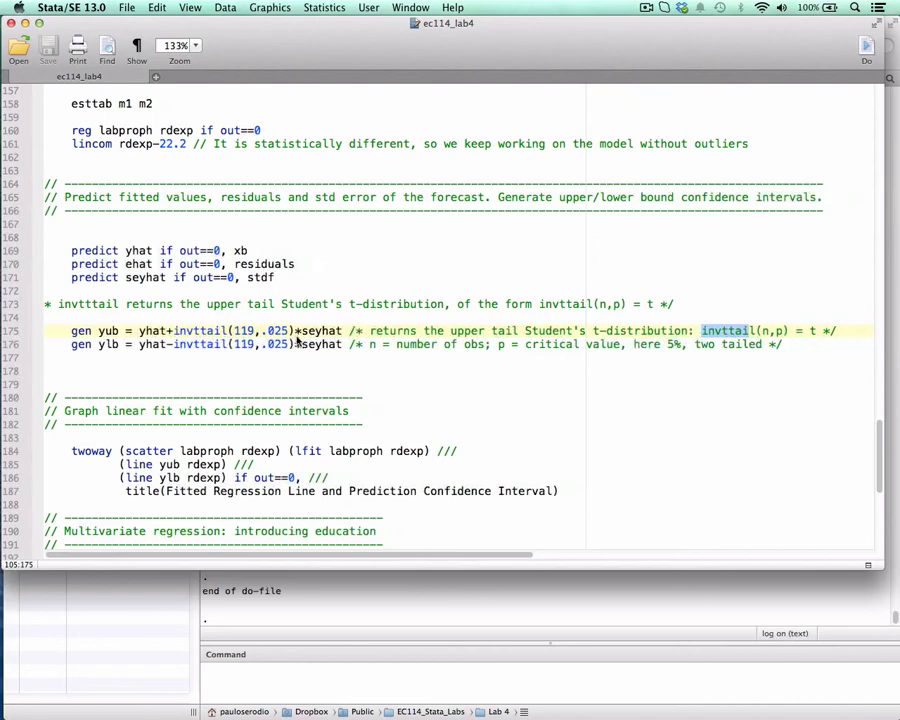
{"action": "left_click", "coordinate": [651, 305]}
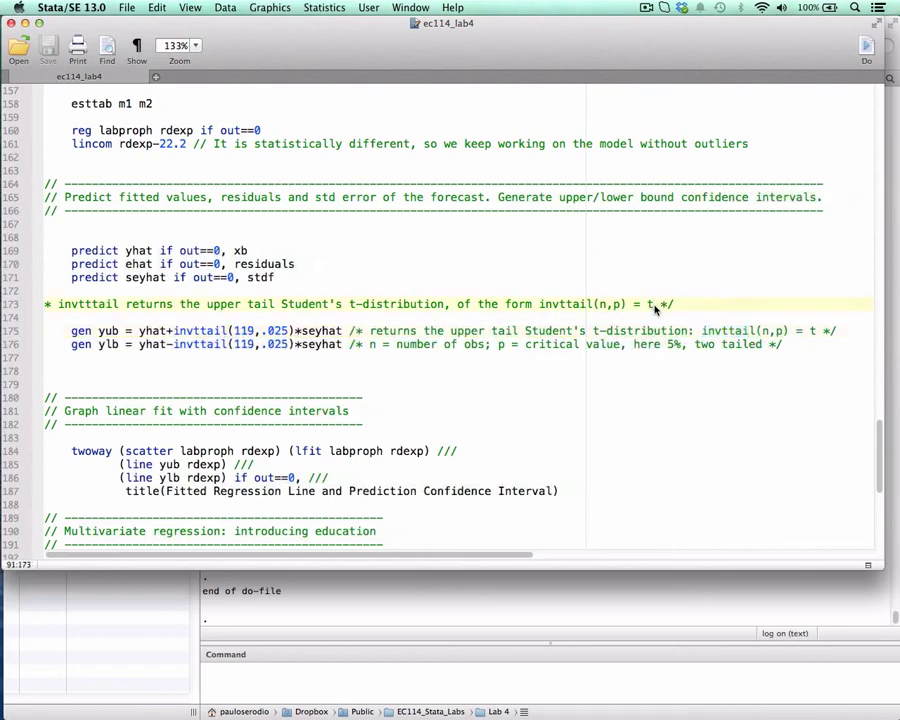
Examine the seyhat and yhat terms in the confidence bound formulas on lines 175 and 176, keeping the variable list in view.
{"action": "left_click_drag", "start_coordinate": [267, 37], "coordinate": [349, 28]}
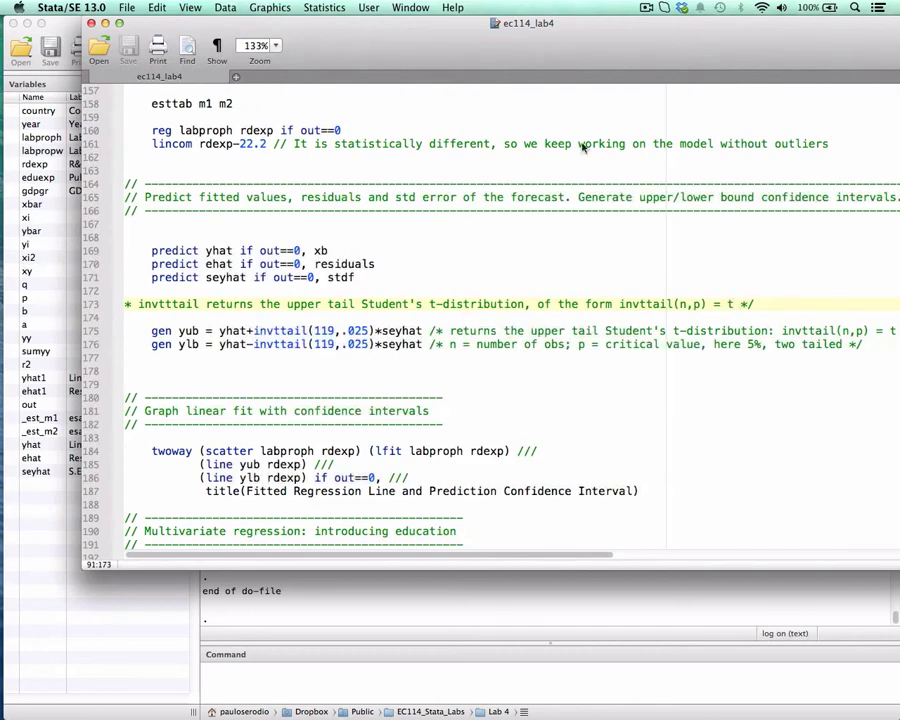
{"action": "double_click", "coordinate": [400, 331]}
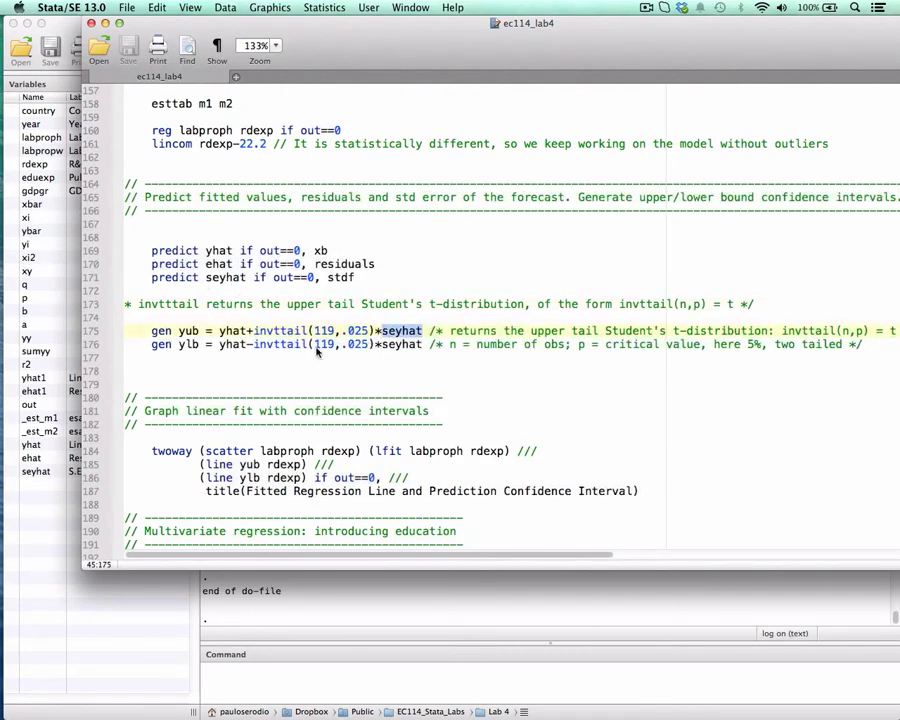
{"action": "double_click", "coordinate": [232, 332]}
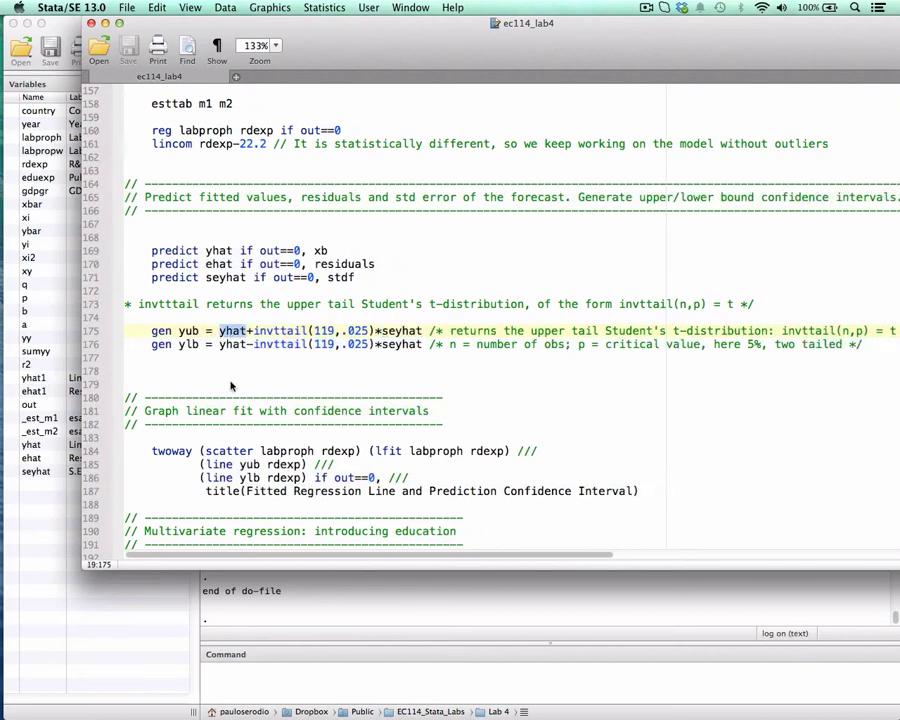
{"action": "left_click_drag", "start_coordinate": [185, 343], "coordinate": [220, 360]}
{"action": "left_click_drag", "start_coordinate": [312, 33], "coordinate": [403, 11]}
{"action": "left_click", "coordinate": [282, 331]}
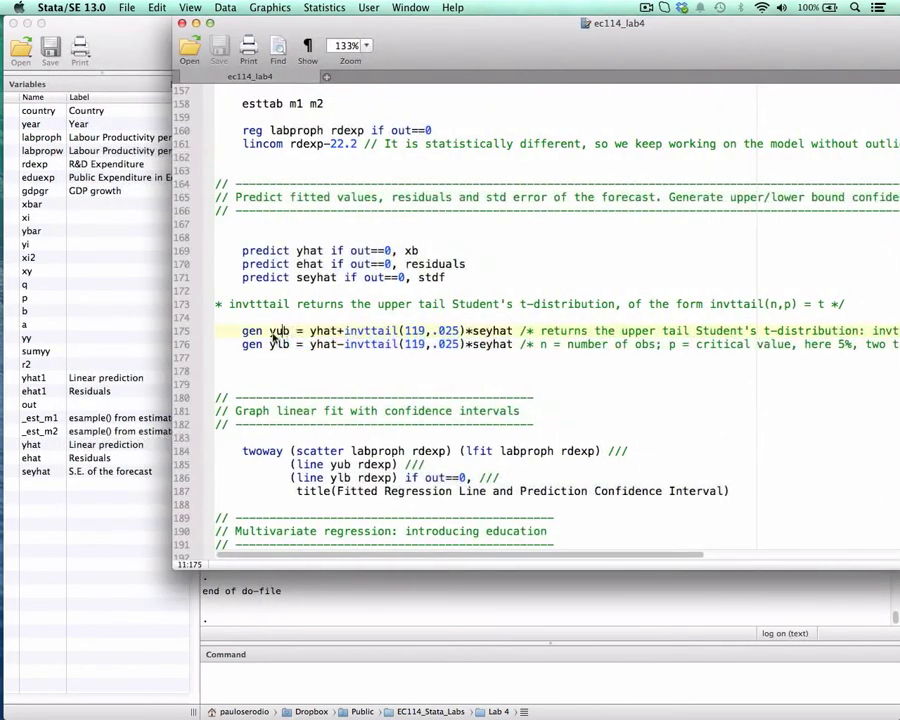
Run lines 175 and 176 to generate the upper bound yub and lower bound ylb using invttail(119,.025)*seyhat.
{"action": "left_click_drag", "start_coordinate": [235, 334], "coordinate": [510, 331]}
{"action": "key", "text": "super+shift+d"}
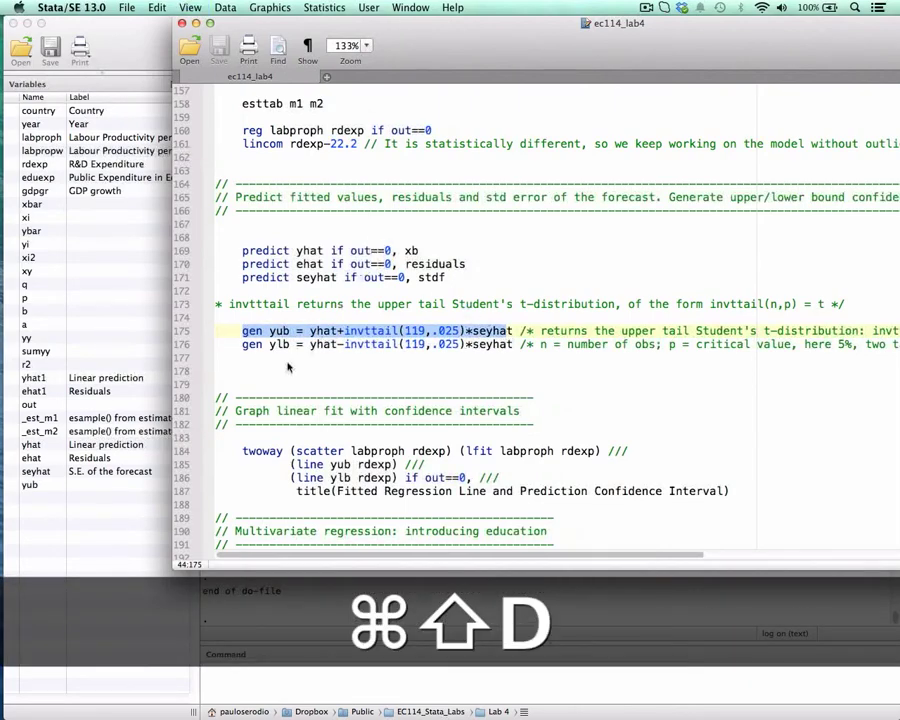
{"action": "left_click_drag", "start_coordinate": [244, 344], "coordinate": [481, 347]}
{"action": "key", "text": "super+shift+d"}
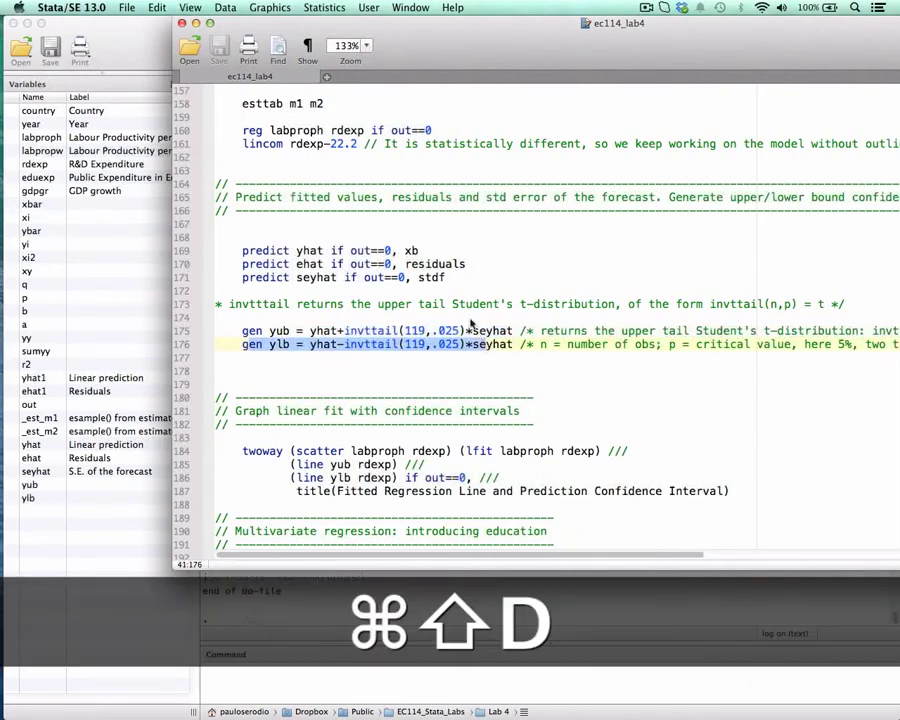
Return from the do-file to the main Stata window and open the eurostat.dta dataset in the Data Editor.
{"action": "scroll", "coordinate": [443, 287], "scroll_direction": "down", "scroll_amount": 2}
{"action": "scroll", "coordinate": [443, 287], "scroll_direction": "down", "scroll_amount": 2}
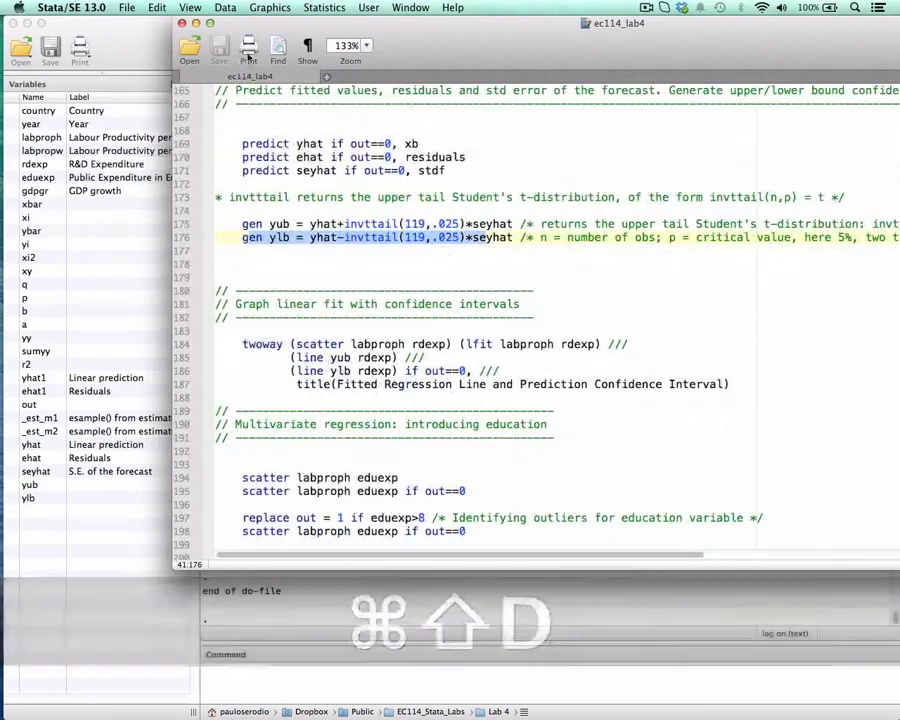
{"action": "left_click_drag", "start_coordinate": [447, 44], "coordinate": [535, 24]}
{"action": "left_click", "coordinate": [184, 200]}
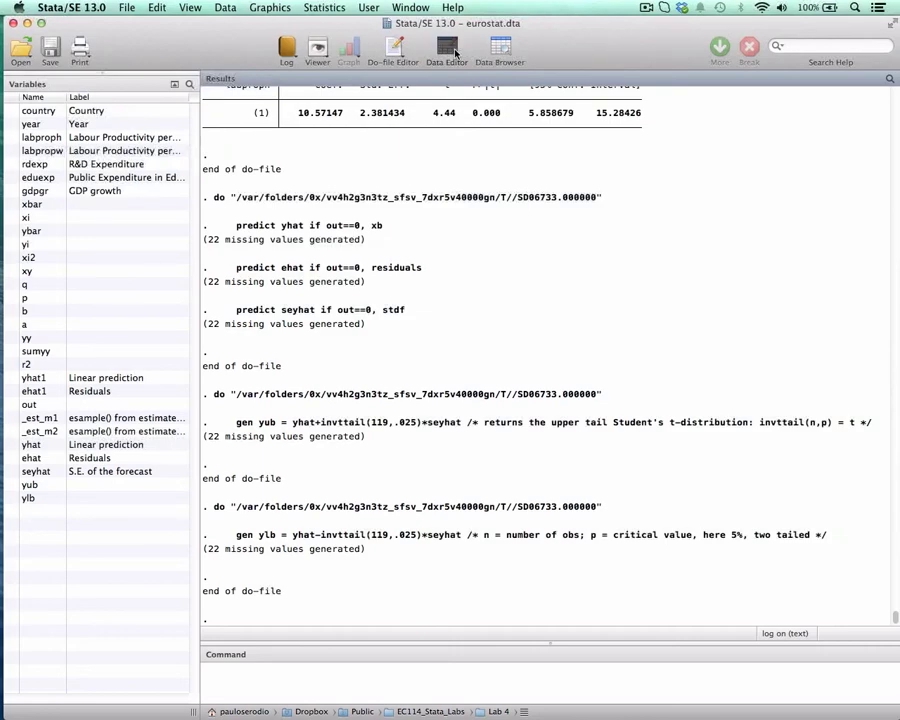
{"action": "left_click", "coordinate": [450, 50]}
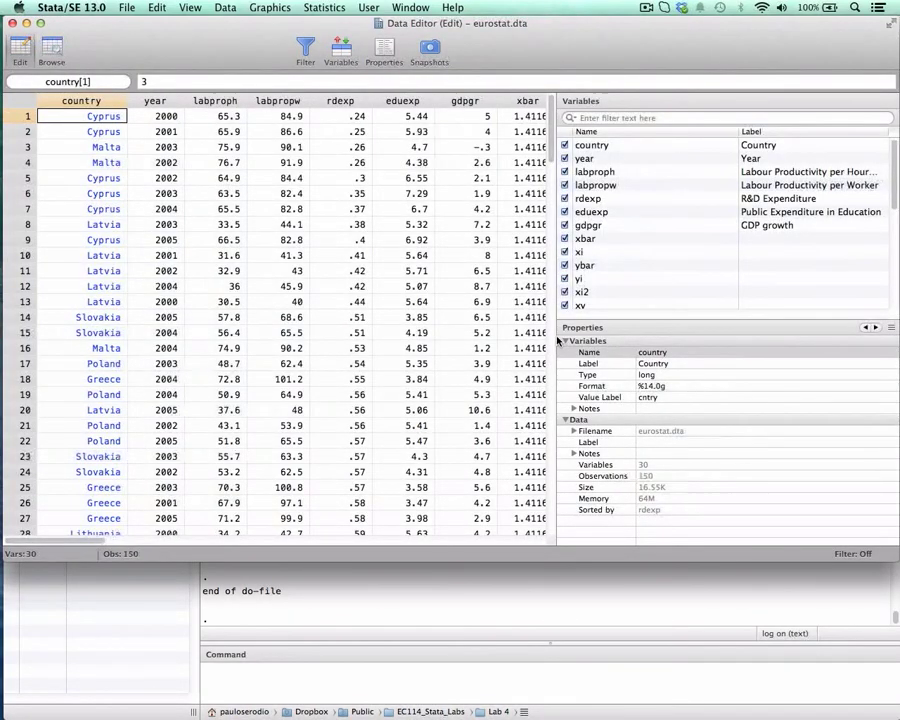
Hide all variables from country through _est_m2 in the Data Editor, leaving yhat, ehat, seyhat, yub and ylb displayed.
{"action": "scroll", "coordinate": [586, 260], "scroll_direction": "down", "scroll_amount": 5}
{"action": "left_click", "coordinate": [586, 302]}
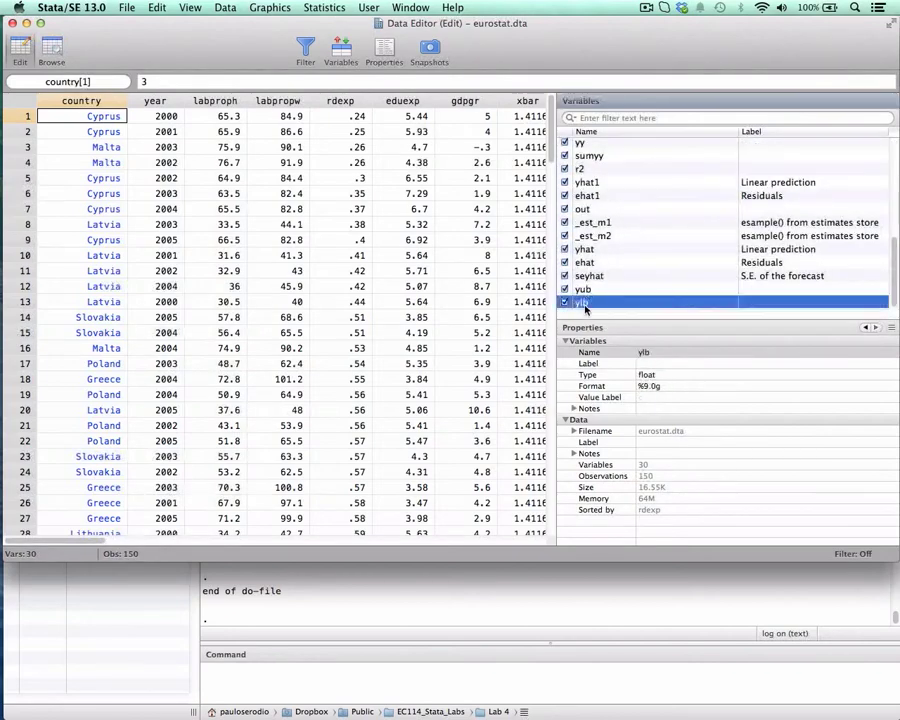
{"action": "left_click", "coordinate": [584, 262]}
{"action": "left_click", "coordinate": [574, 235]}
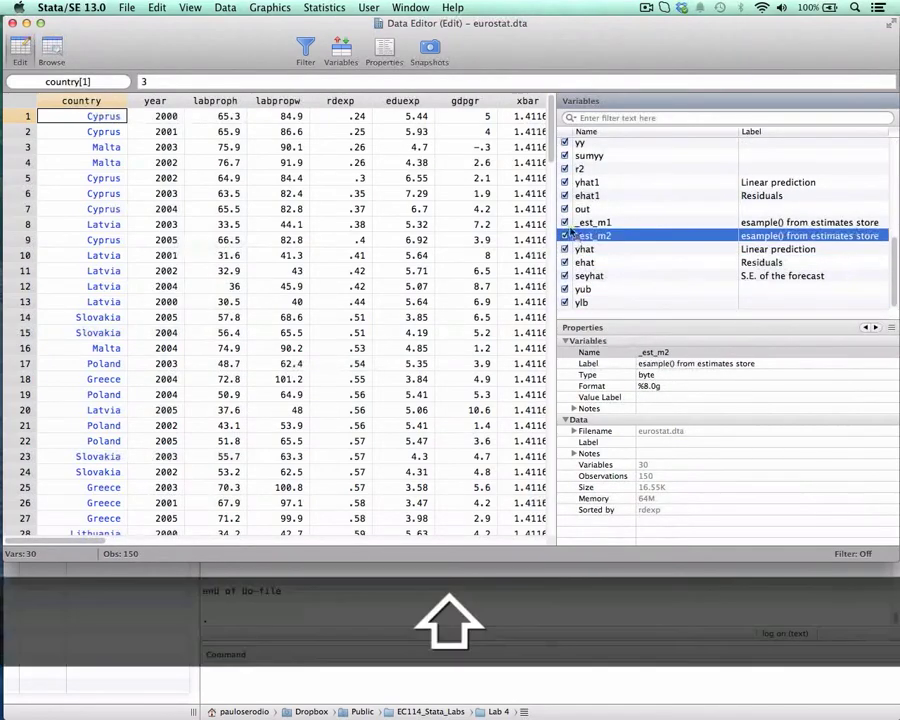
{"action": "scroll", "coordinate": [572, 220], "scroll_direction": "up", "scroll_amount": 5}
{"action": "left_click", "coordinate": [563, 148], "text": "shift"}
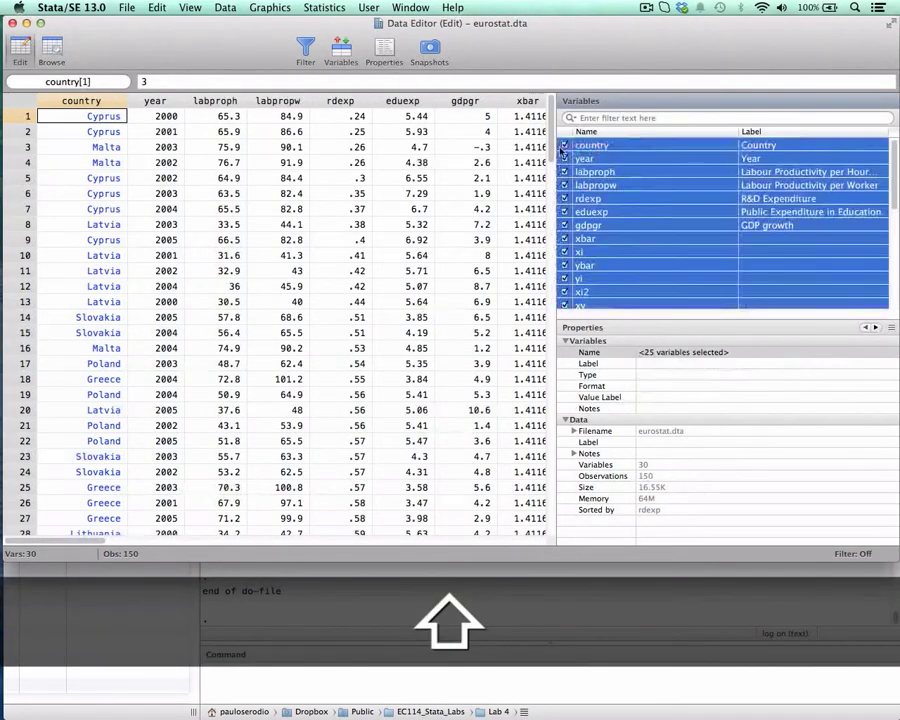
{"action": "left_click", "coordinate": [563, 148]}
Hide the ehat and seyhat variables as well, leaving only yhat, yub and ylb displayed.
{"action": "left_click", "coordinate": [130, 131]}
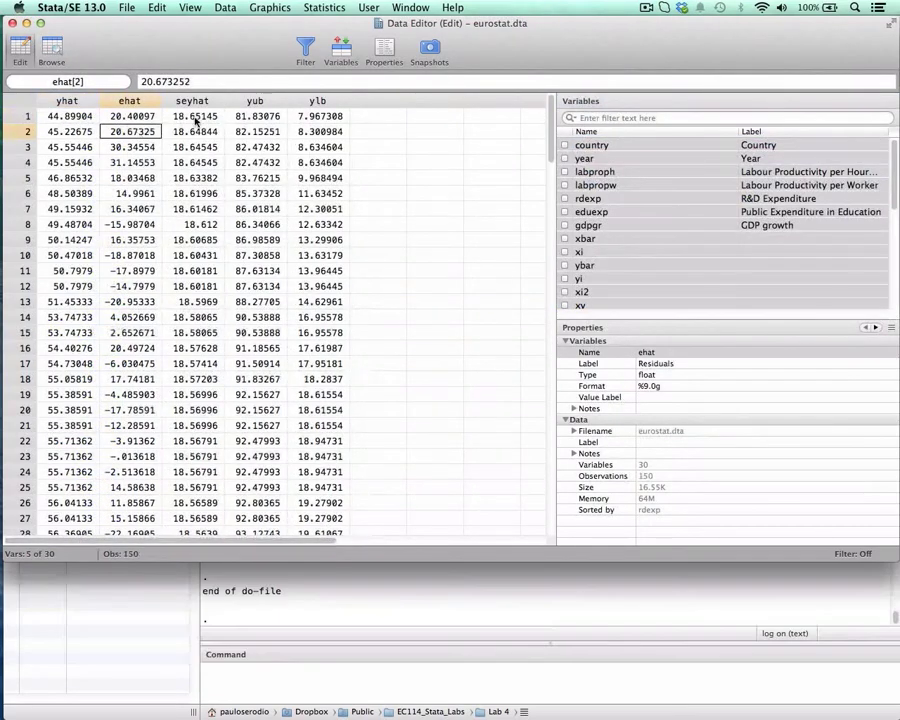
{"action": "left_click", "coordinate": [69, 116]}
{"action": "scroll", "coordinate": [568, 272], "scroll_direction": "down", "scroll_amount": 5}
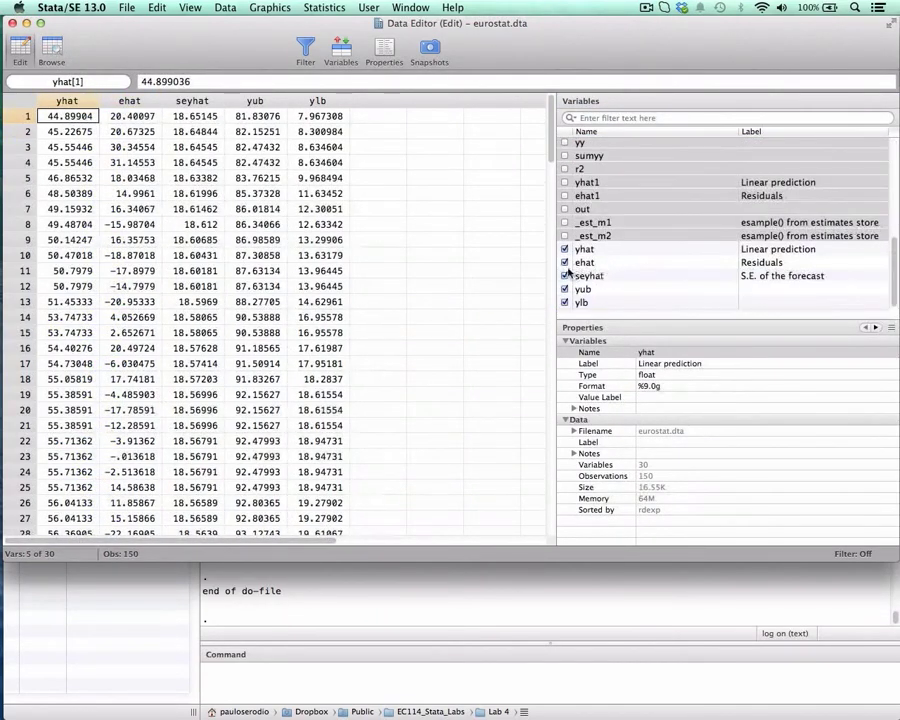
{"action": "left_click", "coordinate": [564, 262]}
{"action": "left_click", "coordinate": [564, 275]}
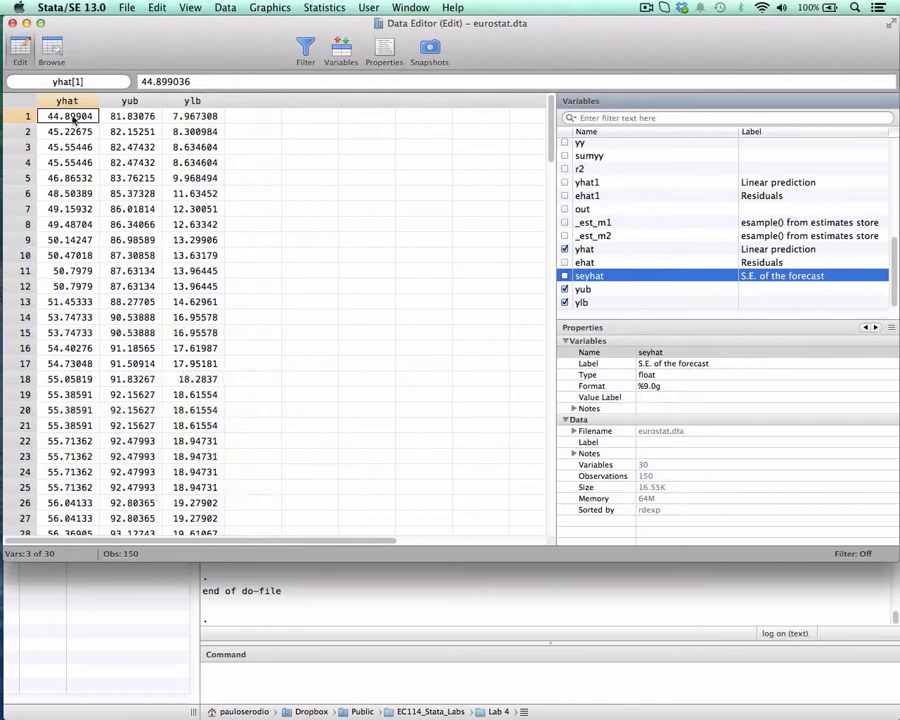
Compare the upper and lower bounds yub and ylb with the fitted value in the first observation, and close the Data Editor.
{"action": "left_click", "coordinate": [128, 117]}
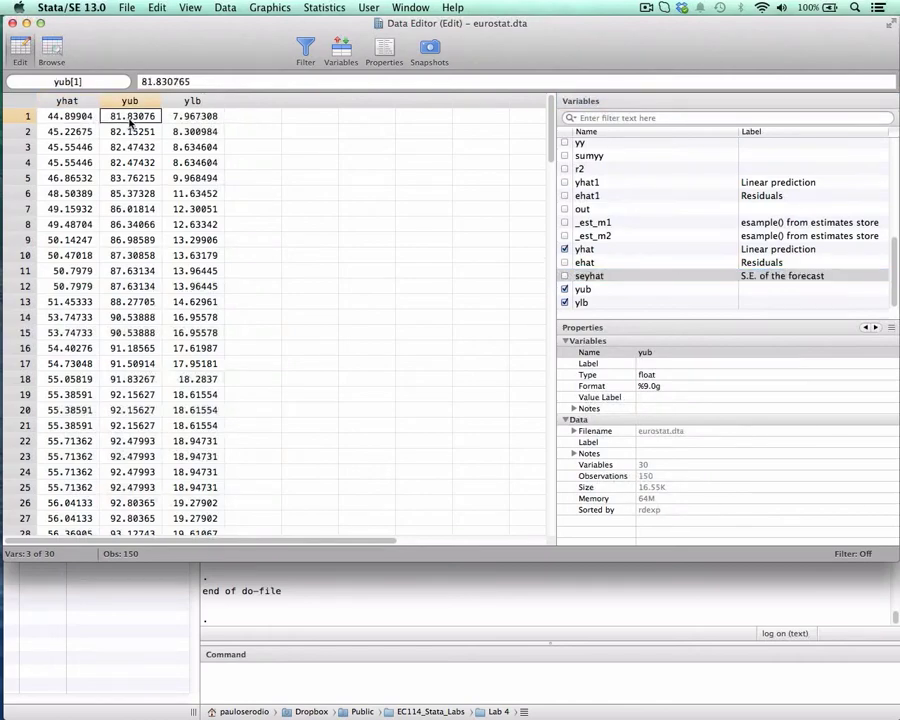
{"action": "left_click", "coordinate": [200, 117]}
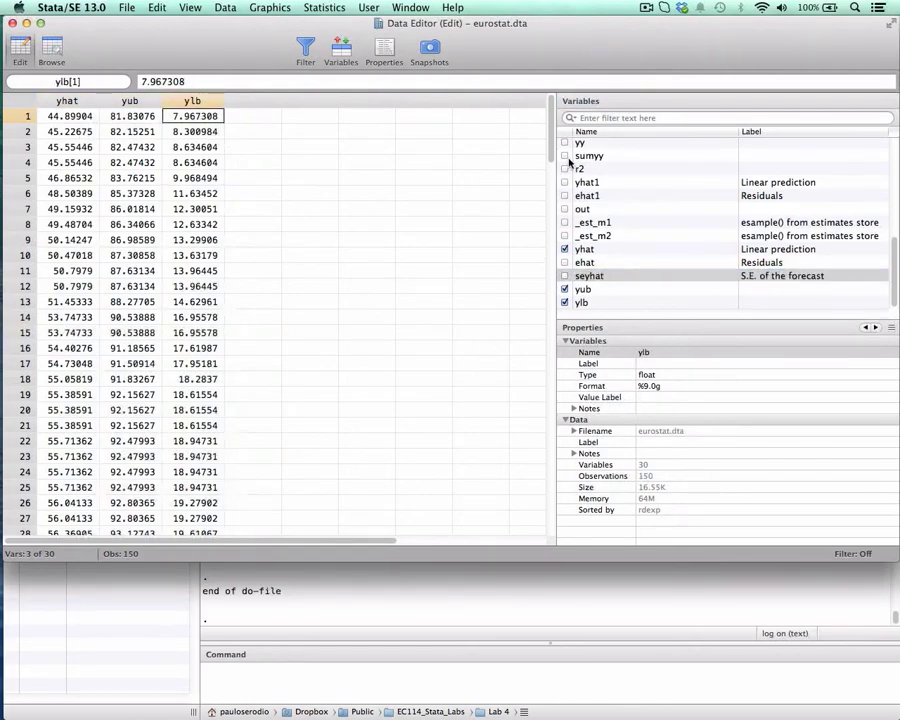
{"action": "scroll", "coordinate": [390, 200], "scroll_direction": "down", "scroll_amount": 15}
{"action": "left_click_drag", "start_coordinate": [550, 305], "coordinate": [552, 446]}
{"action": "left_click", "coordinate": [12, 22]}
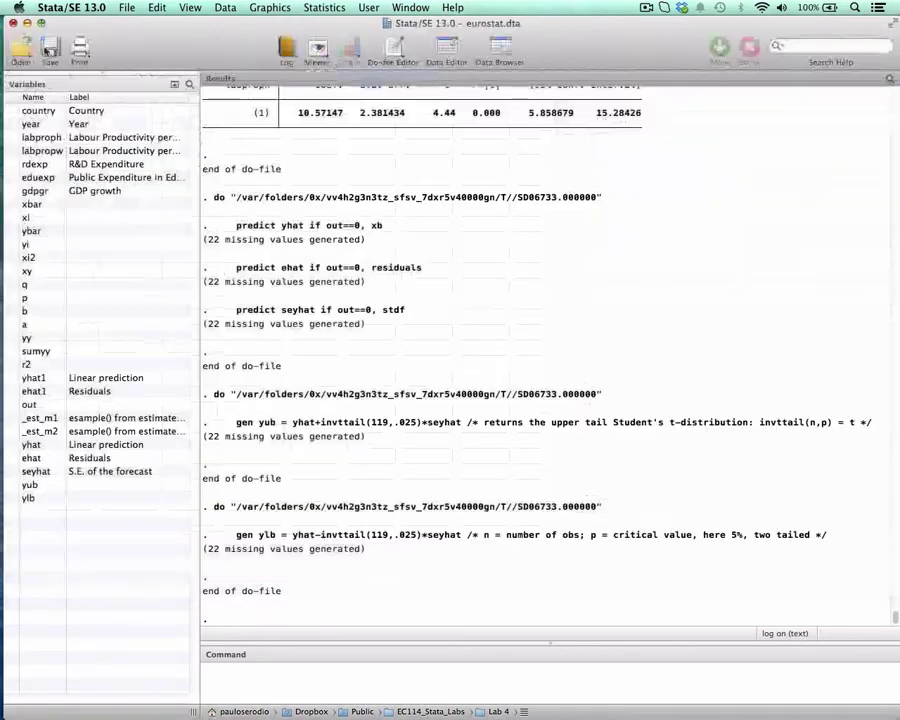
Return to the ec114_lab4 do-file and examine the scatter and lfit parts of the twoway command on line 184.
{"action": "key", "text": "ctrl+Down"}
{"action": "left_click", "coordinate": [521, 229]}
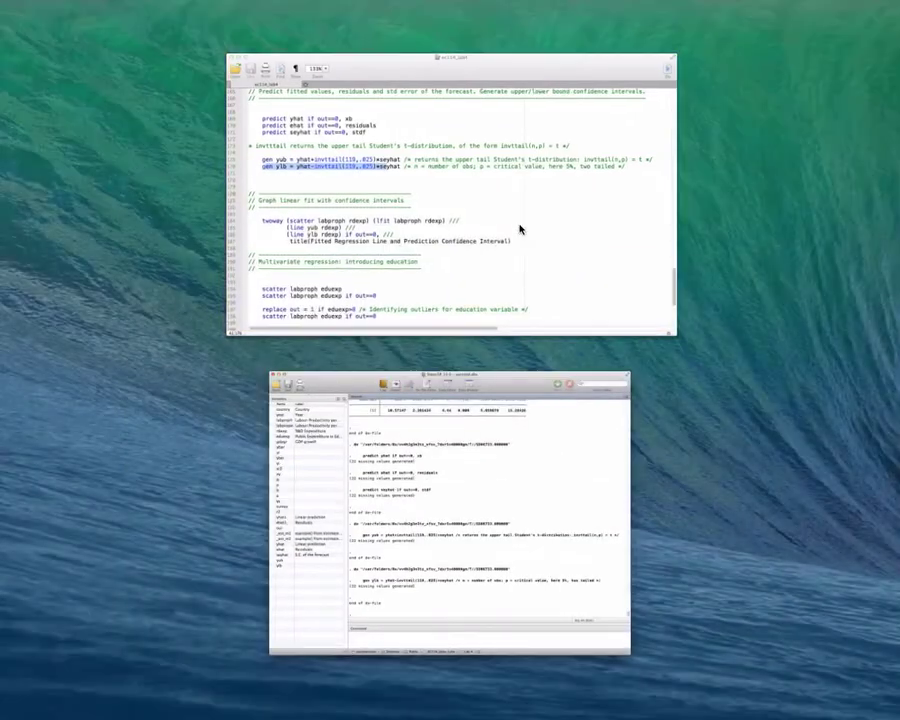
{"action": "scroll", "coordinate": [546, 284], "scroll_direction": "down", "scroll_amount": 1}
{"action": "scroll", "coordinate": [546, 284], "scroll_direction": "down", "scroll_amount": 3}
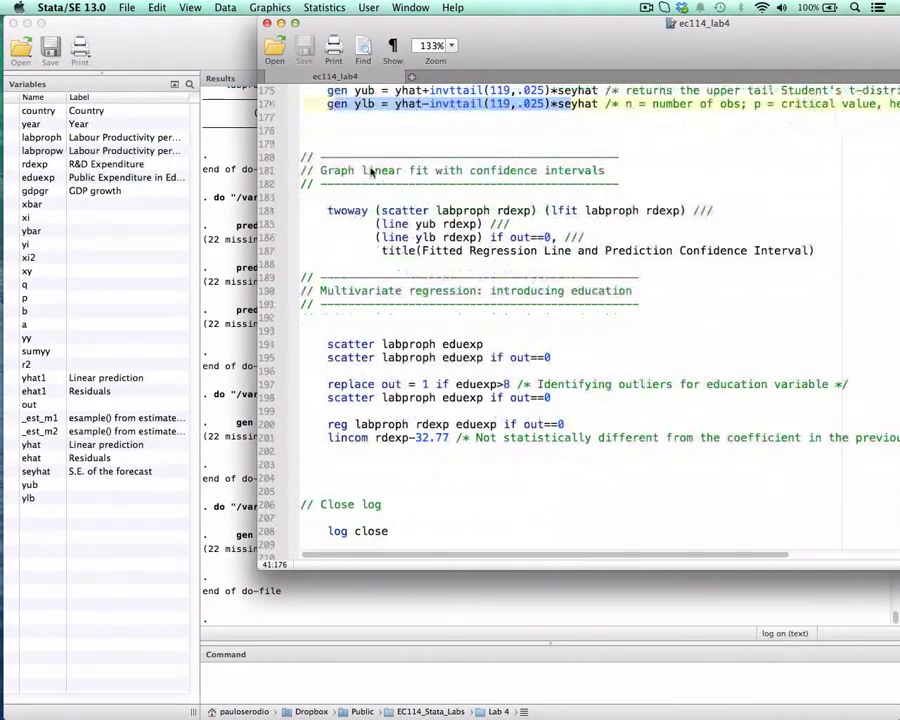
{"action": "left_click_drag", "start_coordinate": [329, 212], "coordinate": [517, 214]}
{"action": "left_click", "coordinate": [378, 211]}
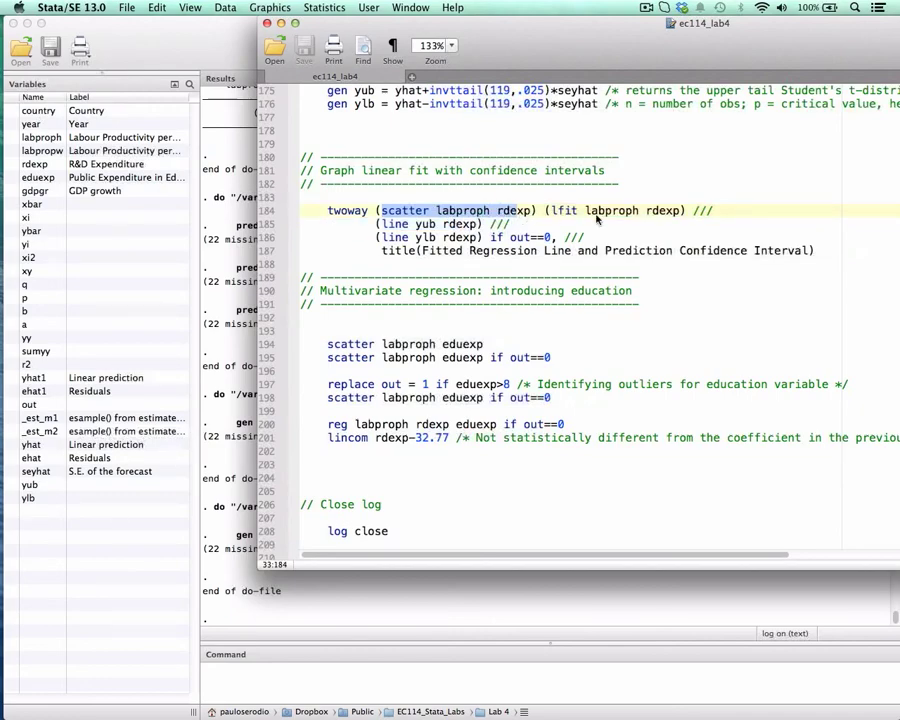
{"action": "left_click_drag", "start_coordinate": [551, 211], "coordinate": [675, 215]}
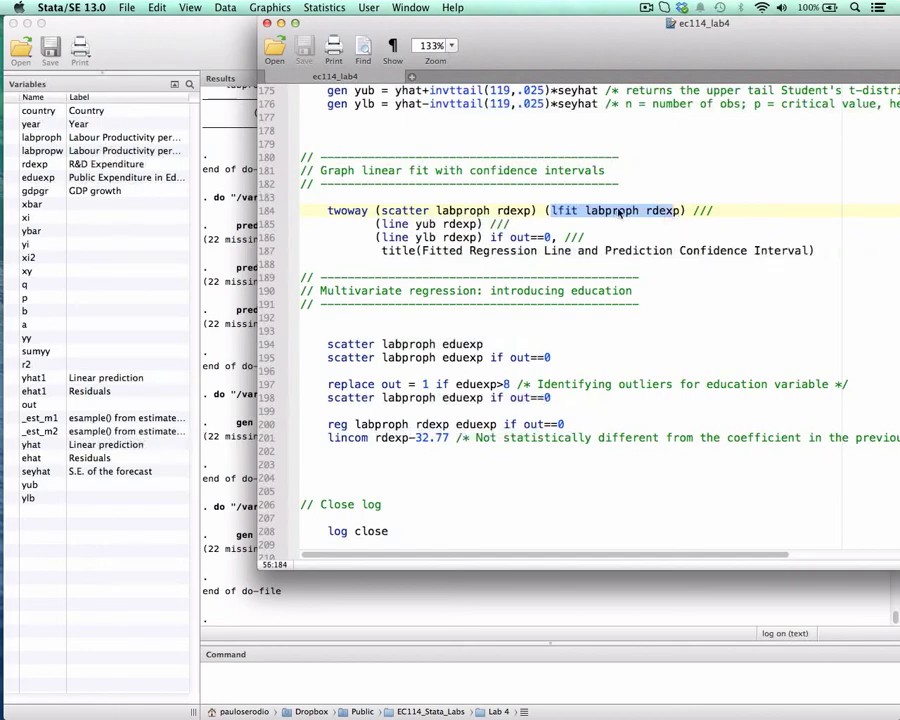
Examine the yub and ylb line plots against rdexp on lines 185 and 186, including the if out==0 condition.
{"action": "left_click_drag", "start_coordinate": [384, 224], "coordinate": [410, 226]}
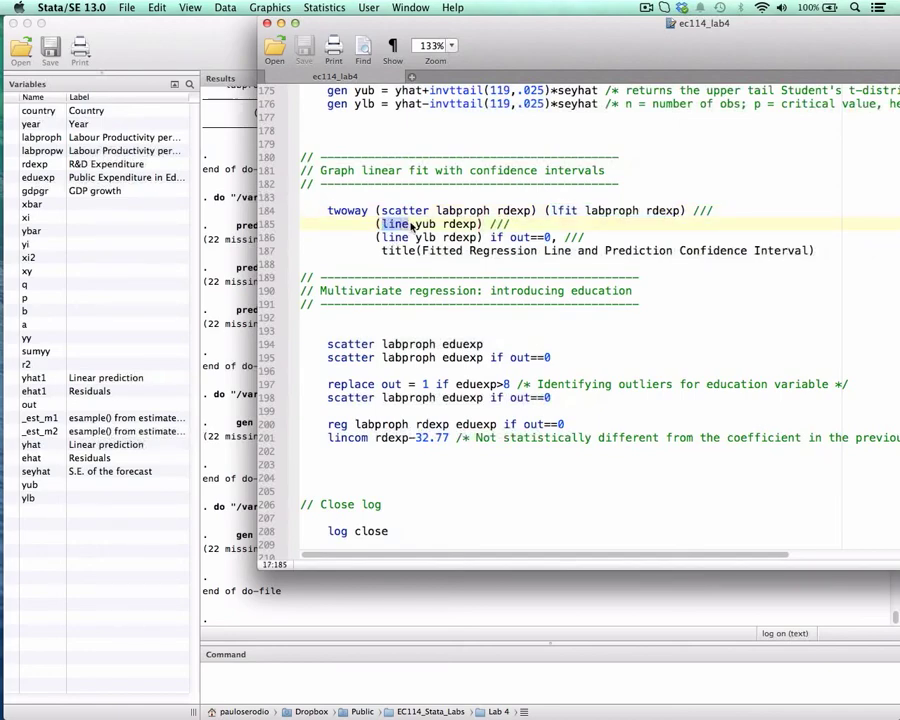
{"action": "left_click", "coordinate": [388, 225]}
{"action": "double_click", "coordinate": [422, 225]}
{"action": "double_click", "coordinate": [458, 225]}
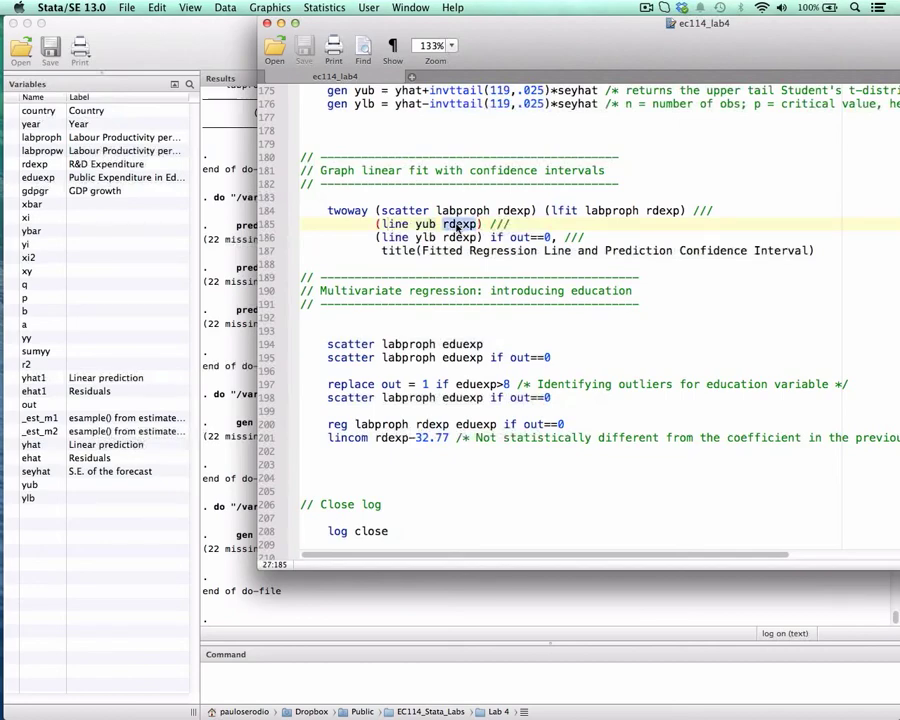
{"action": "left_click_drag", "start_coordinate": [388, 226], "coordinate": [478, 226]}
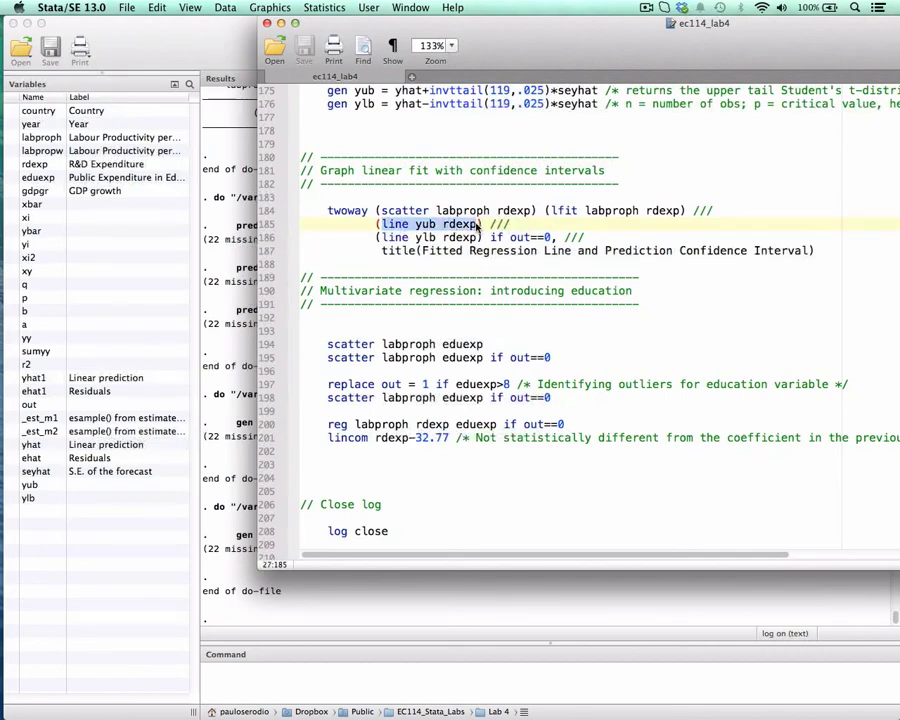
{"action": "left_click_drag", "start_coordinate": [382, 238], "coordinate": [550, 238]}
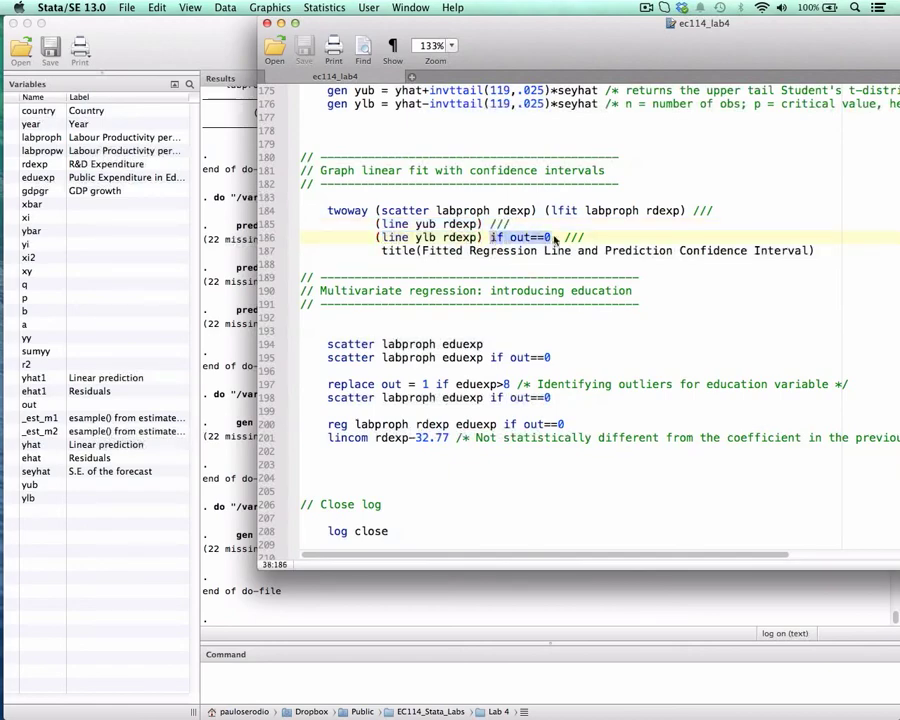
Run lines 184 to 187 to graph the linear fit with prediction confidence intervals, and close the graph after viewing it.
{"action": "left_click", "coordinate": [335, 211]}
{"action": "left_click_drag", "start_coordinate": [344, 213], "coordinate": [752, 251]}
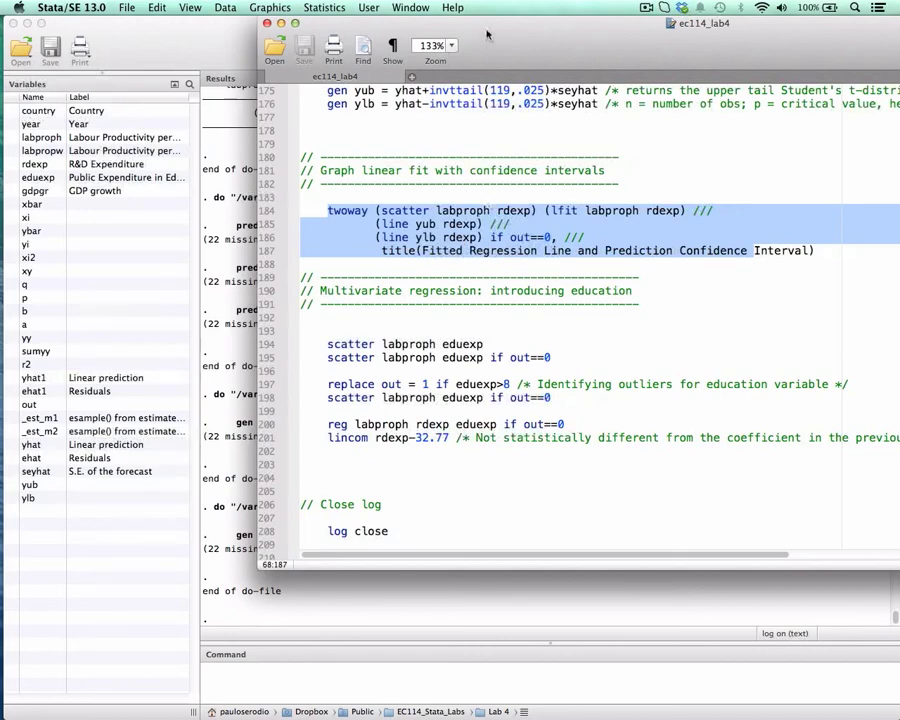
{"action": "left_click_drag", "start_coordinate": [342, 24], "coordinate": [559, 20]}
{"action": "key", "text": "super+shift+d"}
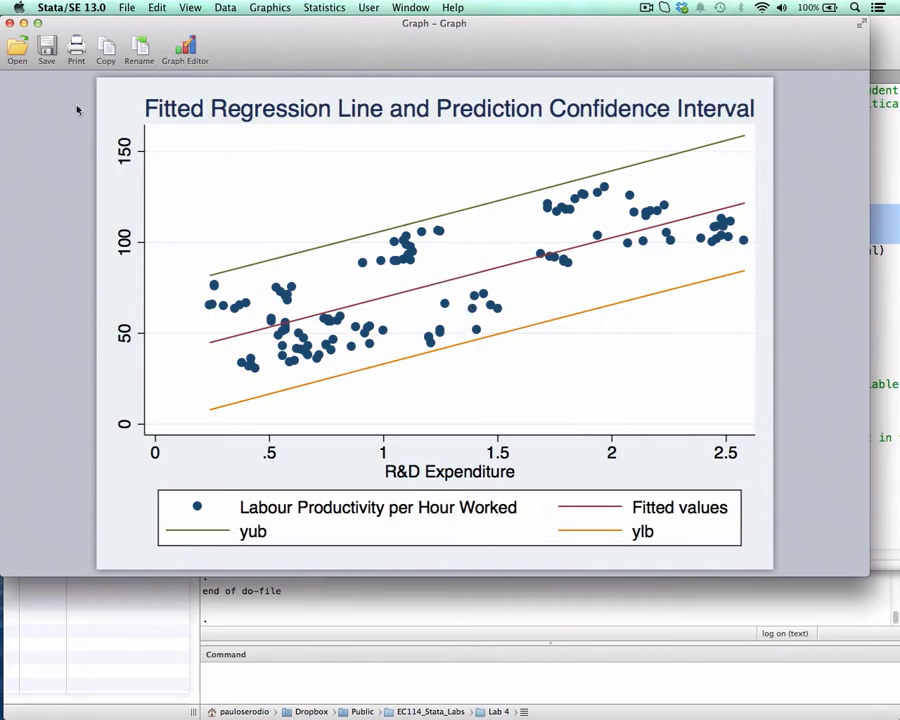
{"action": "left_click", "coordinate": [10, 24]}
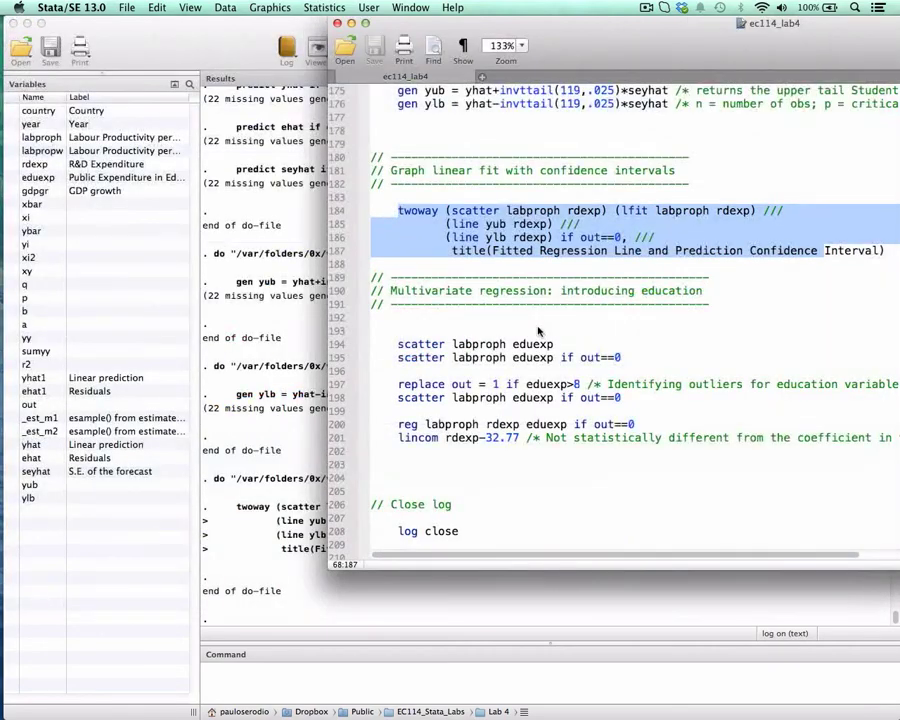
Examine the multivariate regression command on line 200, focusing on the dependent variable labproph and the added regressor eduexp.
{"action": "scroll", "coordinate": [538, 305], "scroll_direction": "down", "scroll_amount": 3}
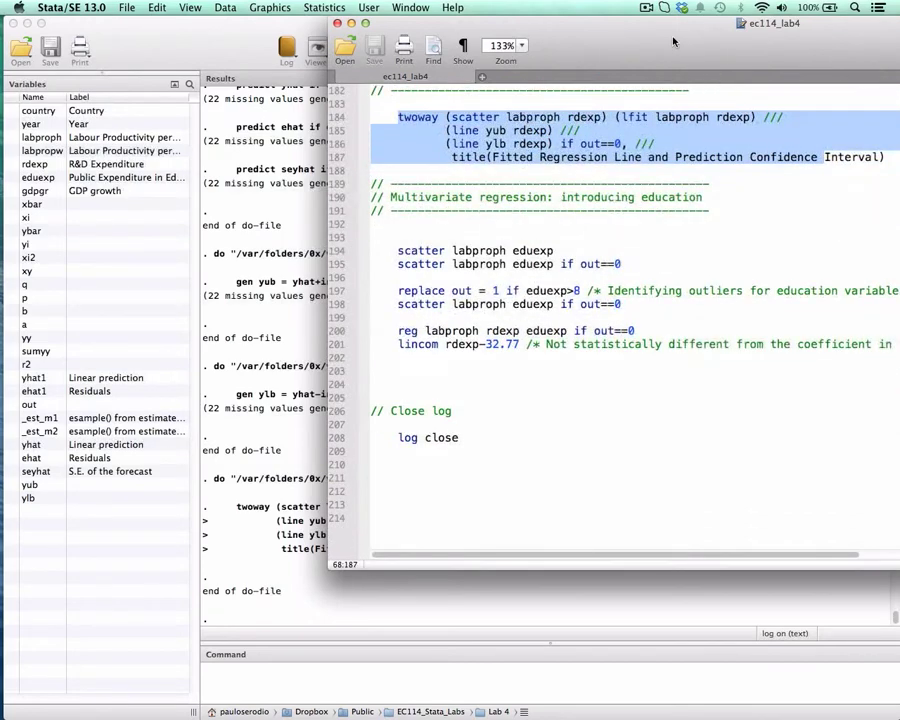
{"action": "left_click_drag", "start_coordinate": [735, 20], "coordinate": [615, 20]}
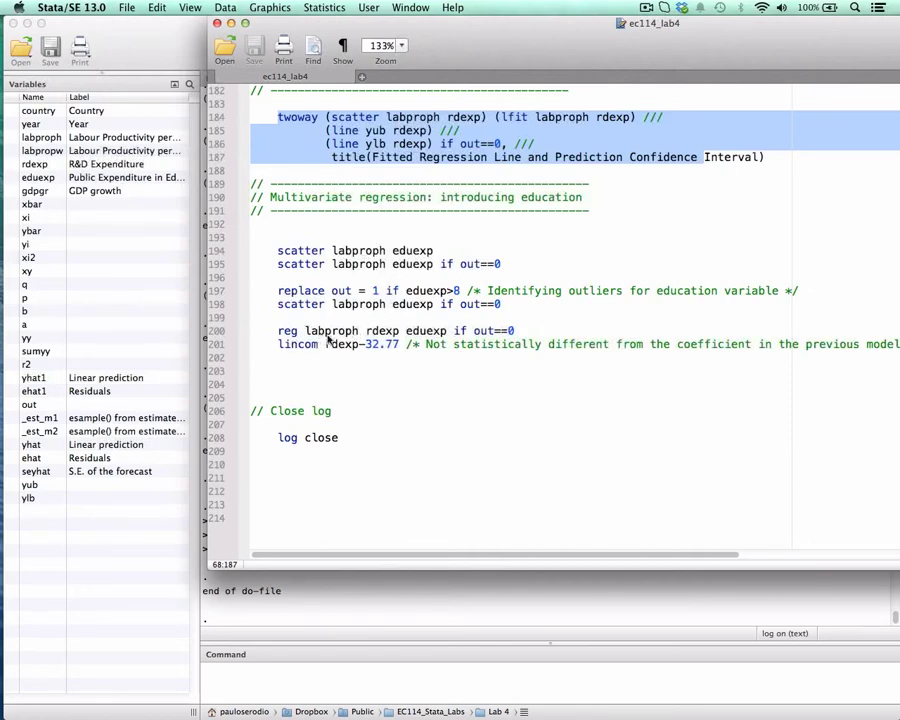
{"action": "scroll", "coordinate": [441, 338], "scroll_direction": "up", "scroll_amount": 1}
{"action": "left_click", "coordinate": [441, 338]}
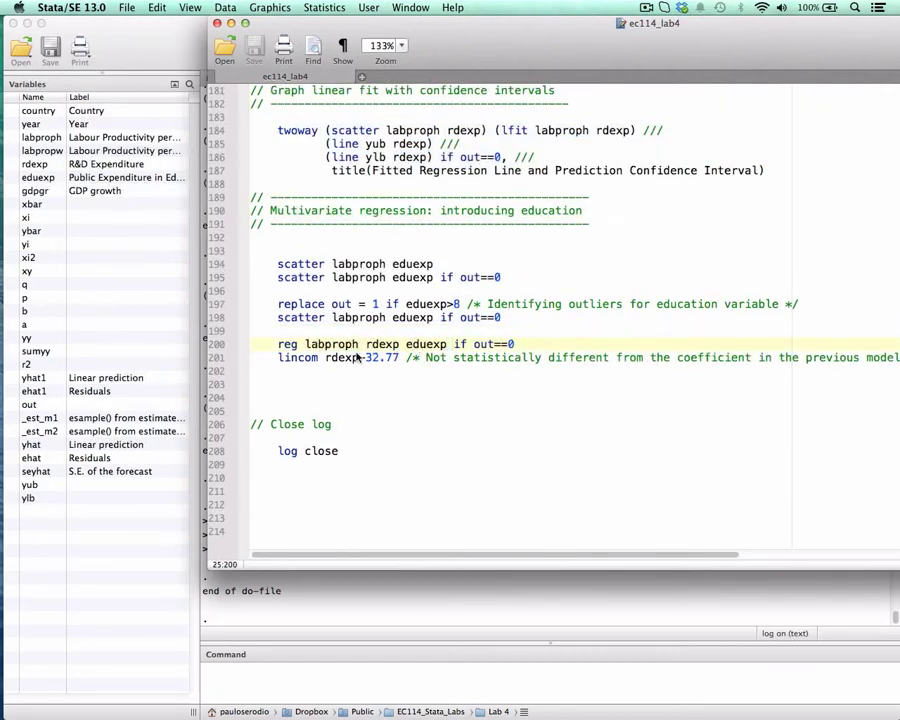
{"action": "left_click", "coordinate": [408, 345]}
{"action": "key", "text": "shift+Right"}
{"action": "key", "text": "shift+Right"}
{"action": "key", "text": "shift+Right"}
{"action": "double_click", "coordinate": [327, 346]}
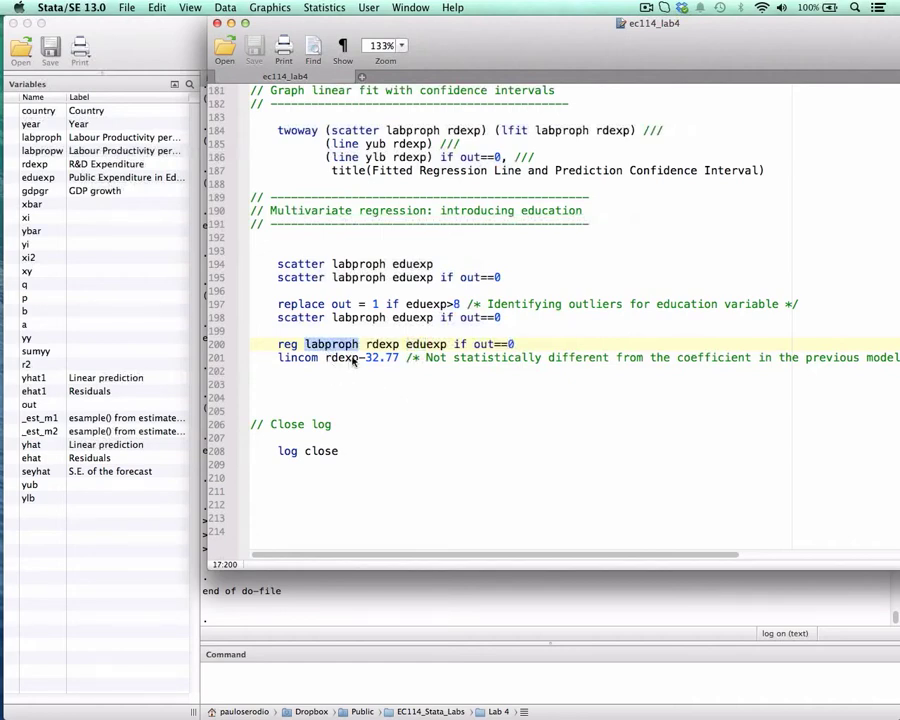
{"action": "double_click", "coordinate": [418, 347]}
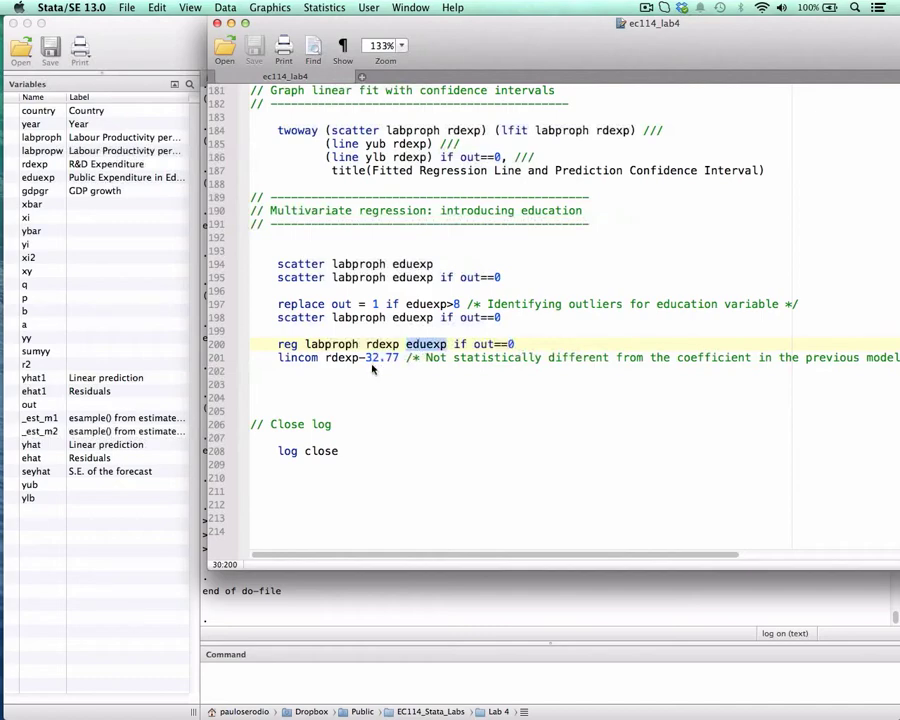
Run line 200 to regress labproph on rdexp and eduexp if out==0, and add blank lines below the output to raise the table.
{"action": "left_click_drag", "start_coordinate": [279, 344], "coordinate": [530, 346]}
{"action": "key", "text": "super+shift+d"}
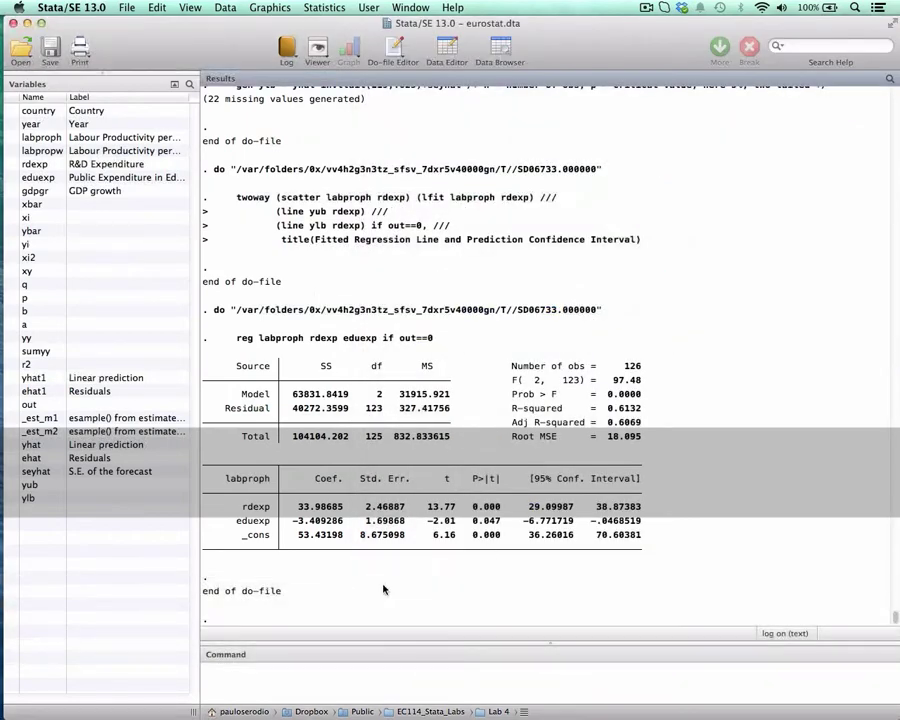
{"action": "left_click_drag", "start_coordinate": [294, 521], "coordinate": [346, 521]}
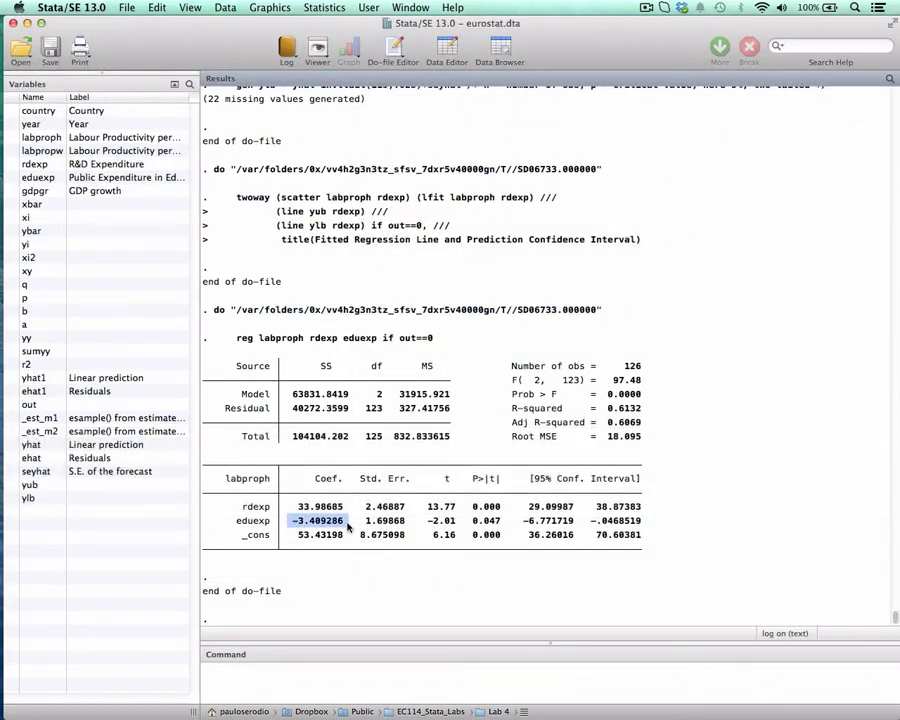
{"action": "left_click", "coordinate": [386, 671]}
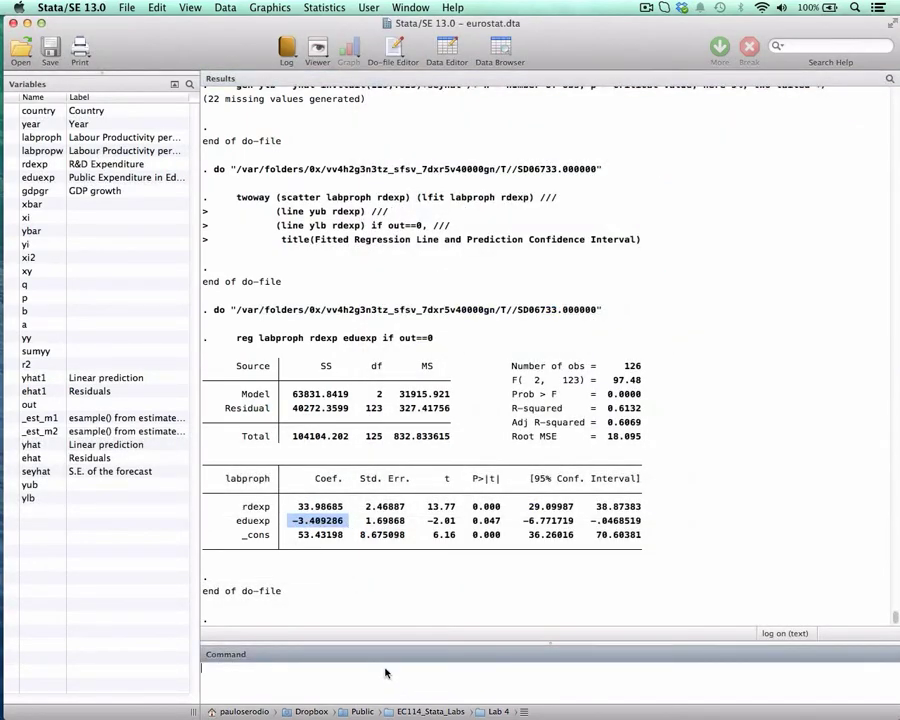
{"action": "key", "text": "Return"}
{"action": "key", "text": "Return"}
{"action": "key", "text": "Return"}
{"action": "key", "text": "Return"}
{"action": "key", "text": "Return"}
{"action": "key", "text": "Return"}
{"action": "key", "text": "Return"}
{"action": "key", "text": "Return"}
{"action": "key", "text": "Return"}
{"action": "key", "text": "Return"}
{"action": "key", "text": "Return"}
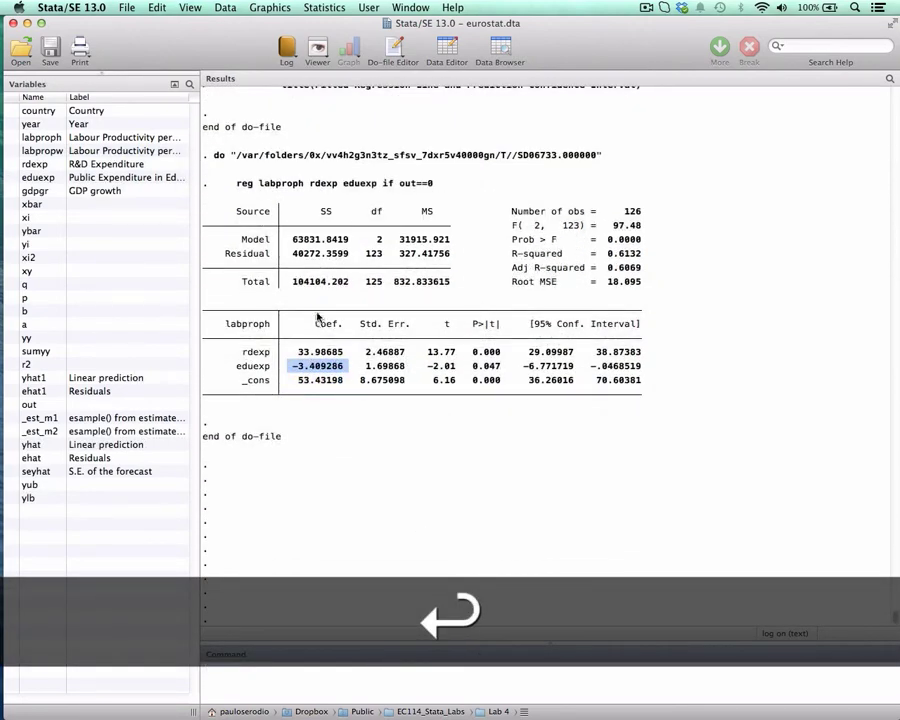
Examine the coefficient column of the regression table, focusing on the rdexp and eduexp estimates.
{"action": "left_click_drag", "start_coordinate": [317, 322], "coordinate": [327, 375]}
{"action": "left_click", "coordinate": [343, 422]}
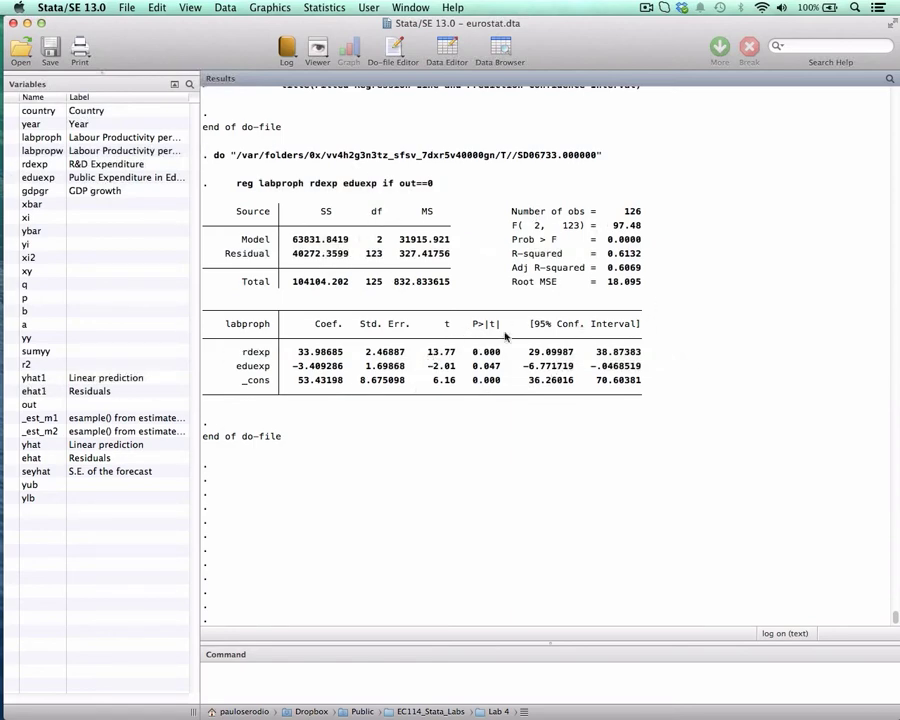
{"action": "double_click", "coordinate": [298, 352]}
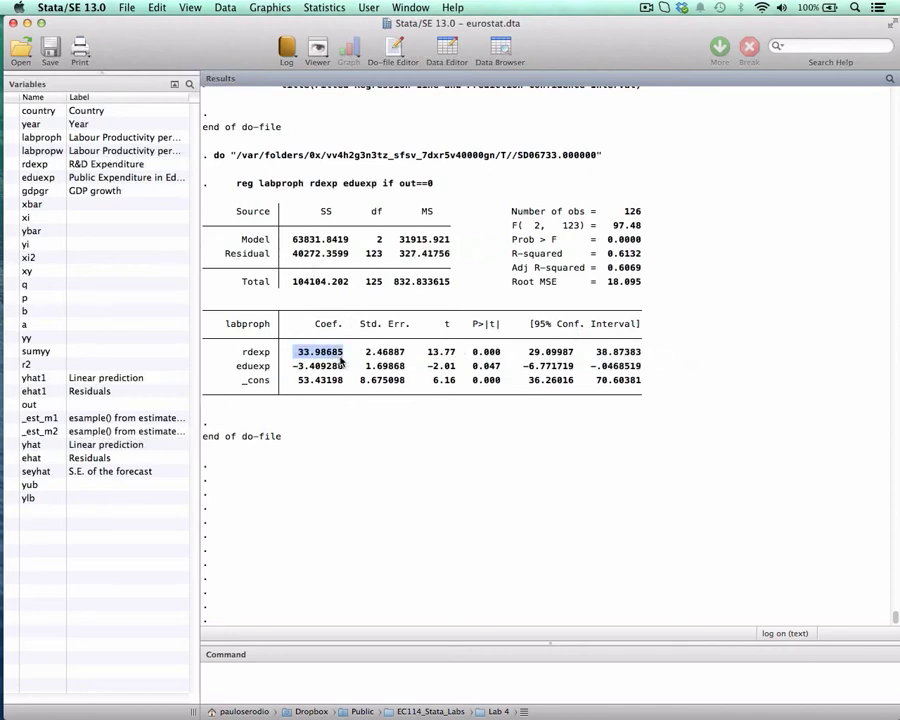
{"action": "double_click", "coordinate": [295, 366]}
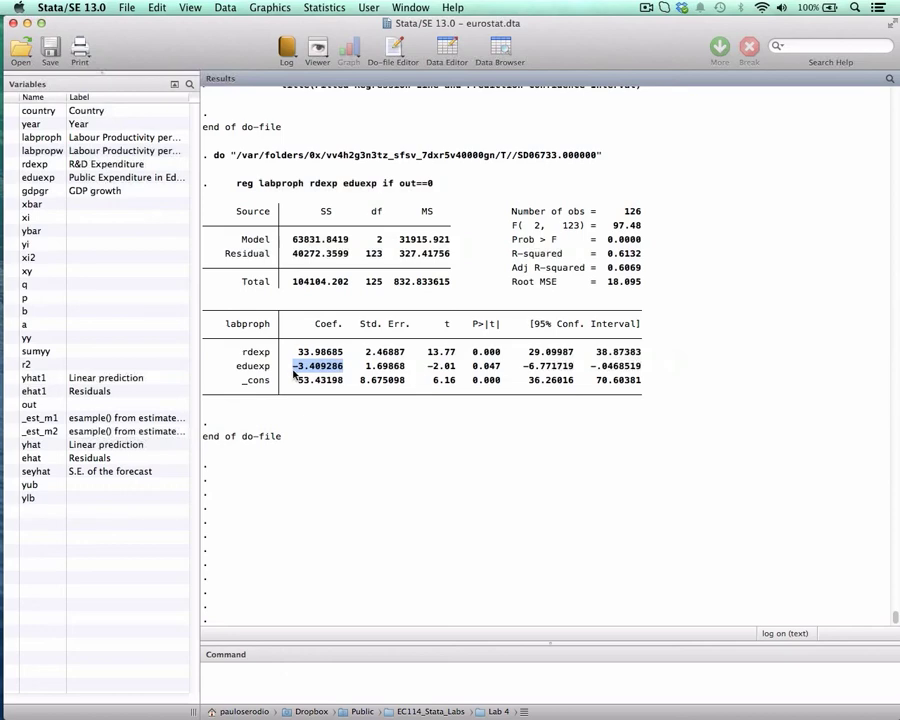
Examine the adjusted R-squared and R-squared of the regression of labproph on rdexp and eduexp.
{"action": "double_click", "coordinate": [624, 267]}
{"action": "double_click", "coordinate": [625, 253]}
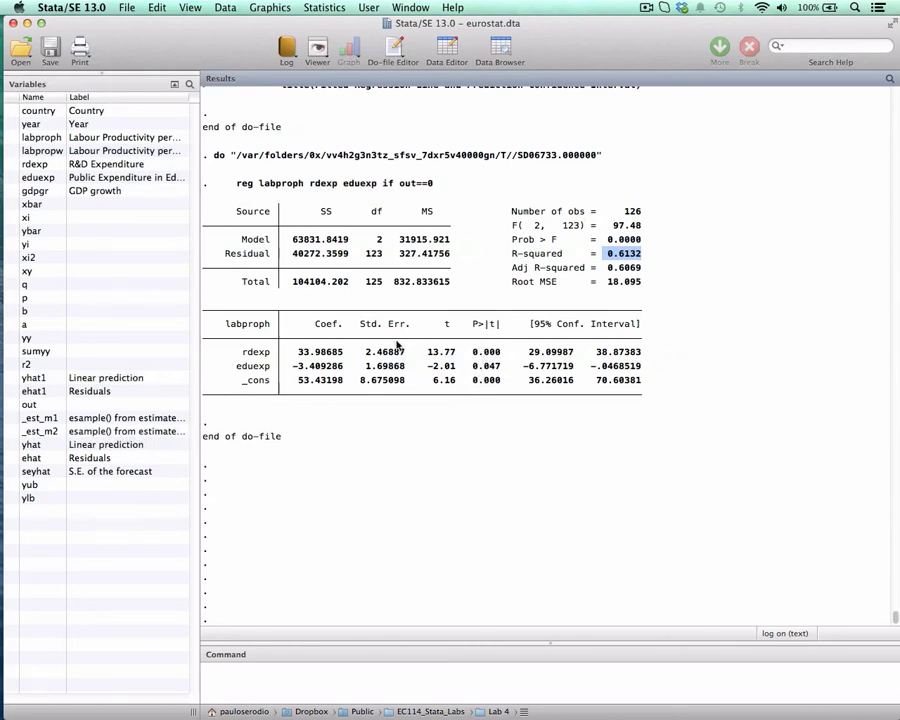
Return to the do-file, run line 194 to scatter labproph against eduexp, and close the graph after viewing it.
{"action": "key", "text": "ctrl+Down"}
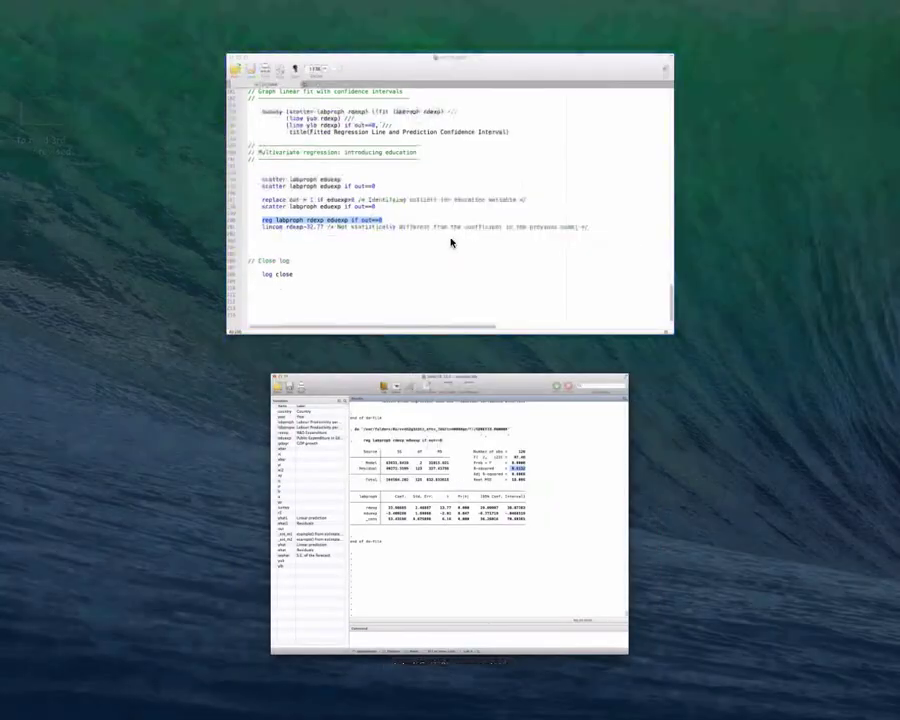
{"action": "left_click", "coordinate": [452, 247]}
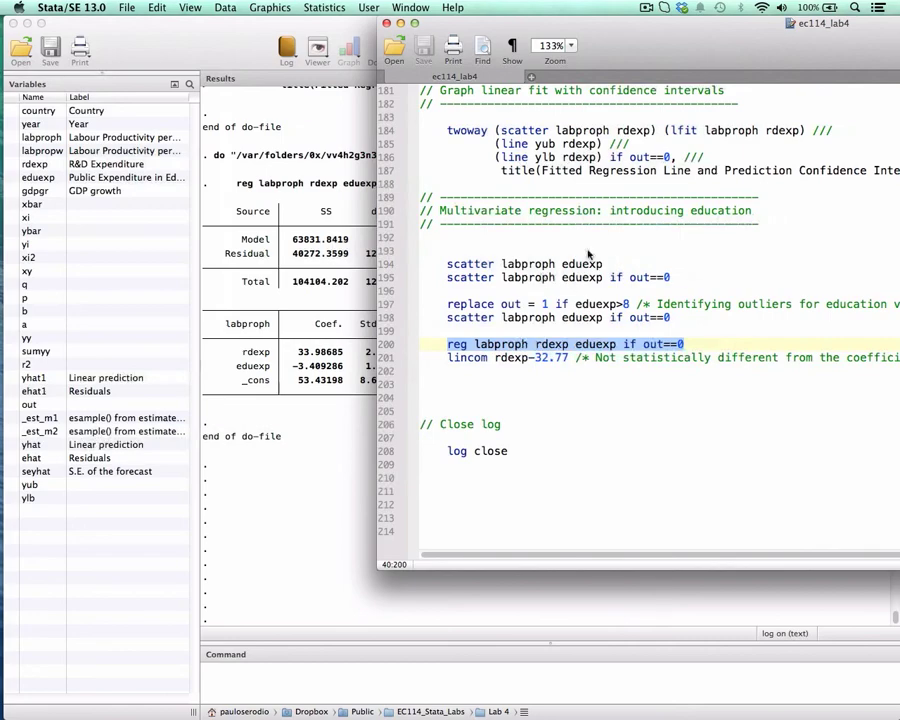
{"action": "left_click_drag", "start_coordinate": [678, 52], "coordinate": [554, 52]}
{"action": "left_click_drag", "start_coordinate": [323, 264], "coordinate": [462, 264]}
{"action": "key", "text": "super+shift+d"}
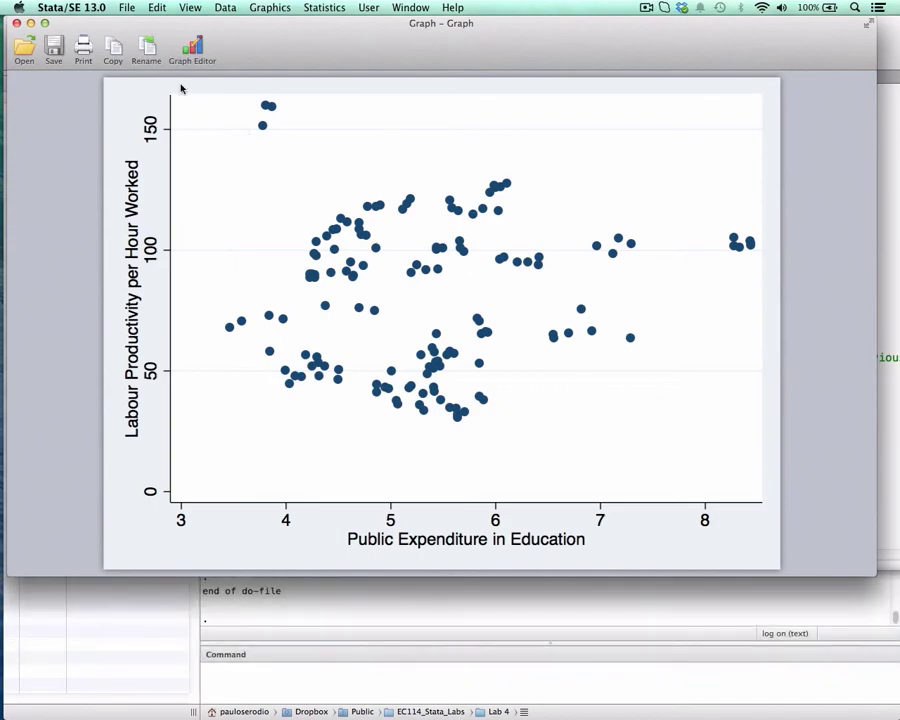
{"action": "left_click", "coordinate": [16, 23]}
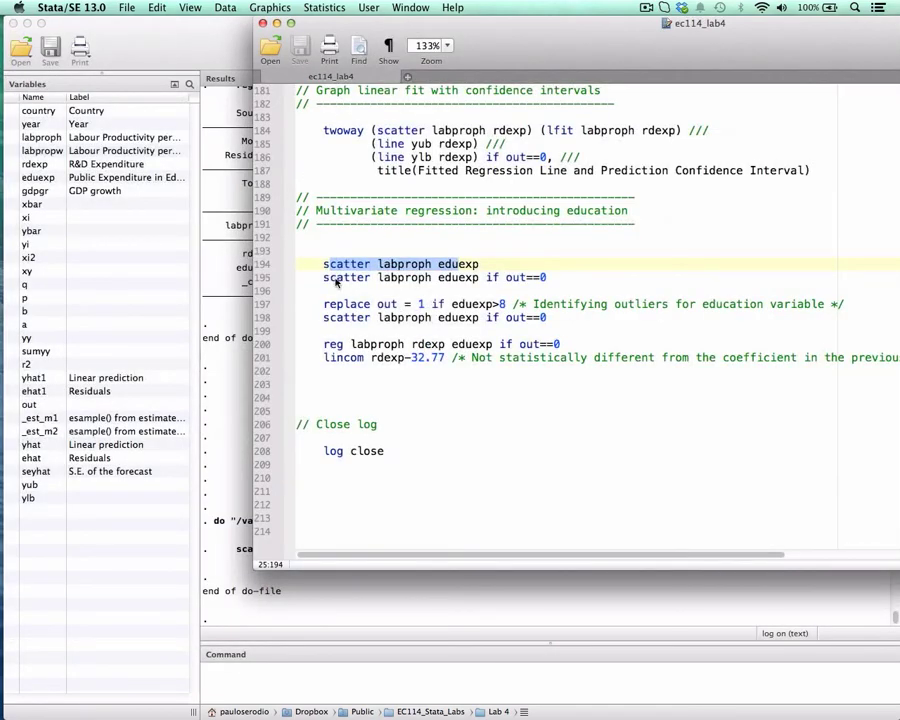
Run line 195 to scatter labproph against eduexp if out==0, and close the graph after viewing it.
{"action": "left_click_drag", "start_coordinate": [336, 281], "coordinate": [537, 279]}
{"action": "key", "text": "super+shift+d"}
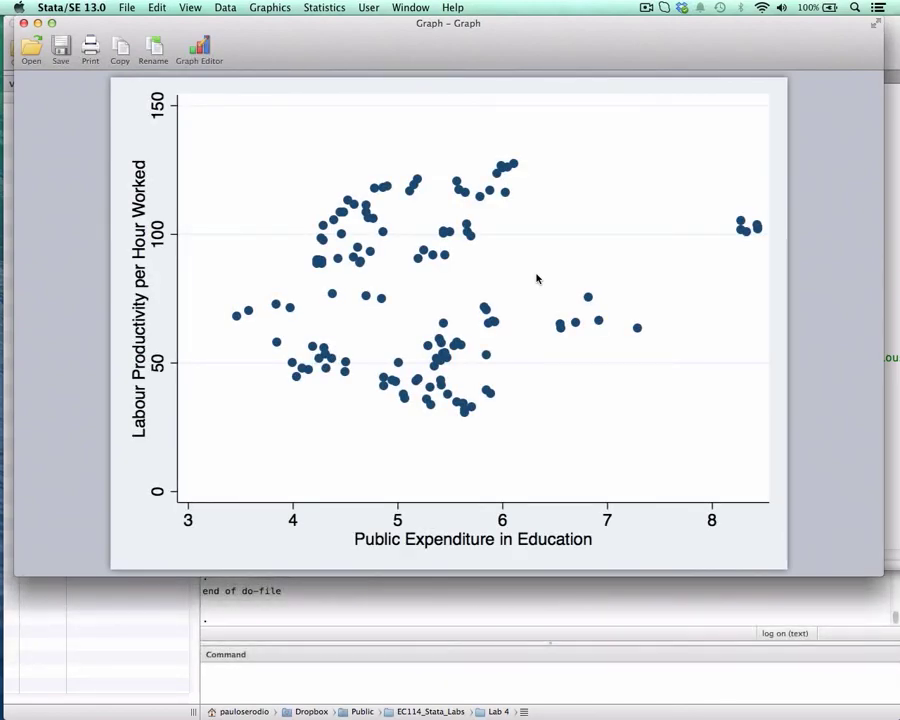
{"action": "left_click", "coordinate": [22, 22]}
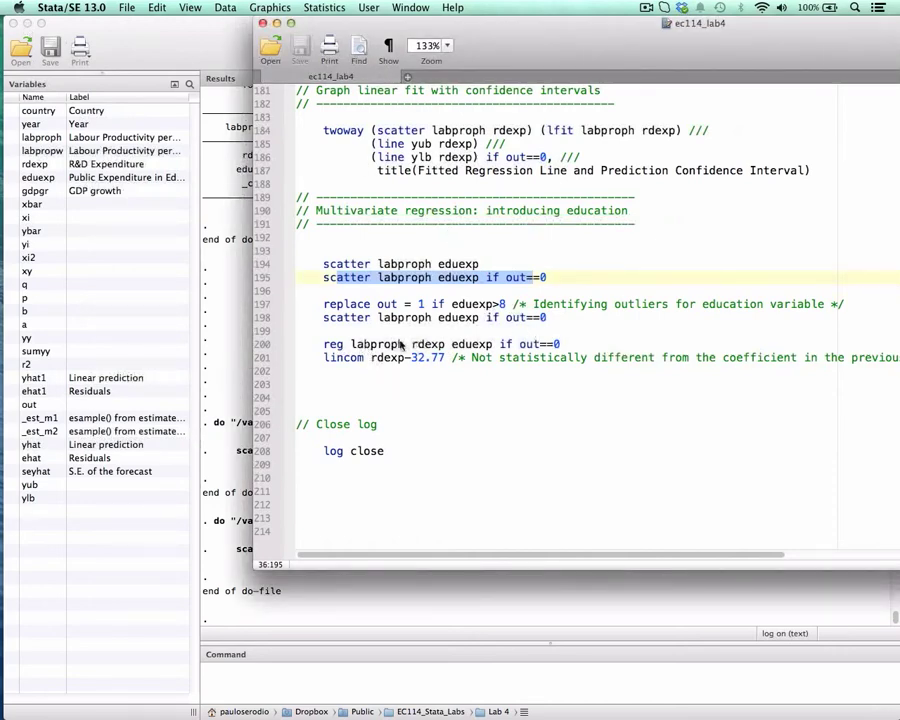
Try to rerun the scatter labproph eduexp command on line 194 from the do-file.
{"action": "scroll", "coordinate": [440, 310], "scroll_direction": "down", "scroll_amount": 1}
{"action": "scroll", "coordinate": [503, 287], "scroll_direction": "up", "scroll_amount": 3}
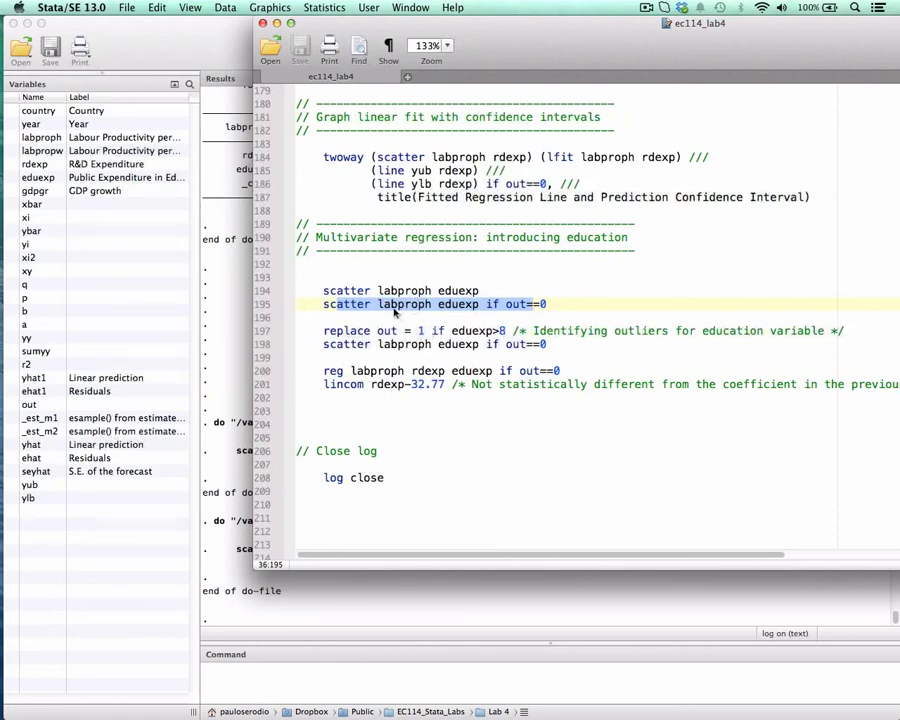
{"action": "left_click_drag", "start_coordinate": [378, 290], "coordinate": [433, 290]}
{"action": "key", "text": "super+shift+d"}
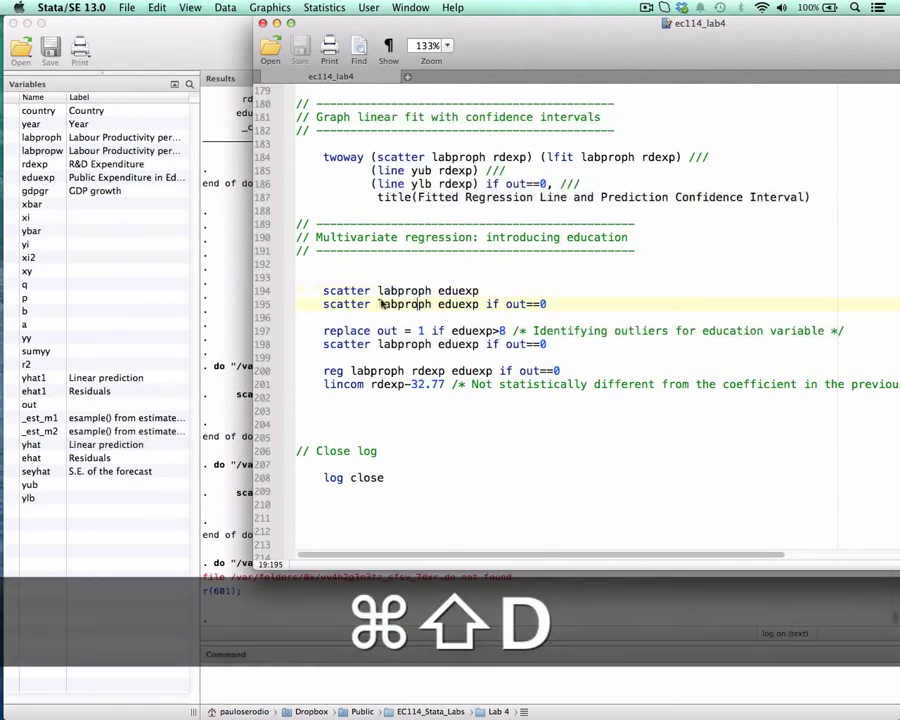
{"action": "left_click_drag", "start_coordinate": [337, 290], "coordinate": [470, 290]}
{"action": "key", "text": "super+shift+d"}
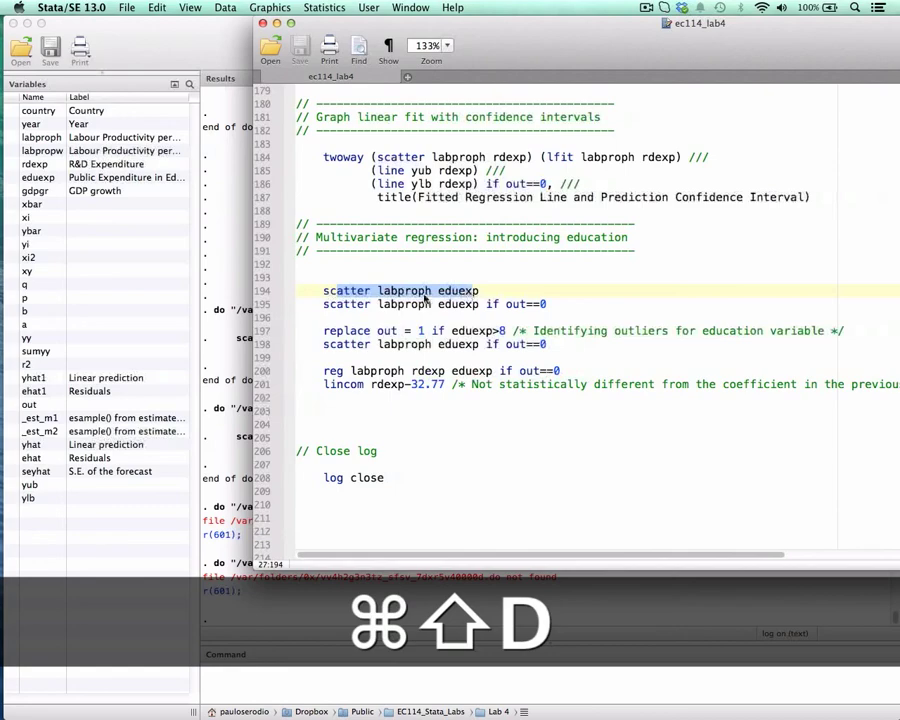
Copy scatter labproph eduexp from line 194, run it as a direct command, and close the graph after viewing it.
{"action": "left_click_drag", "start_coordinate": [323, 291], "coordinate": [520, 296]}
{"action": "key", "text": "super+c"}
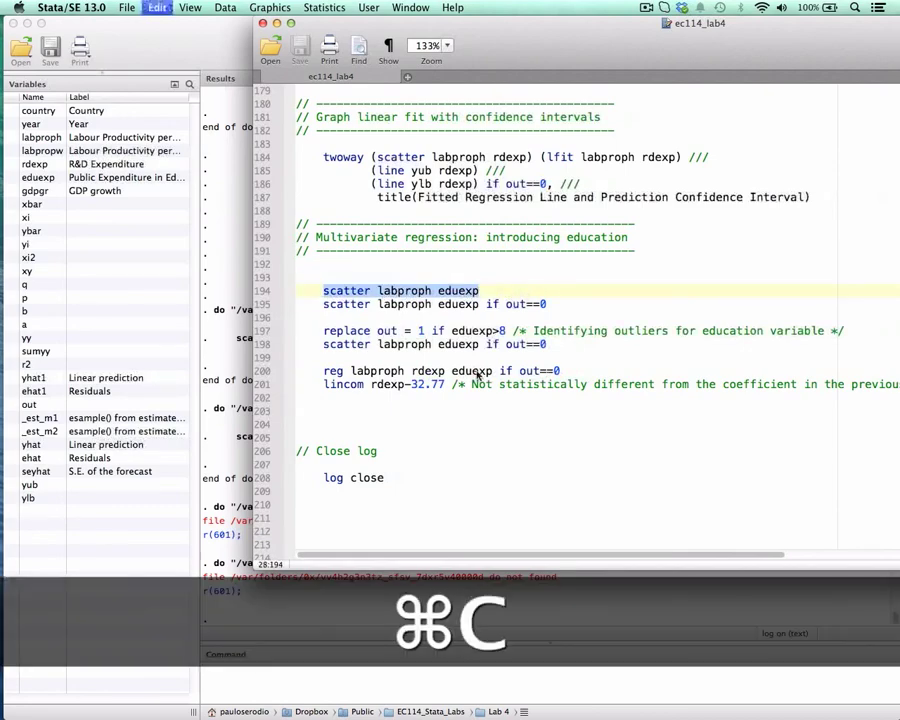
{"action": "left_click", "coordinate": [415, 677]}
{"action": "key", "text": "super+v"}
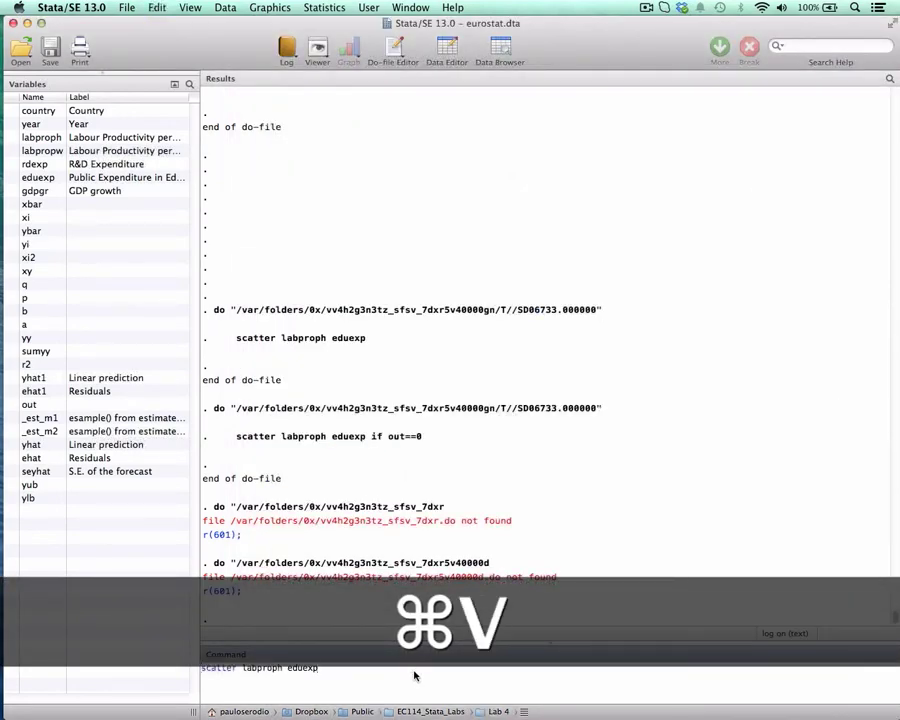
{"action": "key", "text": "Return"}
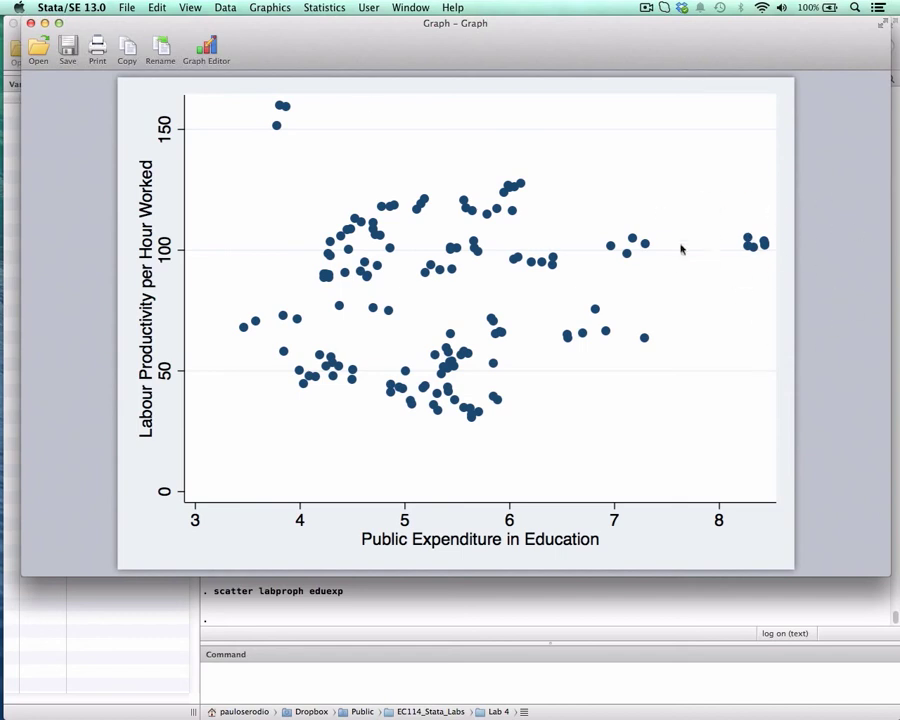
{"action": "left_click", "coordinate": [30, 22]}
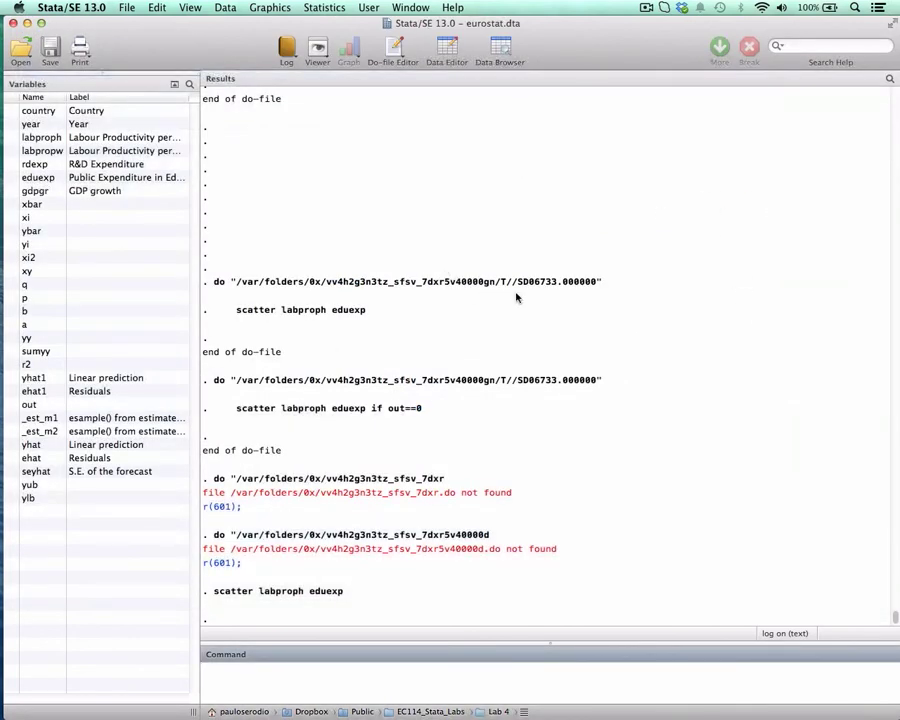
Return to the do-file and delete two blank lines between the lincom rdexp-32.77 command and the Close log section.
{"action": "key", "text": "ctrl+Up"}
{"action": "left_click", "coordinate": [466, 237]}
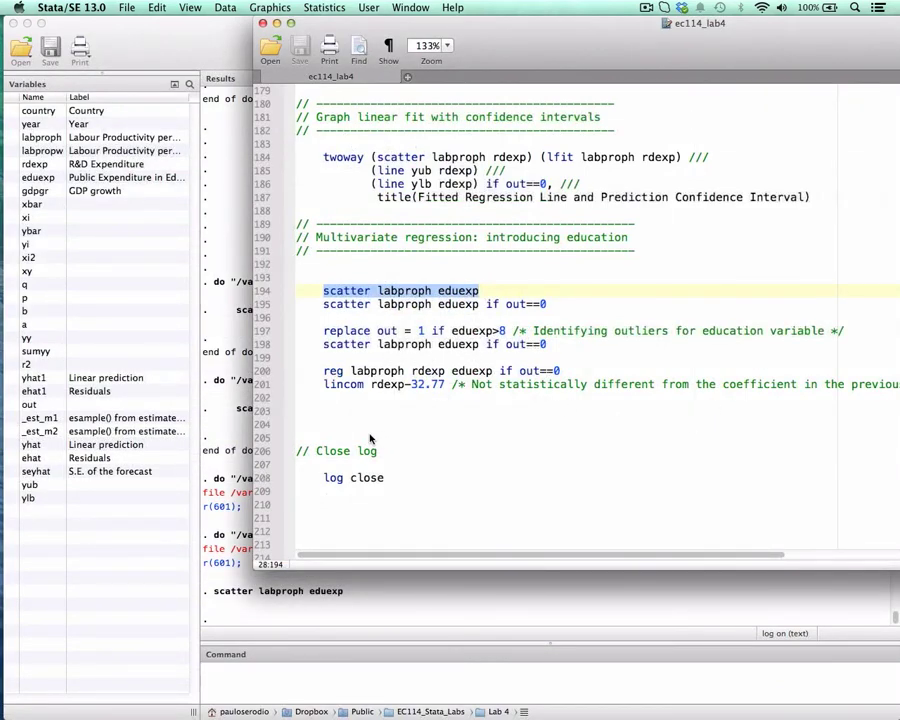
{"action": "left_click_drag", "start_coordinate": [324, 385], "coordinate": [466, 392]}
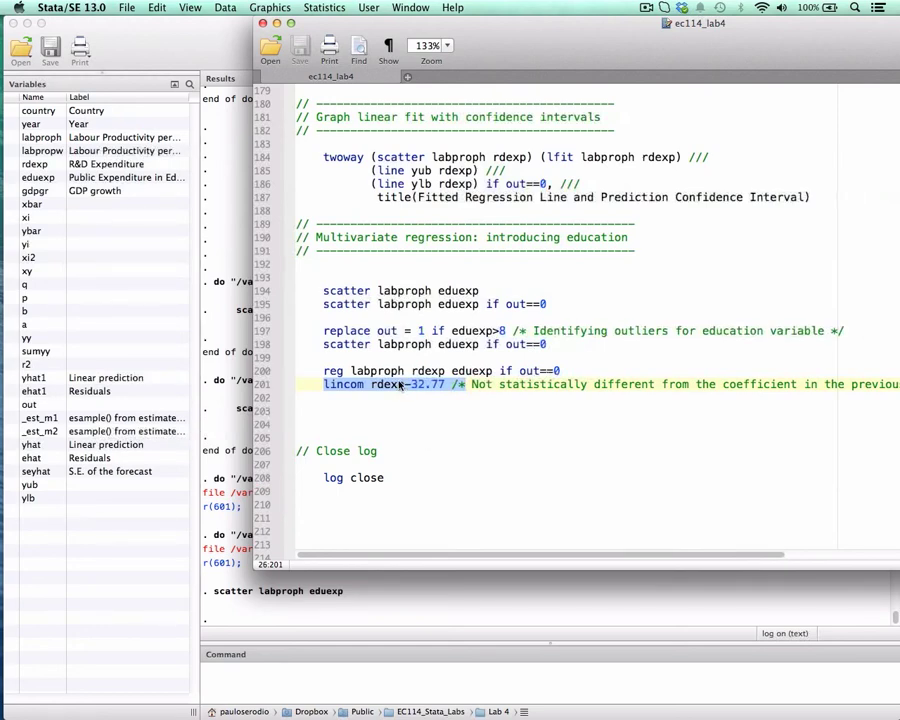
{"action": "left_click", "coordinate": [410, 416]}
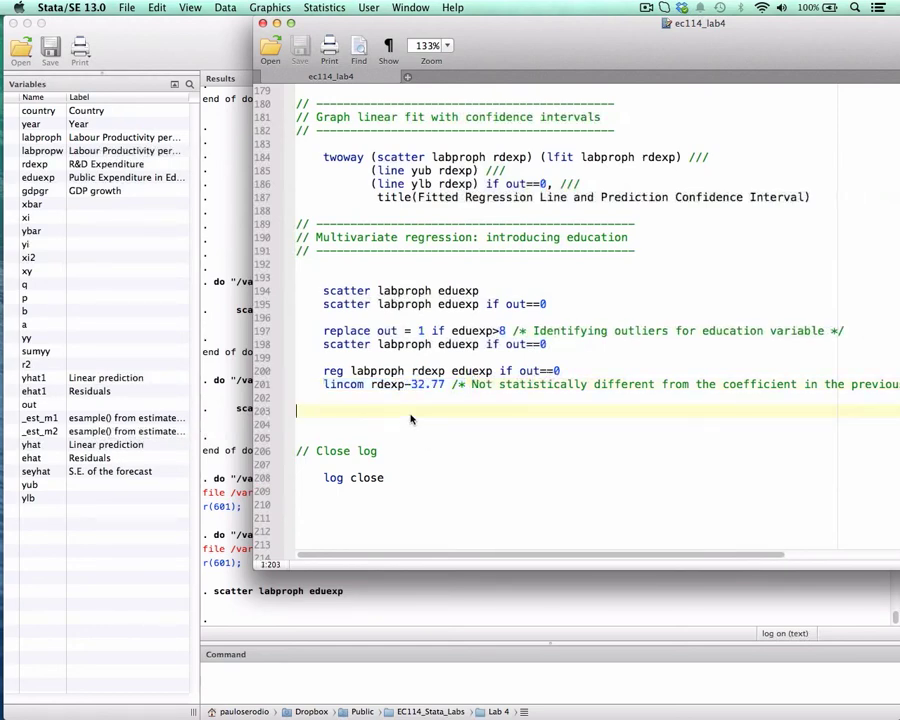
{"action": "key", "text": "BackSpace"}
{"action": "key", "text": "BackSpace"}
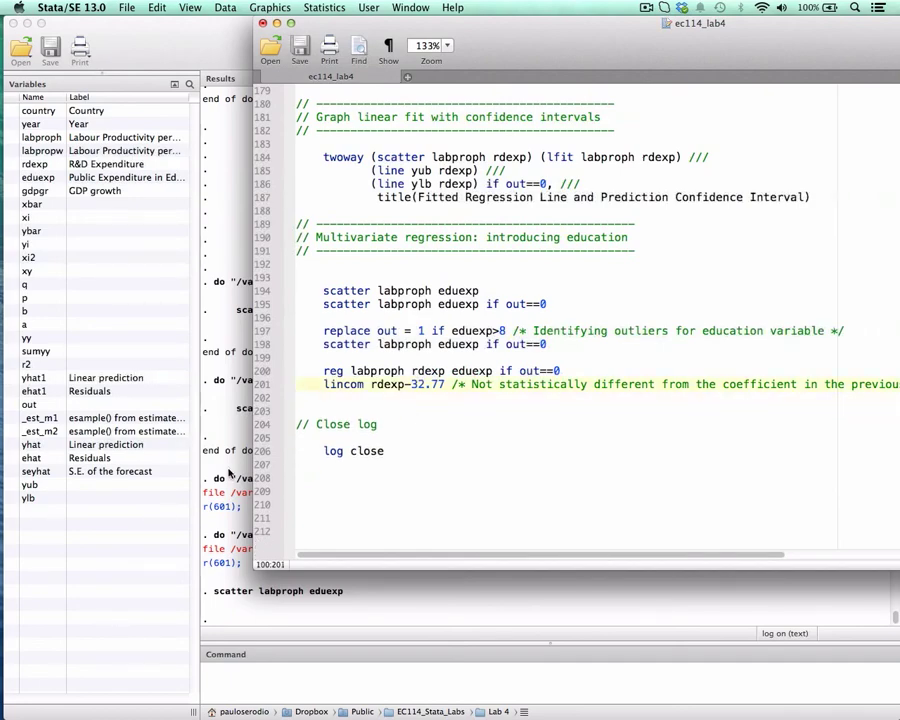
Run the log close command on line 206 of the do-file to close the log.
{"action": "left_click", "coordinate": [376, 452]}
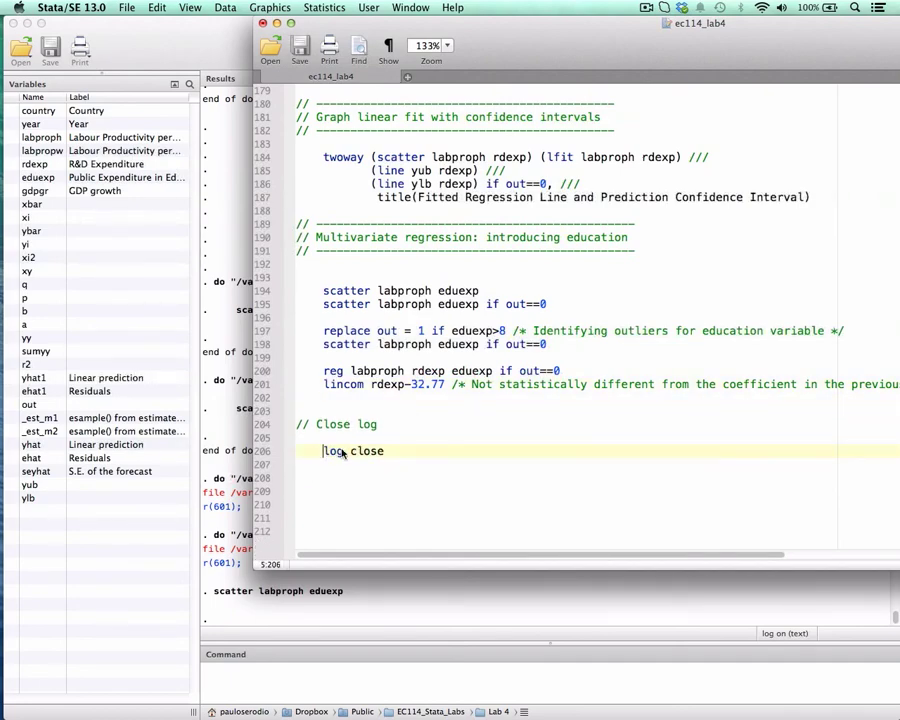
{"action": "left_click_drag", "start_coordinate": [325, 450], "coordinate": [391, 450]}
{"action": "left_click_drag", "start_coordinate": [592, 22], "coordinate": [518, 22]}
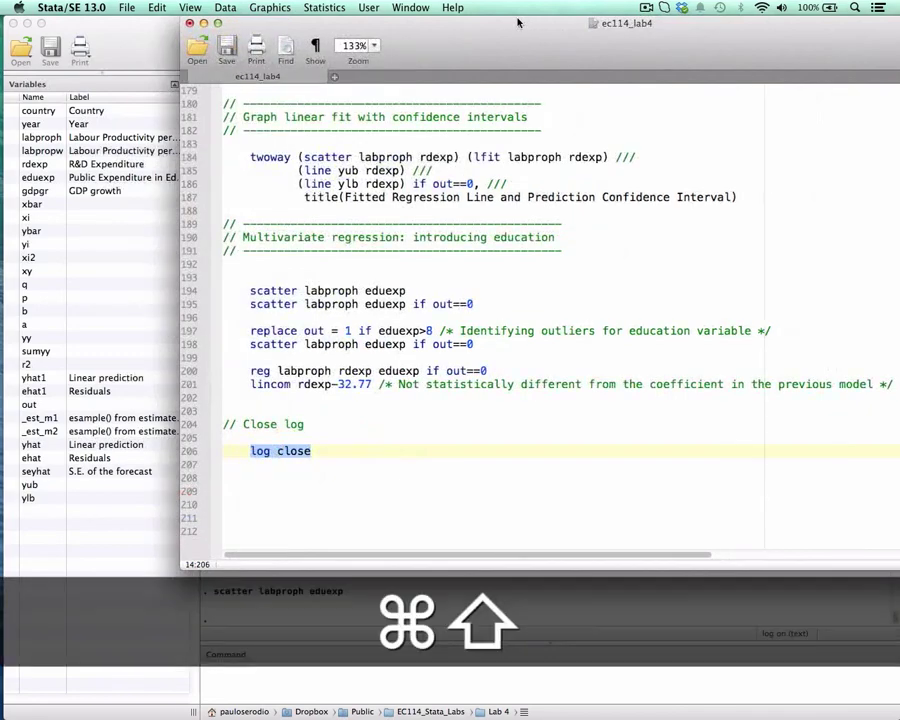
{"action": "key", "text": "super+shift+d"}
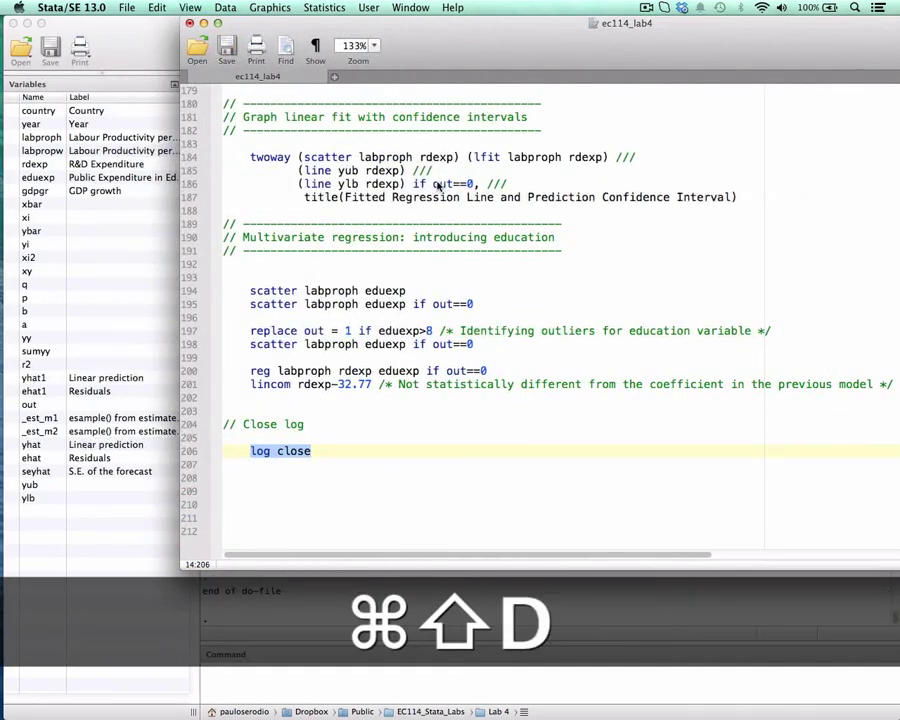